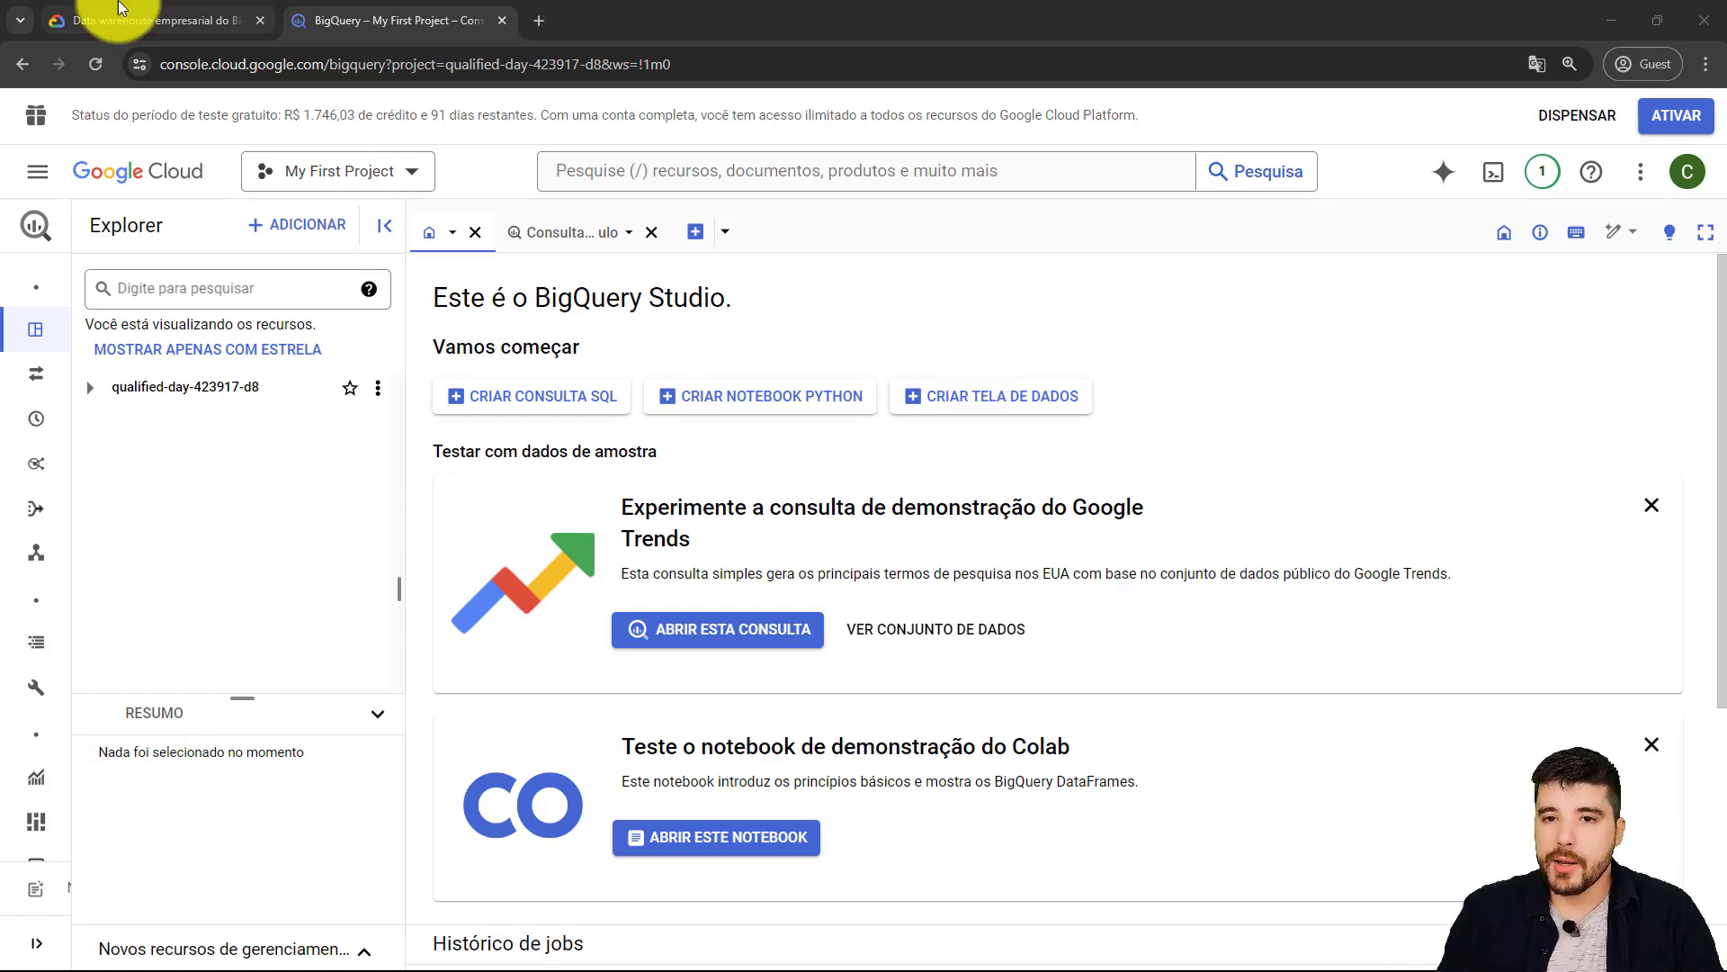
- Read the free trial status notice with its remaining credit and days, and dismiss it
drag(63, 116, 1234, 126)
click(1234, 126)
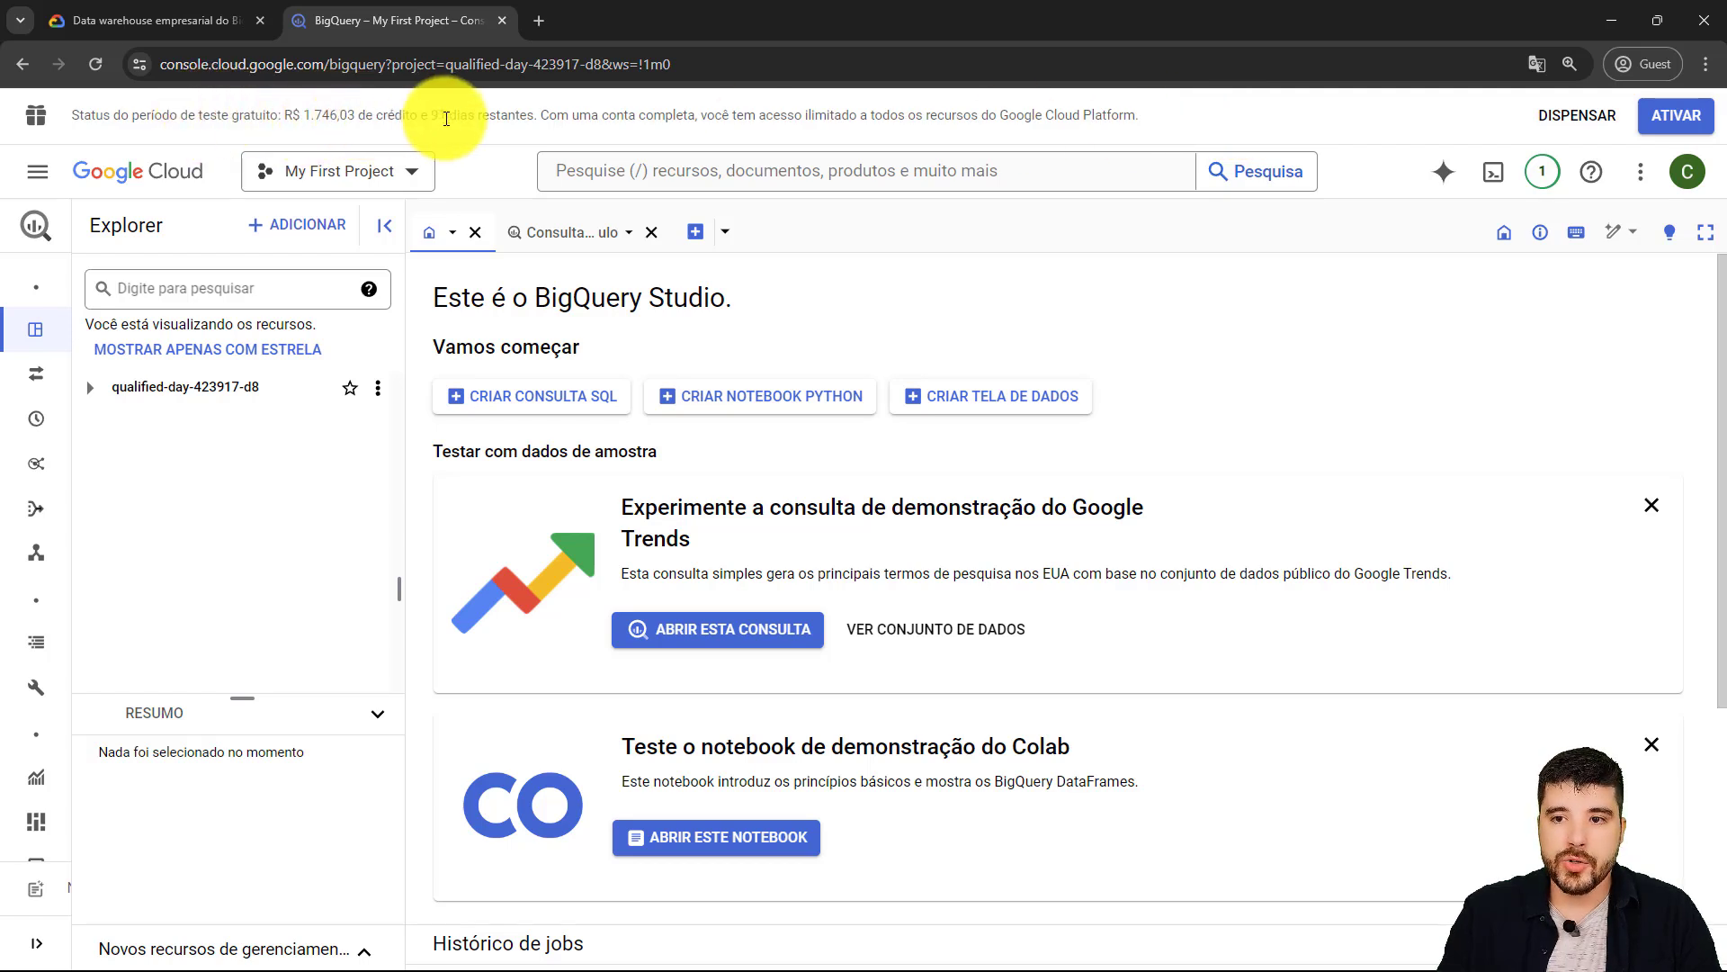
drag(536, 116, 447, 117)
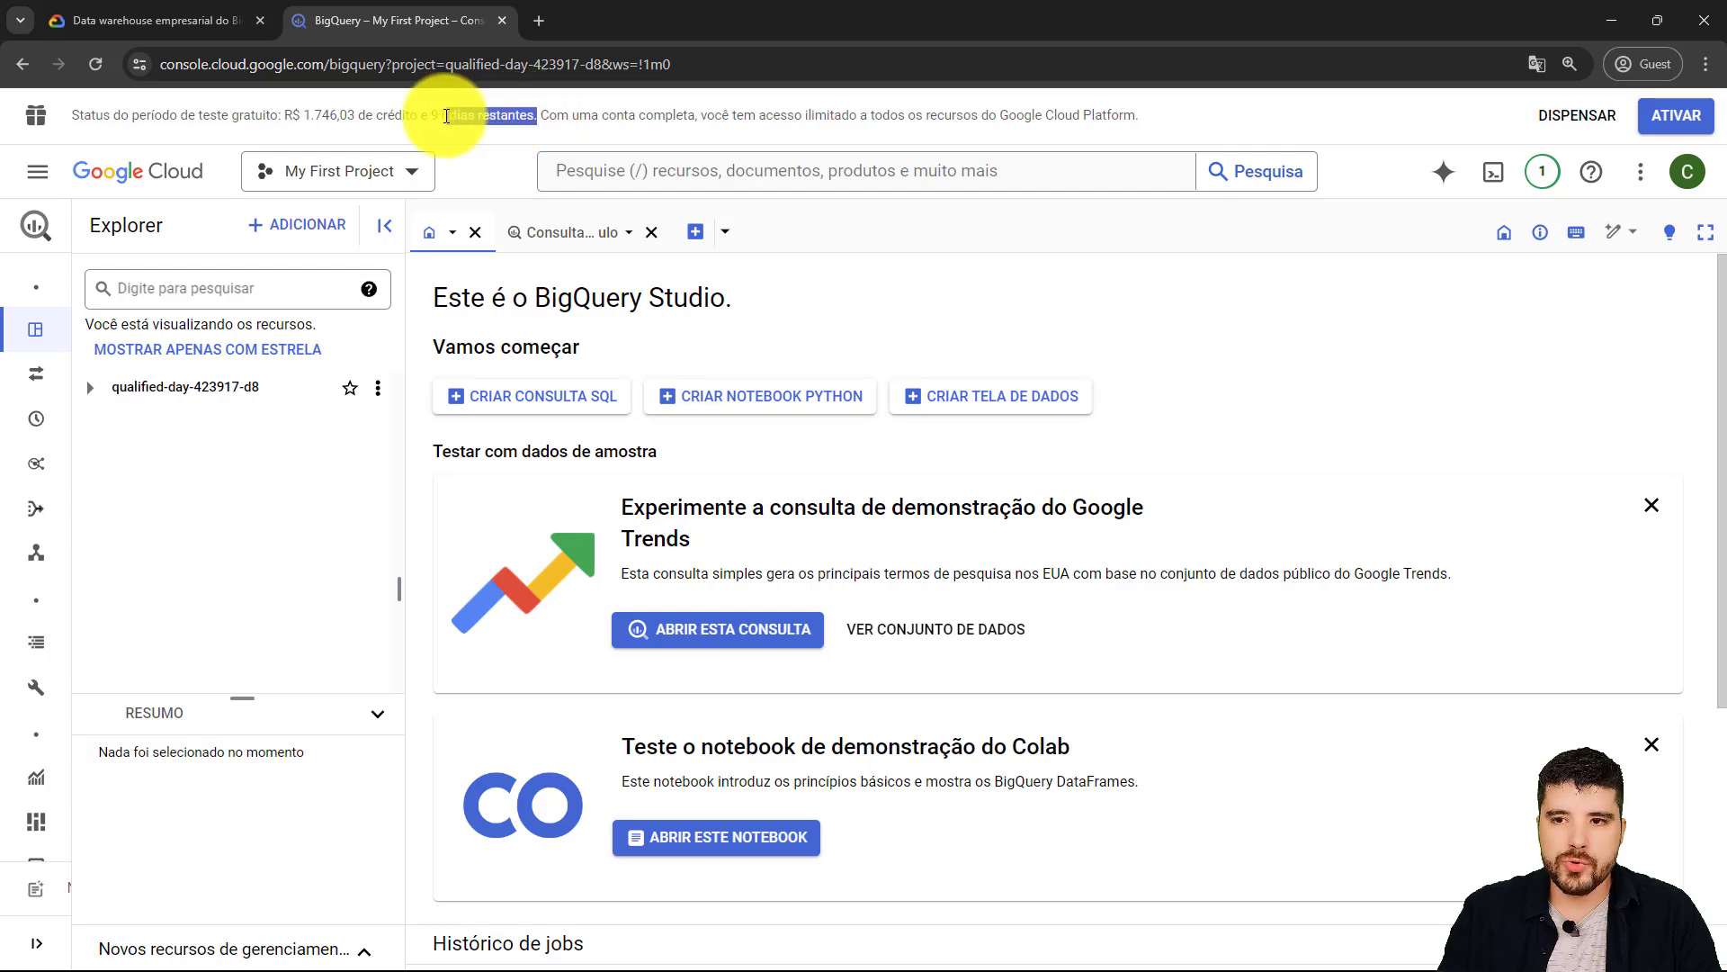
click(447, 117)
drag(72, 115, 281, 115)
click(294, 112)
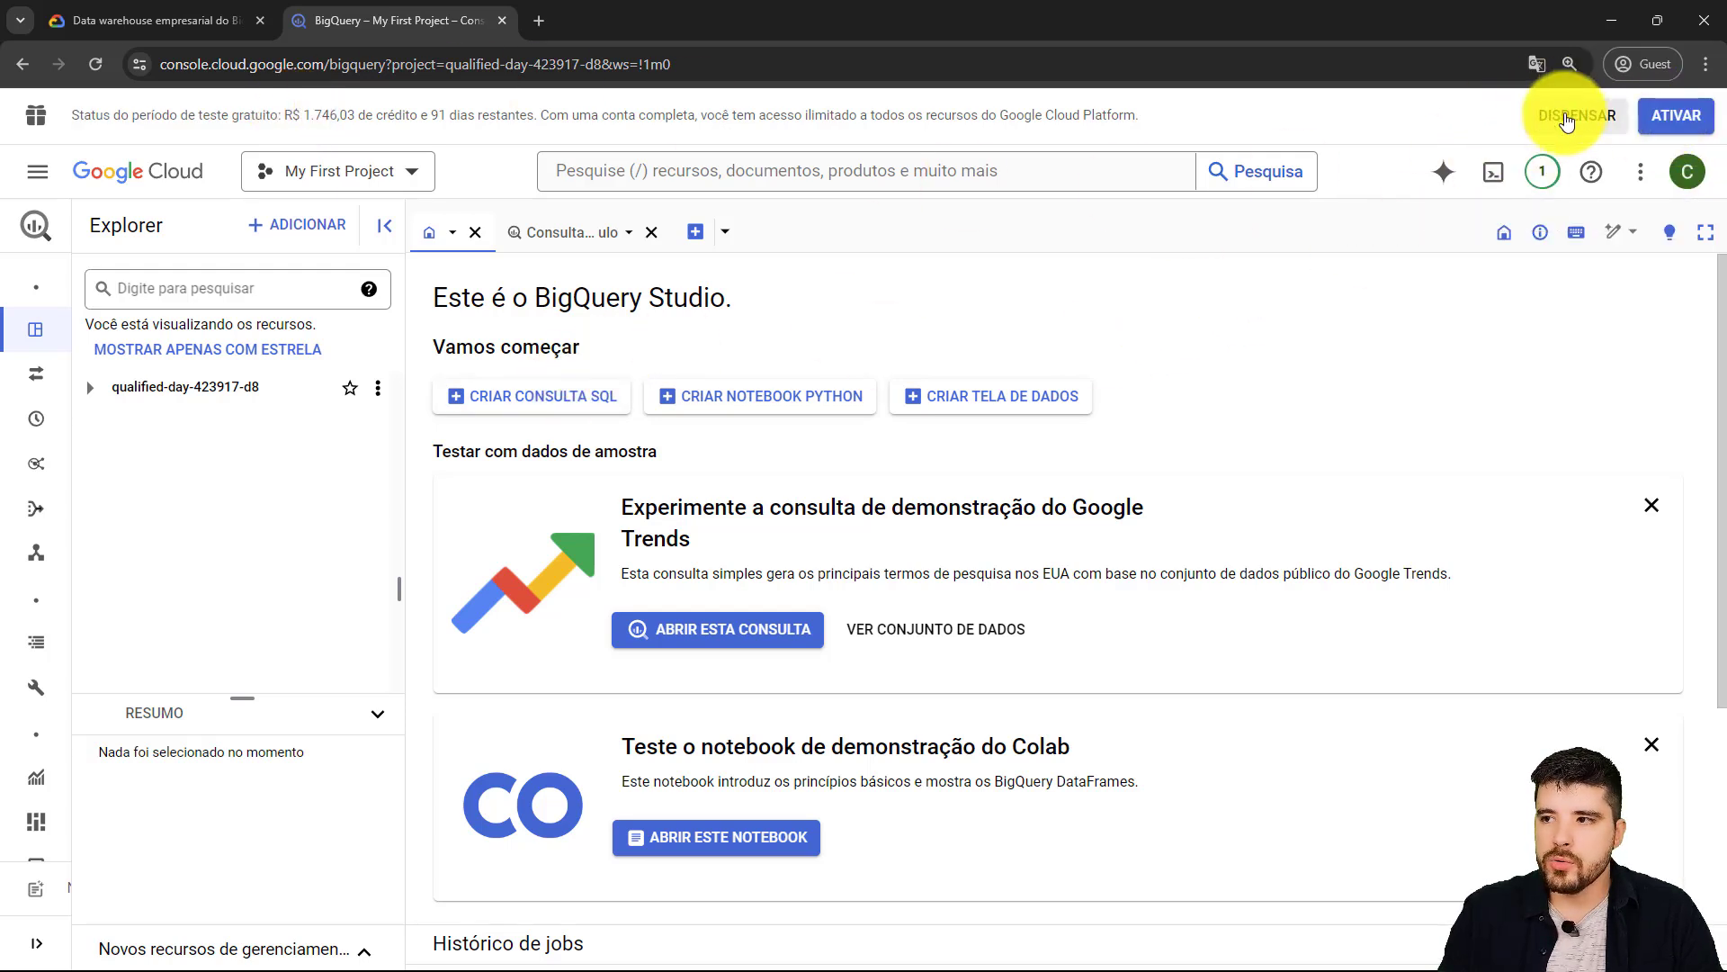
click(1566, 122)
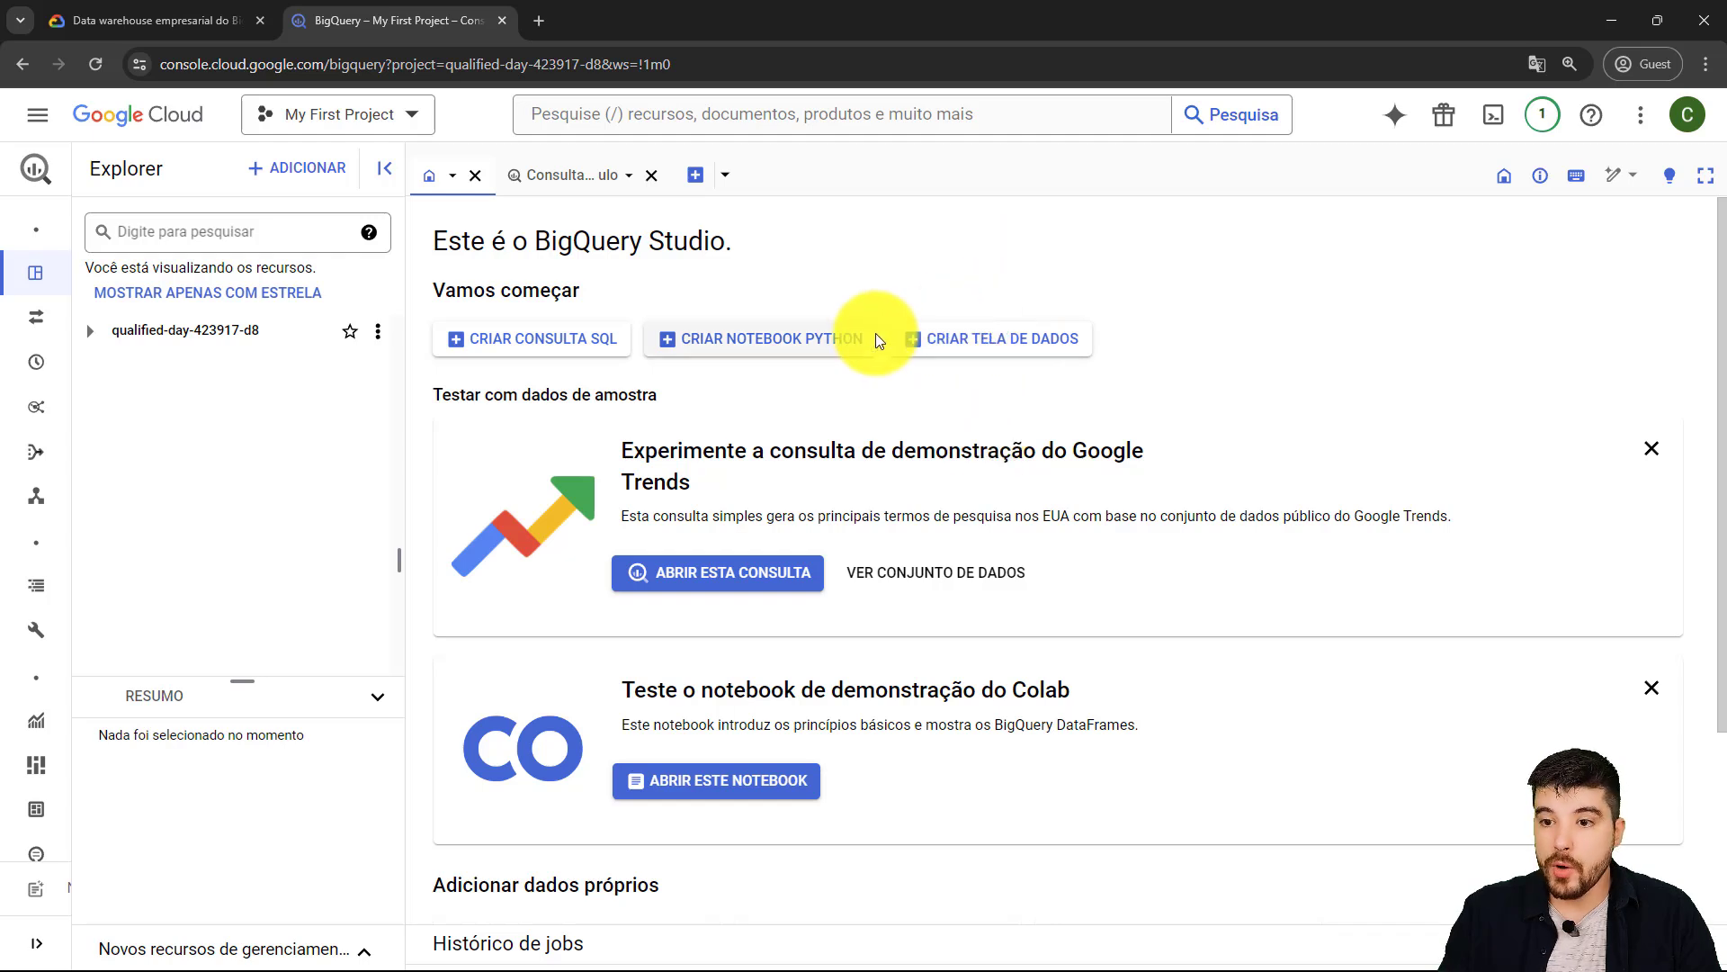
- Look through the BigQuery navigation sections for analysis, migration and administration, expanding and collapsing the navigation
mouse_move(45, 281)
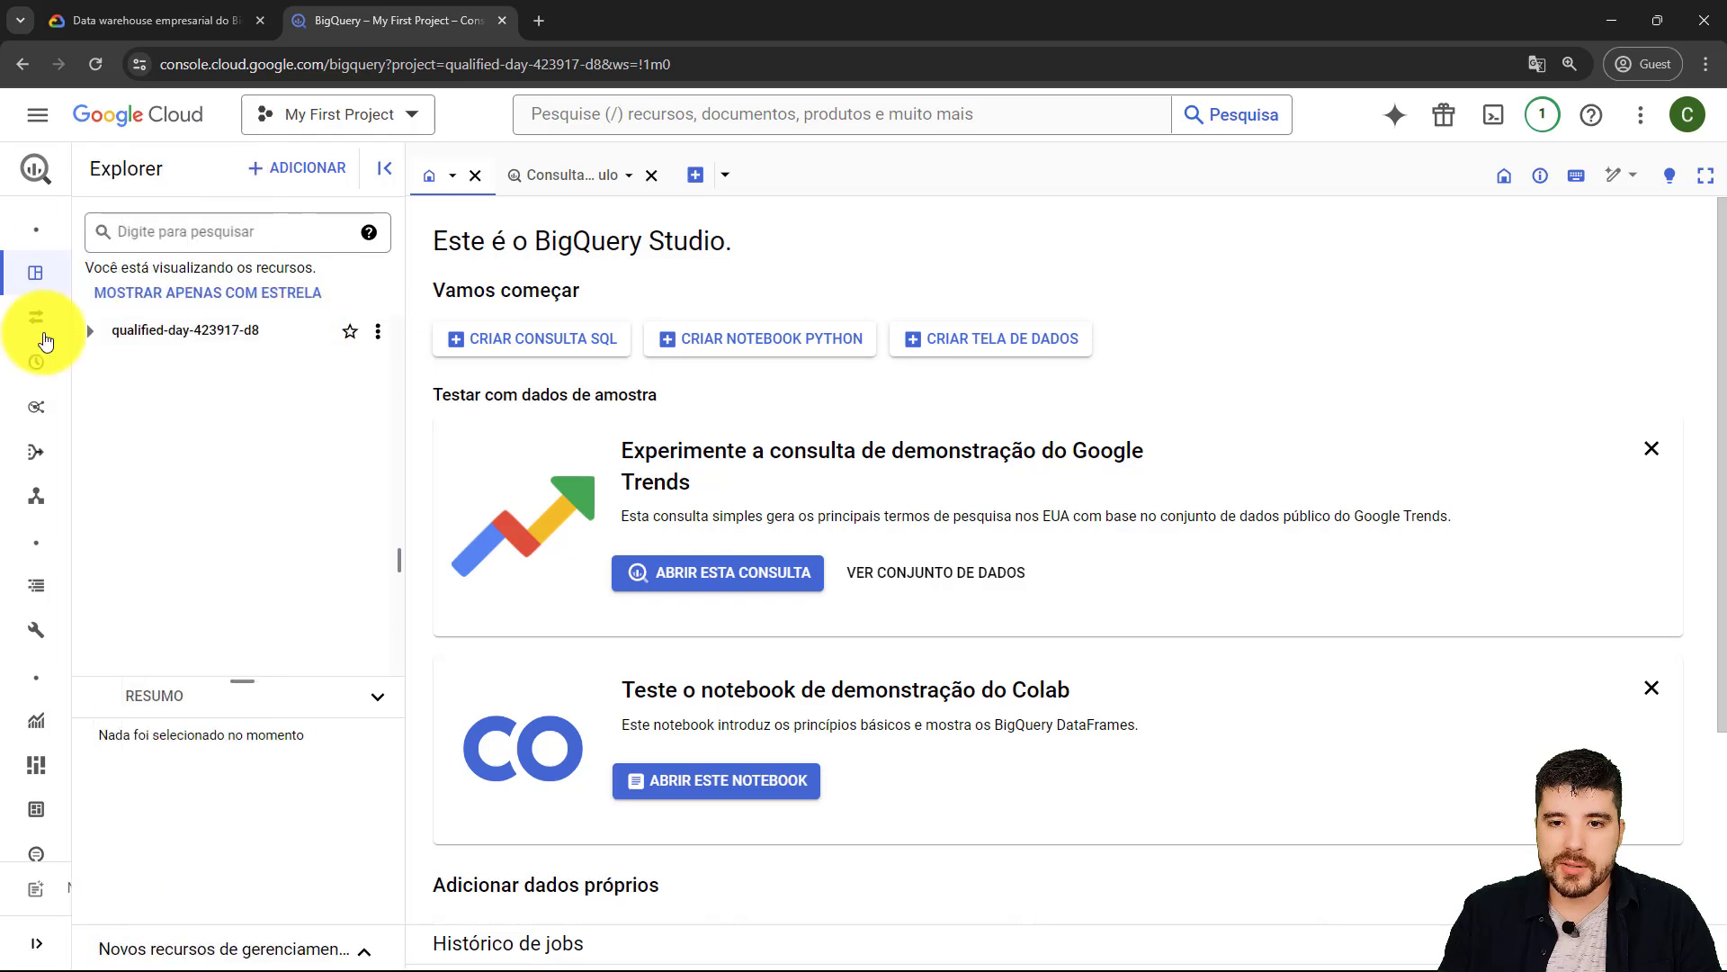
mouse_move(50, 339)
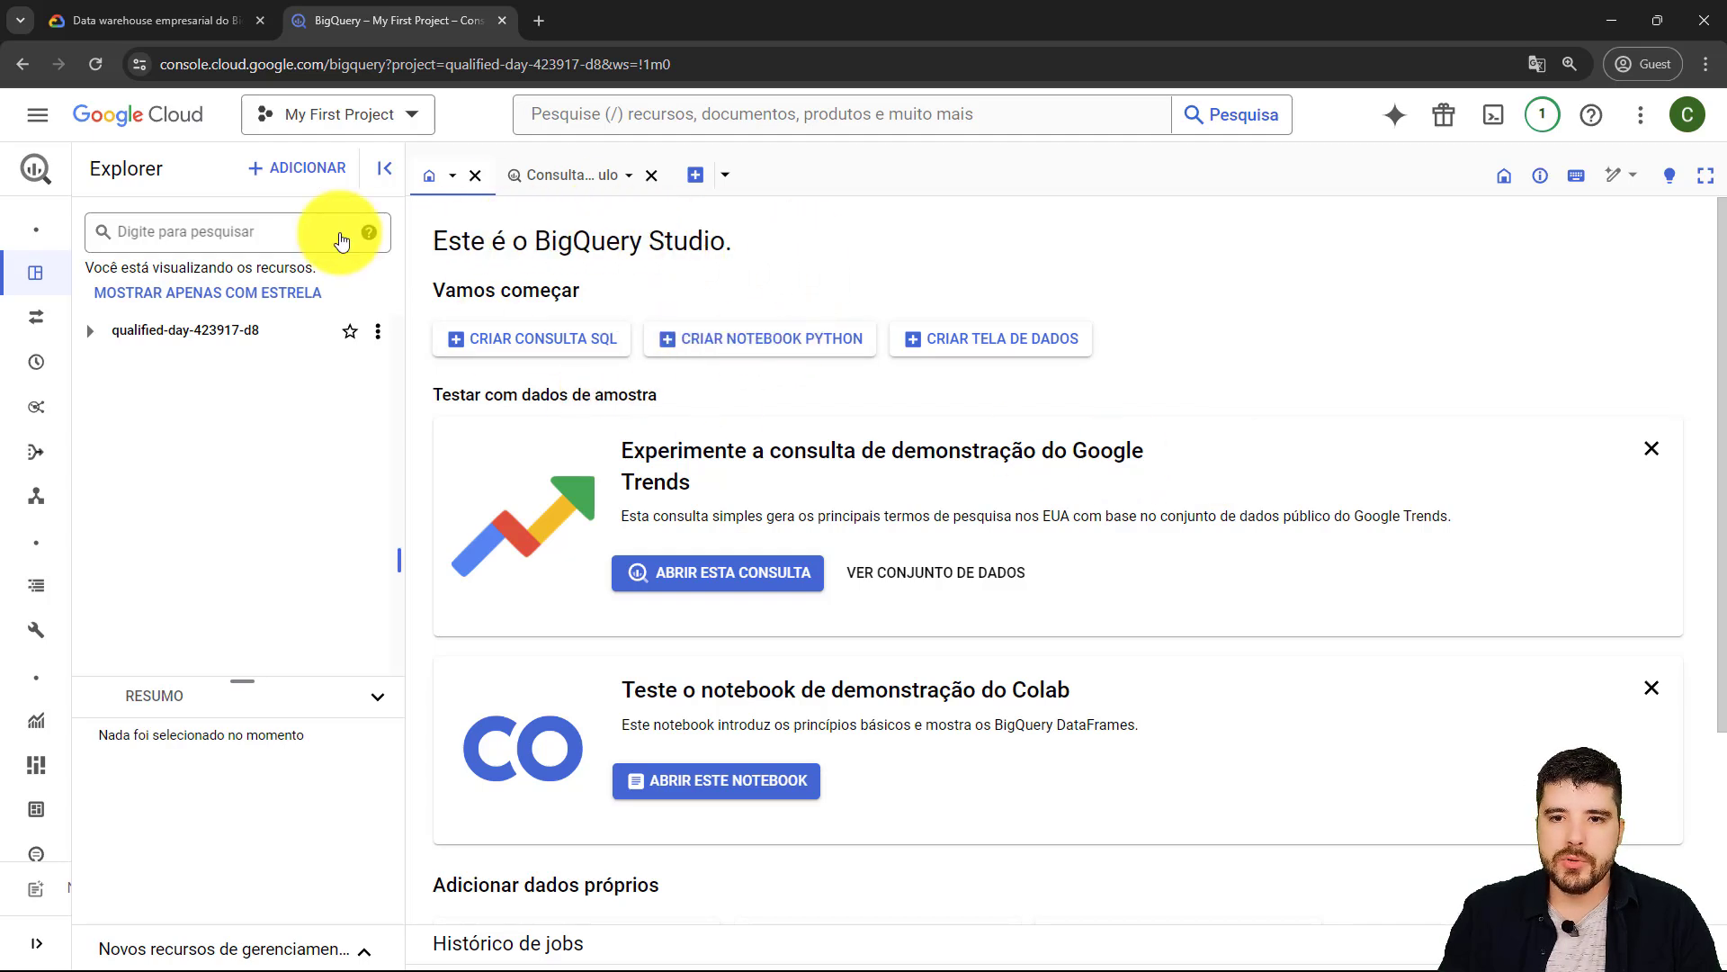
mouse_move(135, 254)
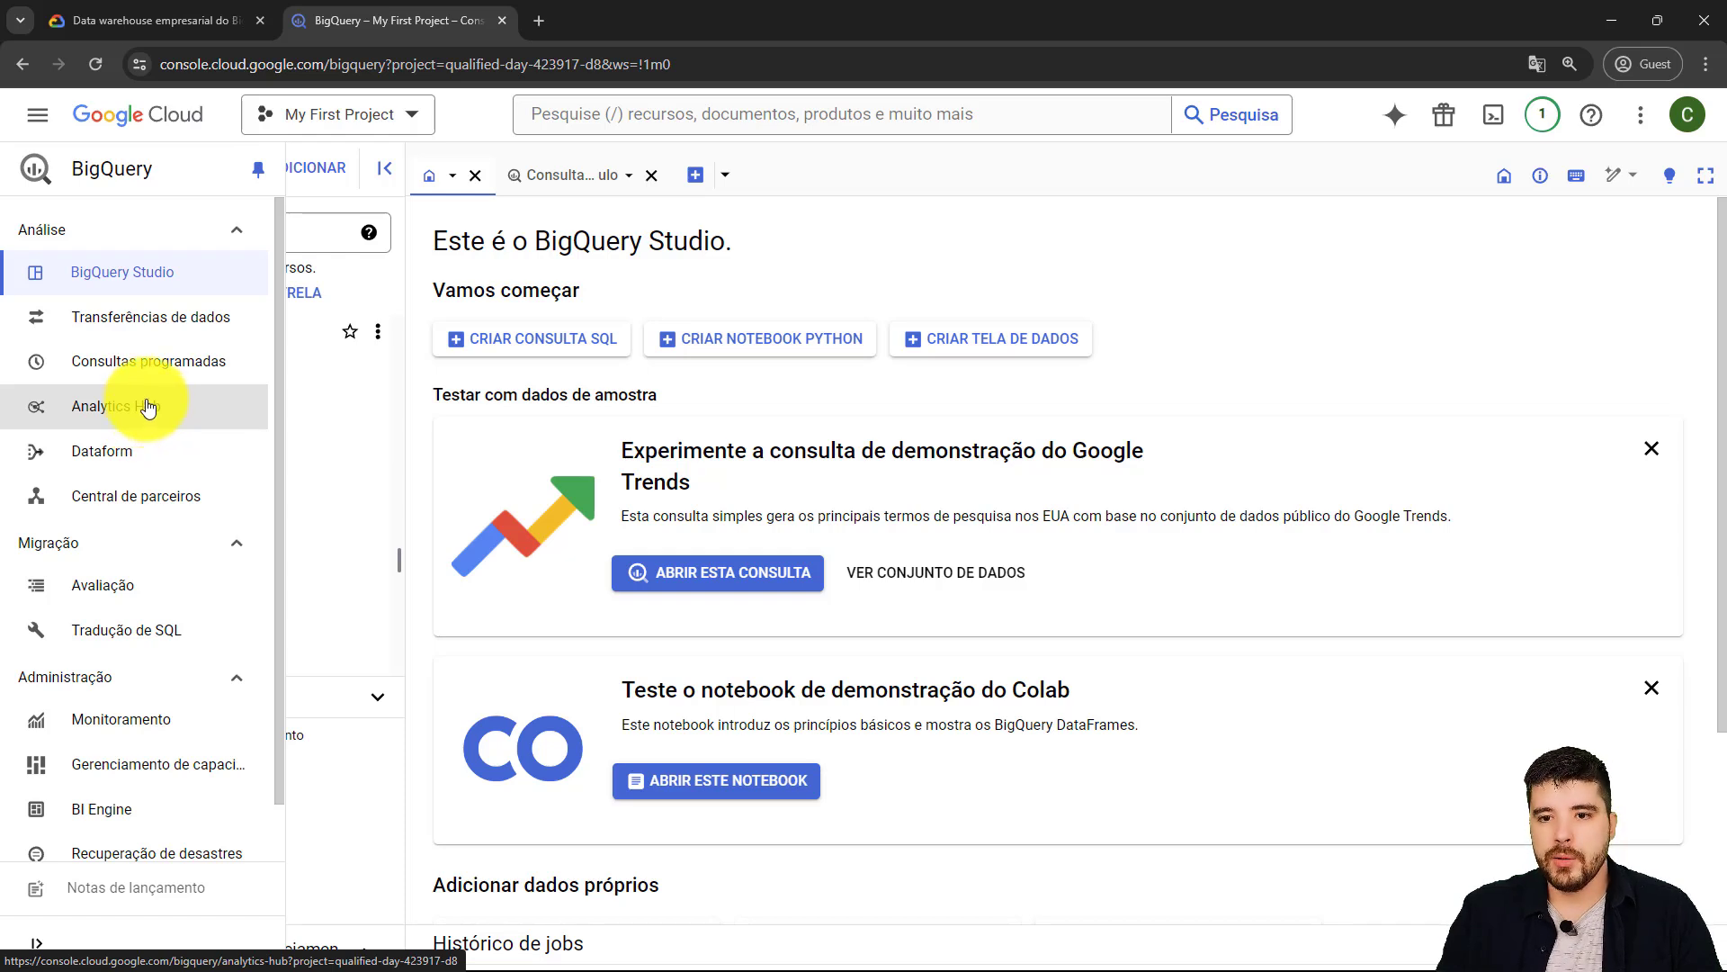
scroll(147, 407, down, 1)
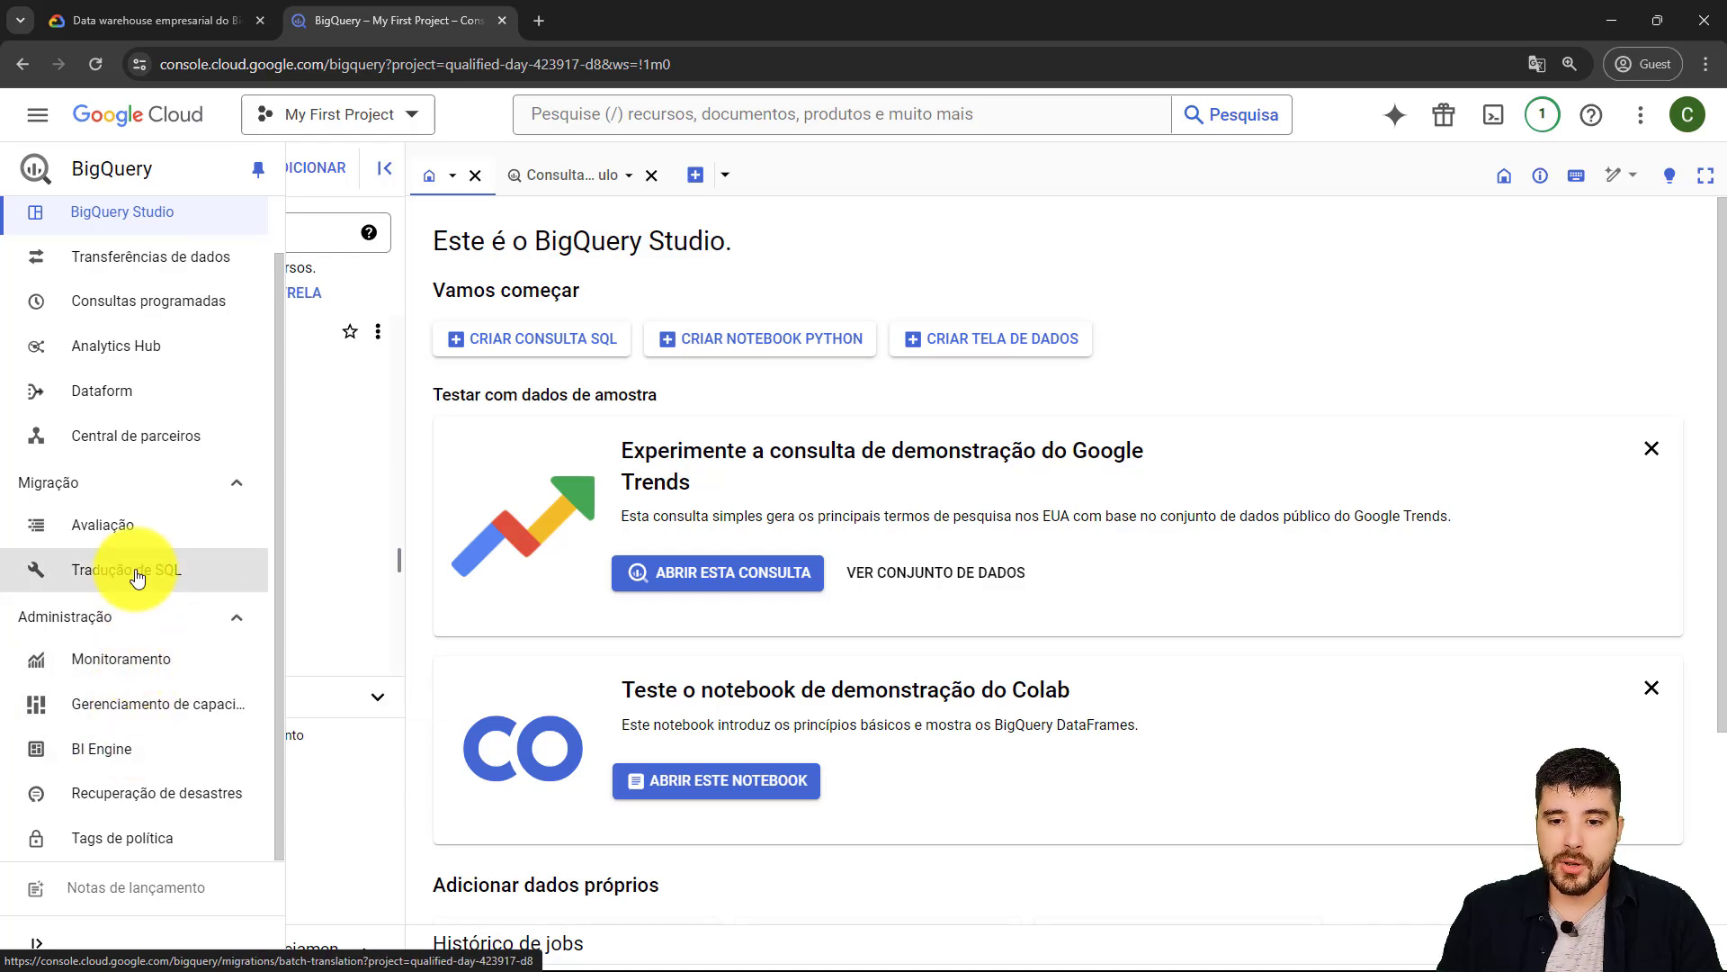
scroll(123, 531, up, 1)
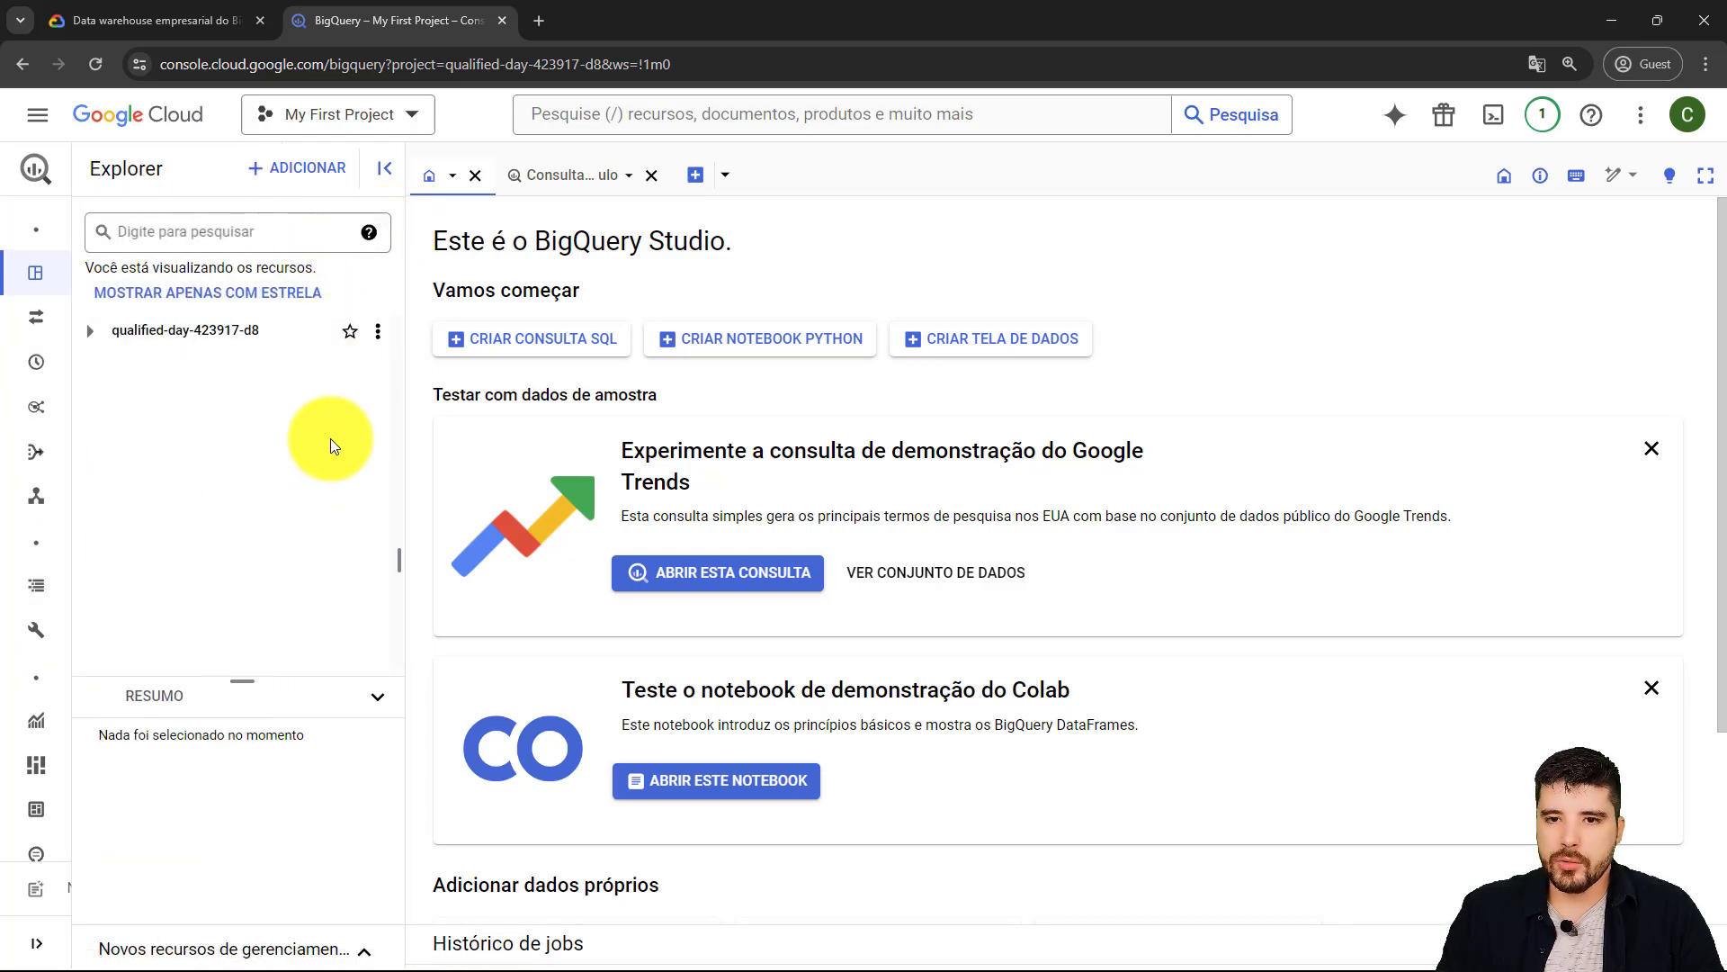
click(37, 942)
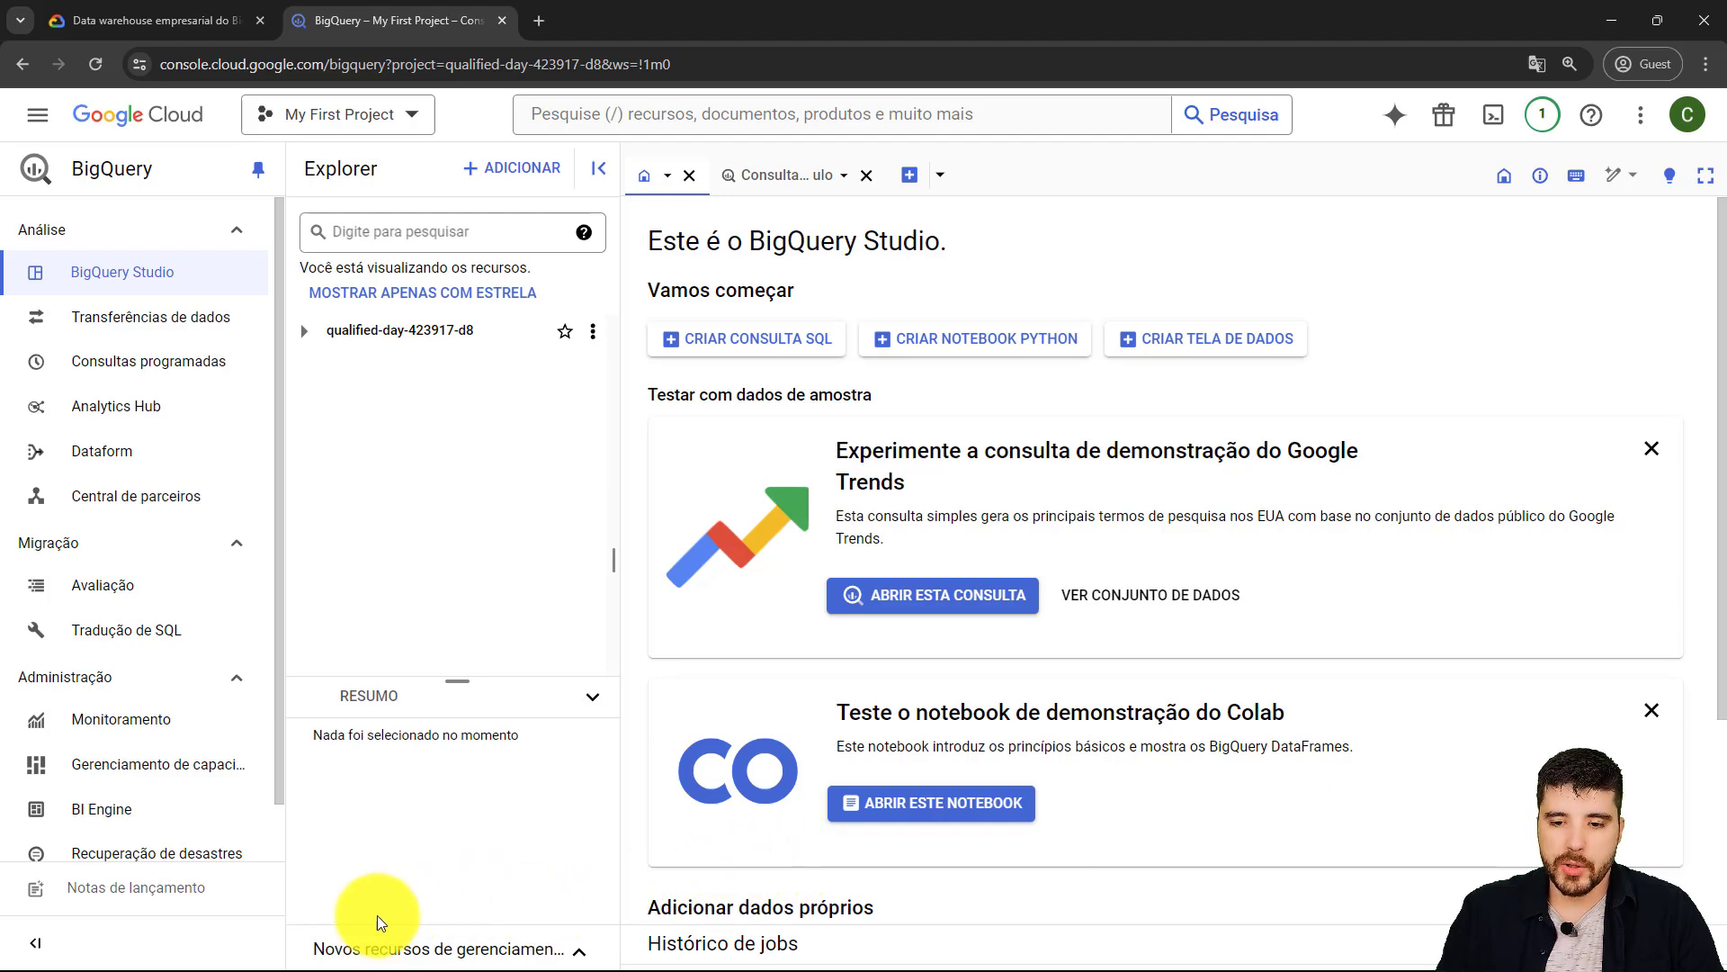
click(37, 943)
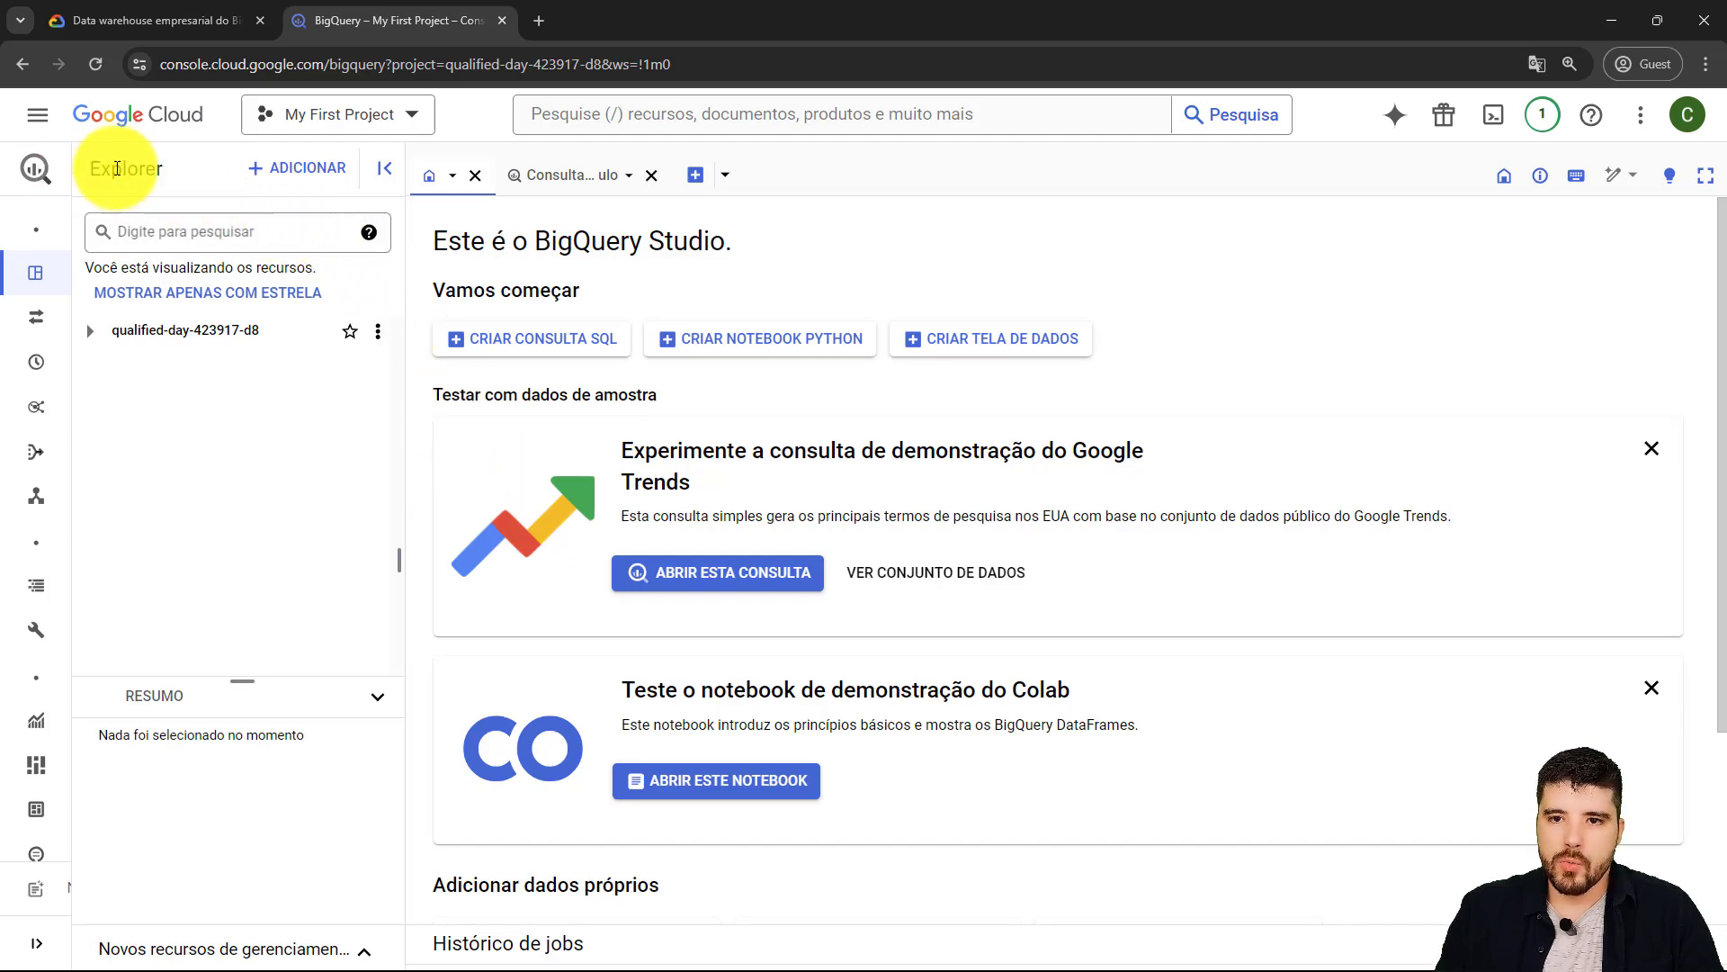
- Expand the project in the Explorer to view its resource types and read the Colab demo notebook description
double_click(117, 168)
click(200, 160)
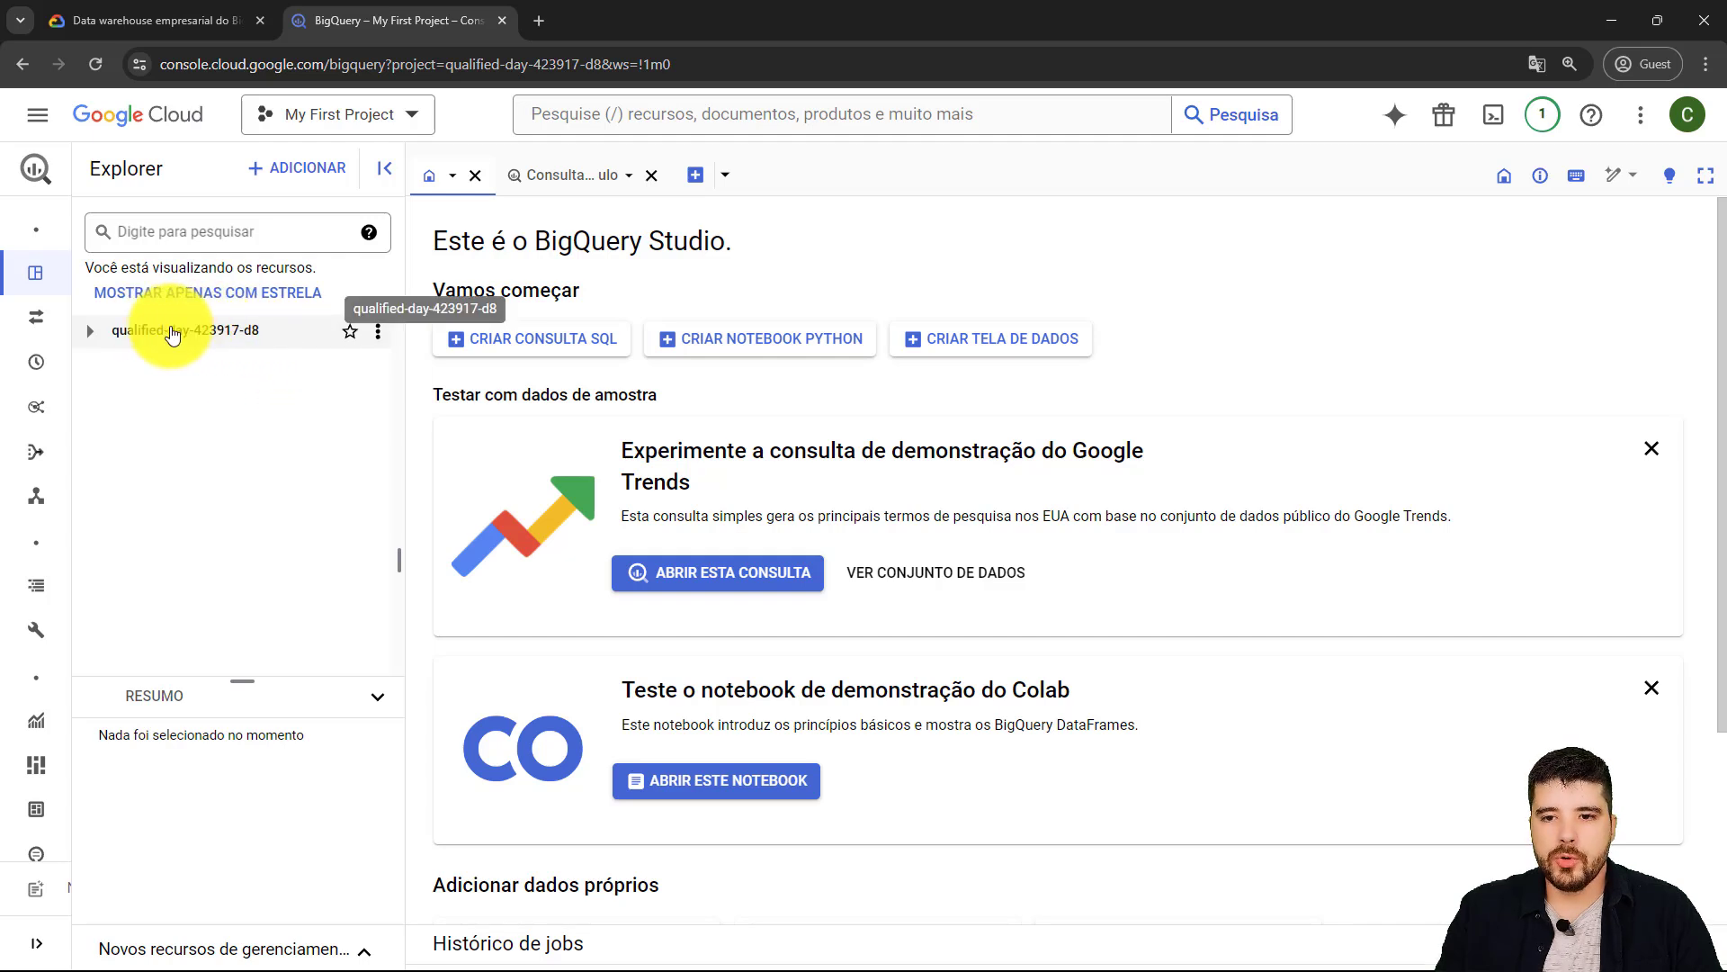
click(88, 335)
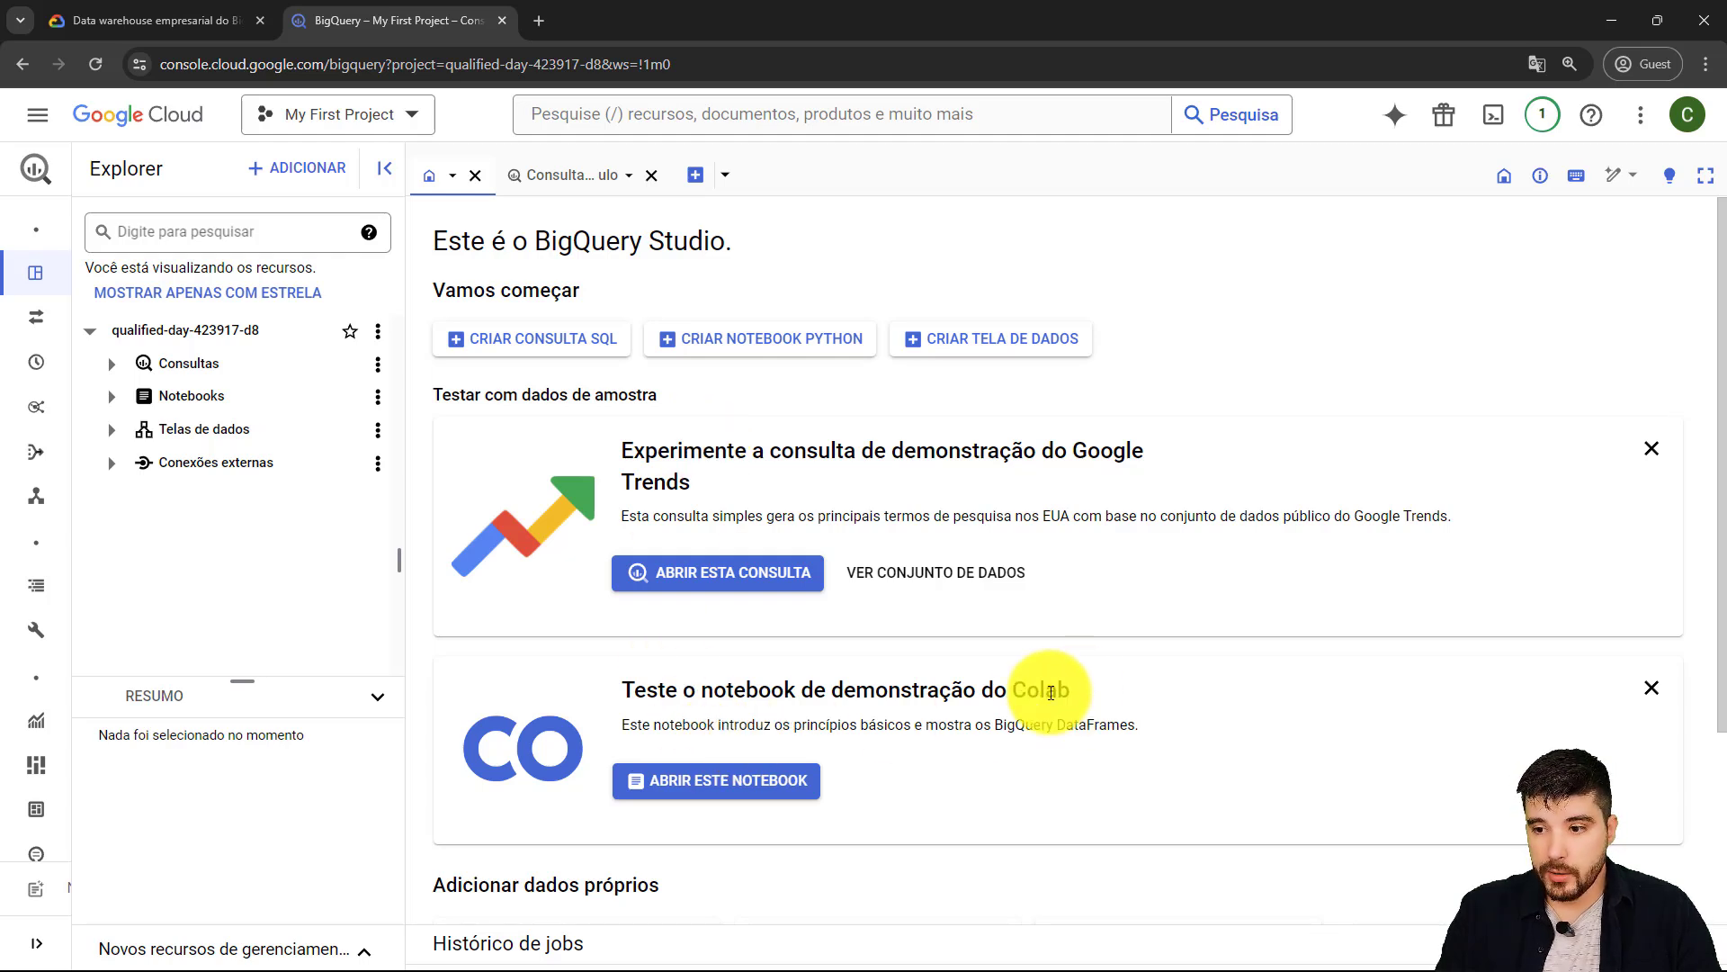
drag(1070, 689, 618, 715)
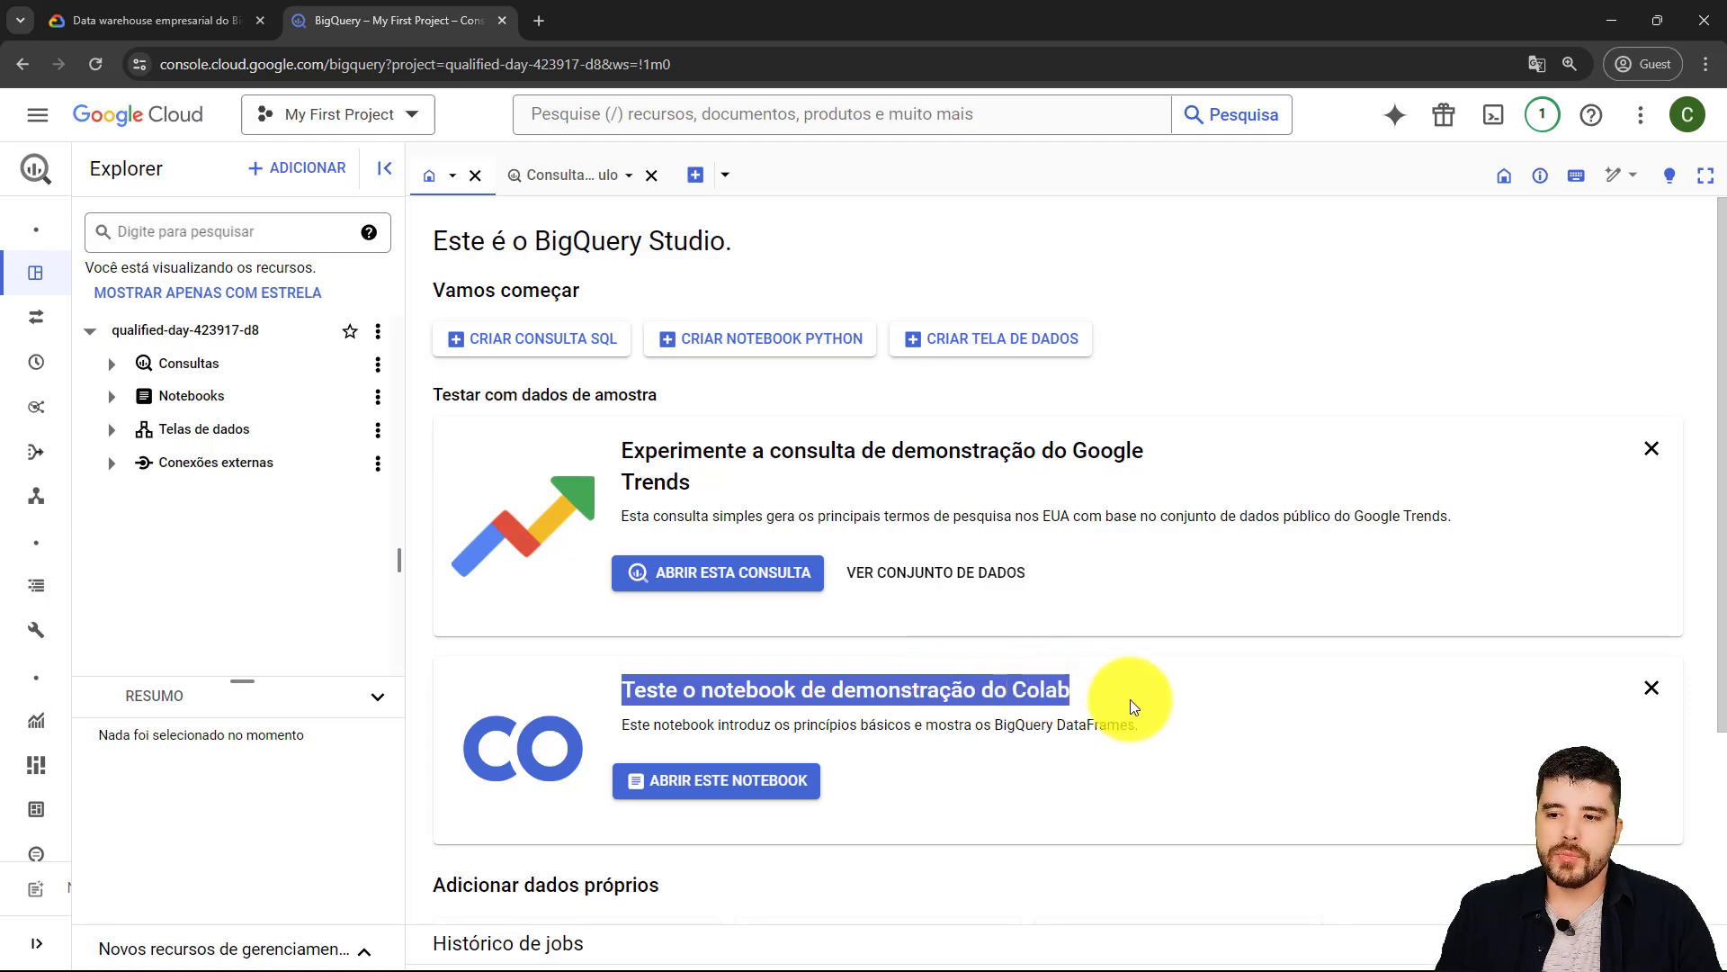
click(1140, 729)
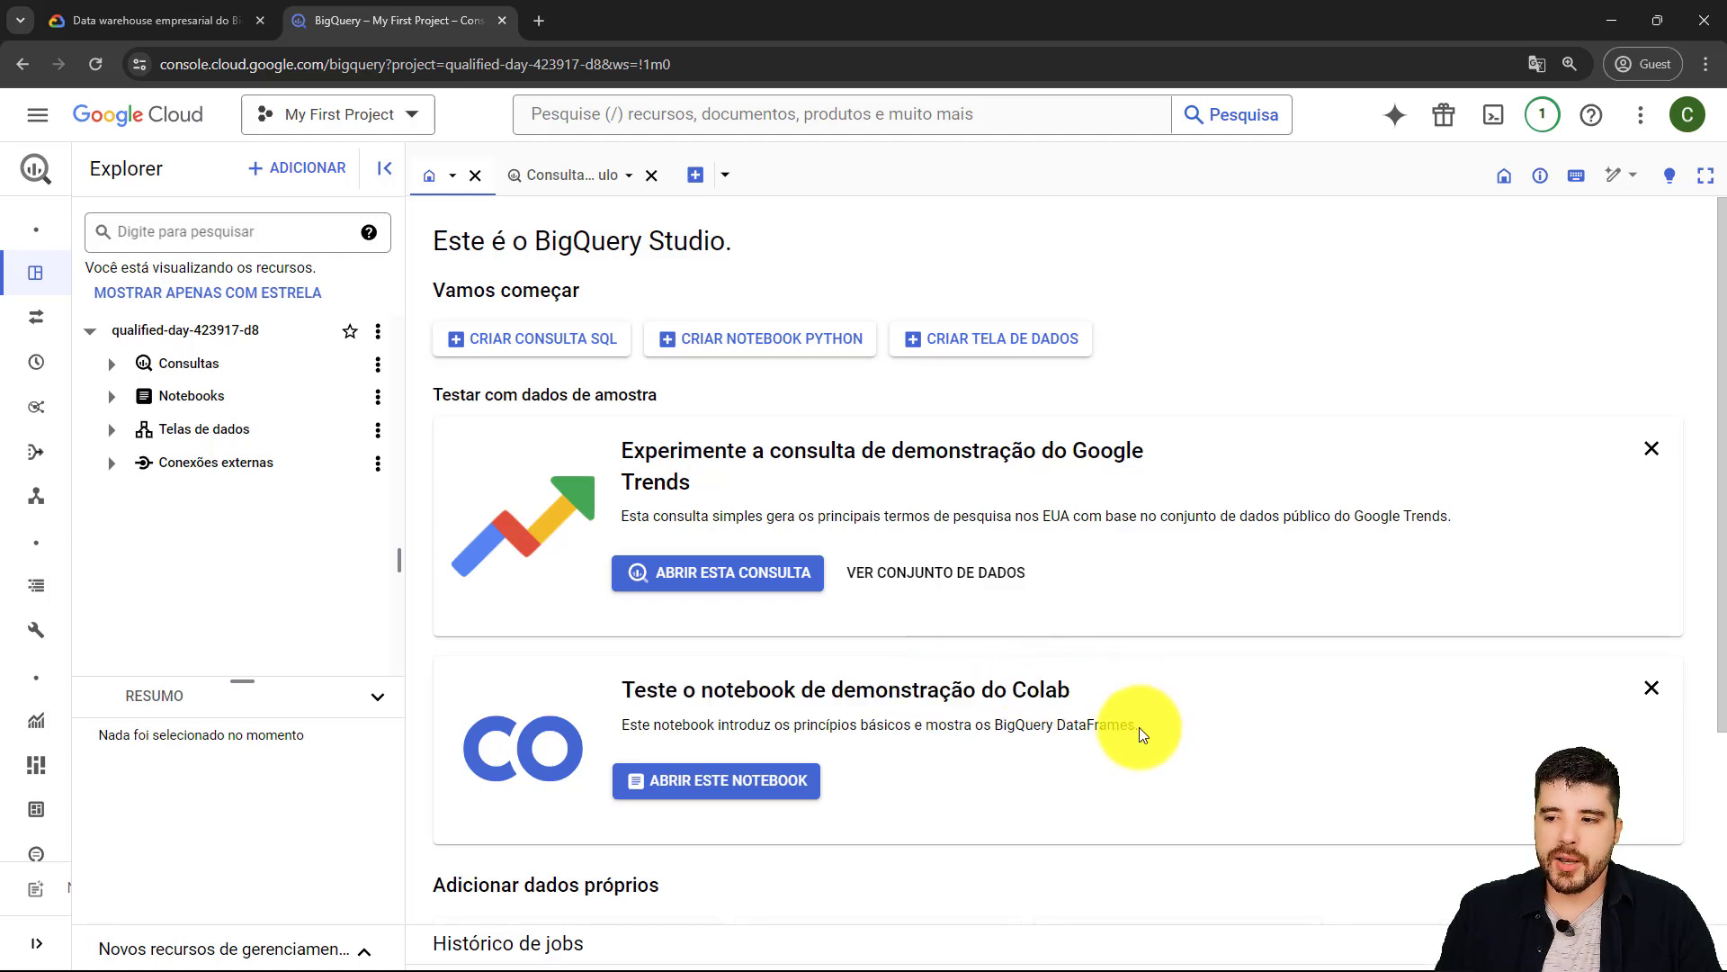
click(1084, 727)
double_click(1084, 727)
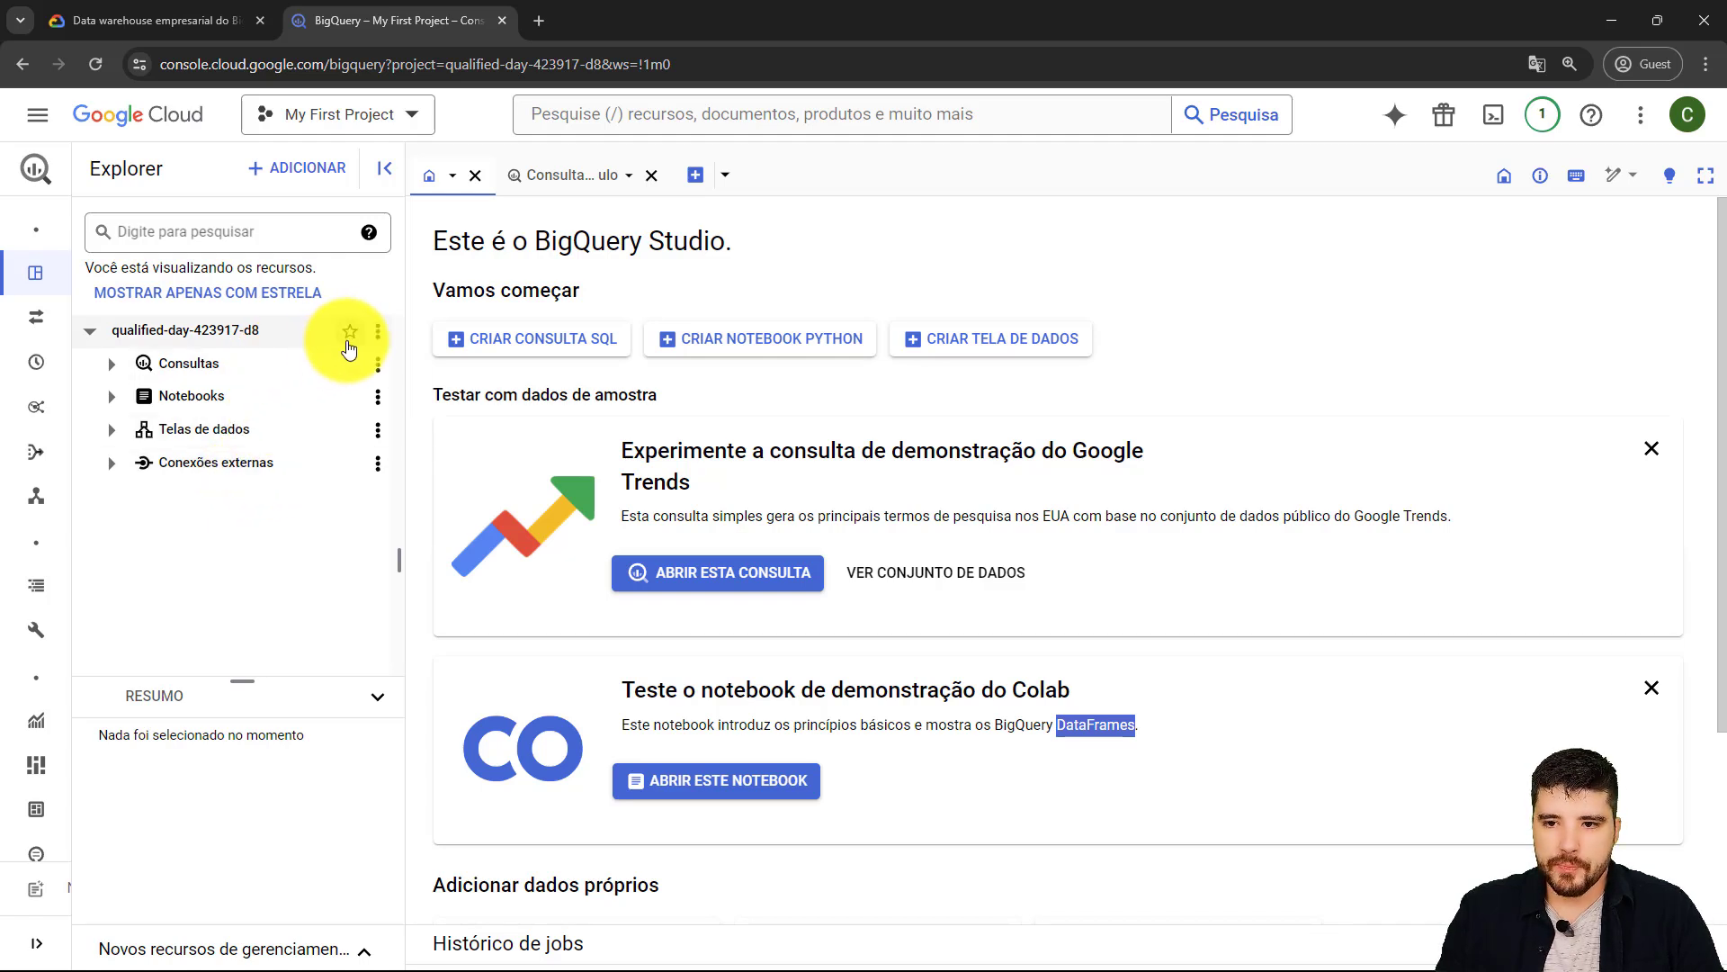
- Create a dataset with the ID teste in the project, keeping the multi-region location US
click(378, 335)
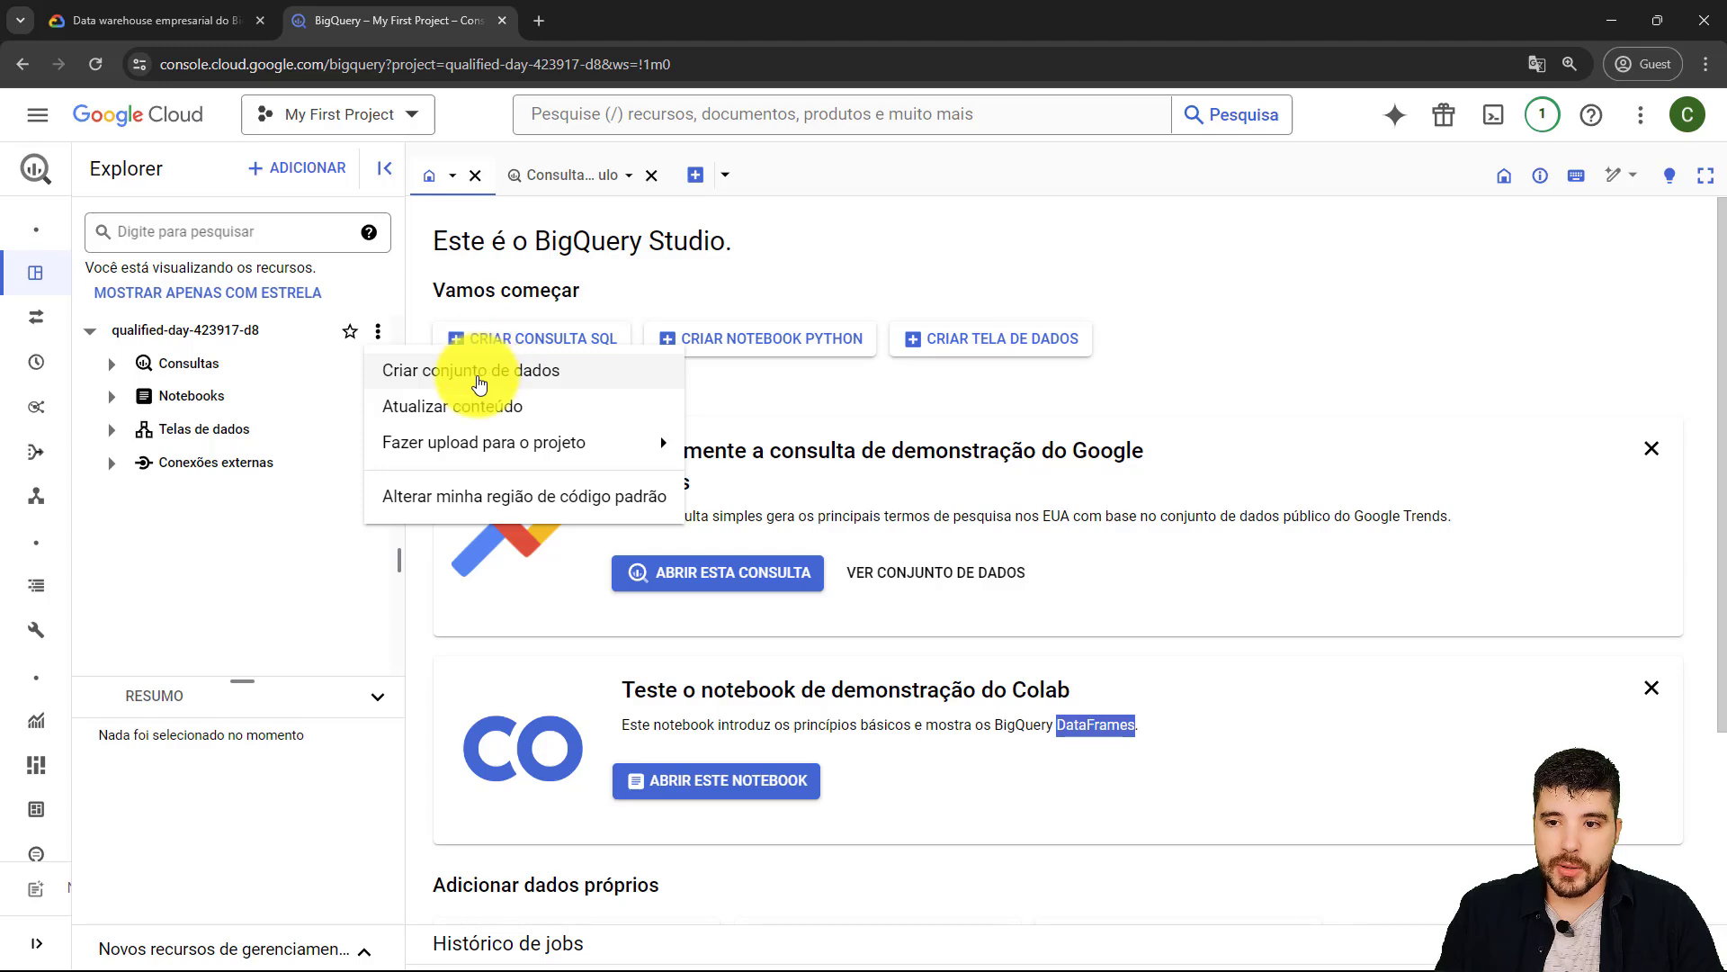
click(474, 370)
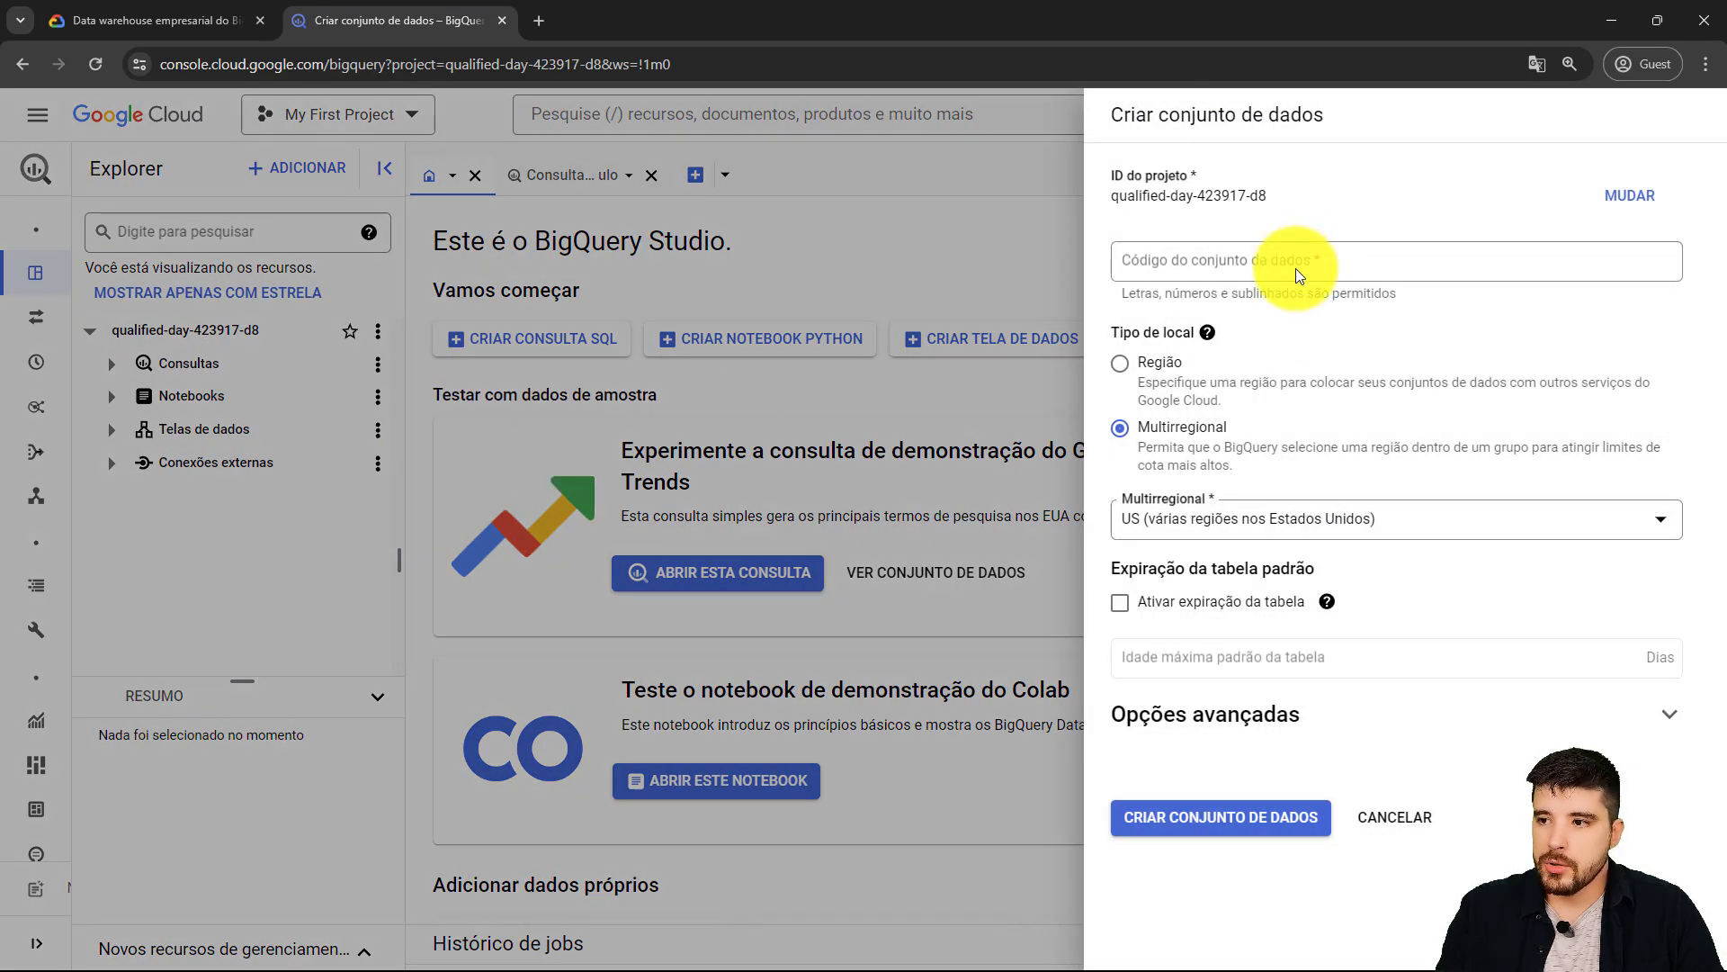
click(1295, 272)
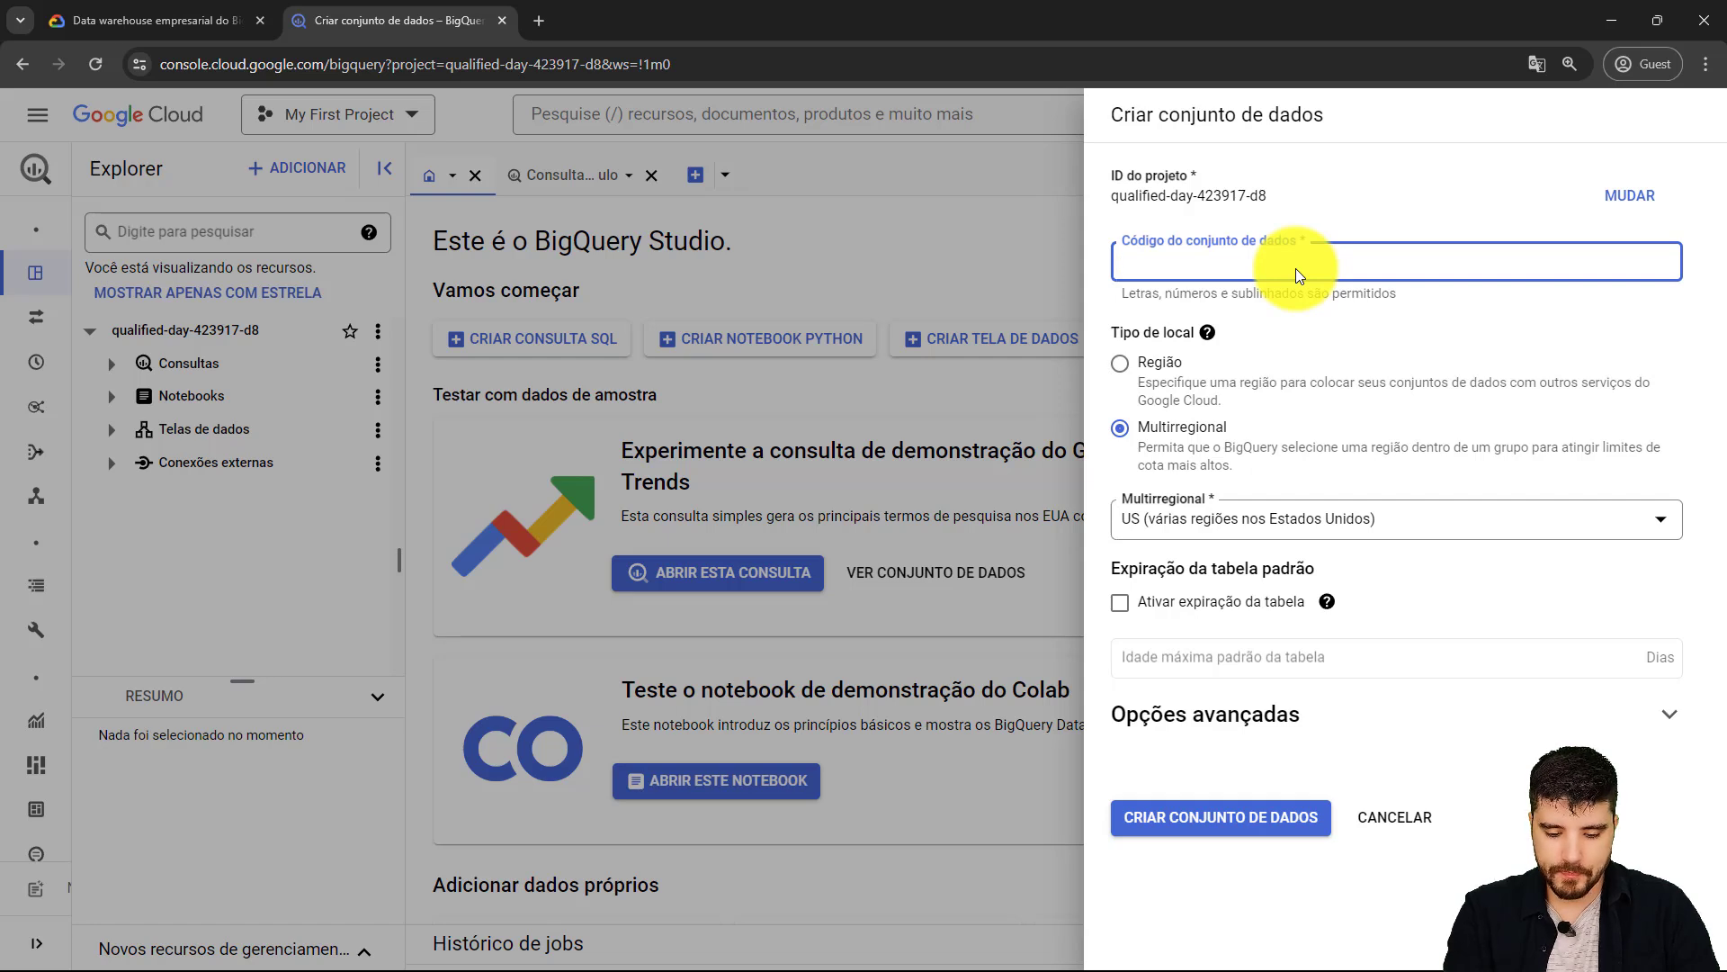
text(teste)
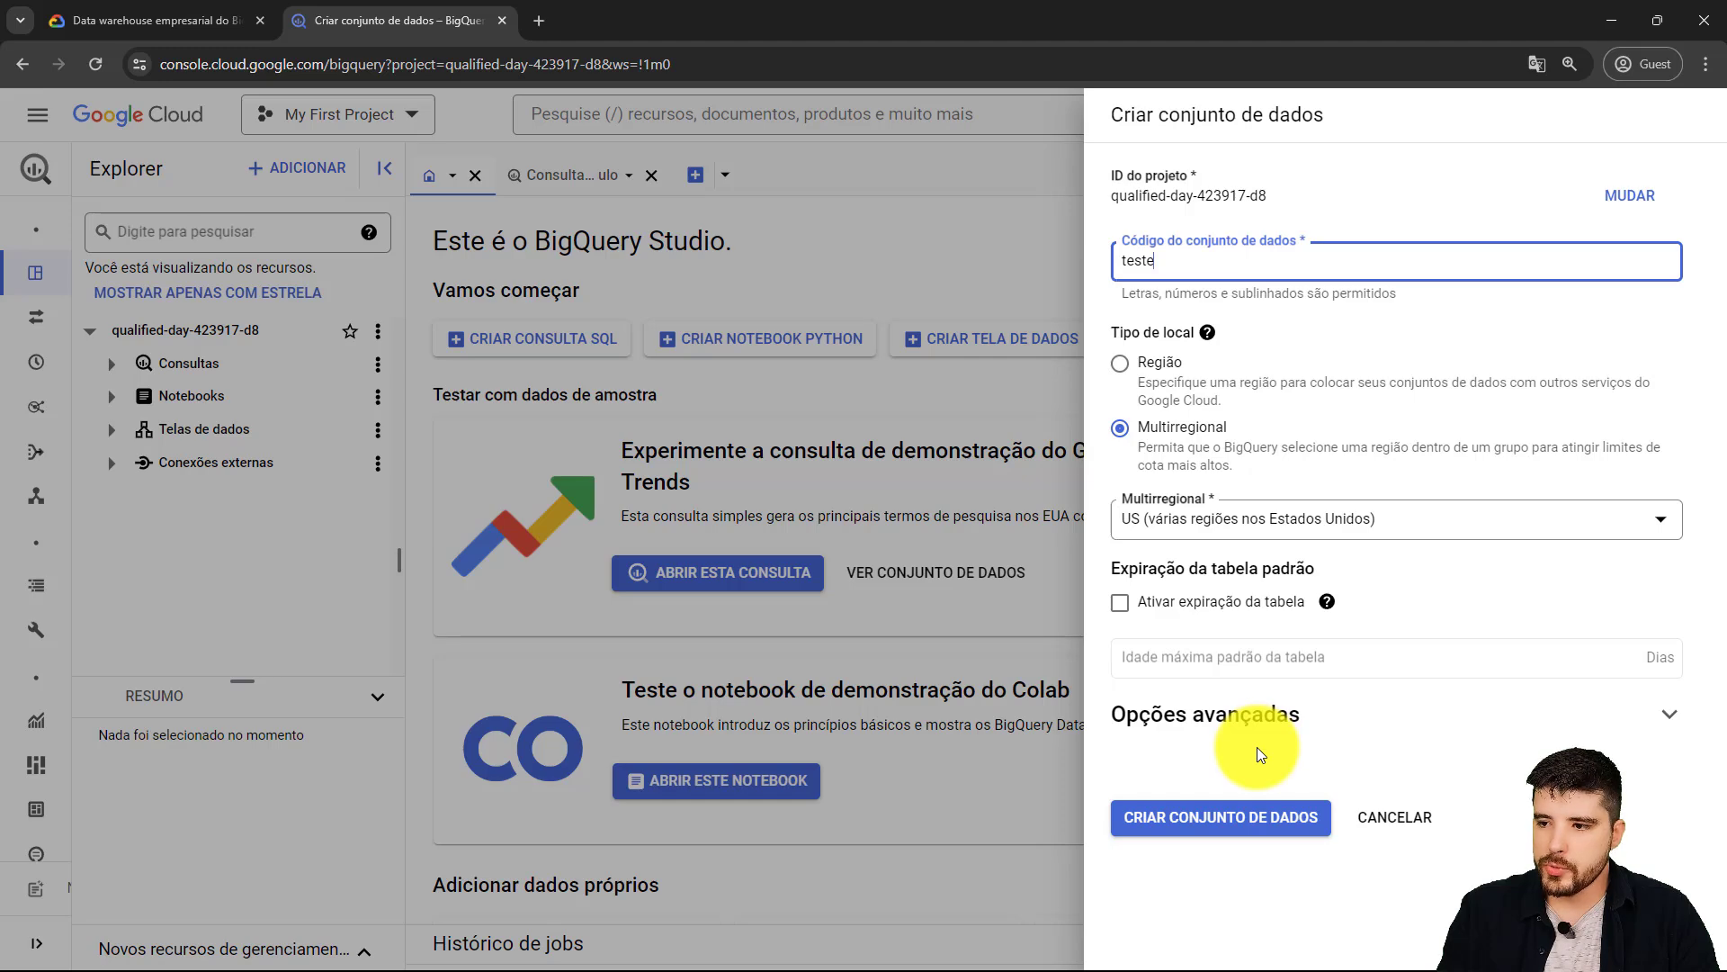
click(1210, 820)
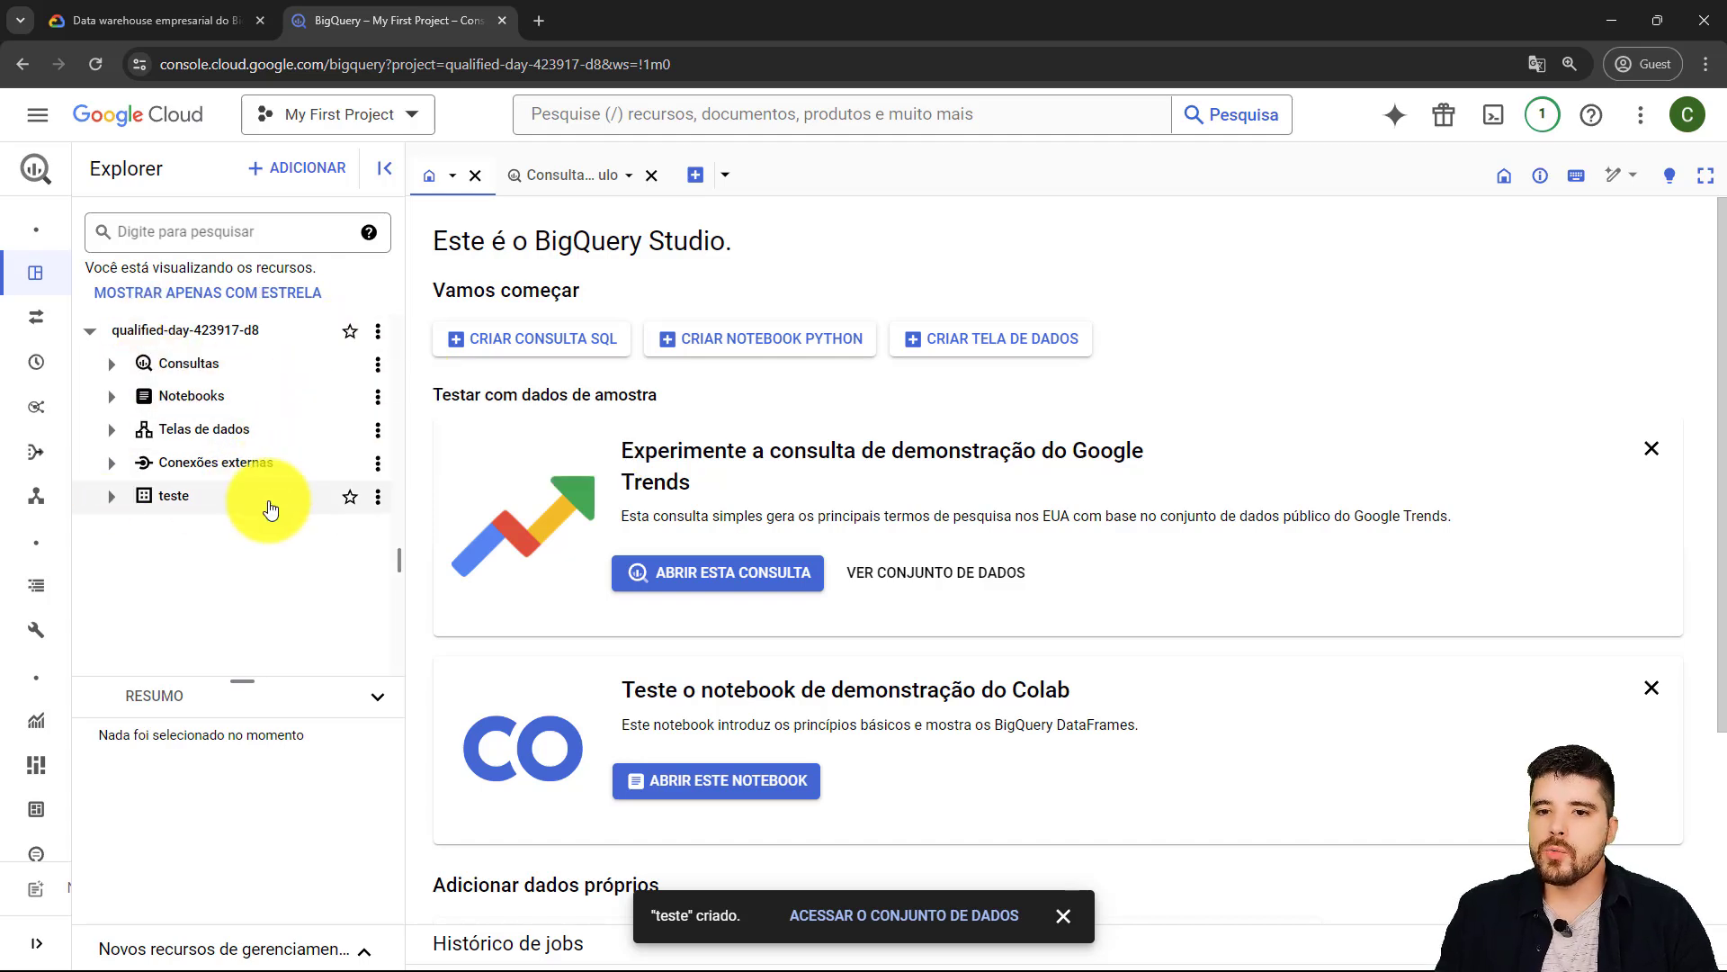
- Check the teste dataset under the project and review its available actions, including table creation
click(88, 333)
click(89, 331)
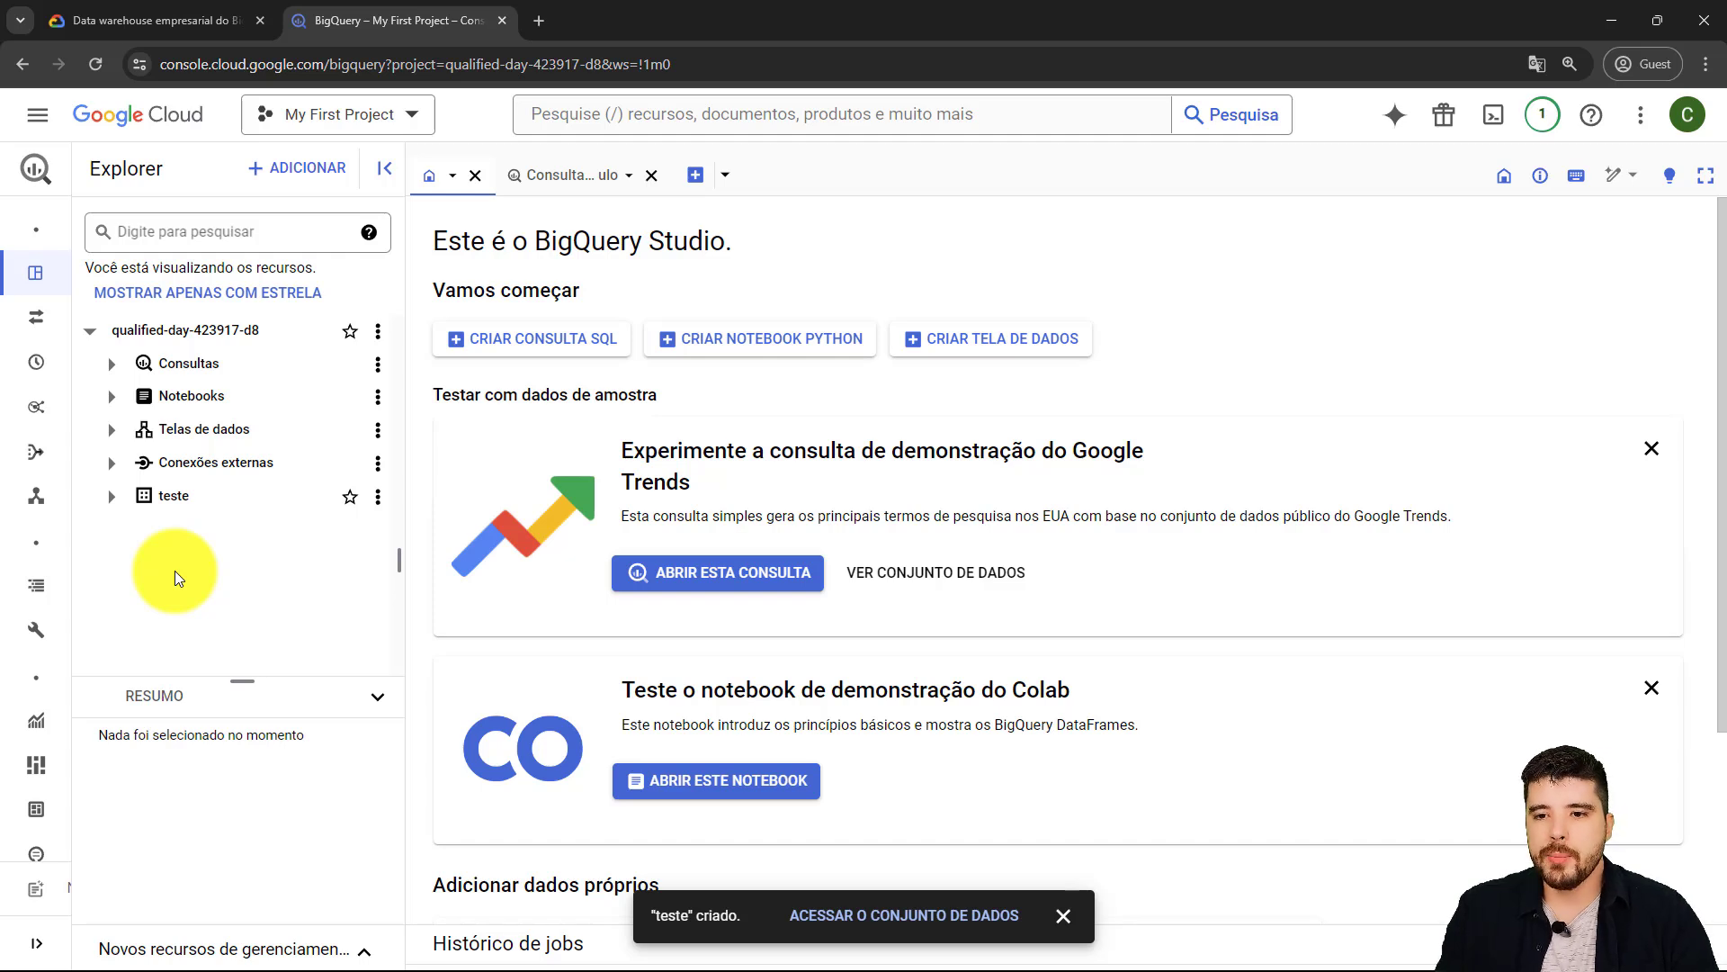
click(377, 500)
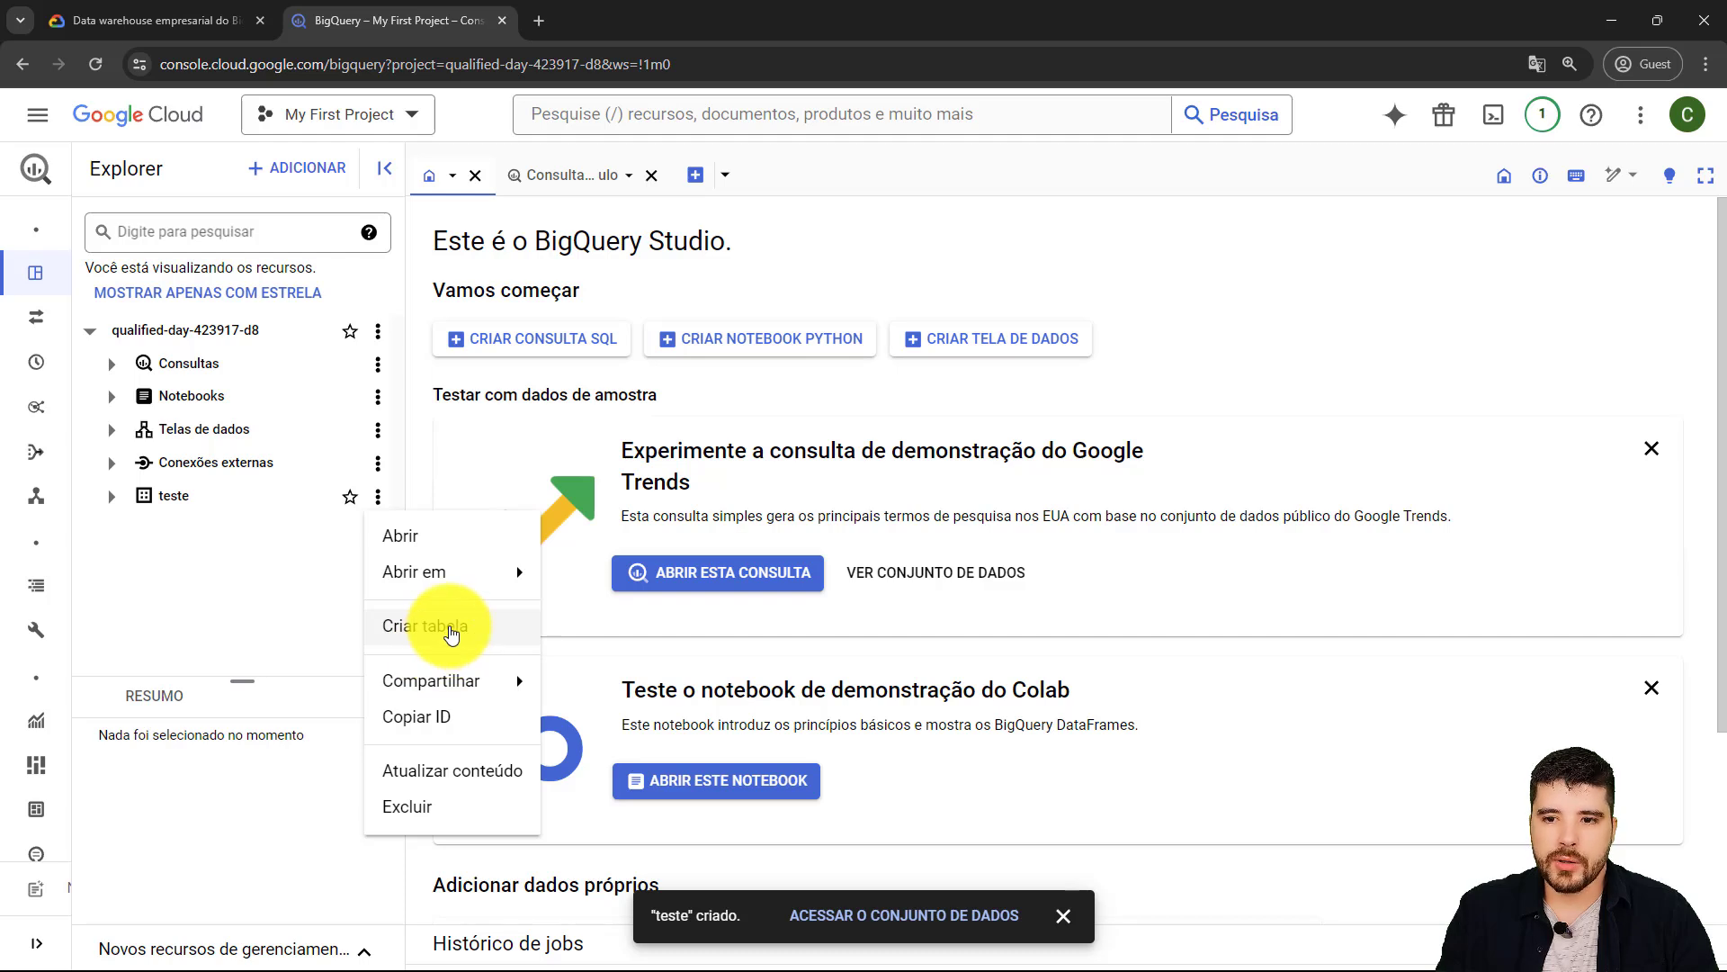
click(212, 602)
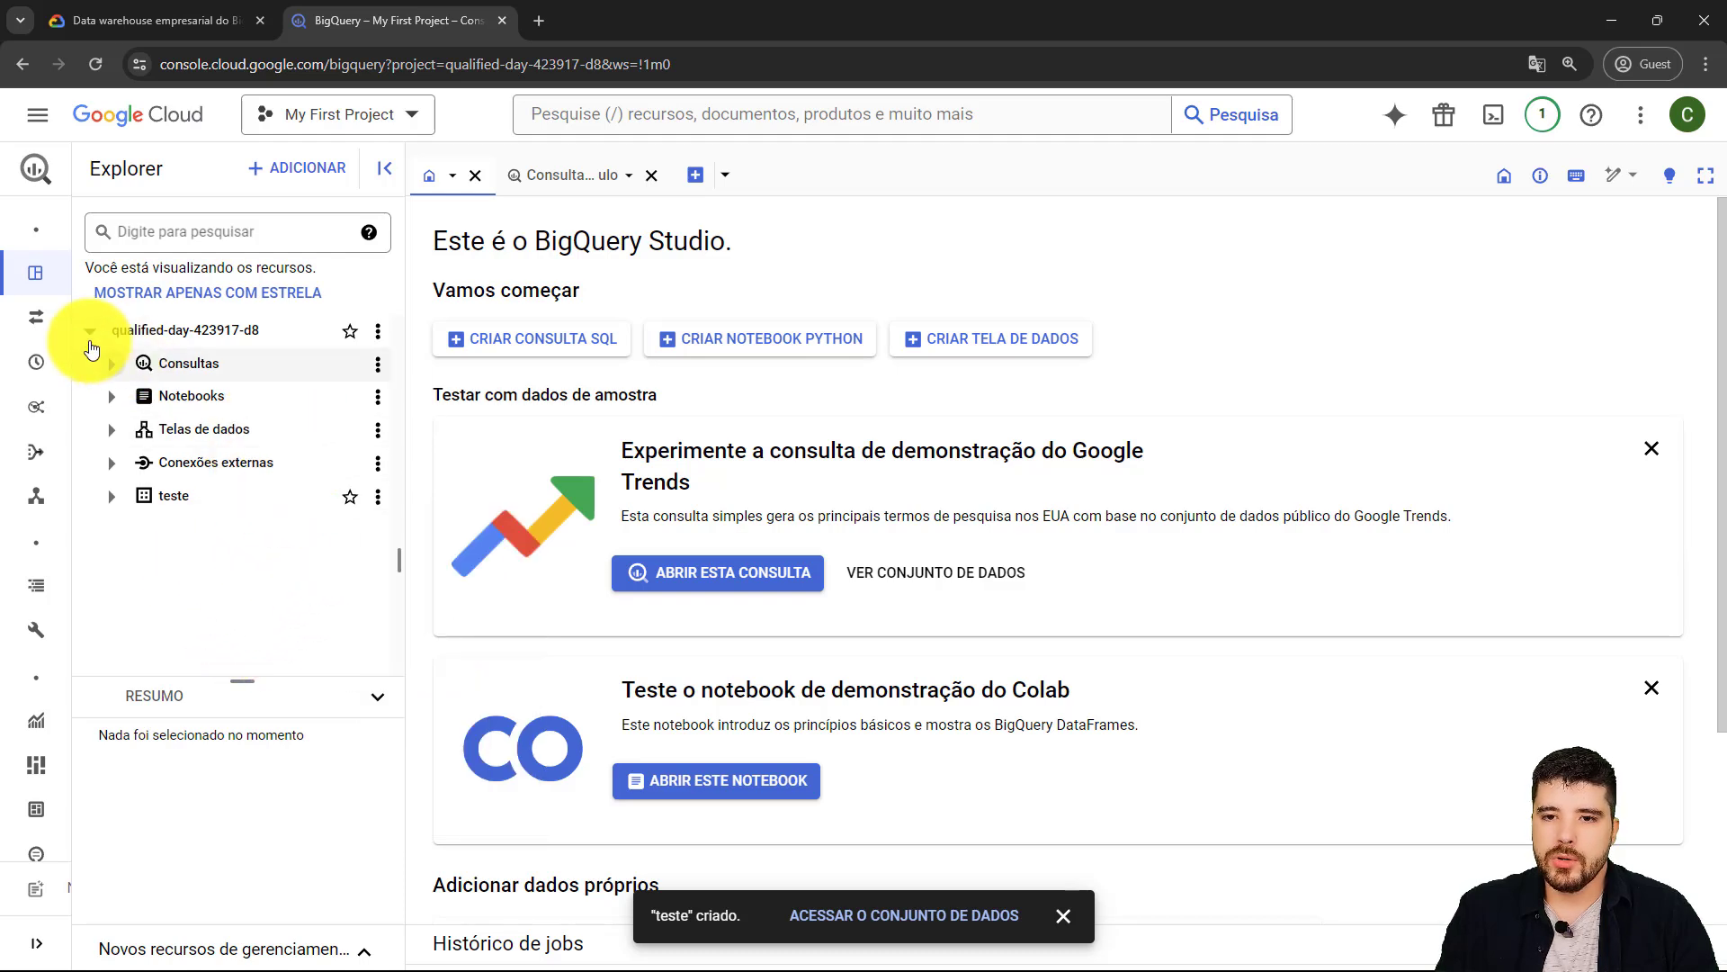
- Collapse the project in the Explorer, mark it with a star and dismiss the notification
click(90, 332)
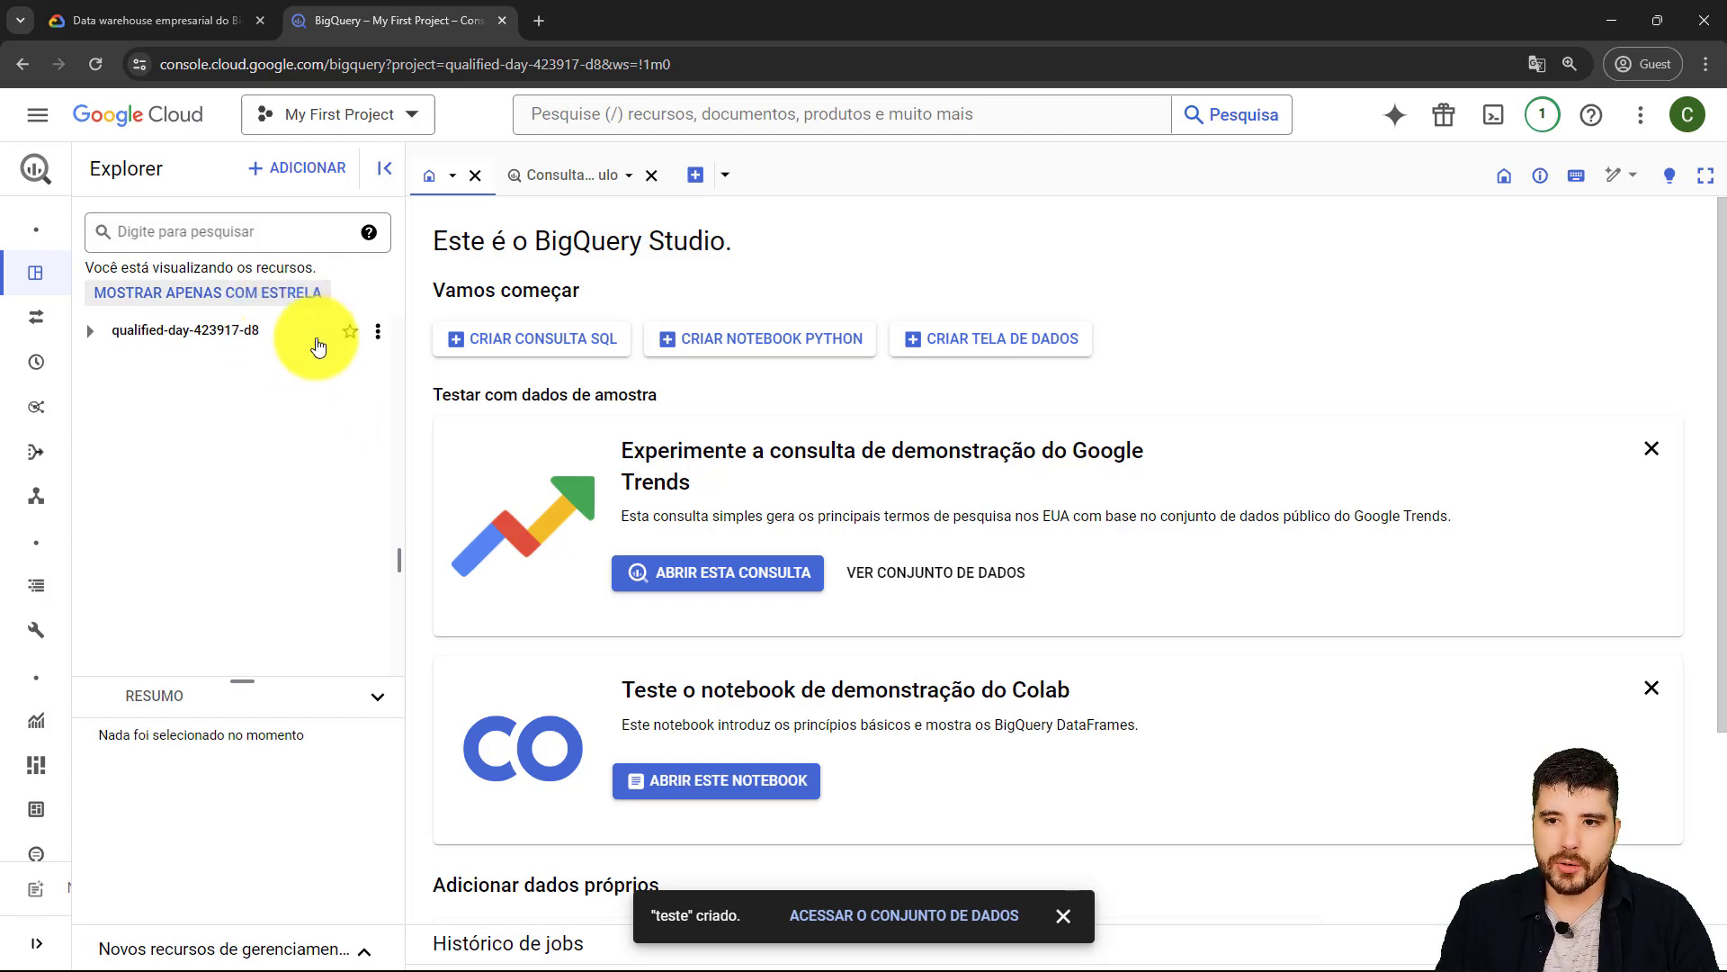
click(351, 334)
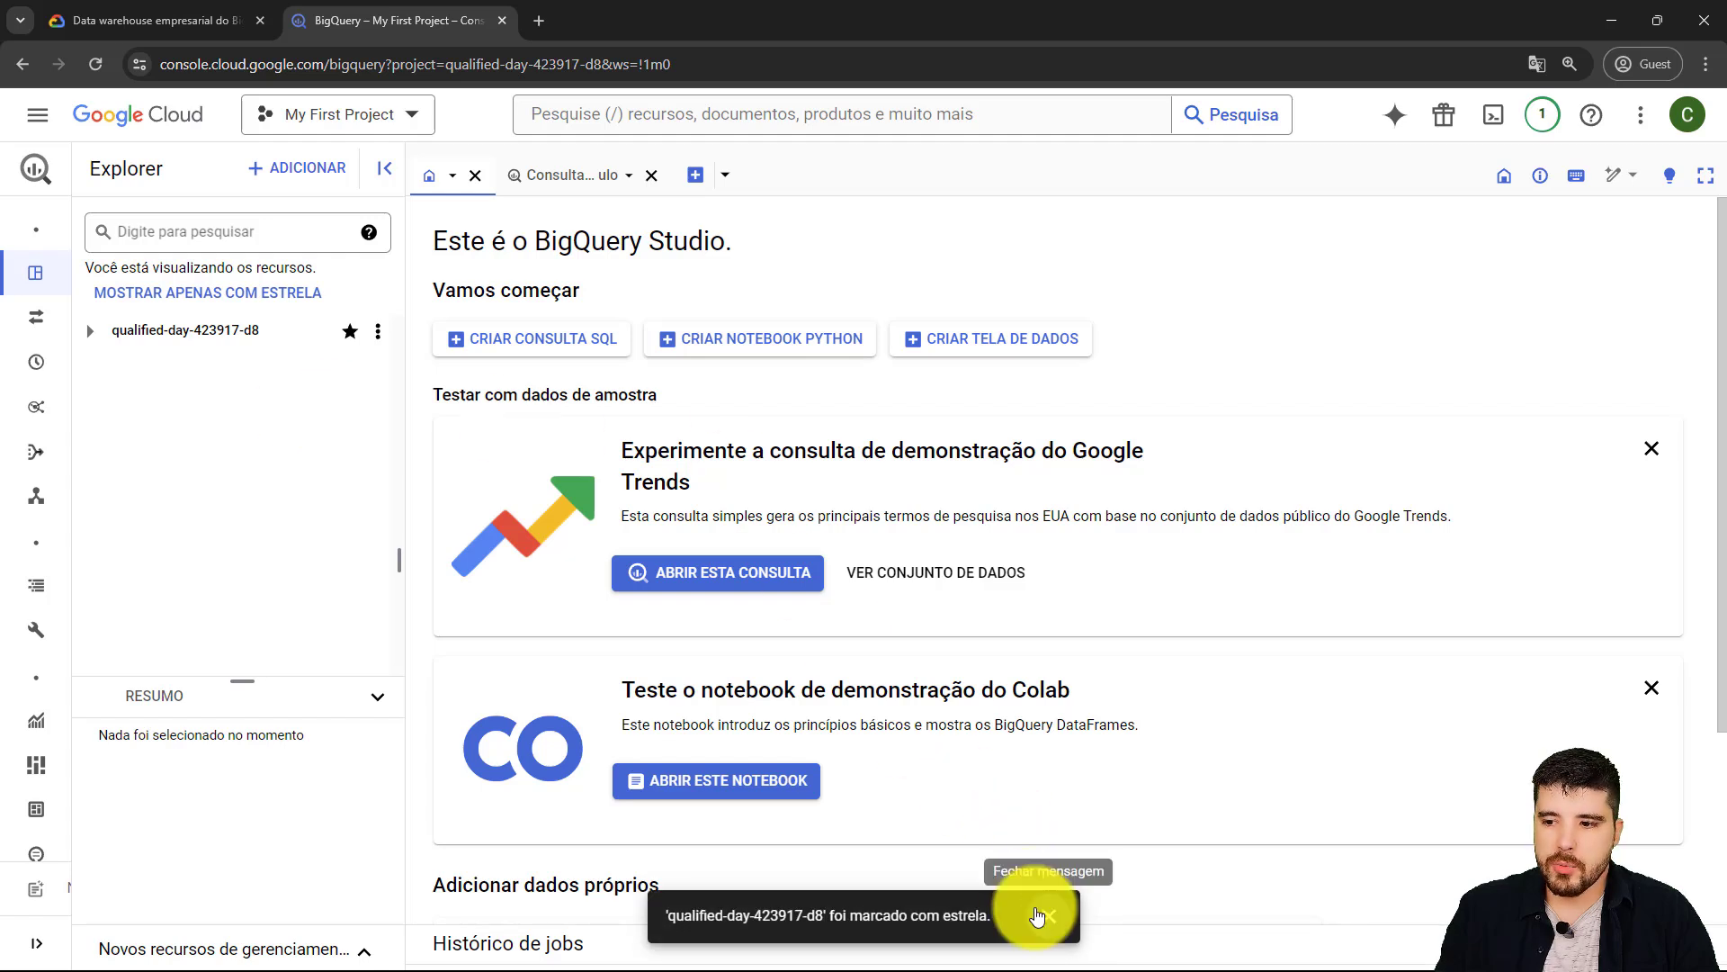
click(1049, 915)
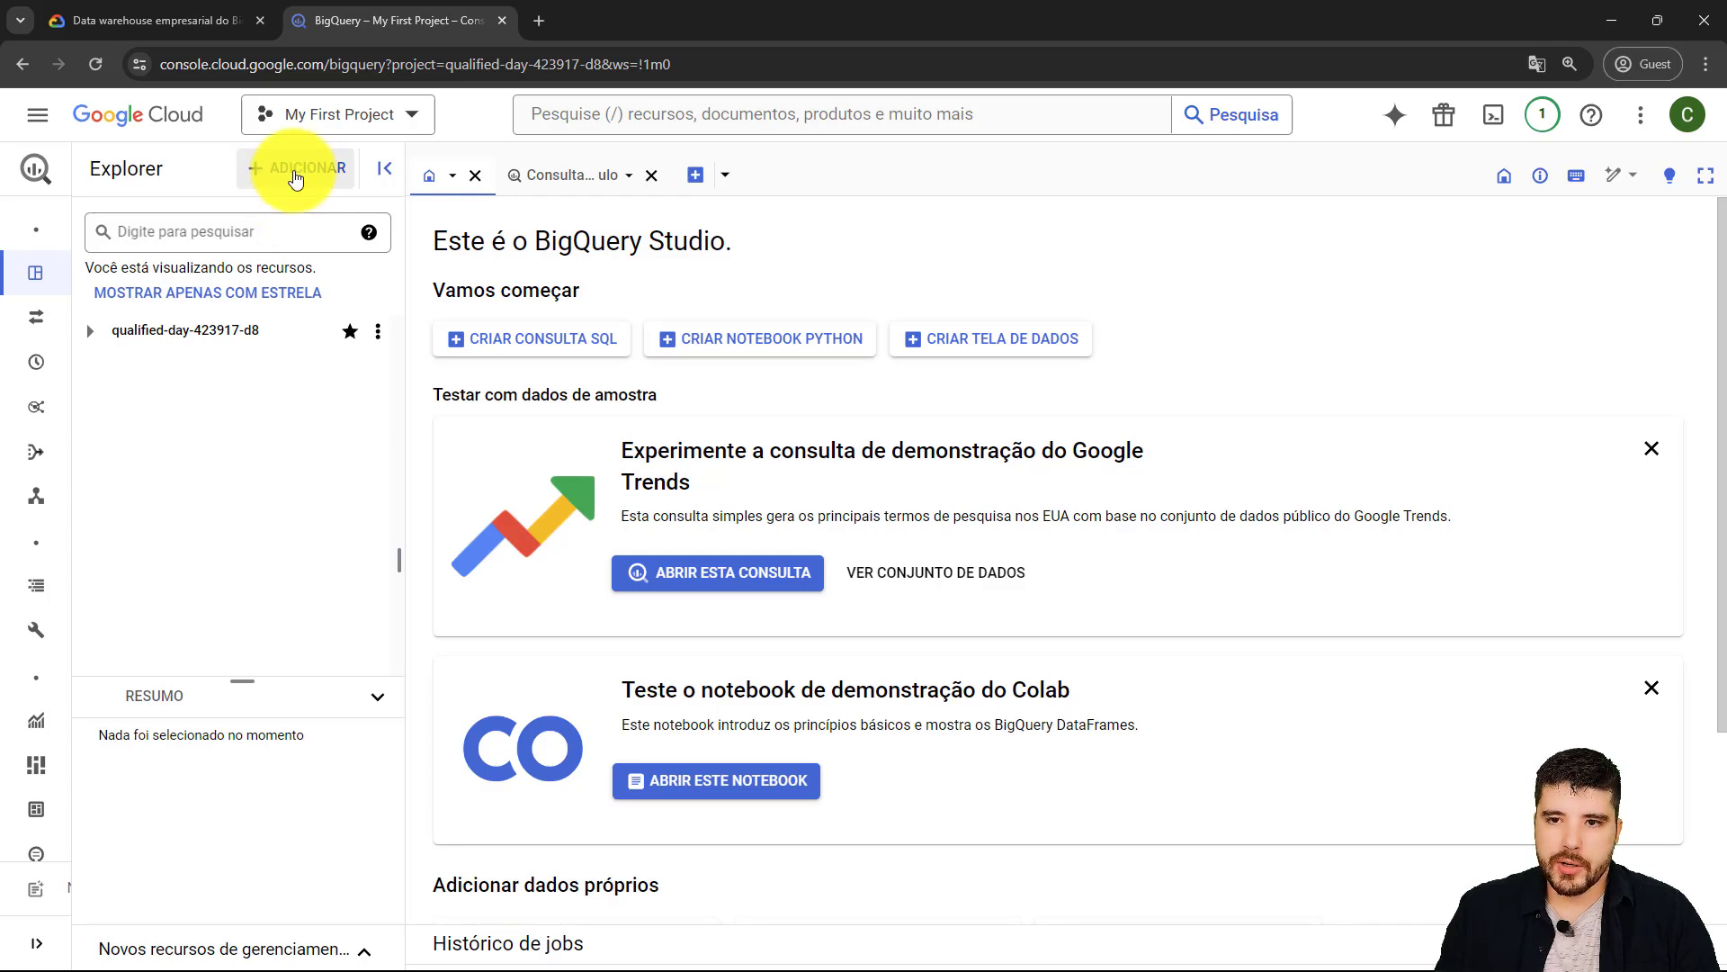
- Add the project bigquery-public-data to the Explorer by starring it by name
click(296, 177)
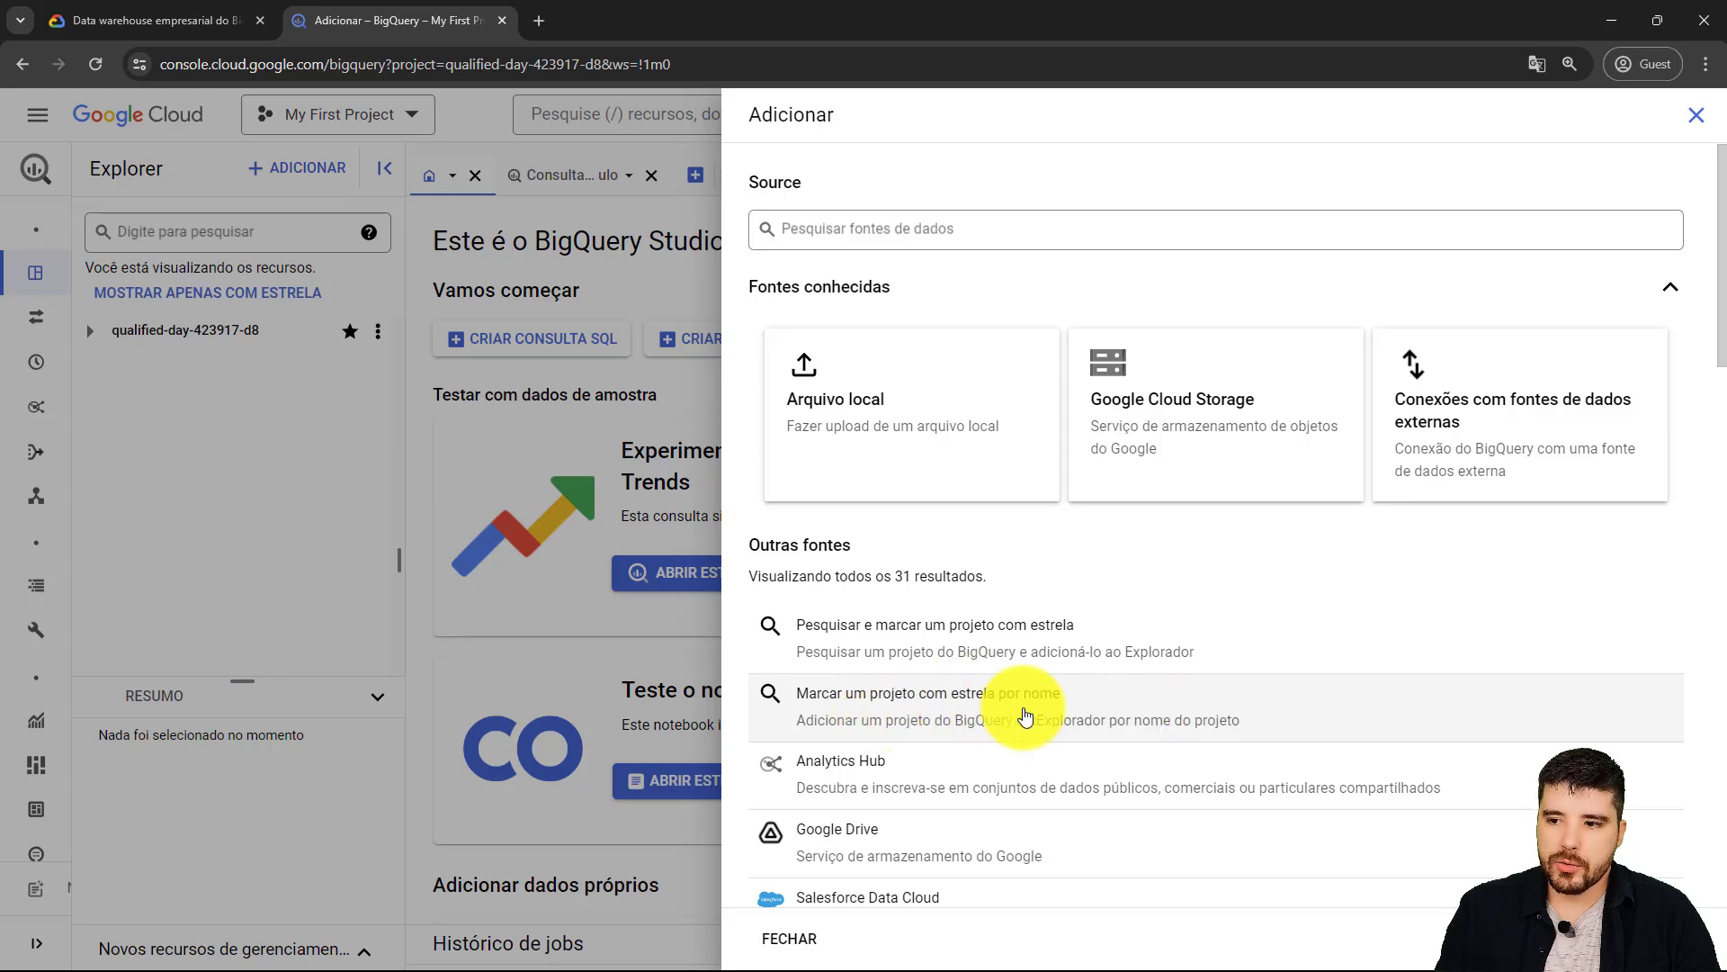
click(1108, 710)
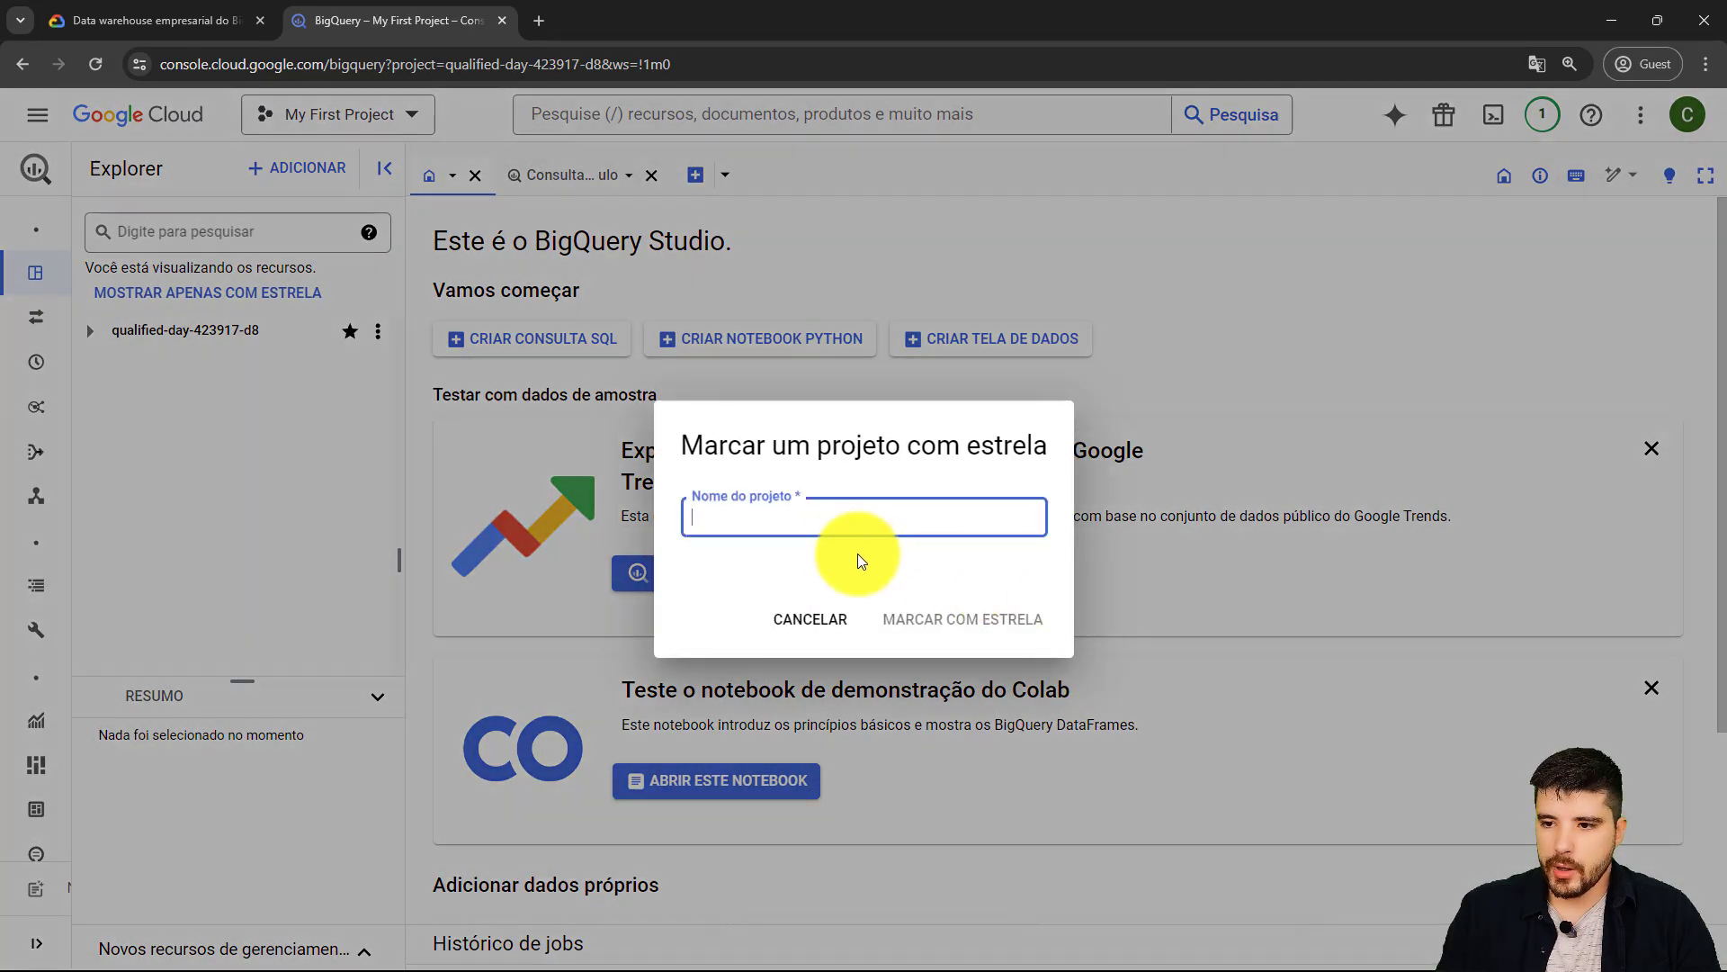
text(bigquery-)
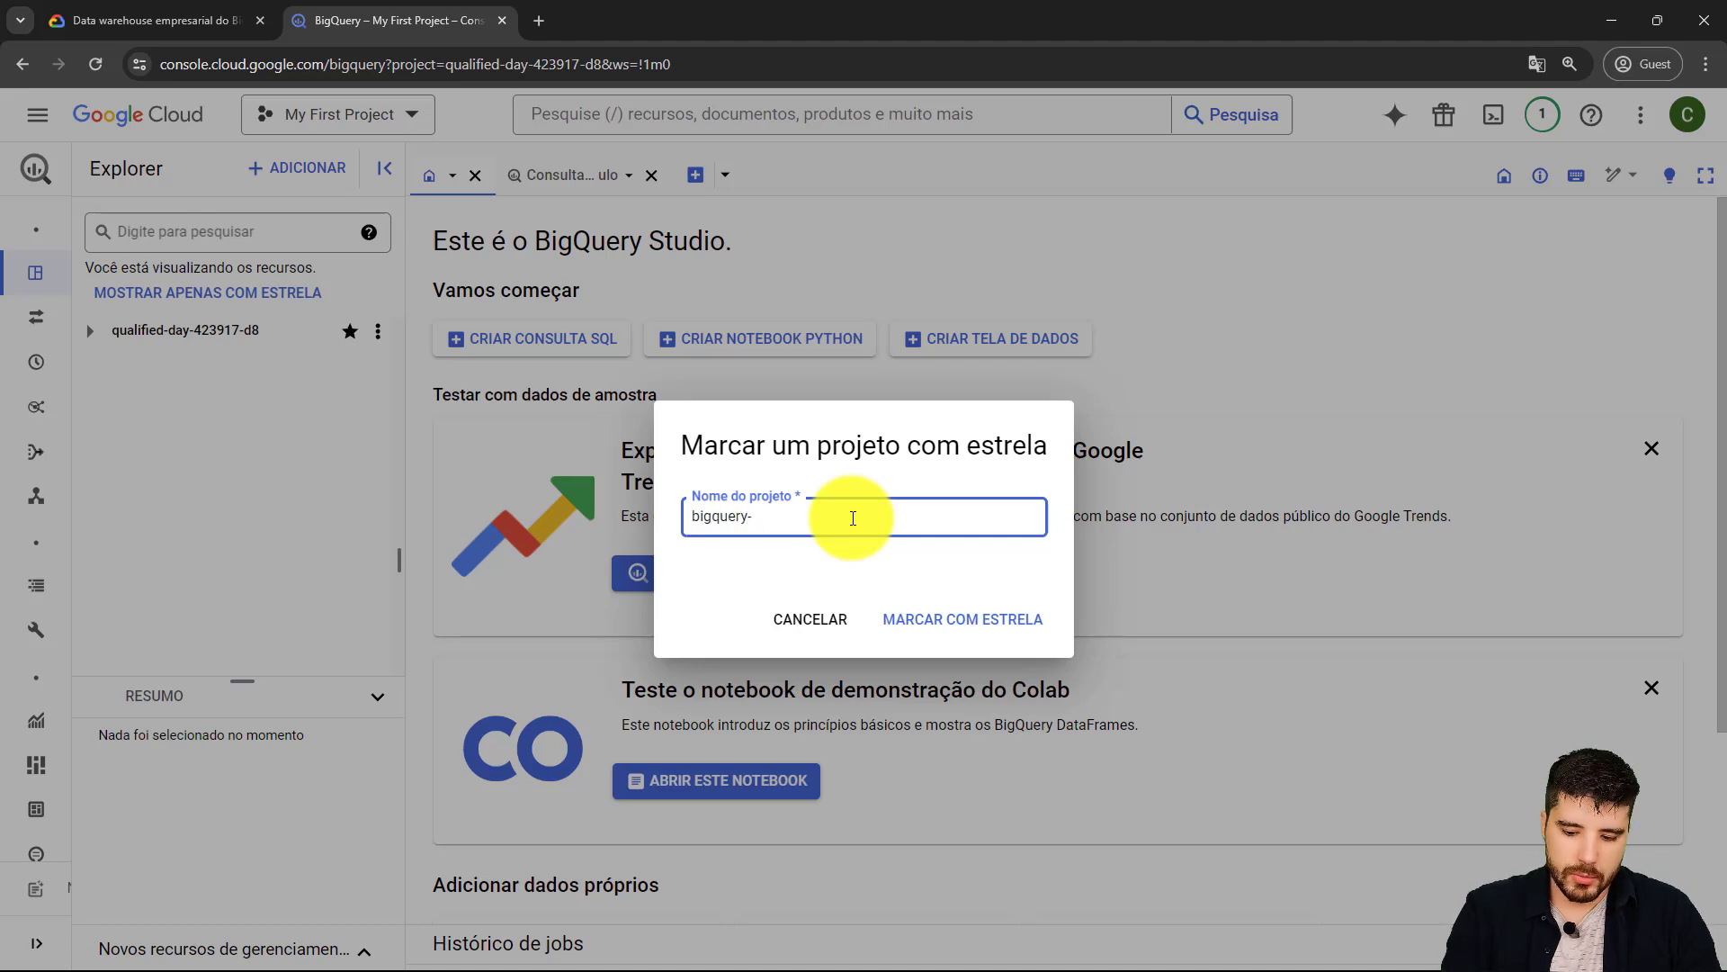
text(public-)
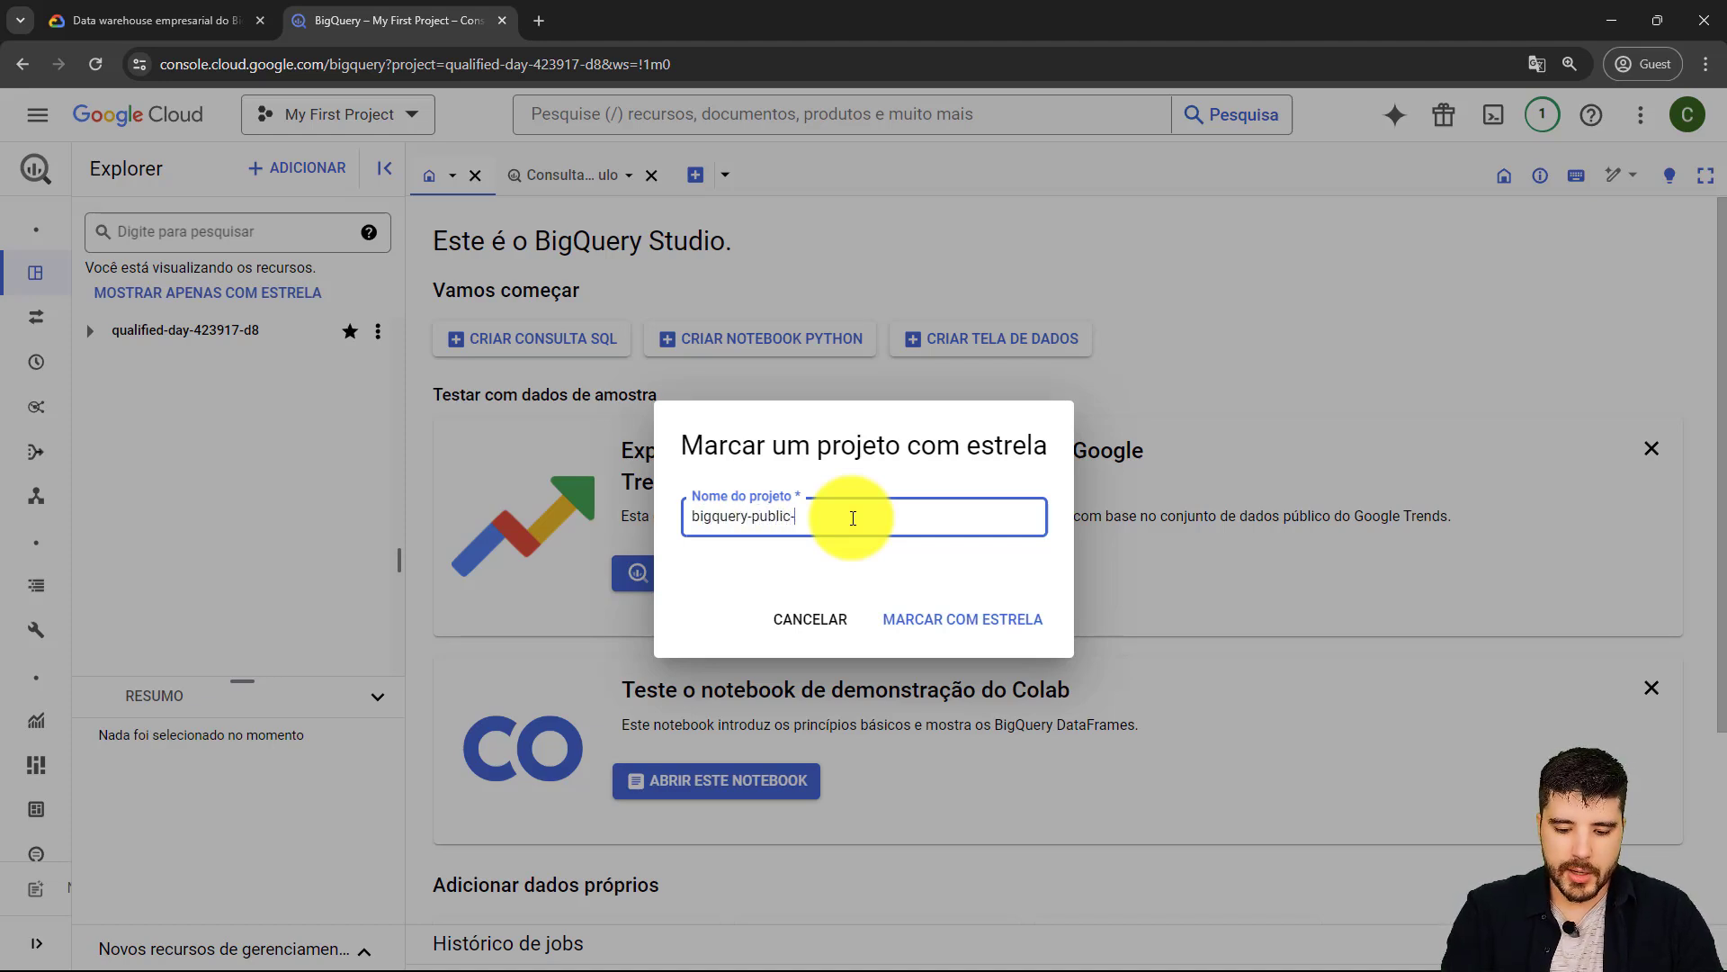
text(data)
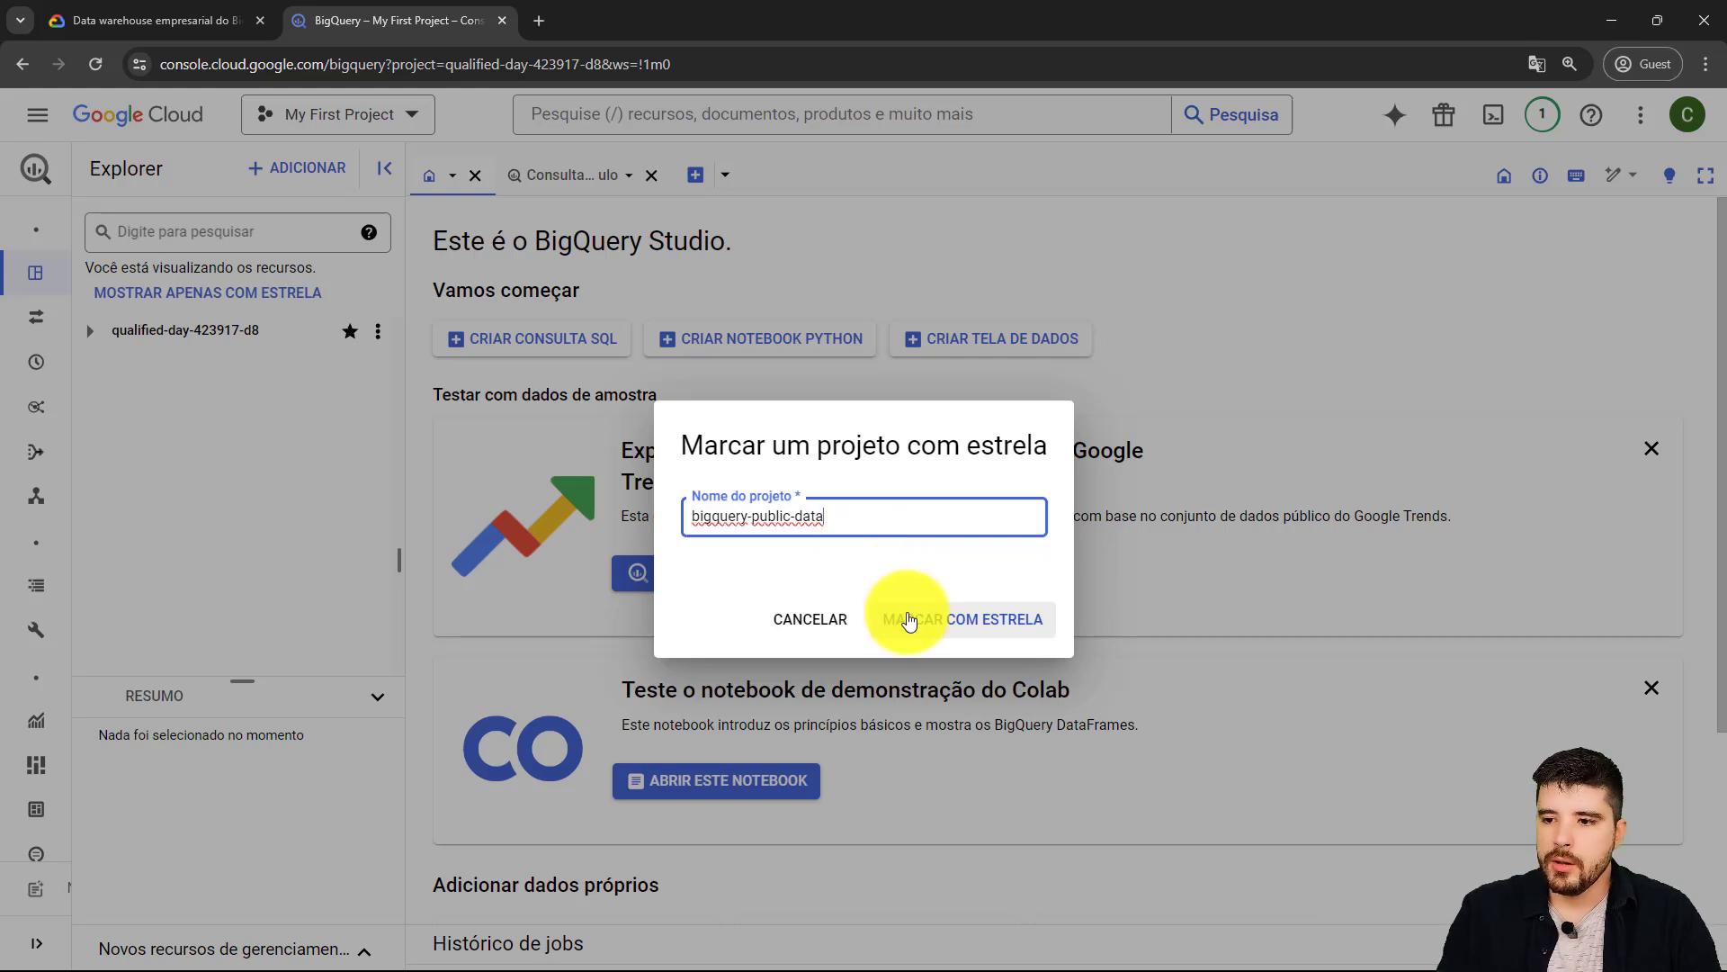
click(903, 614)
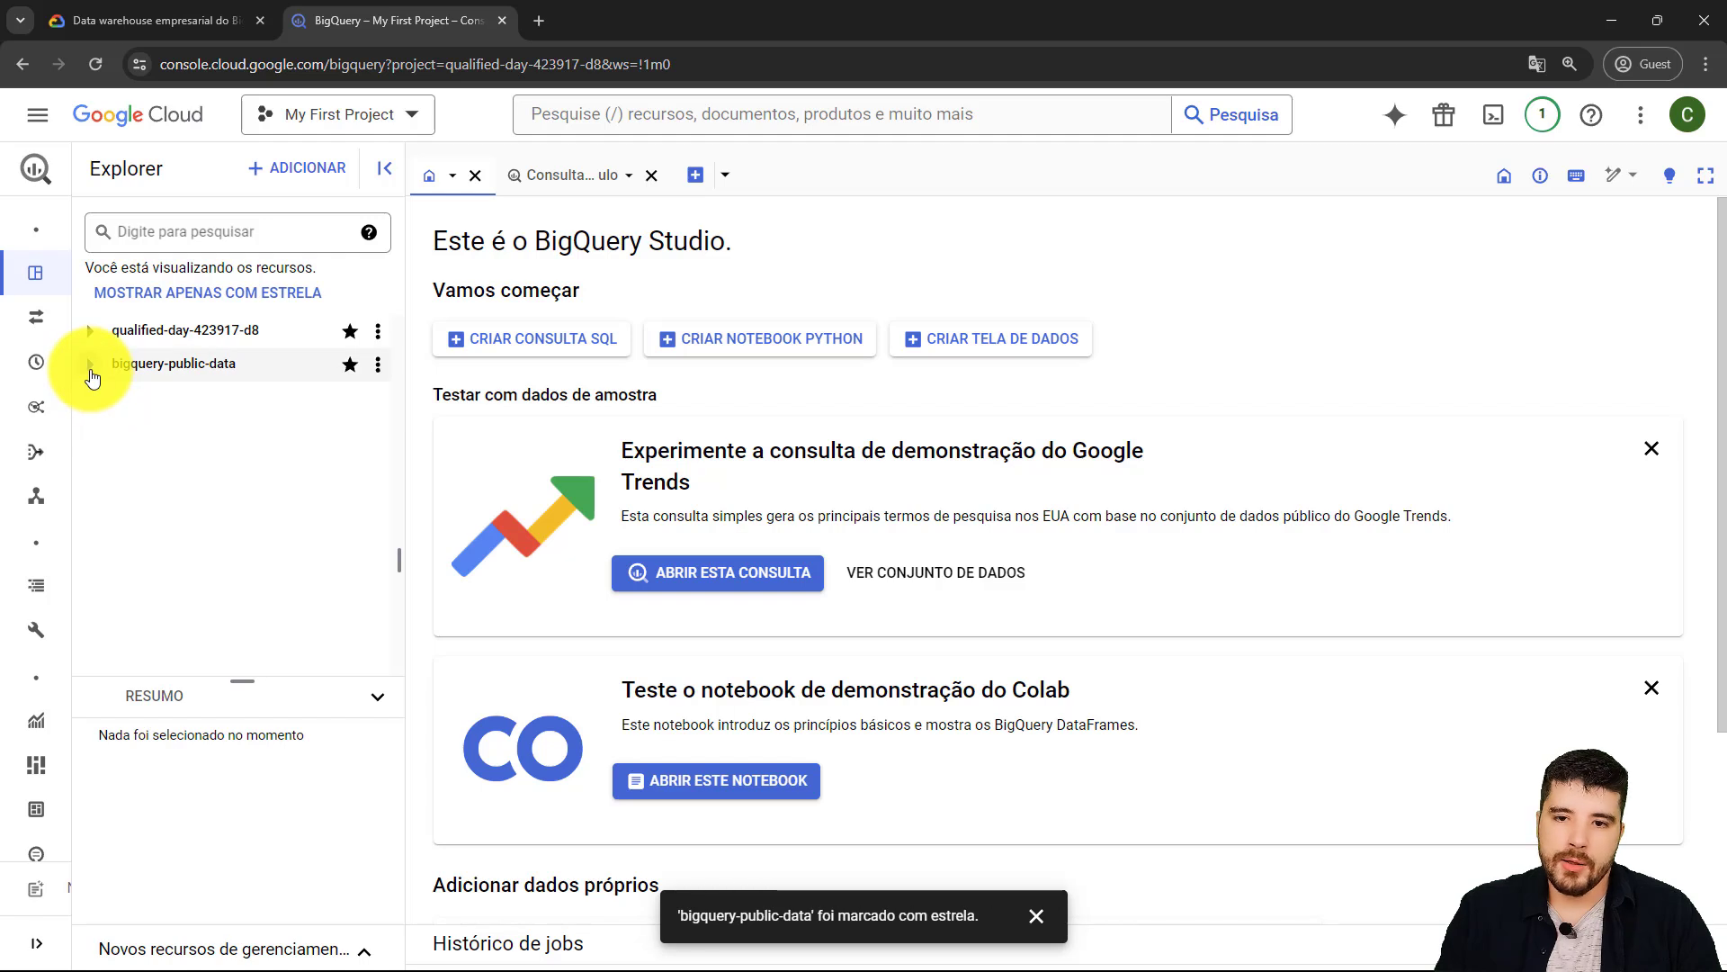
- Expand the bigquery-public-data project, browse its datasets and collapse the summary section below the Explorer list
click(91, 369)
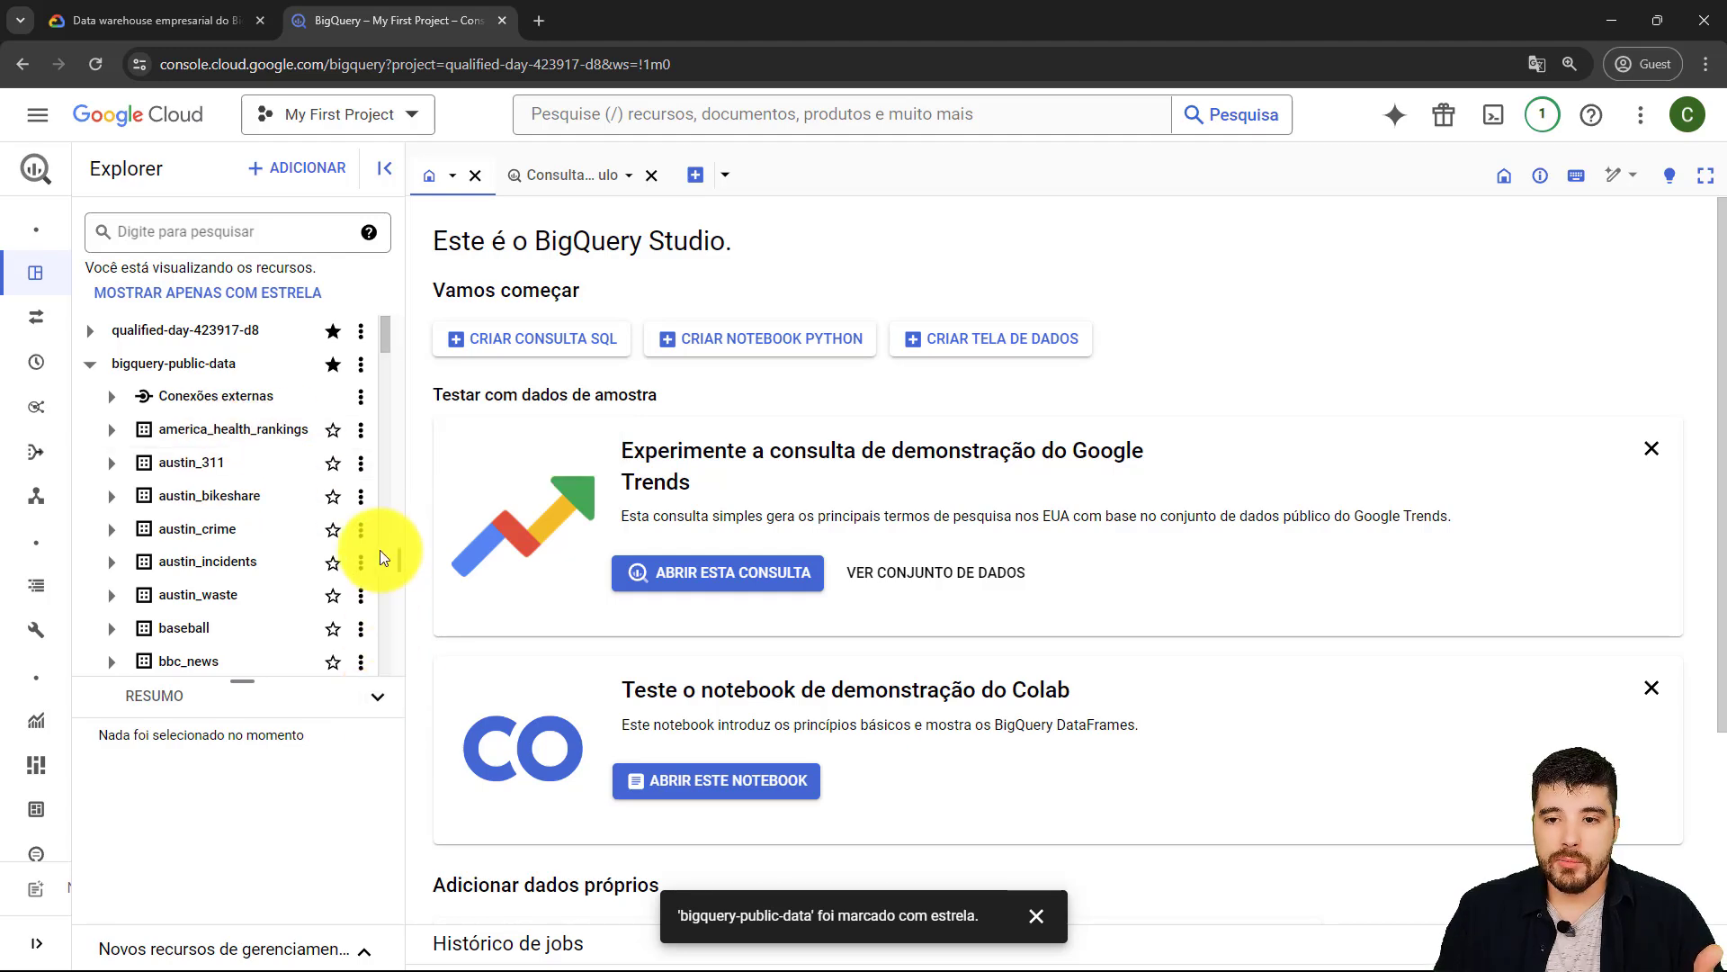
scroll(382, 360, down, 9)
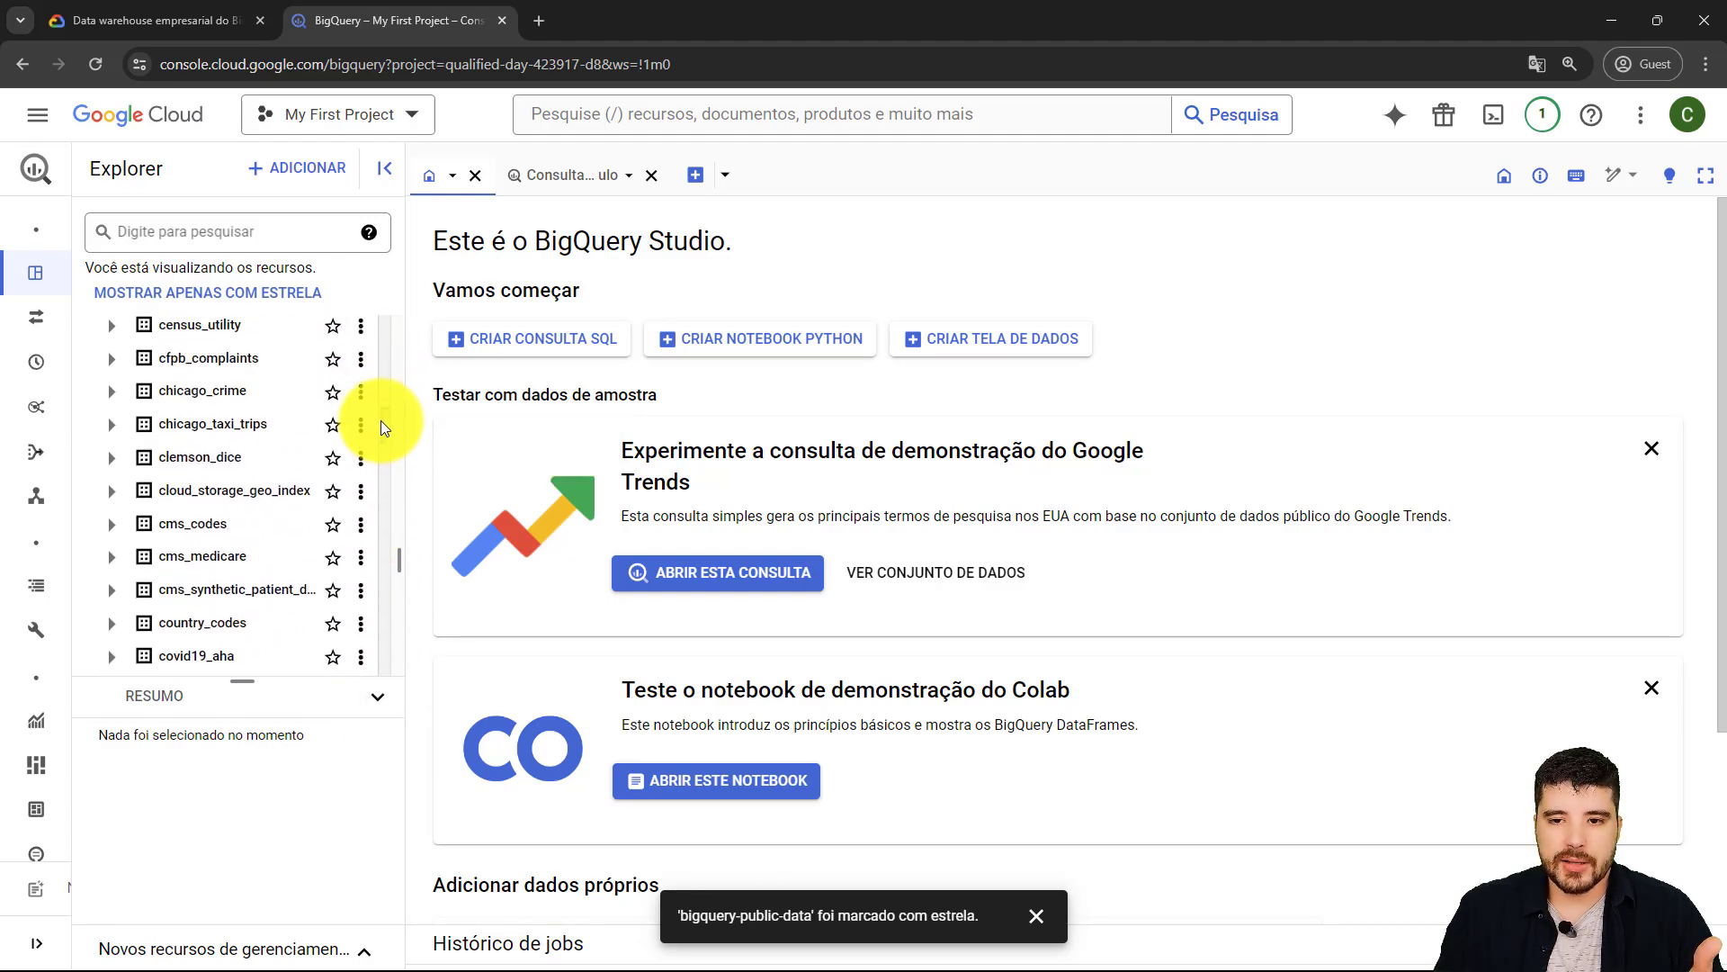
scroll(381, 420, up, 6)
scroll(378, 364, up, 4)
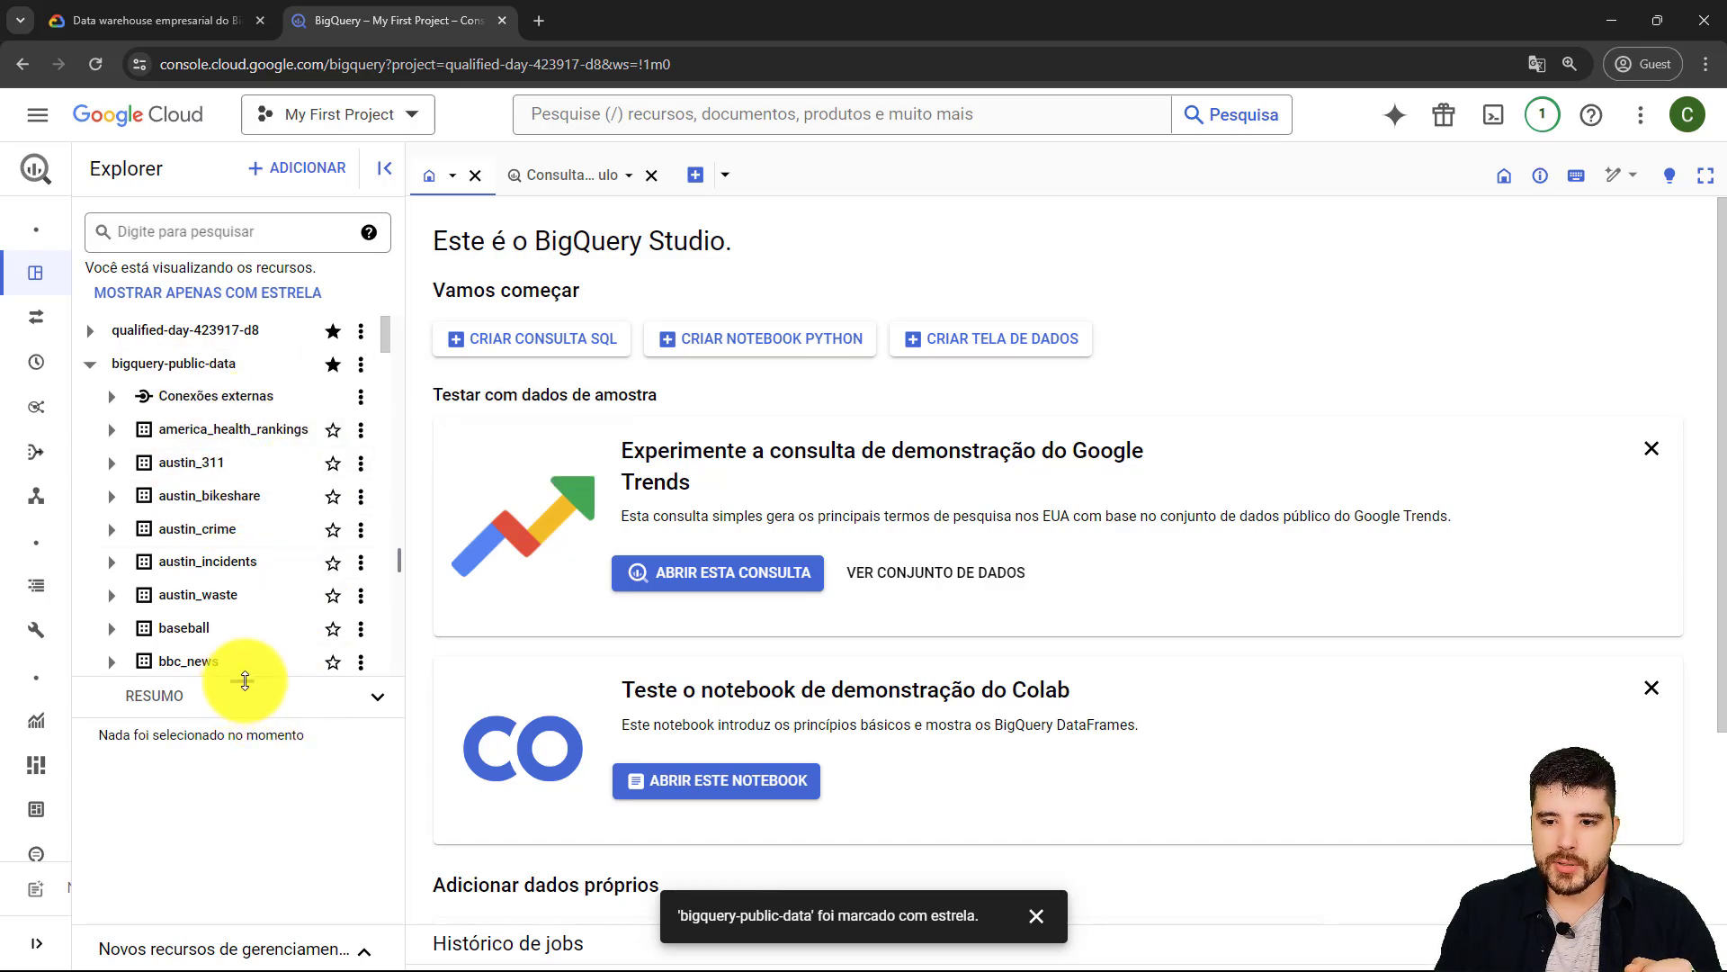
click(376, 697)
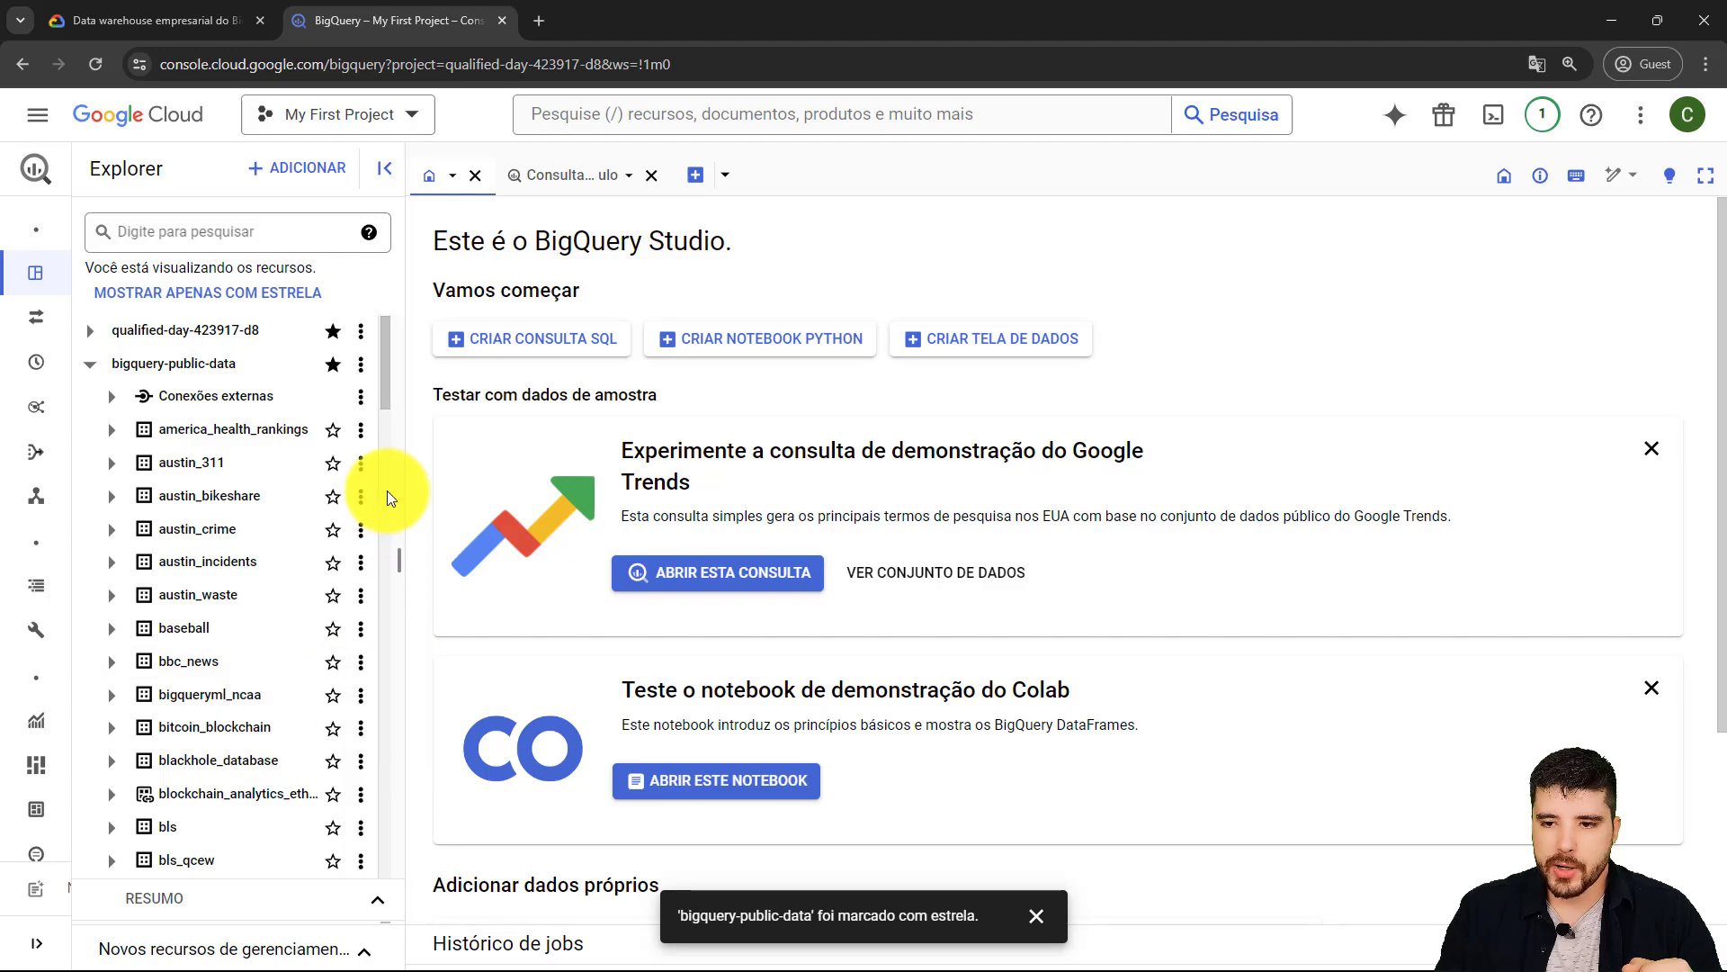
- Find the covid19_italy dataset in the public data project, expand it and open its data_by_province table
drag(386, 408, 385, 522)
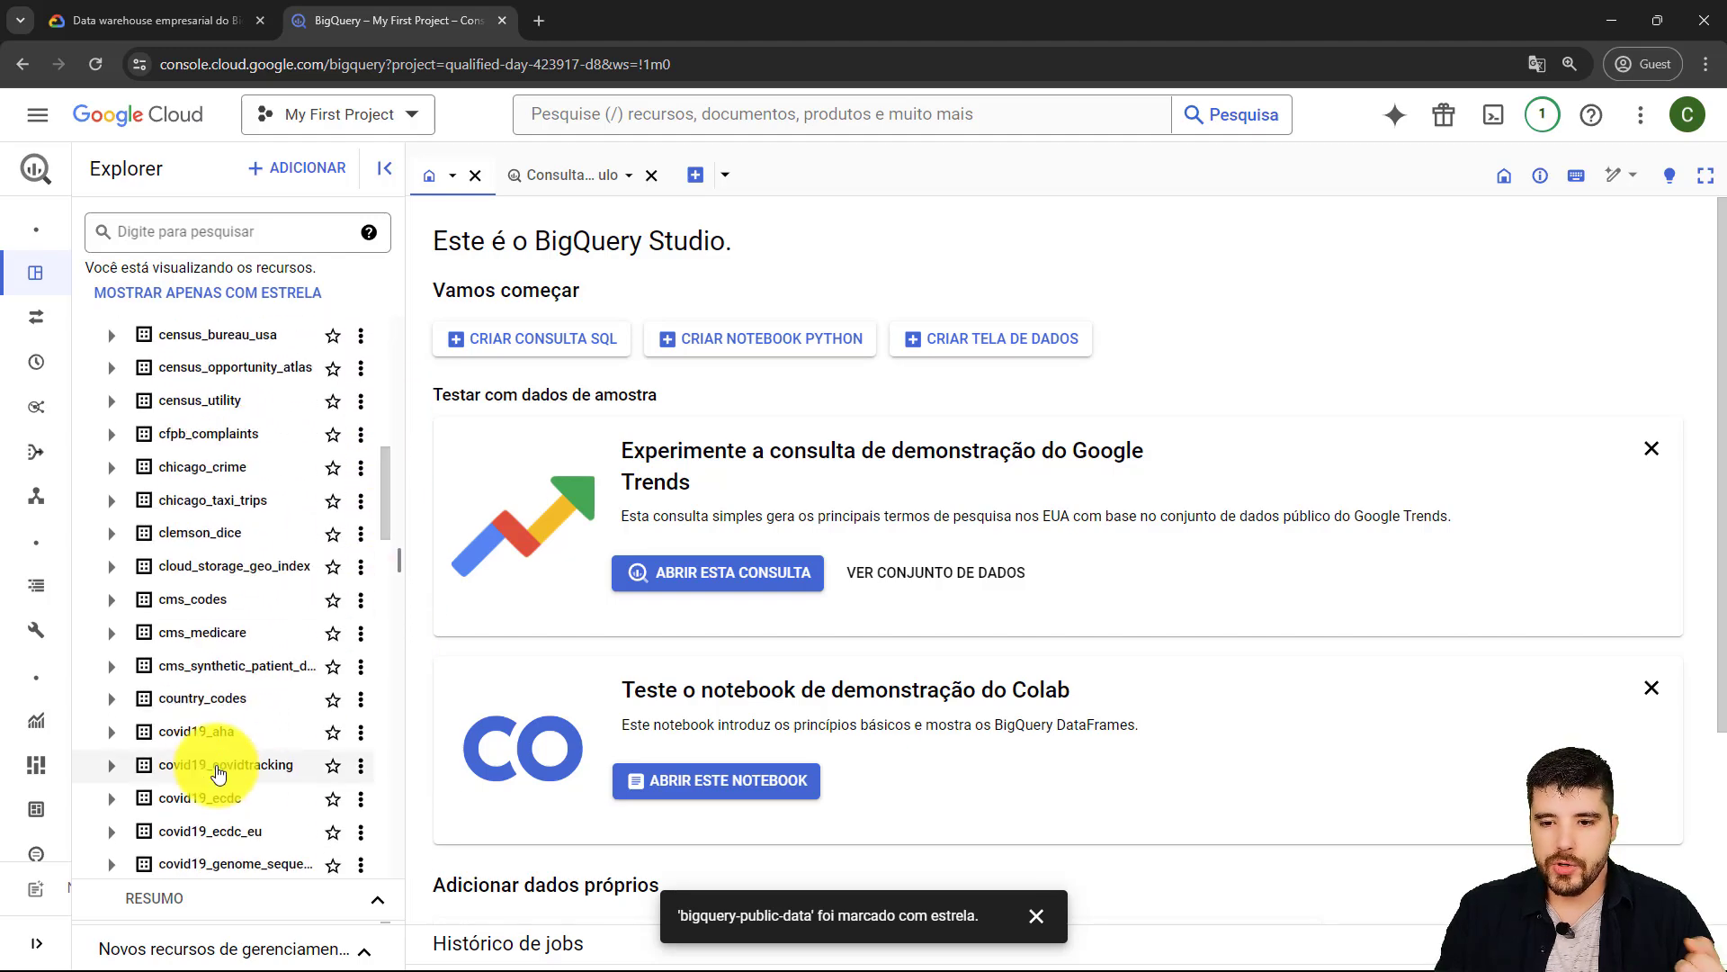
scroll(193, 764, down, 3)
scroll(173, 800, down, 2)
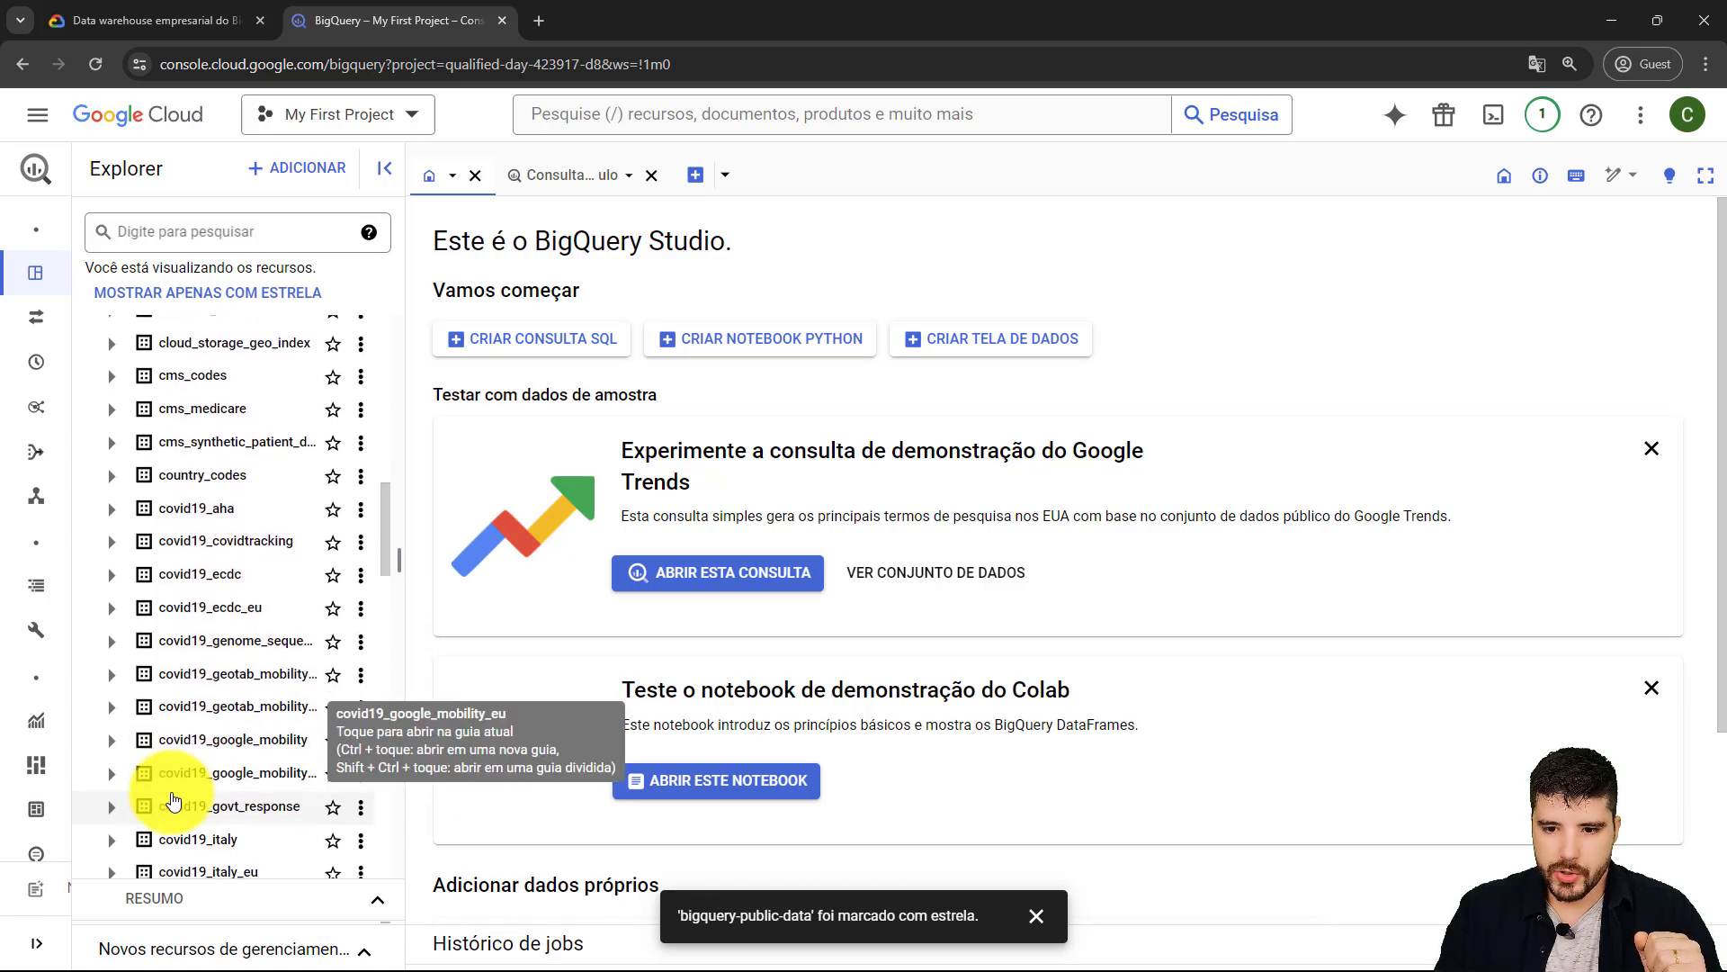
click(112, 752)
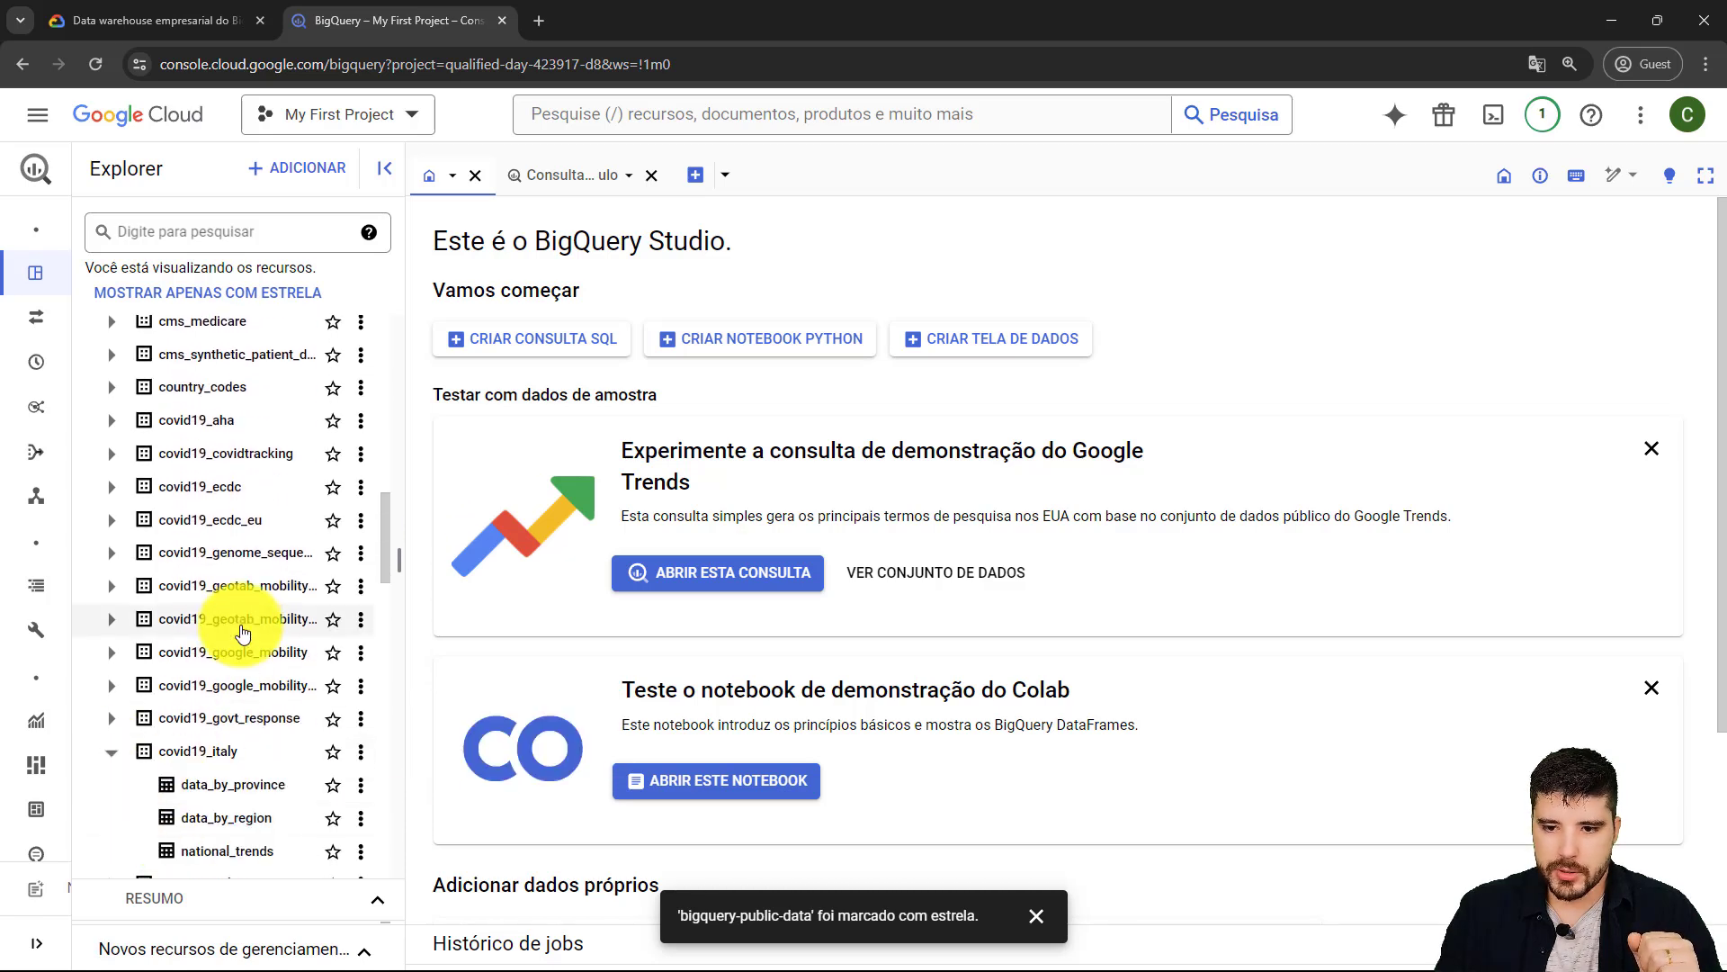
scroll(234, 628, down, 3)
scroll(225, 589, up, 2)
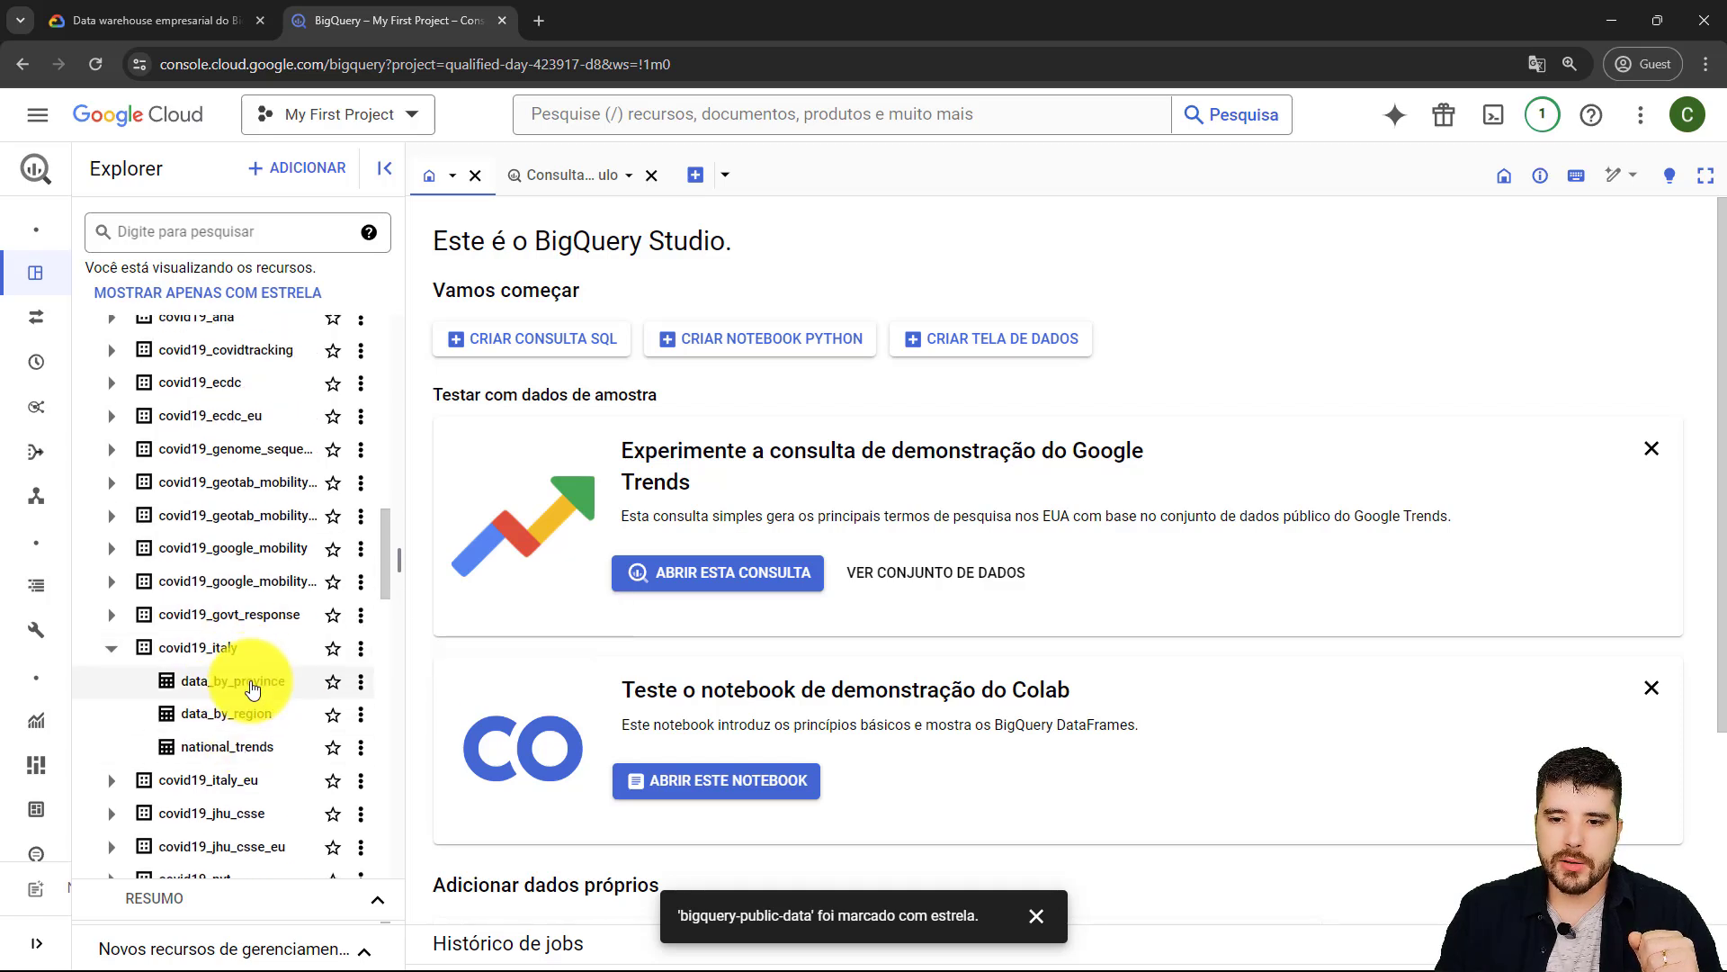
click(234, 684)
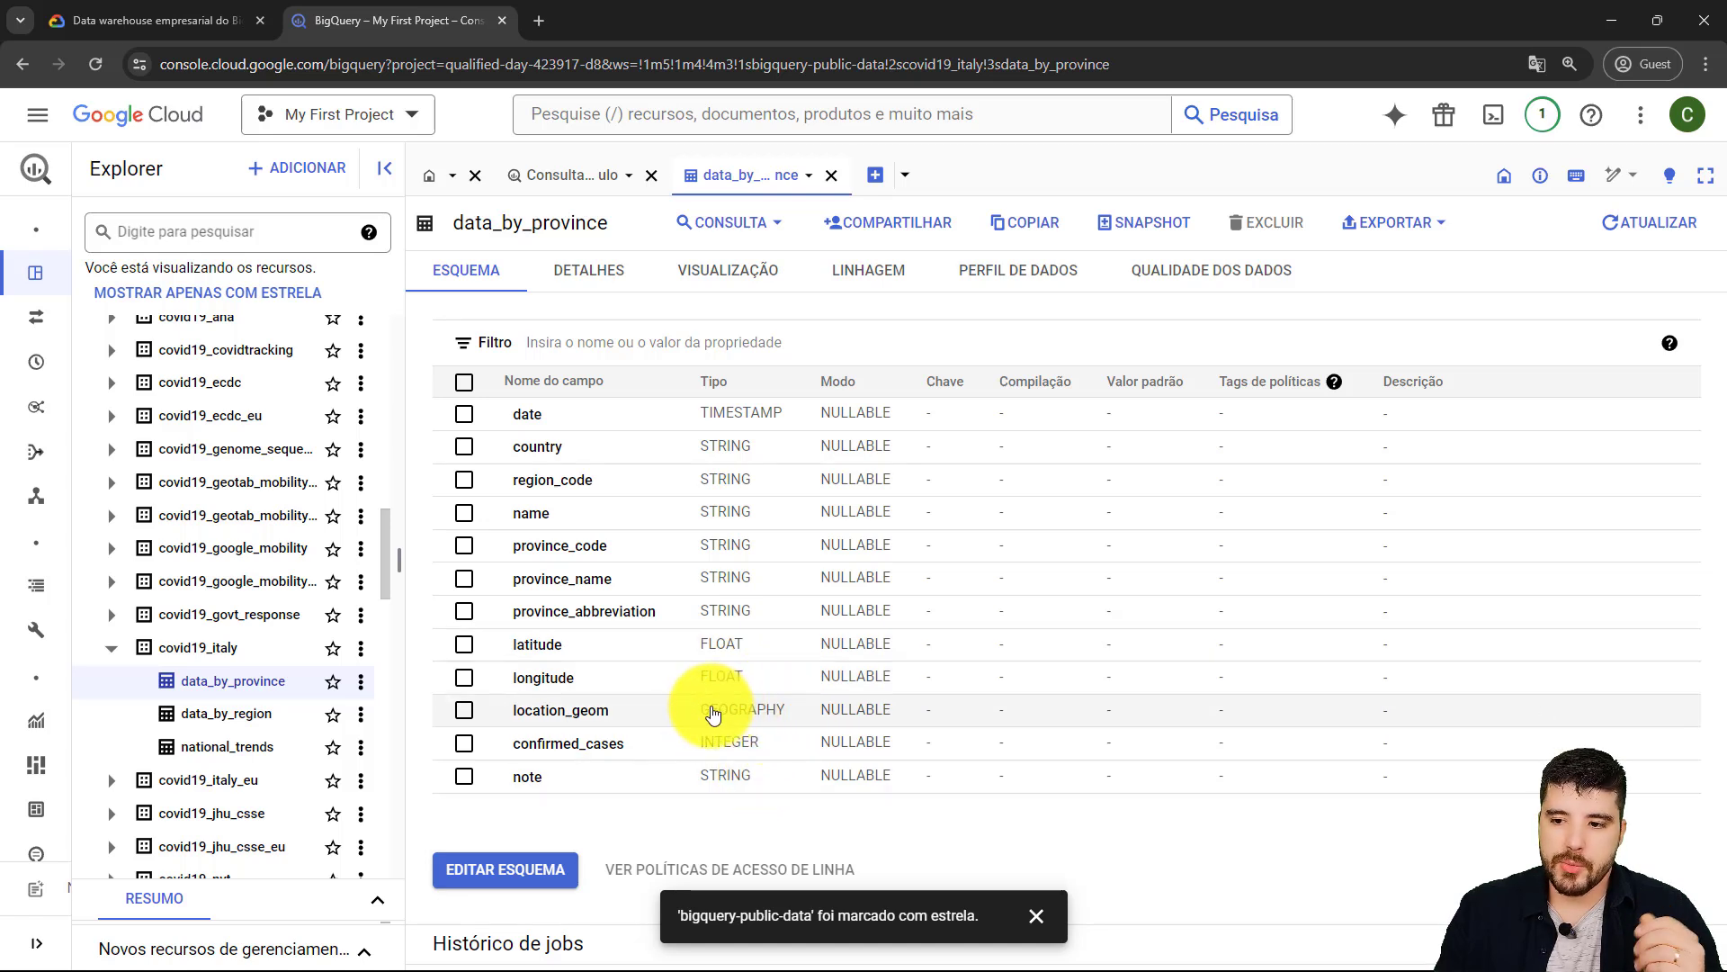
- Review the data_by_province table's details, including its creation and last modification dates, and dismiss the star notification
click(597, 286)
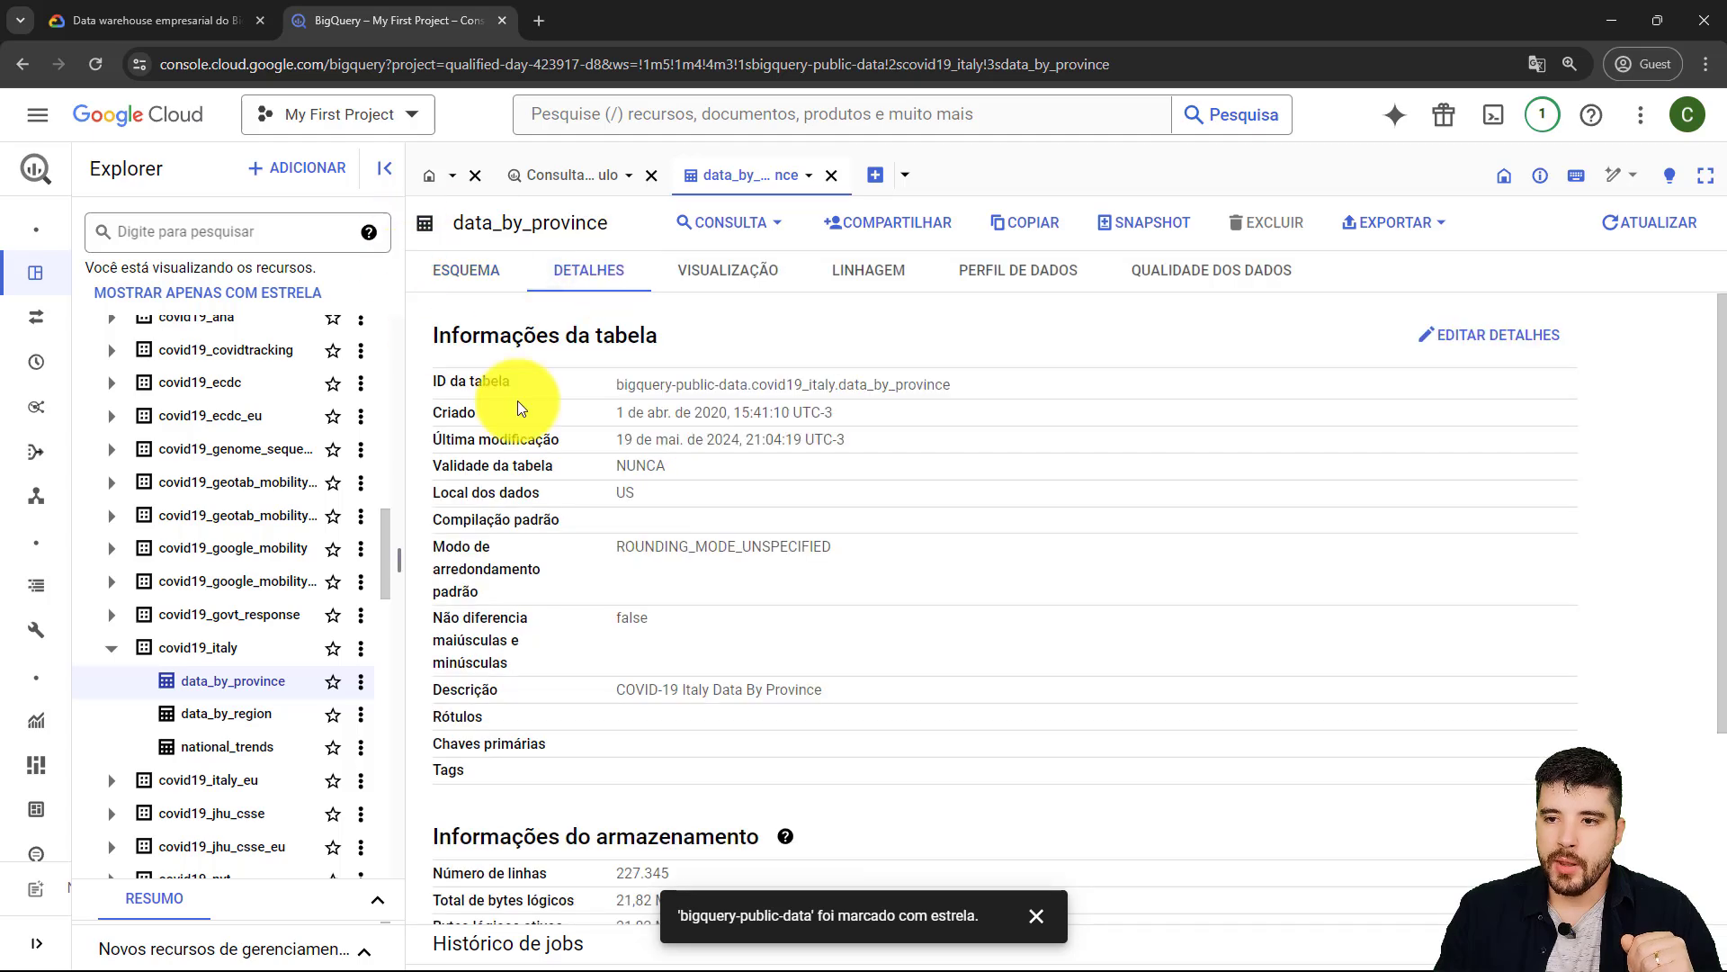
drag(860, 418, 617, 415)
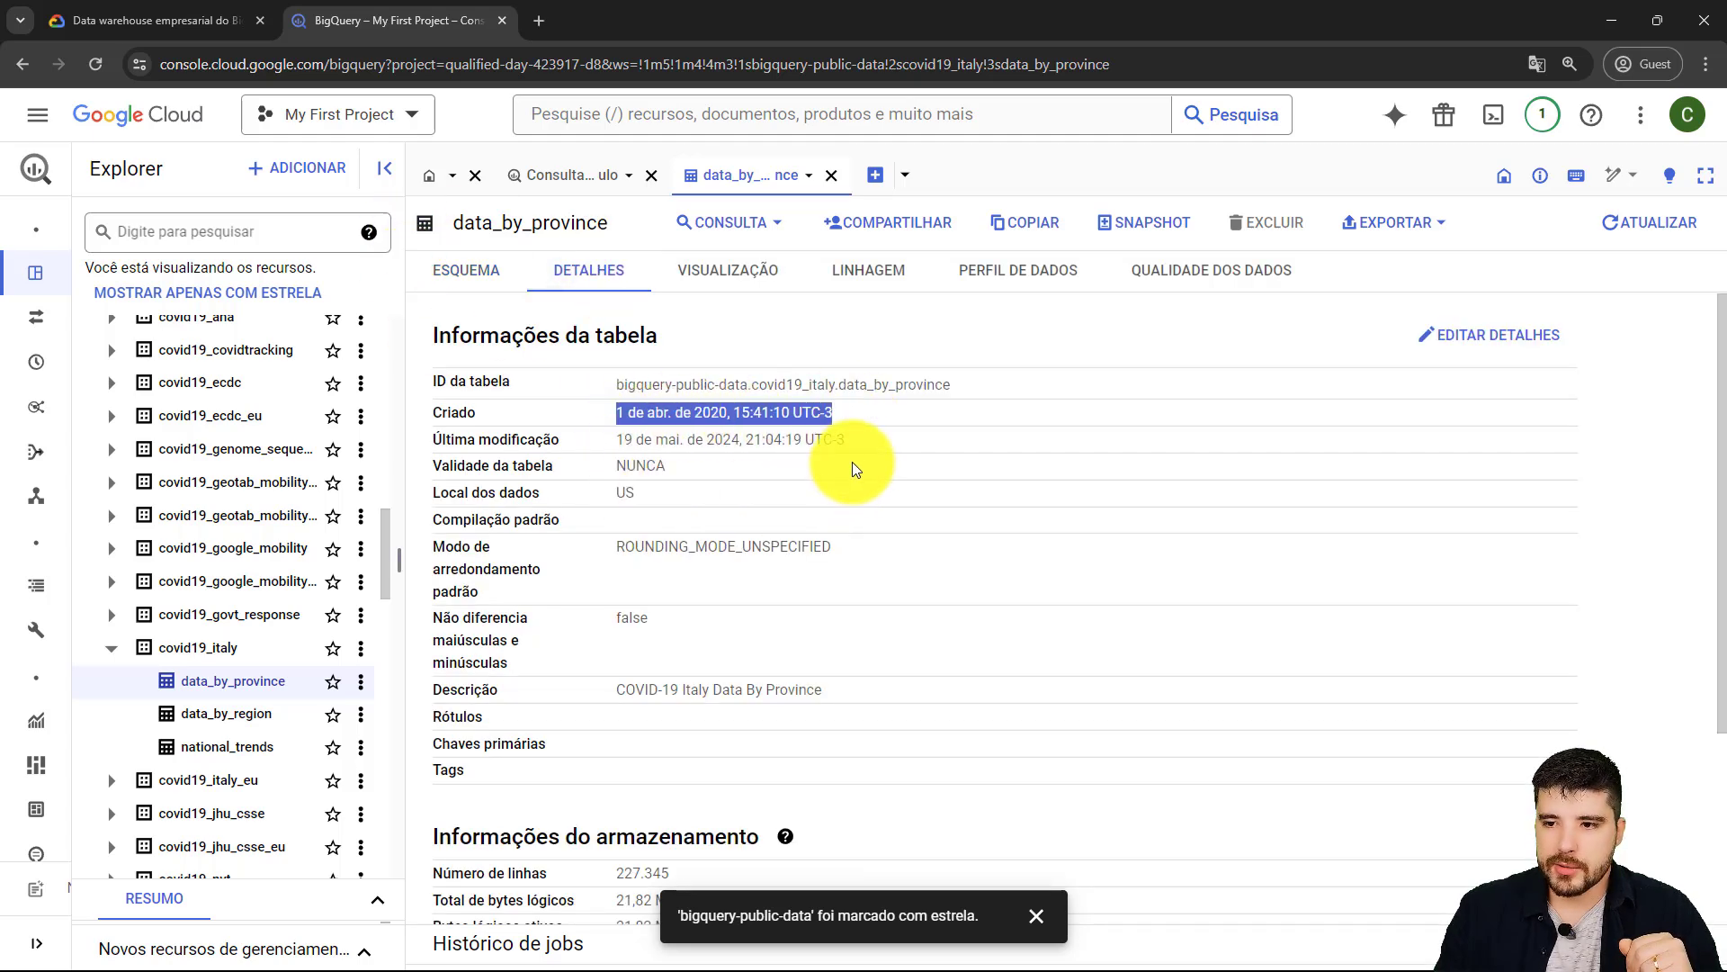
drag(871, 444, 613, 442)
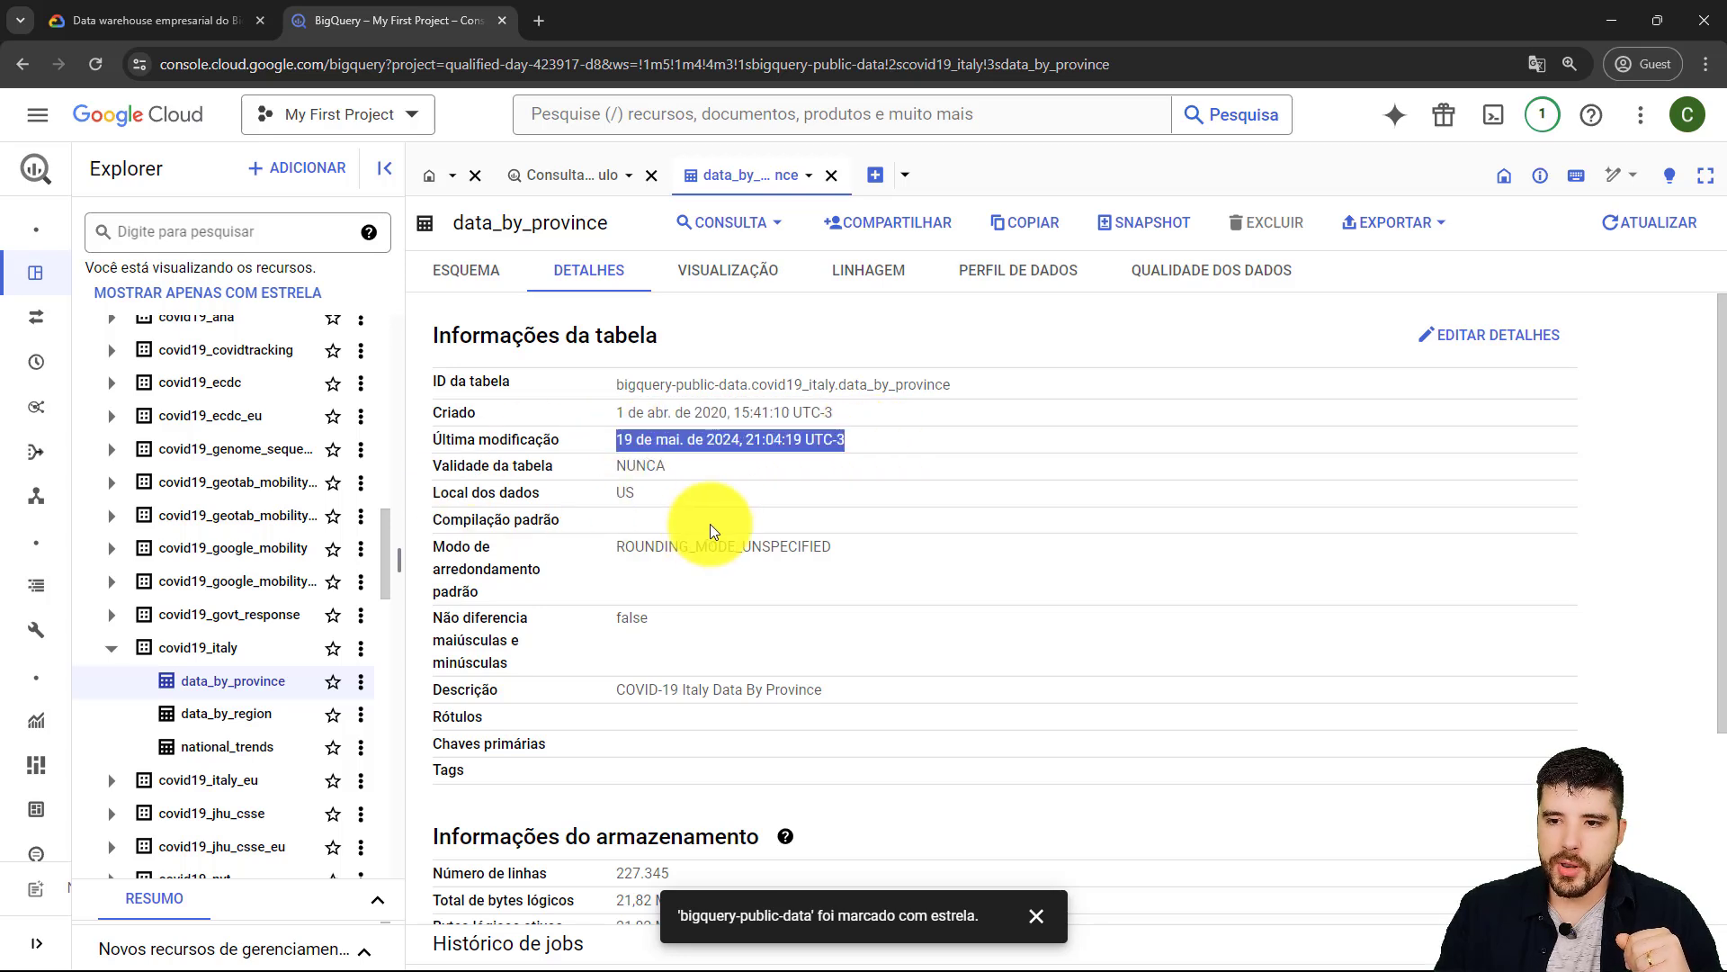
scroll(811, 581, down, 1)
scroll(756, 522, up, 1)
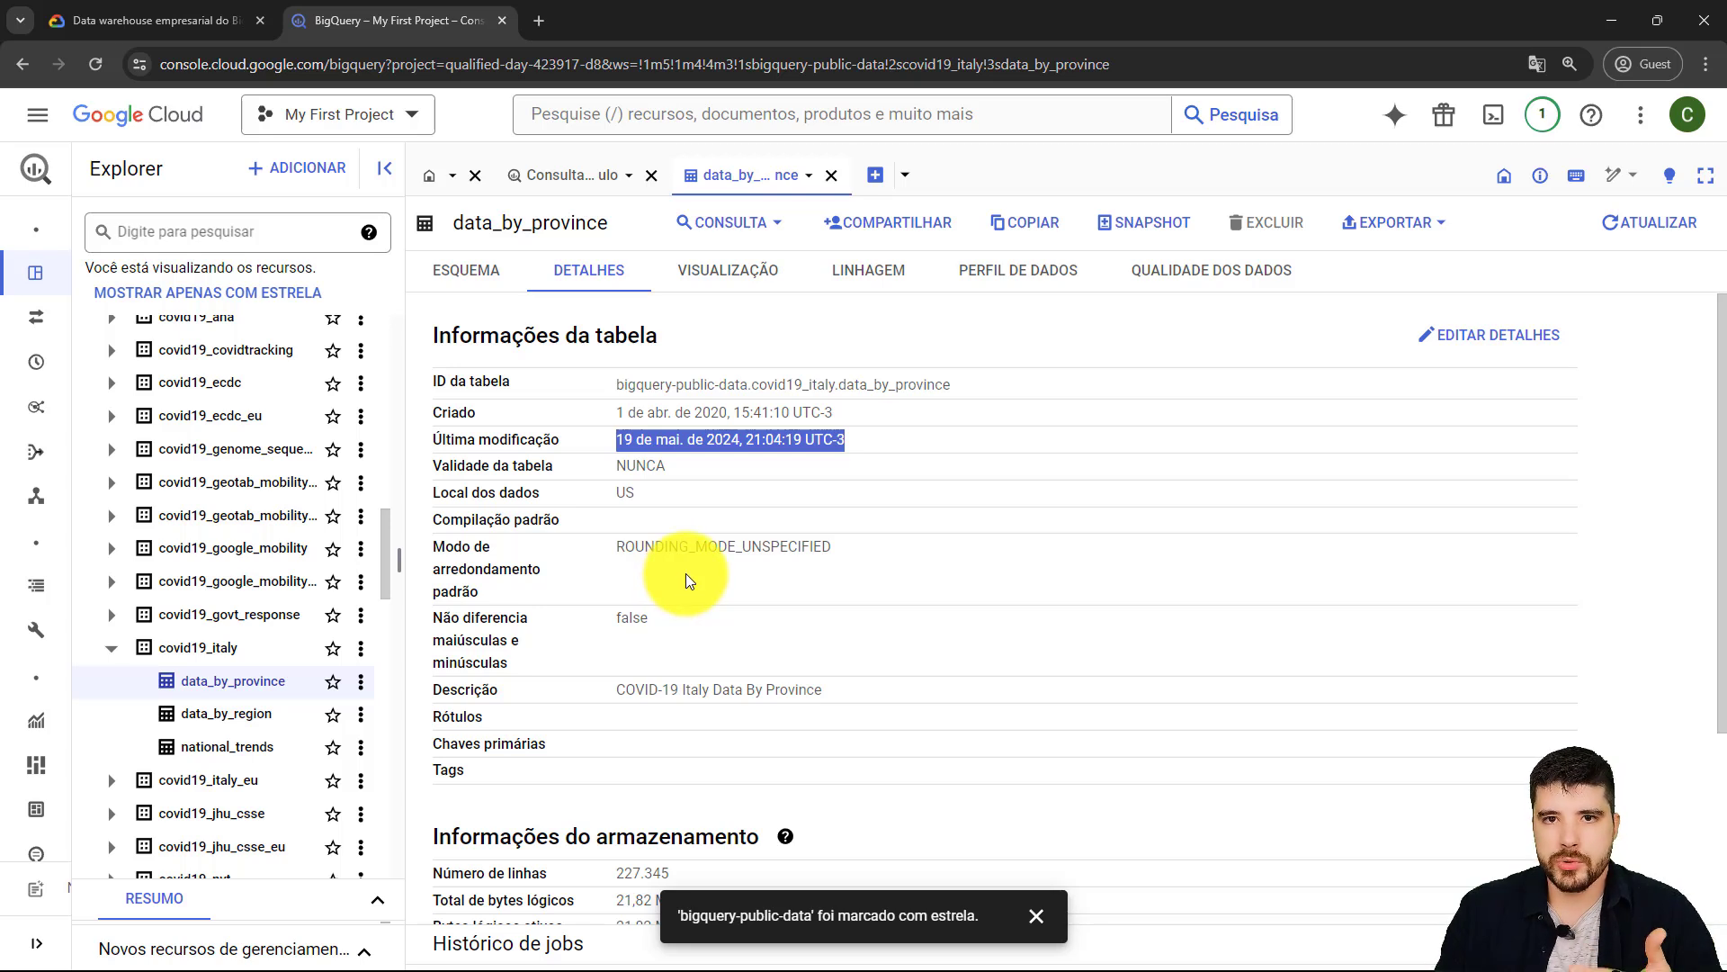
click(1036, 915)
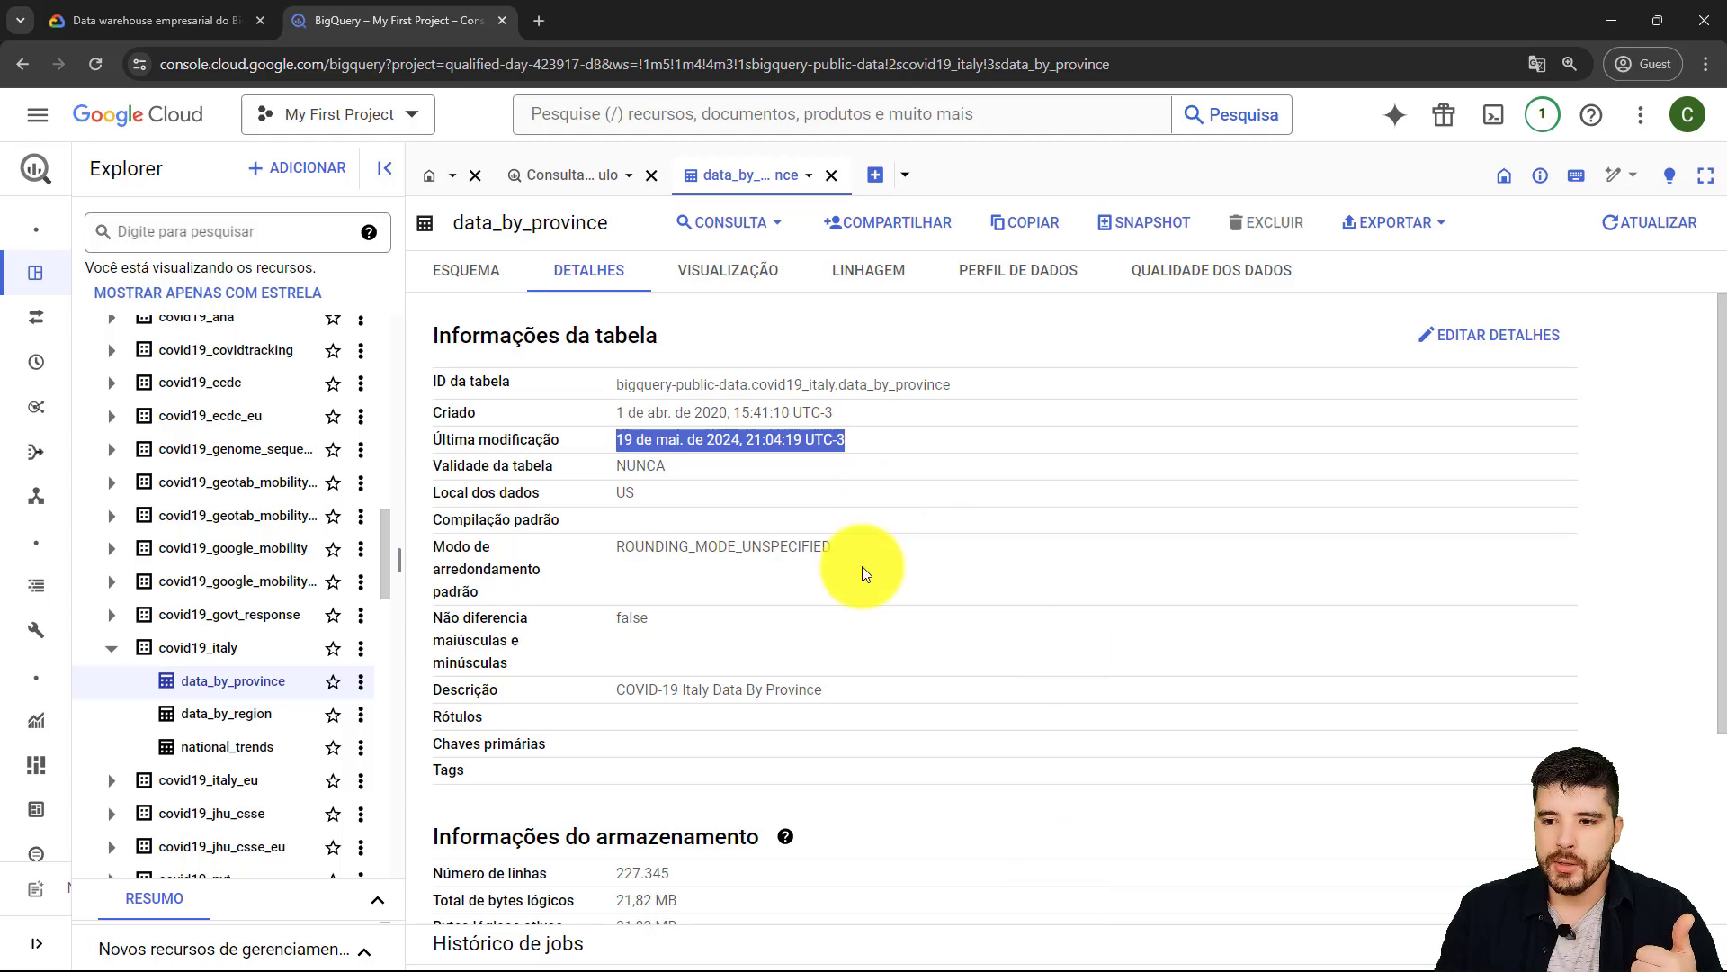
- Check the table's storage information, focusing on the number of rows and total logical bytes
scroll(903, 638, down, 2)
scroll(904, 636, down, 1)
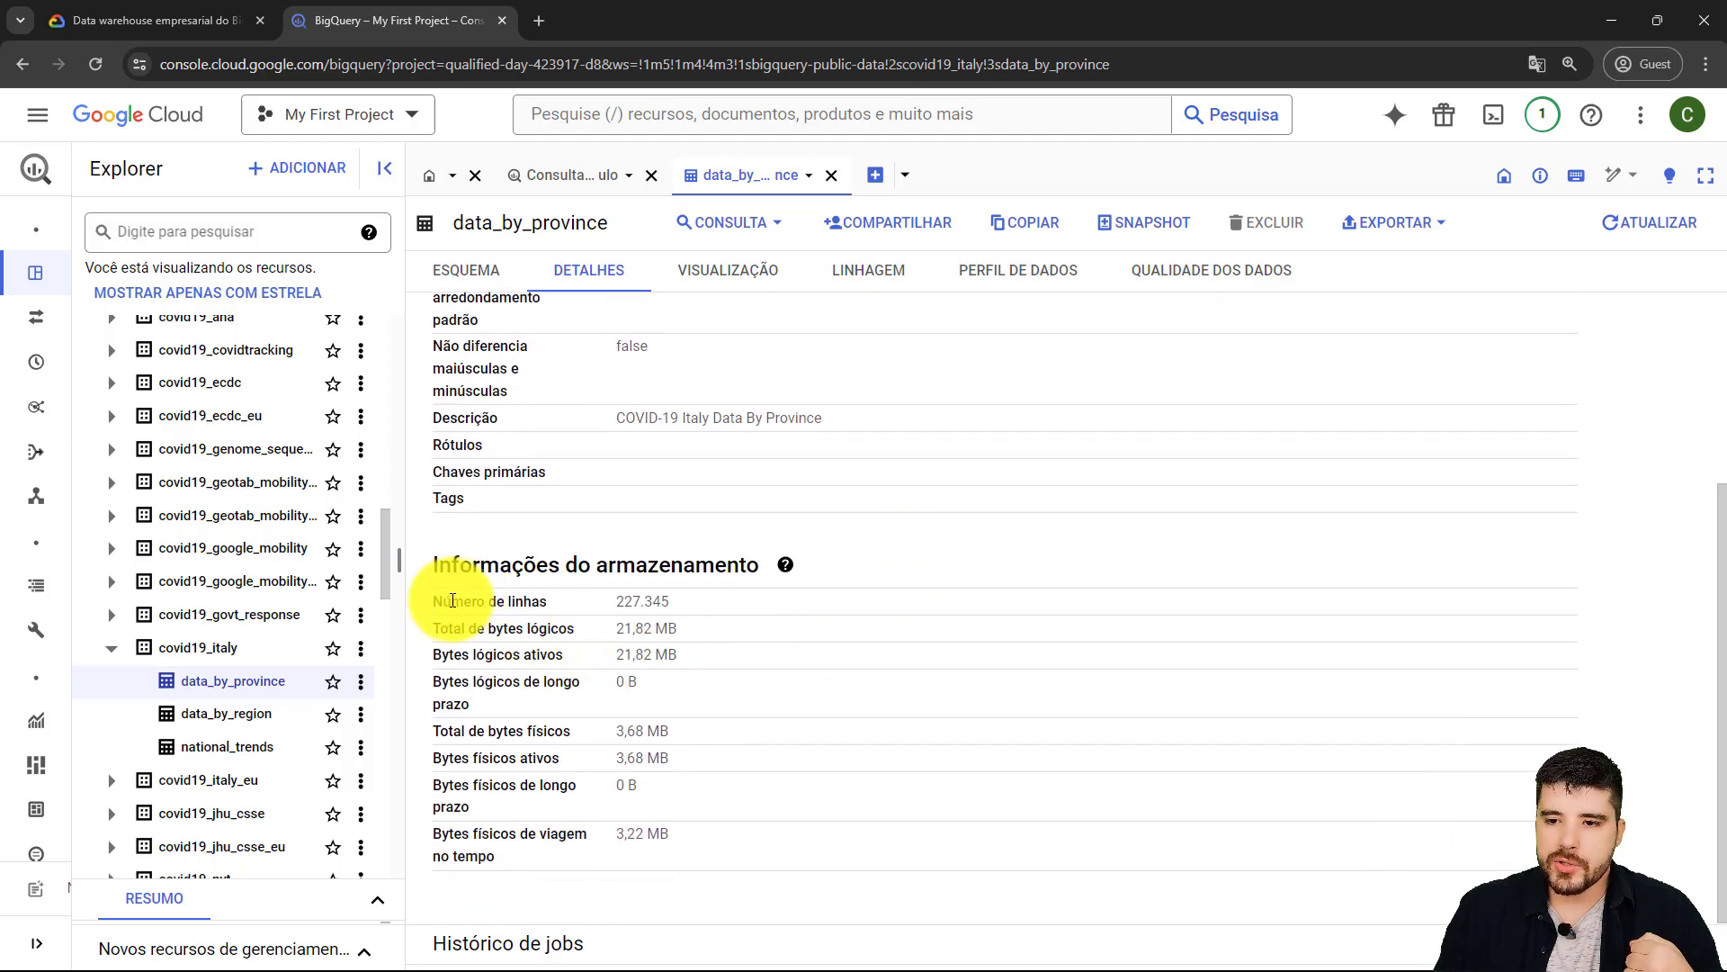
mouse_move(428, 601)
mouse_down()
mouse_move(698, 602)
mouse_move(426, 624)
mouse_up()
click(700, 621)
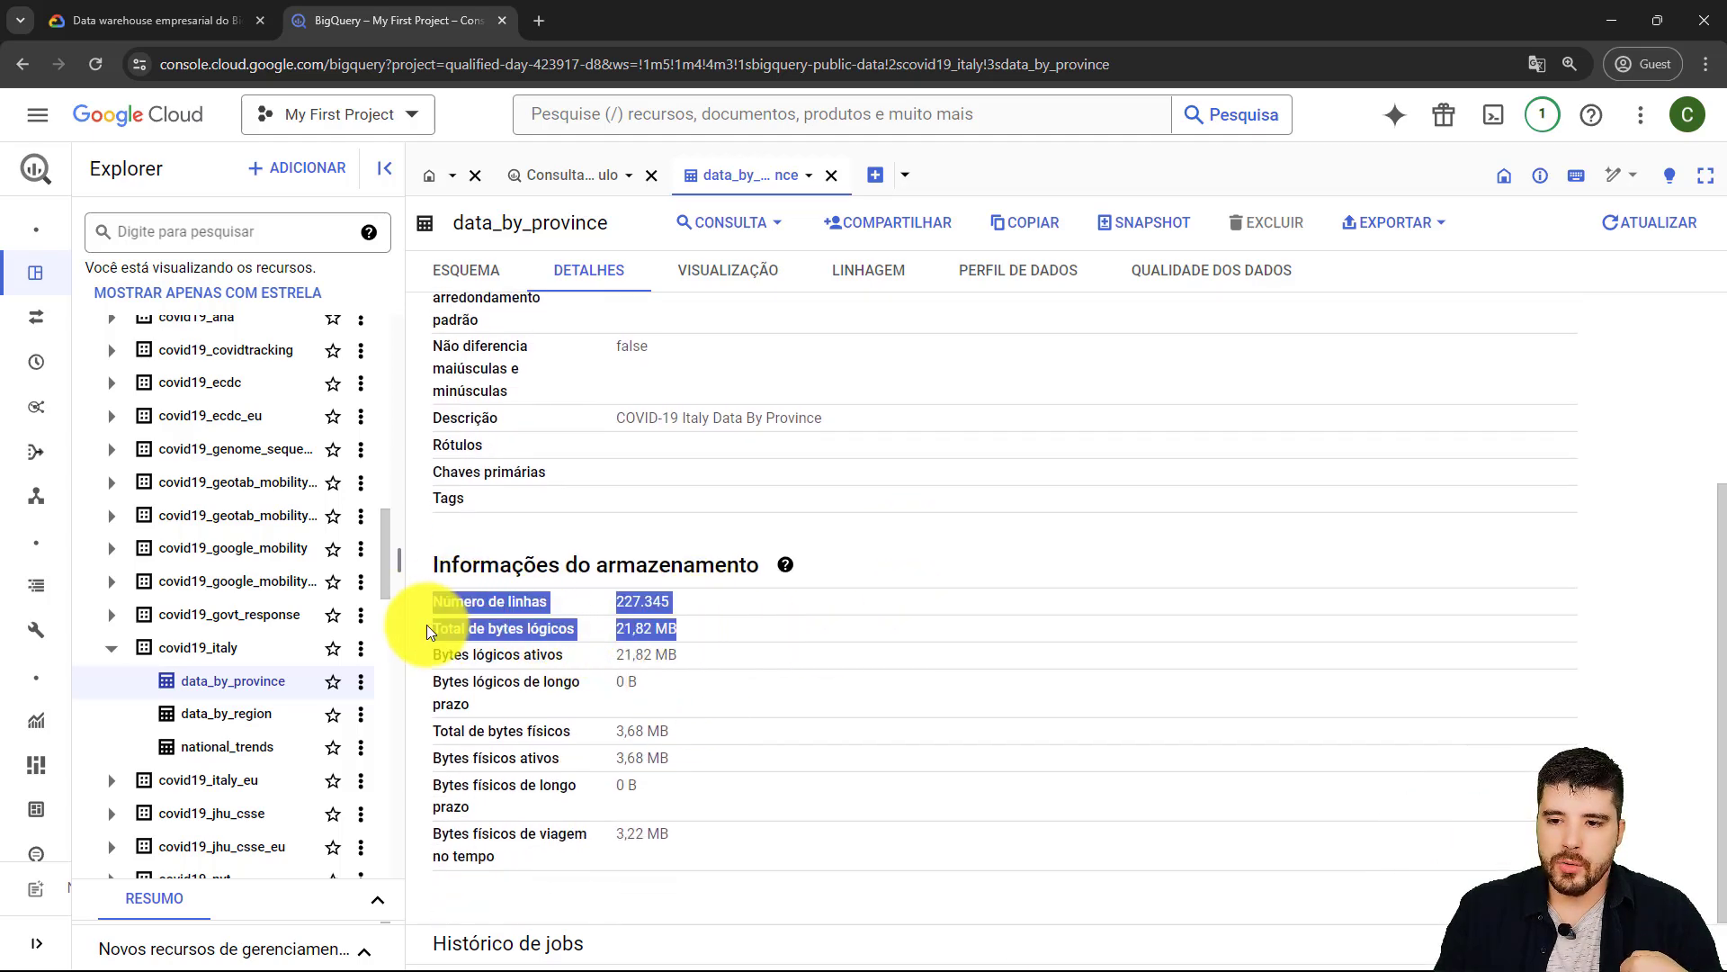
click(837, 646)
scroll(838, 642, up, 3)
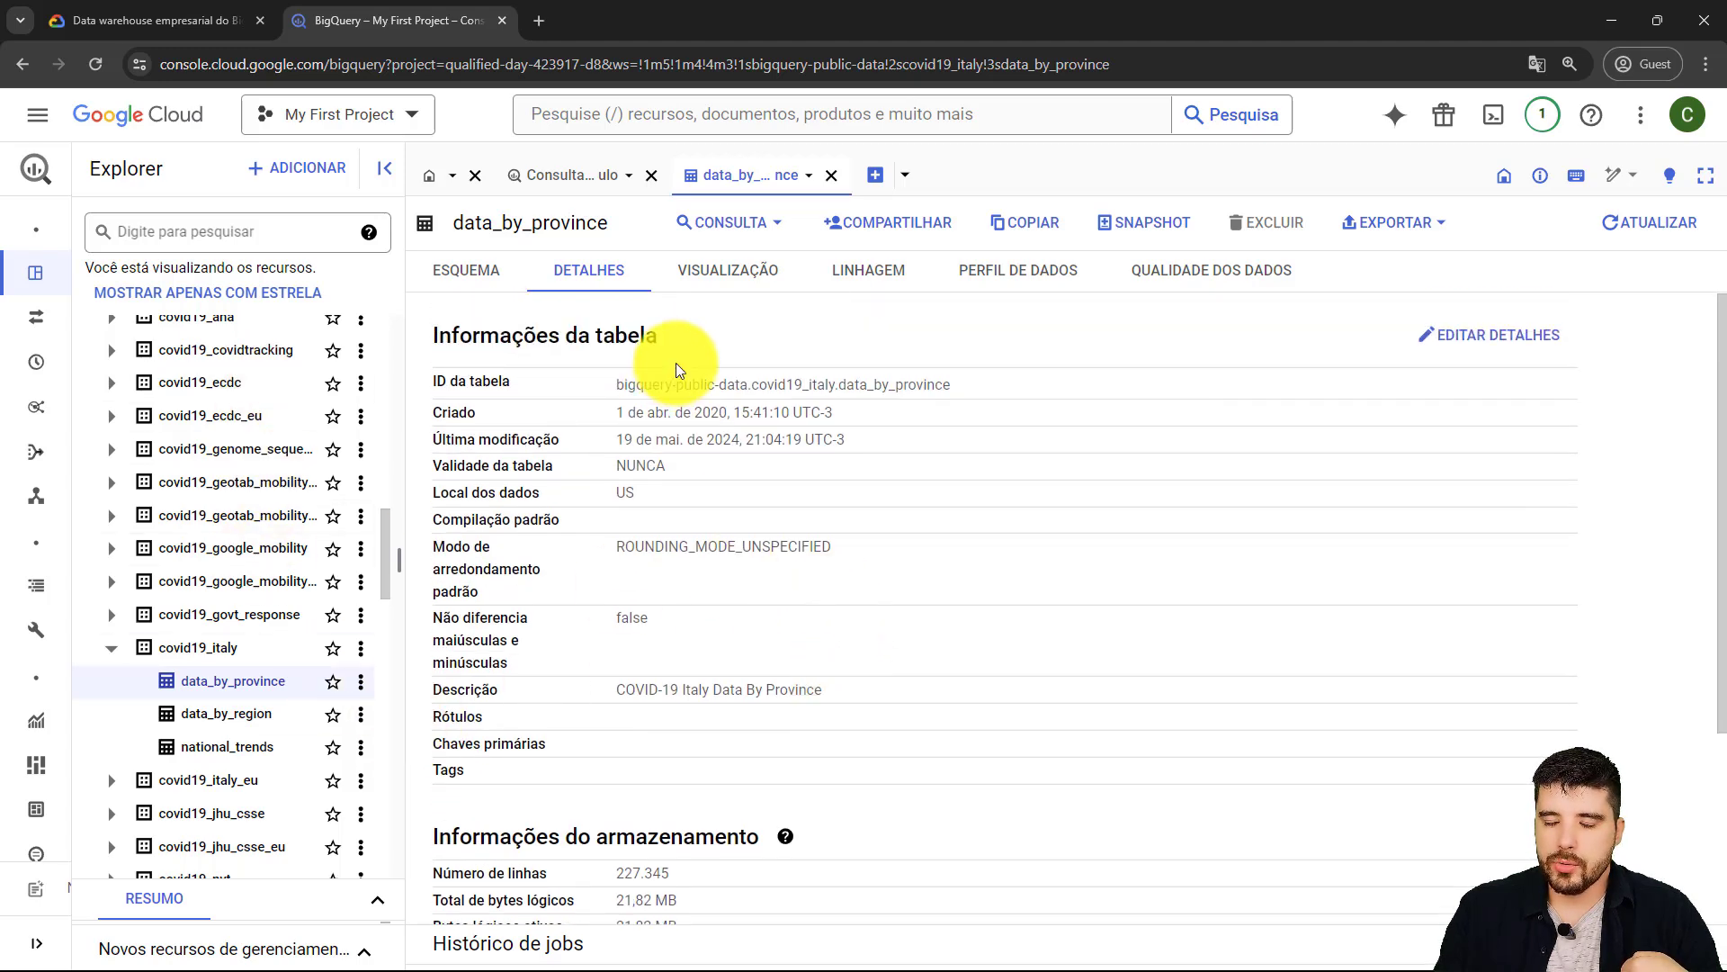
- Preview the data_by_province table's data, view its columns through to the last one and advance two pages of rows
click(717, 271)
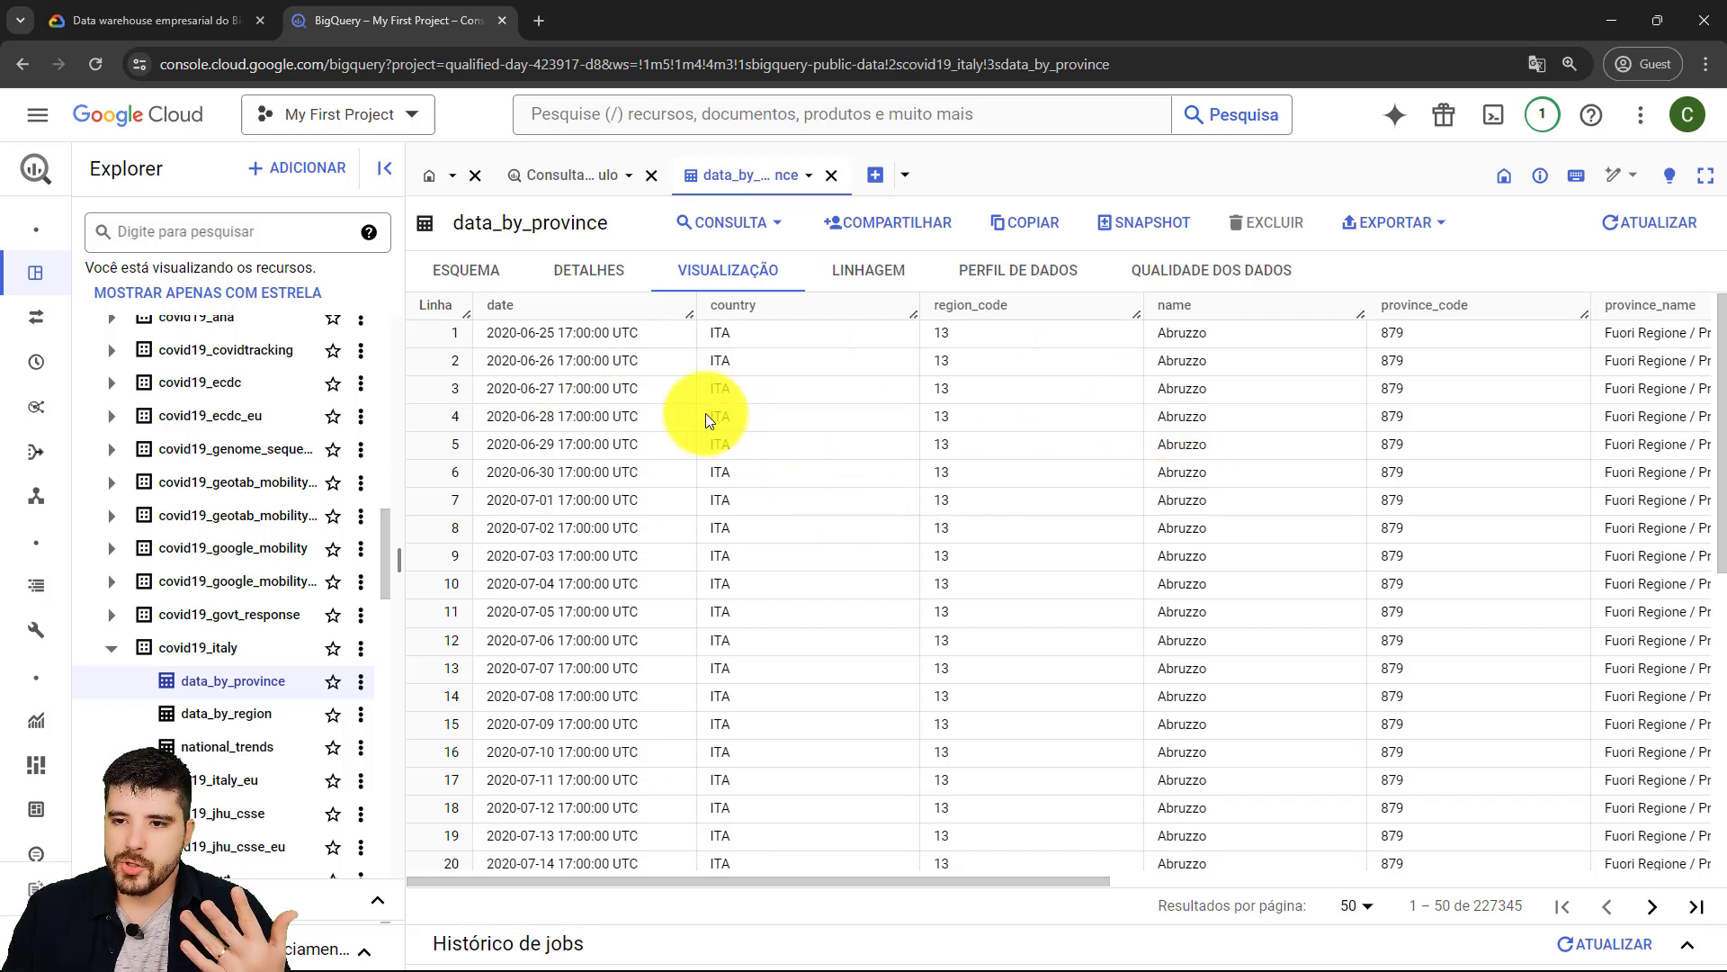
drag(511, 306, 459, 320)
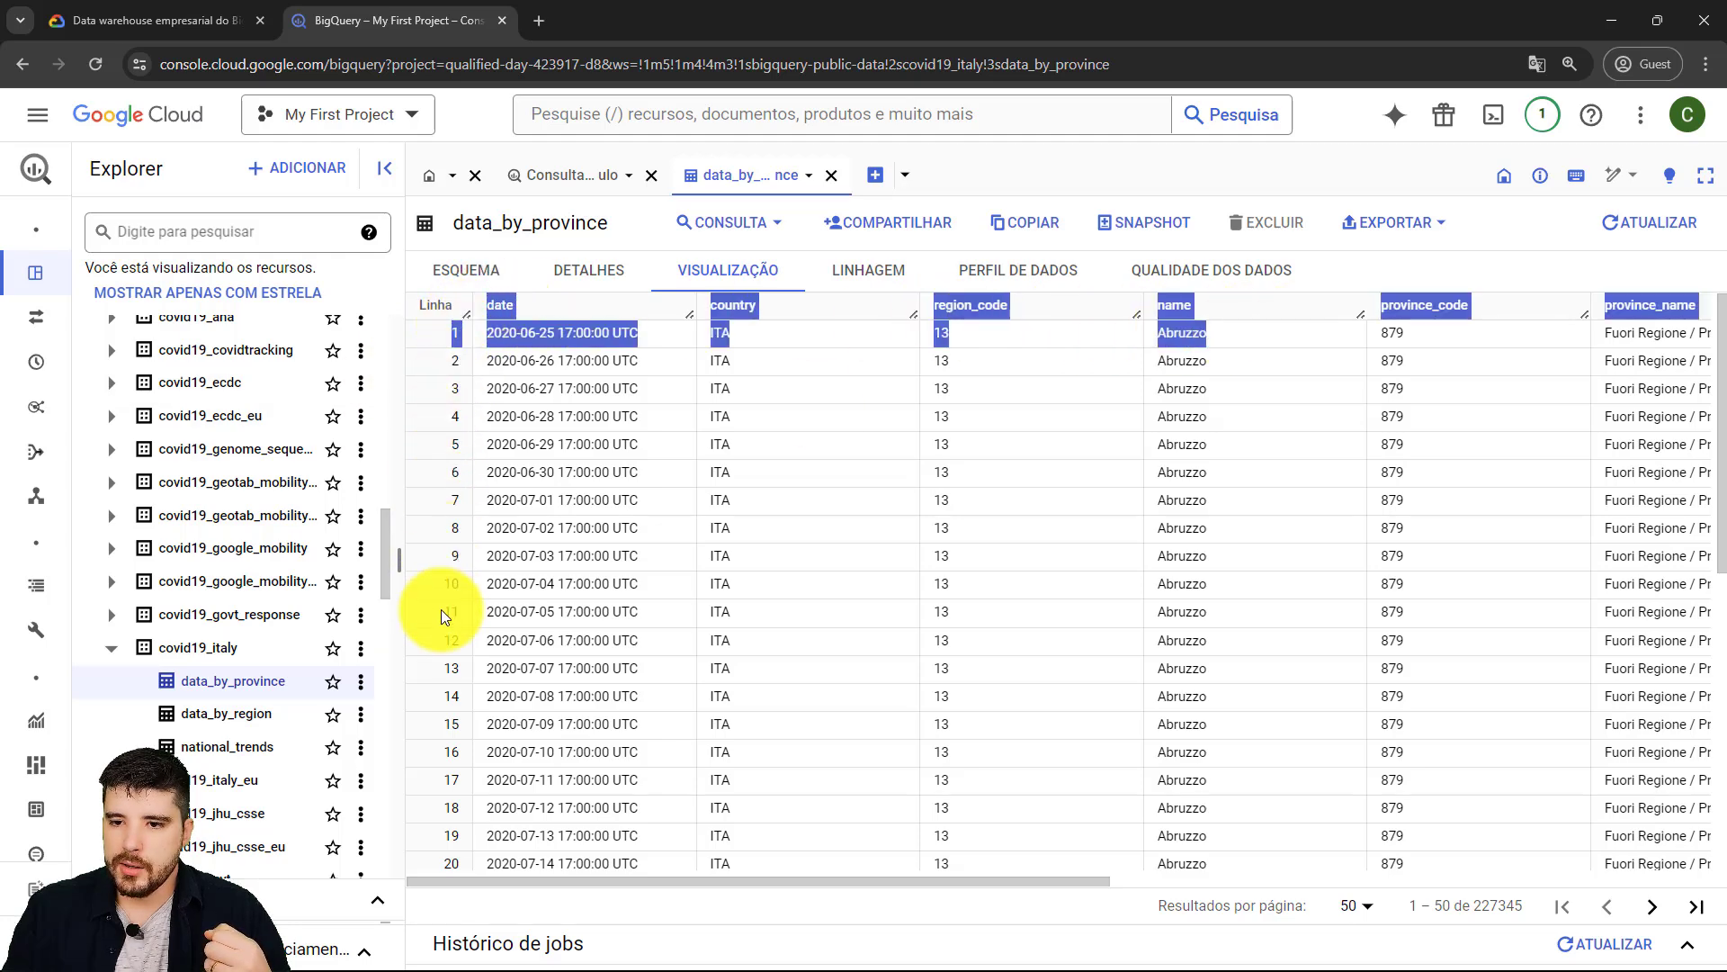
drag(973, 876, 1574, 754)
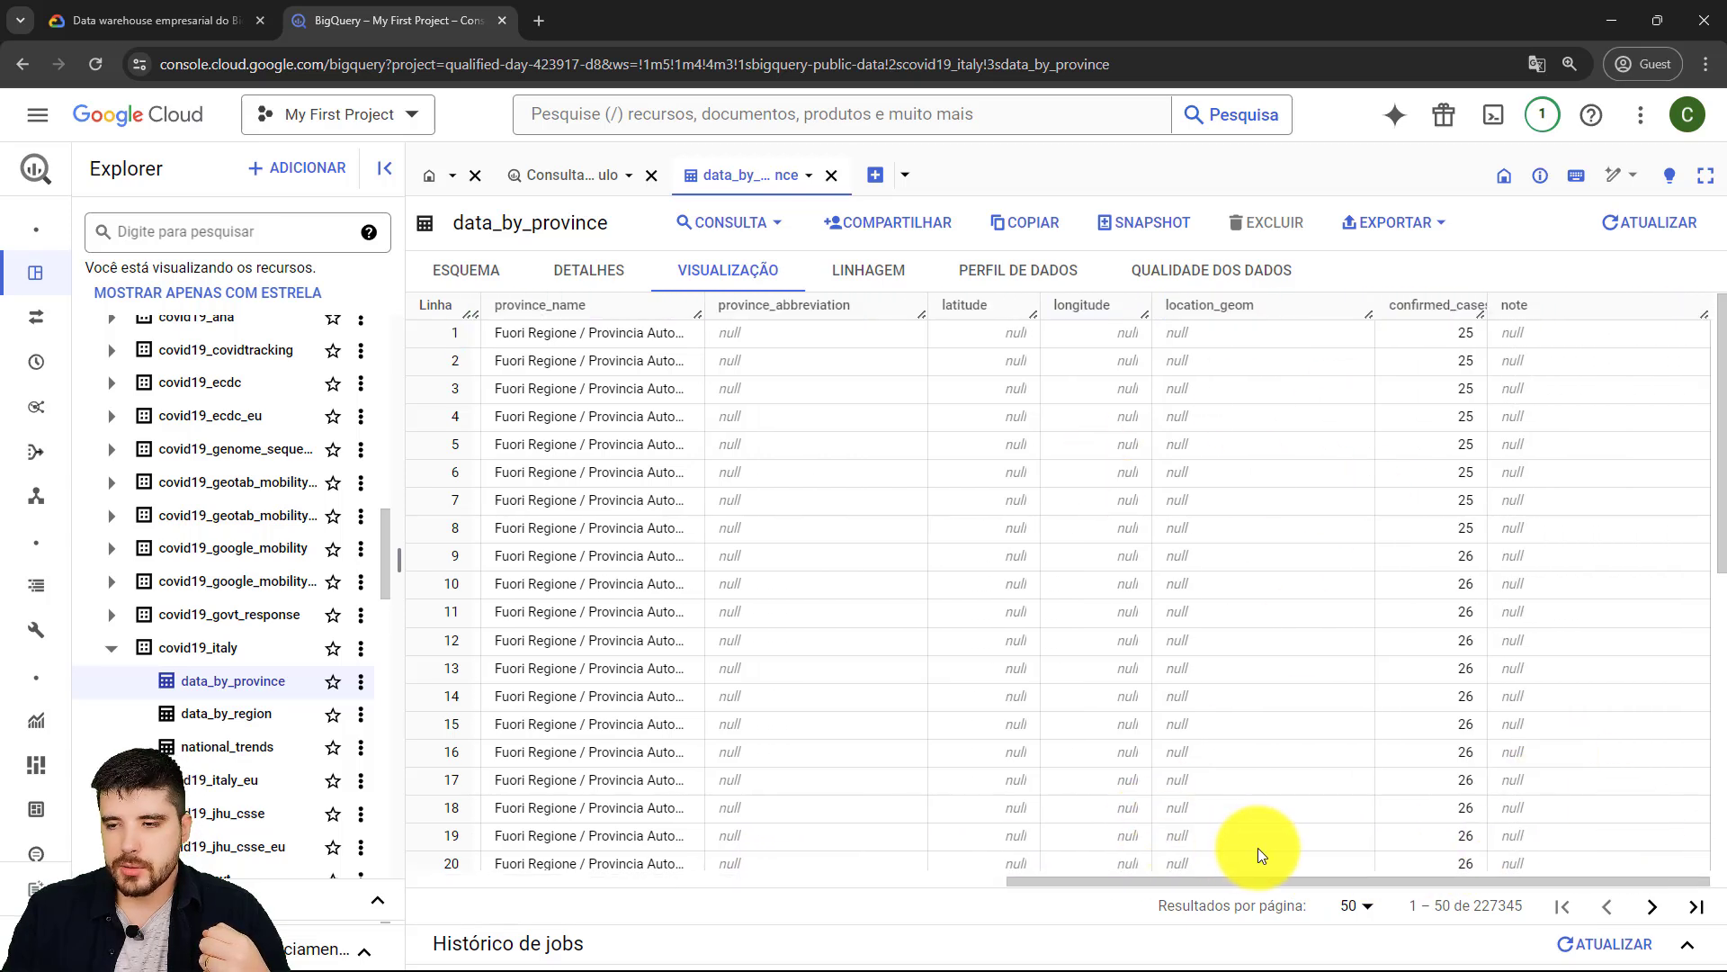
click(1652, 909)
click(1654, 908)
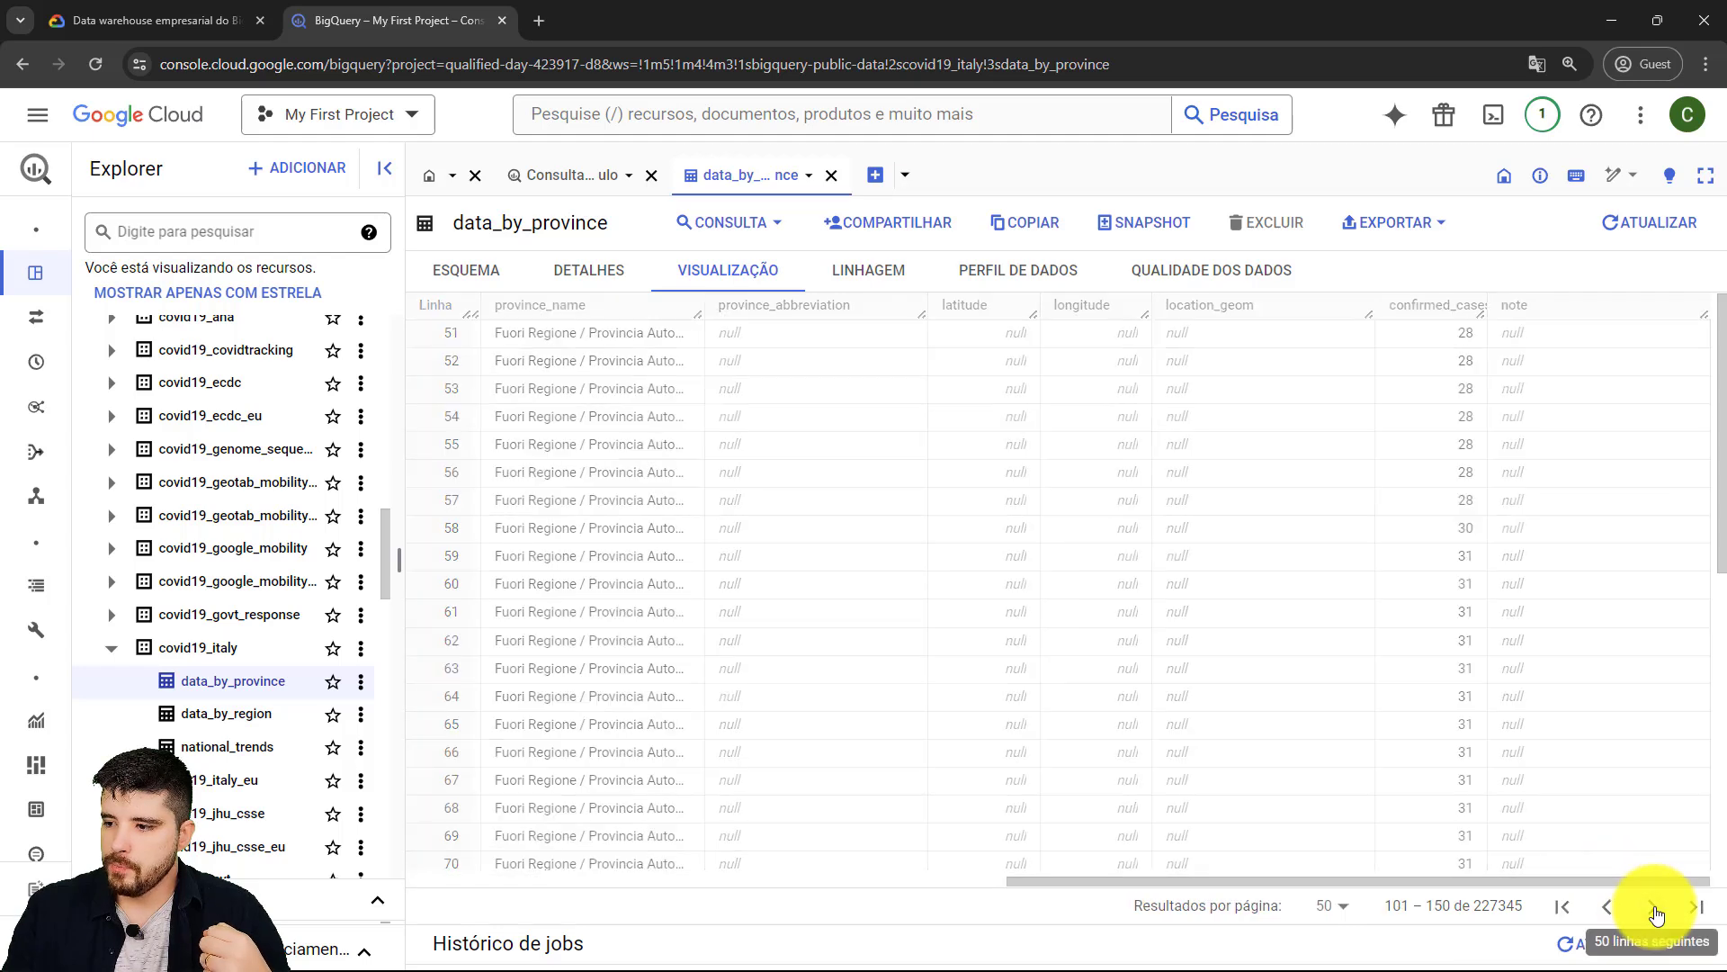
- Set the table preview to 200 results per page, look through the rows and advance one page
click(1344, 908)
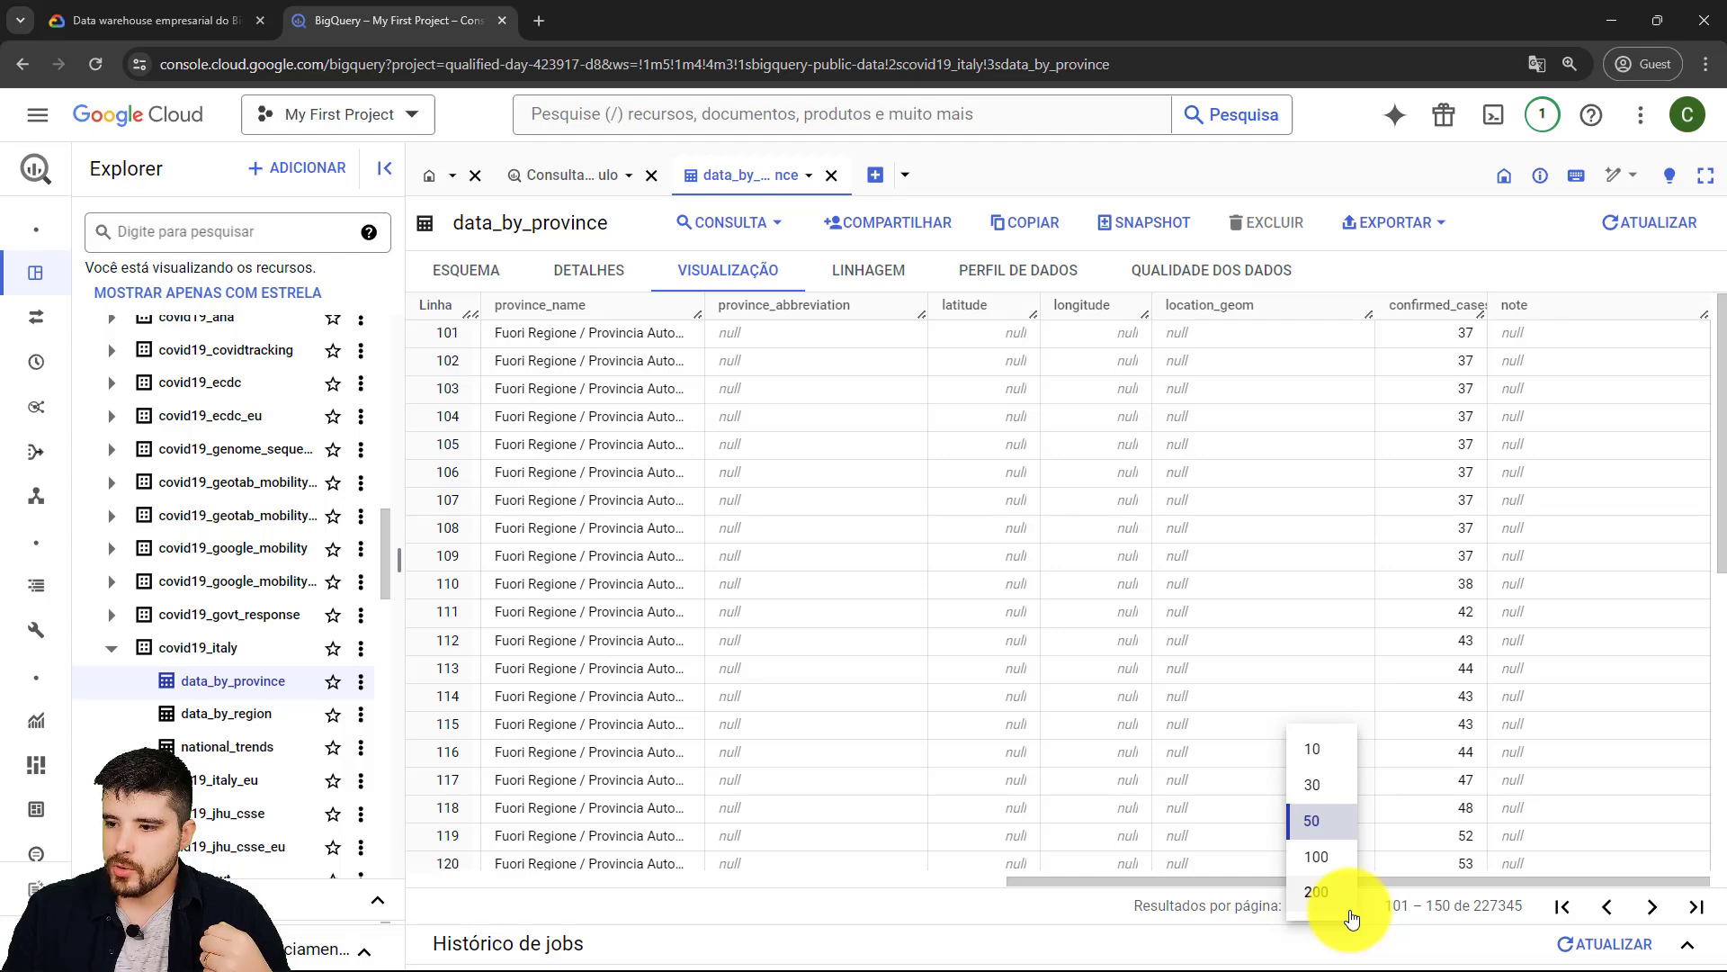
click(1331, 893)
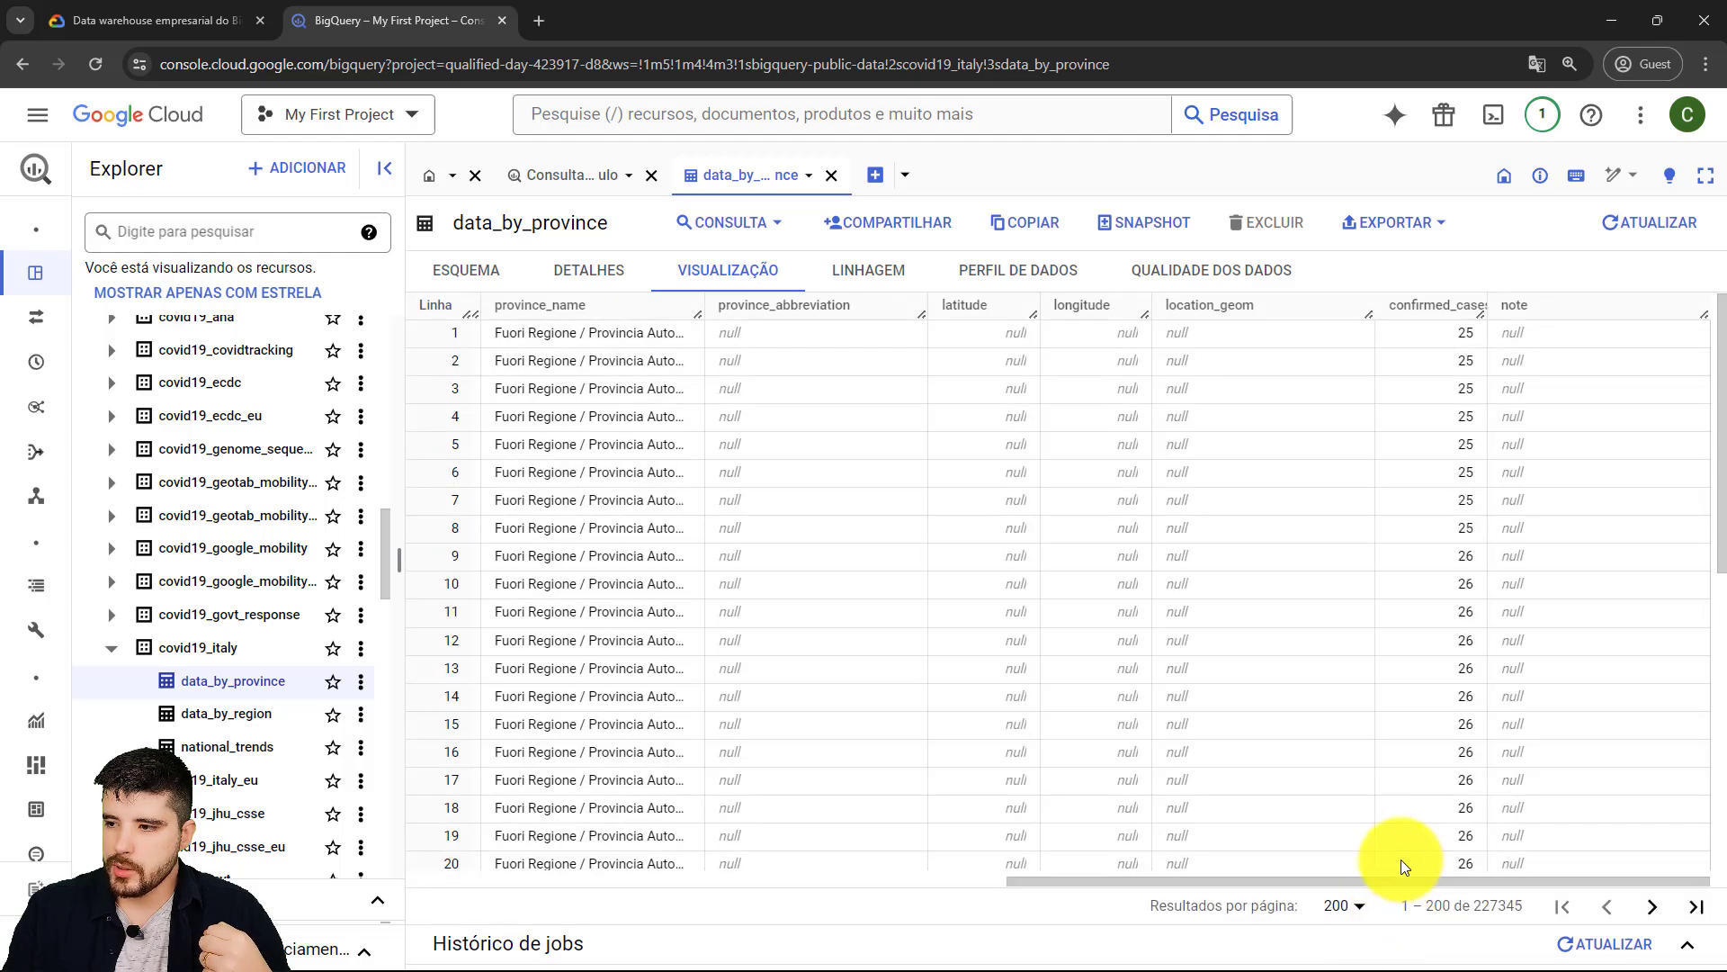
scroll(1707, 360, down, 15)
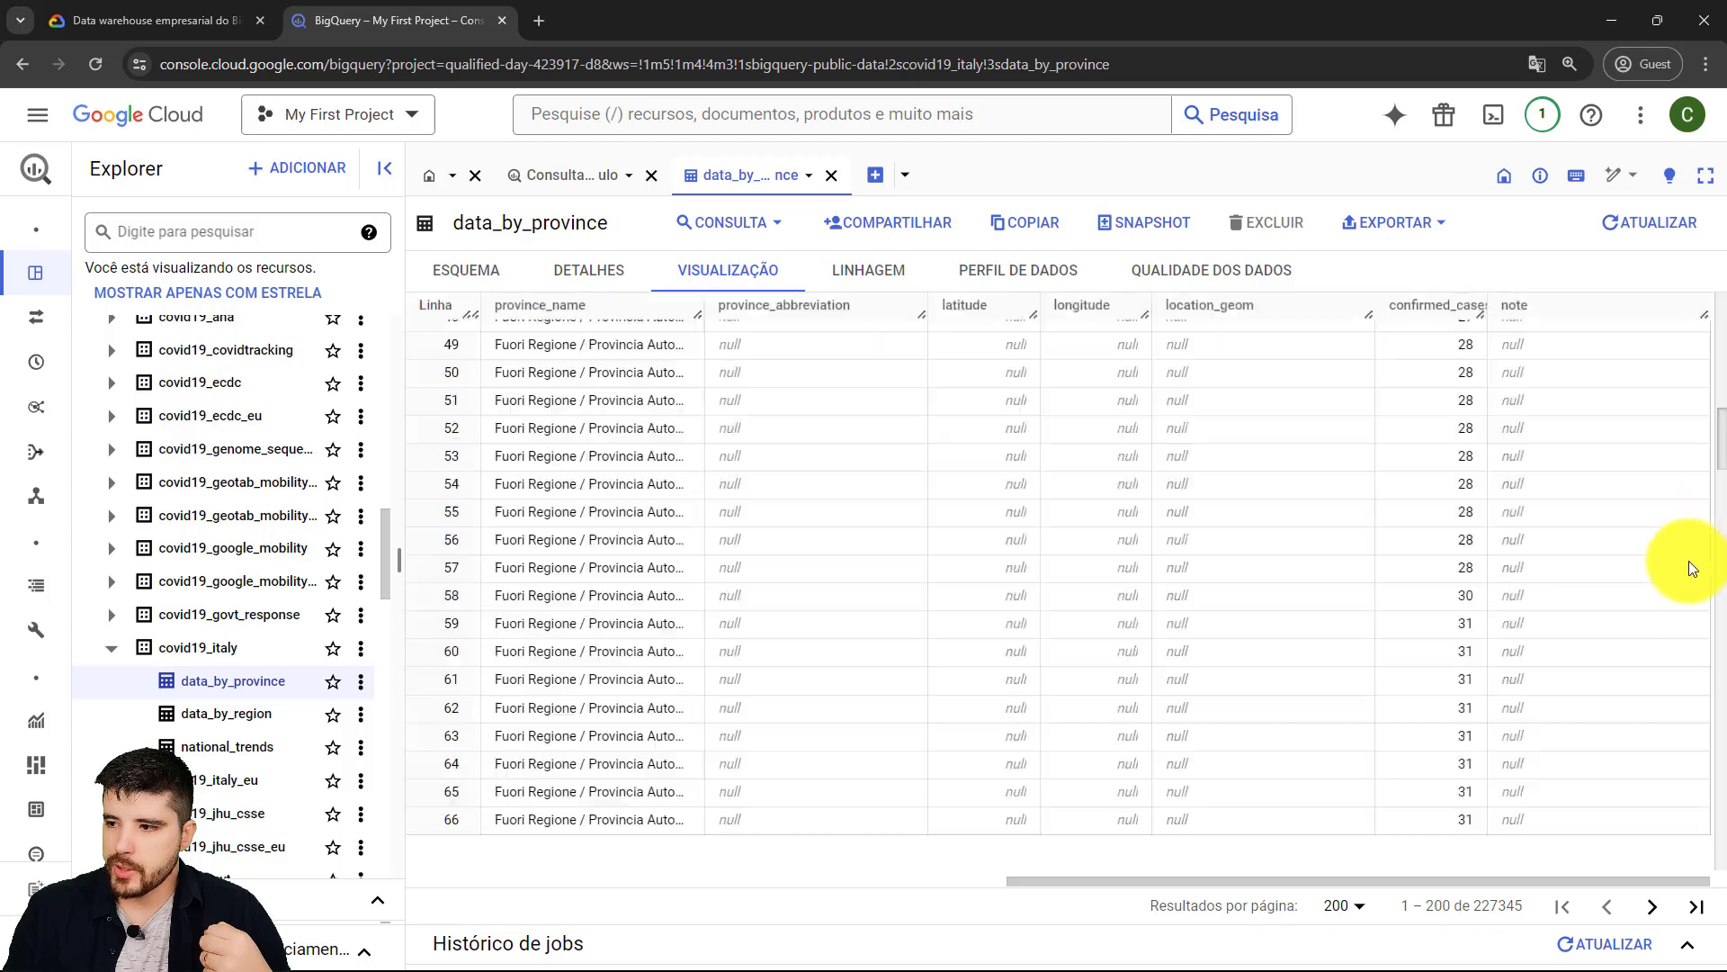
scroll(1671, 741, down, 20)
click(1651, 906)
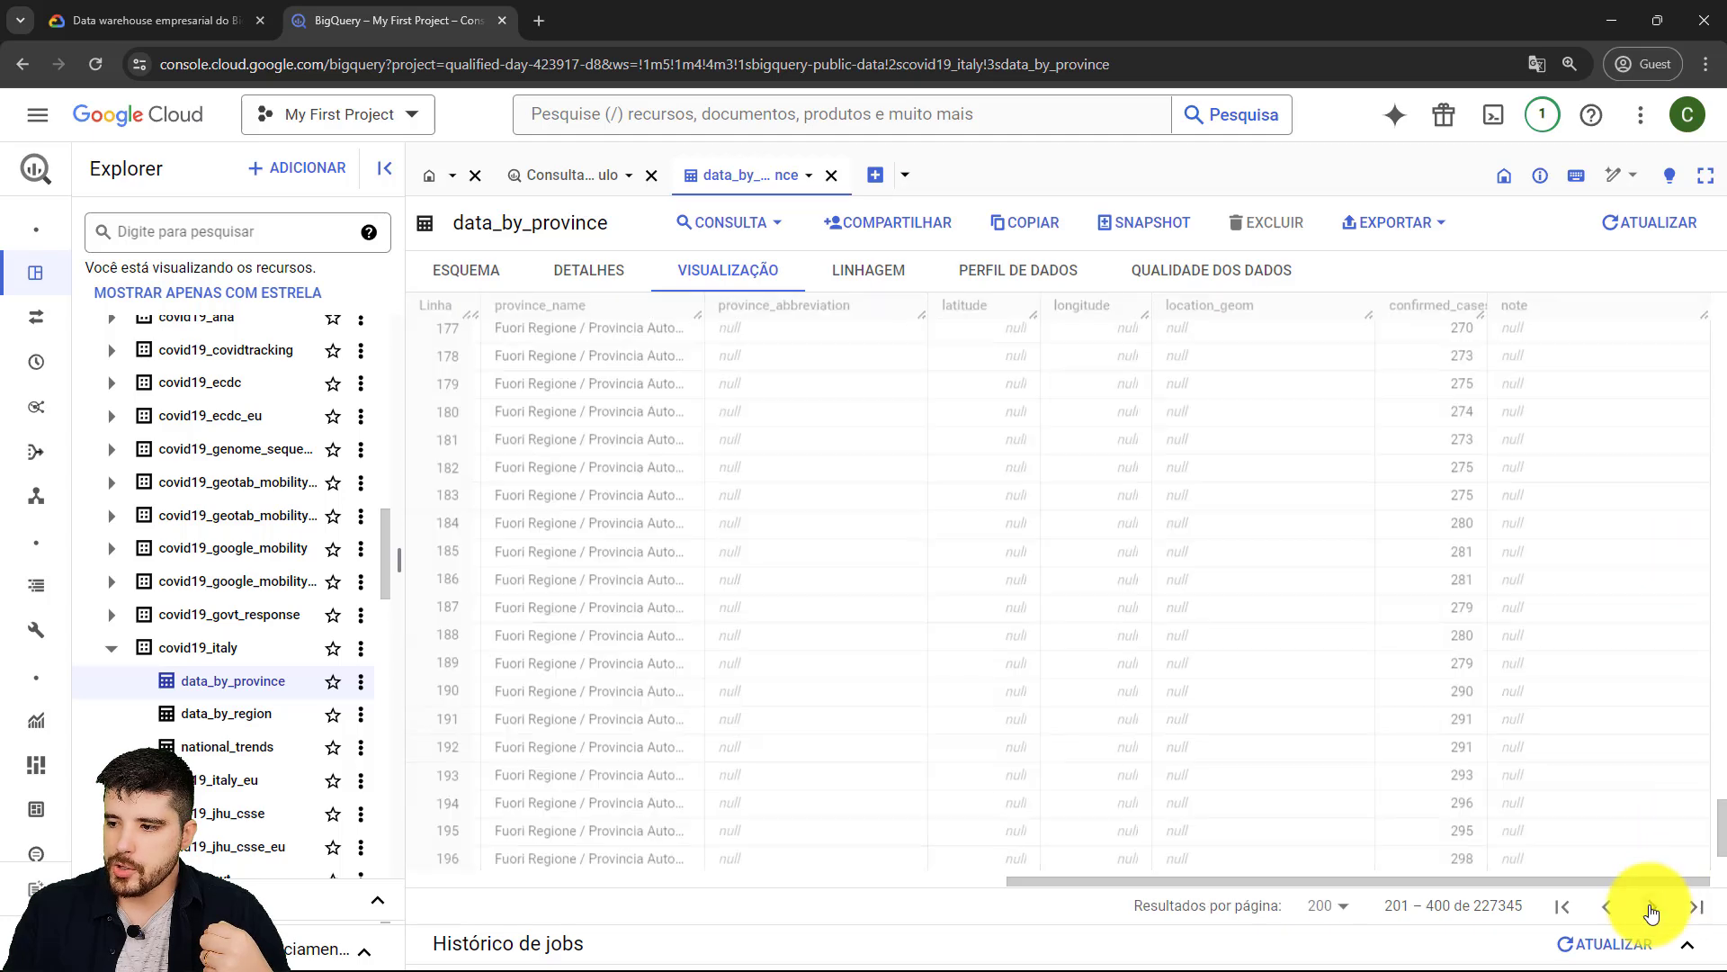
- Go to the last page of the preview and compare the final row number with the total row count
click(1698, 909)
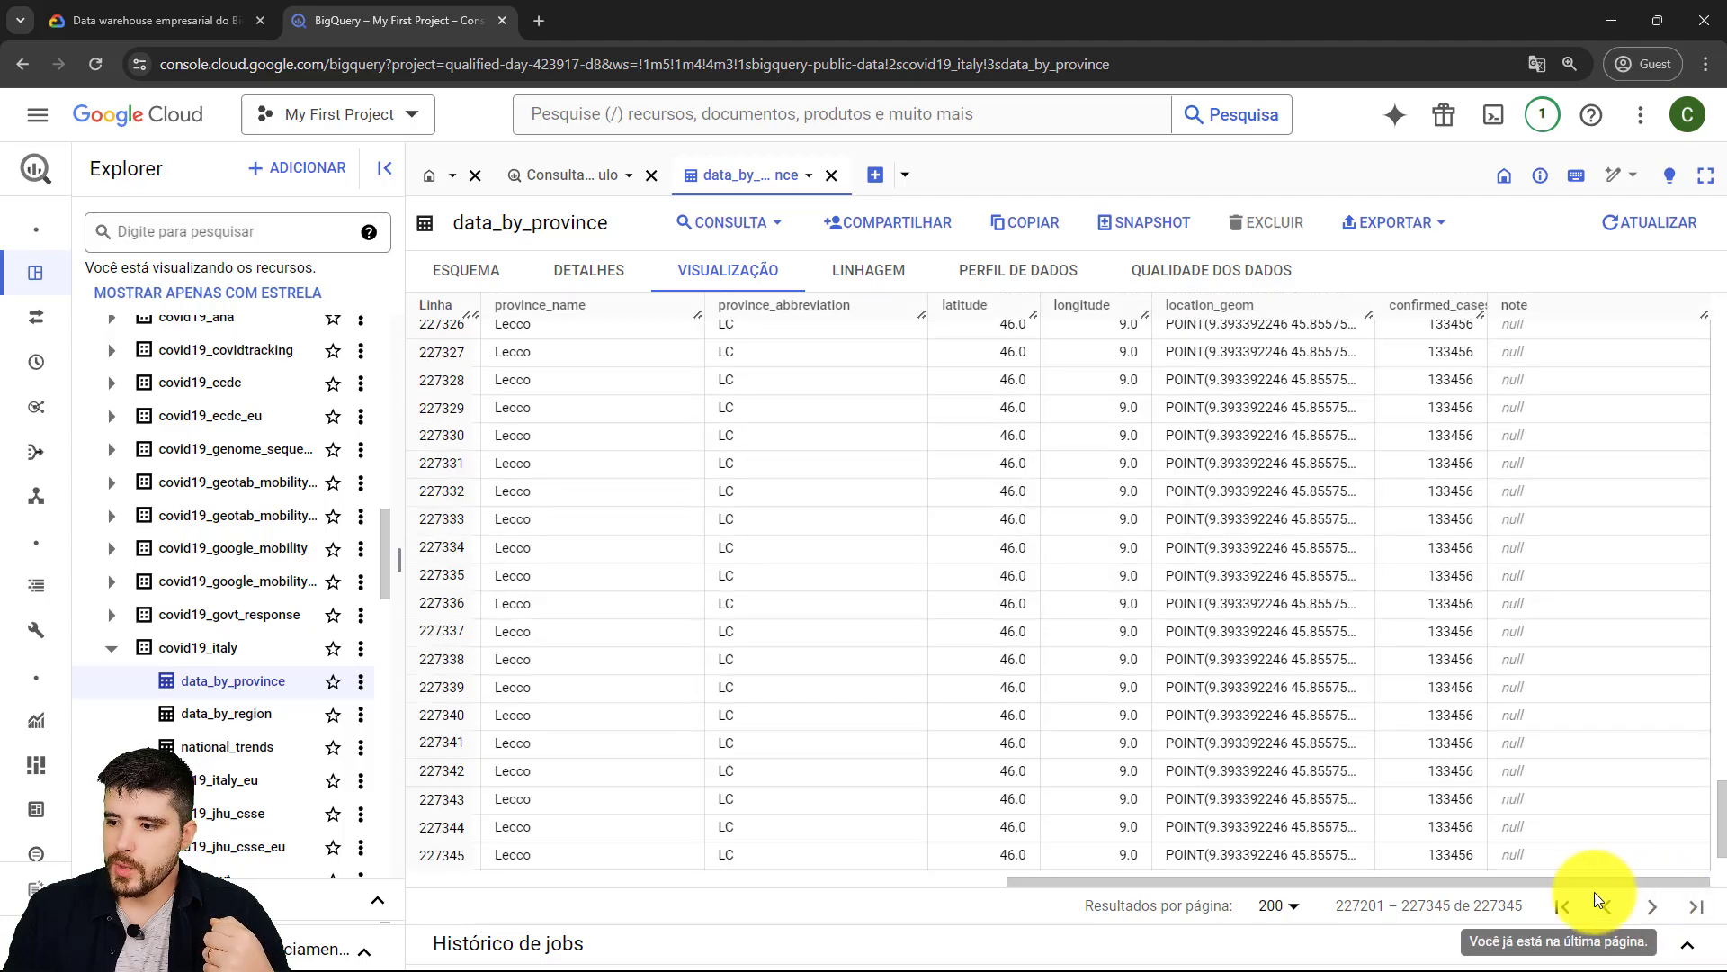
double_click(1499, 911)
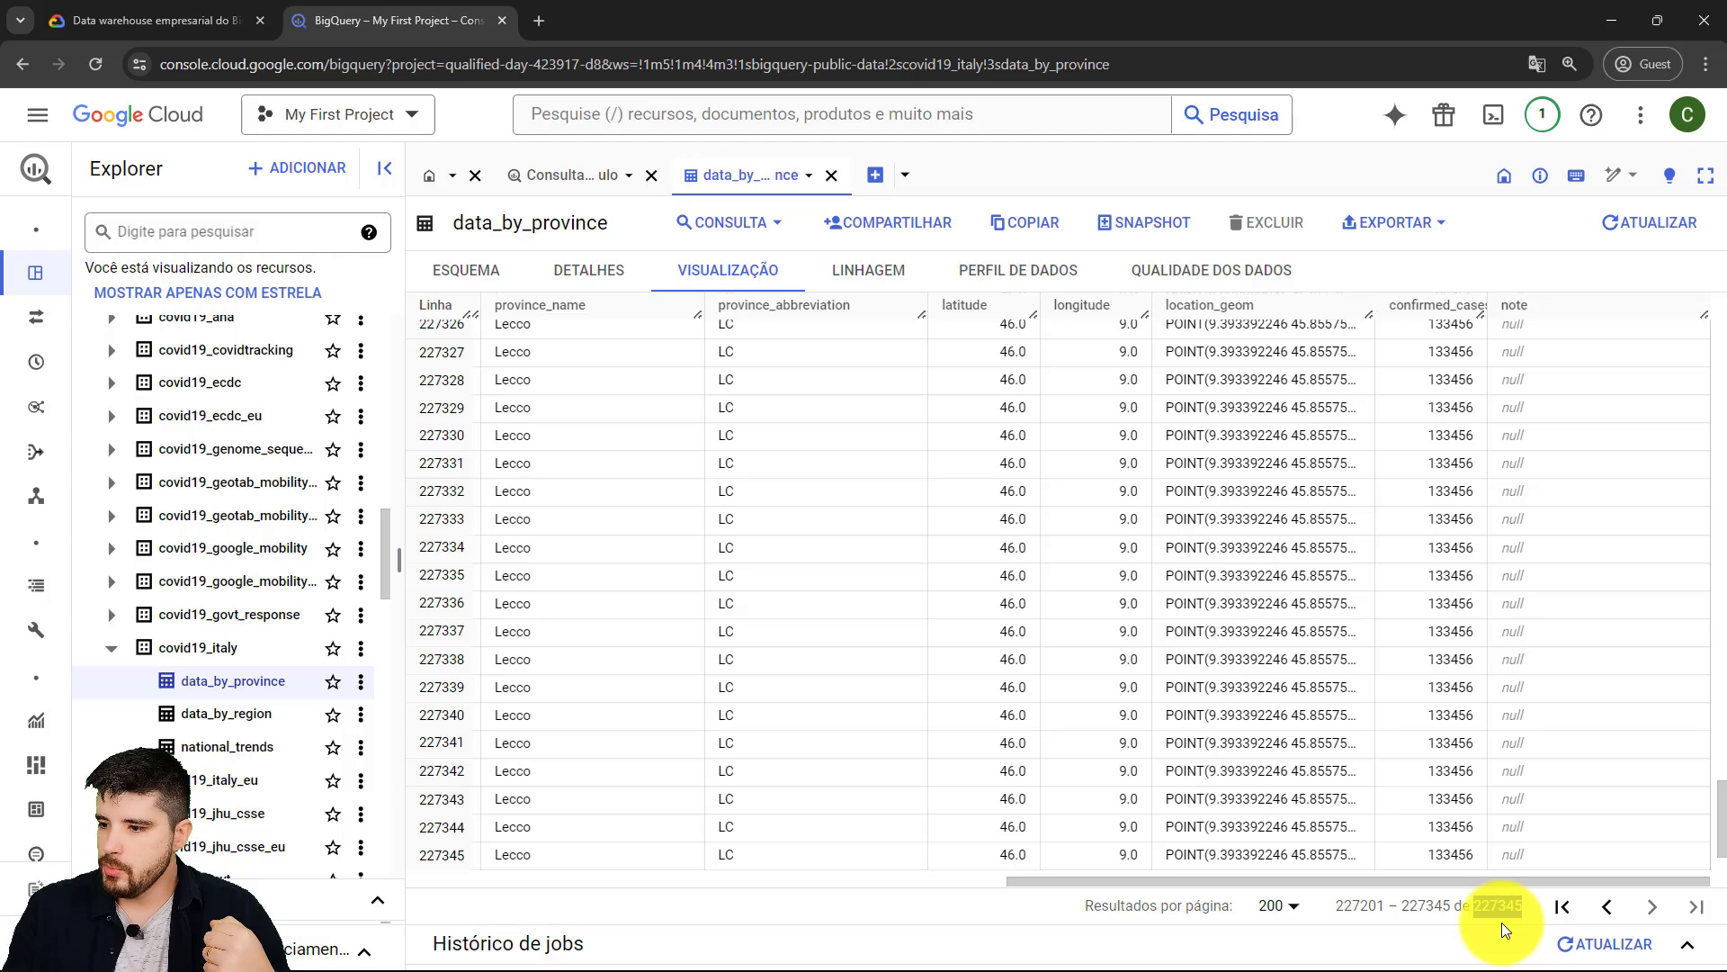
drag(1562, 882, 678, 850)
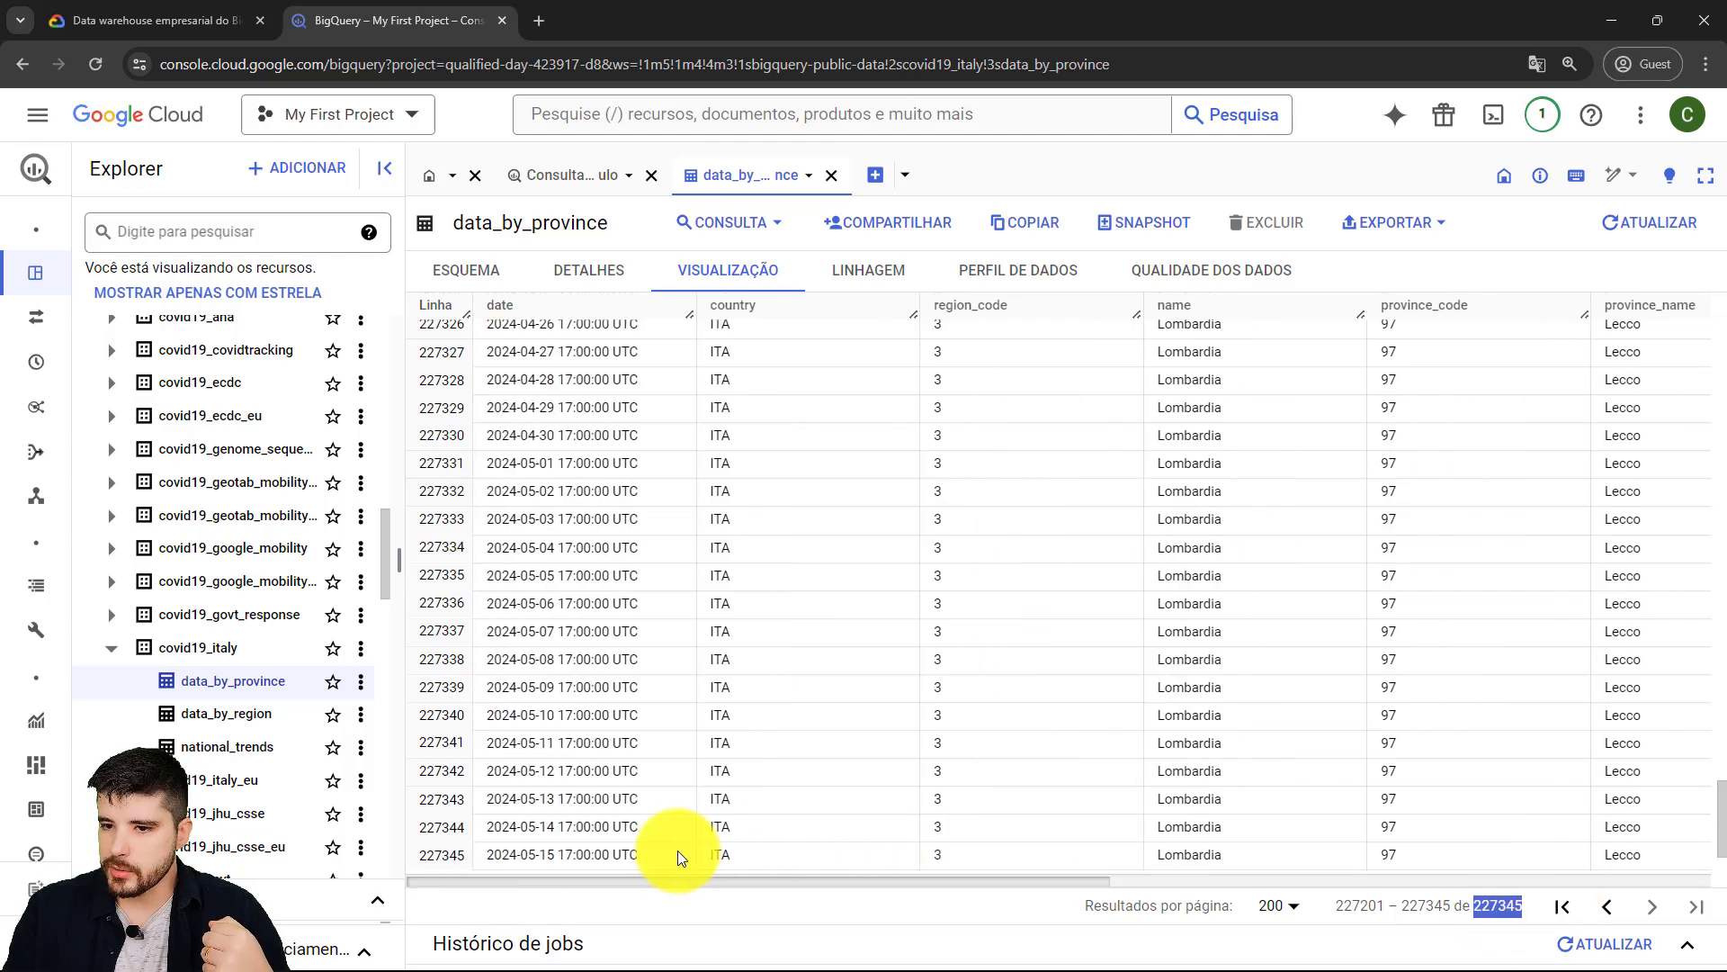
double_click(442, 853)
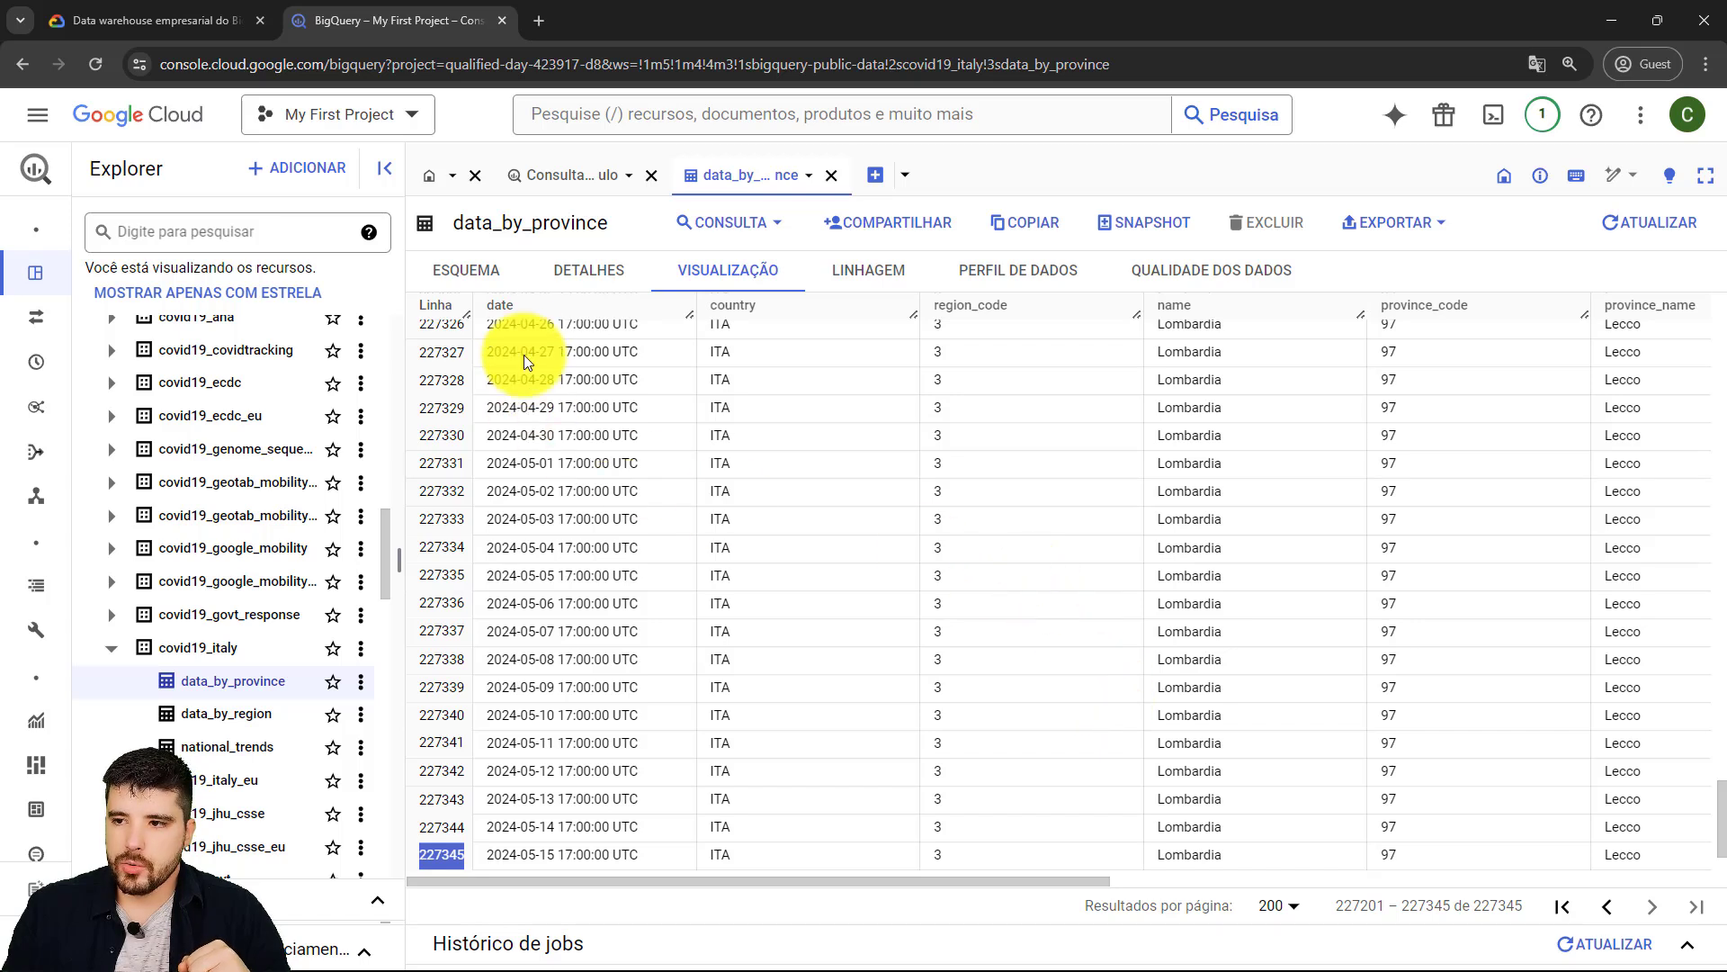
click(532, 228)
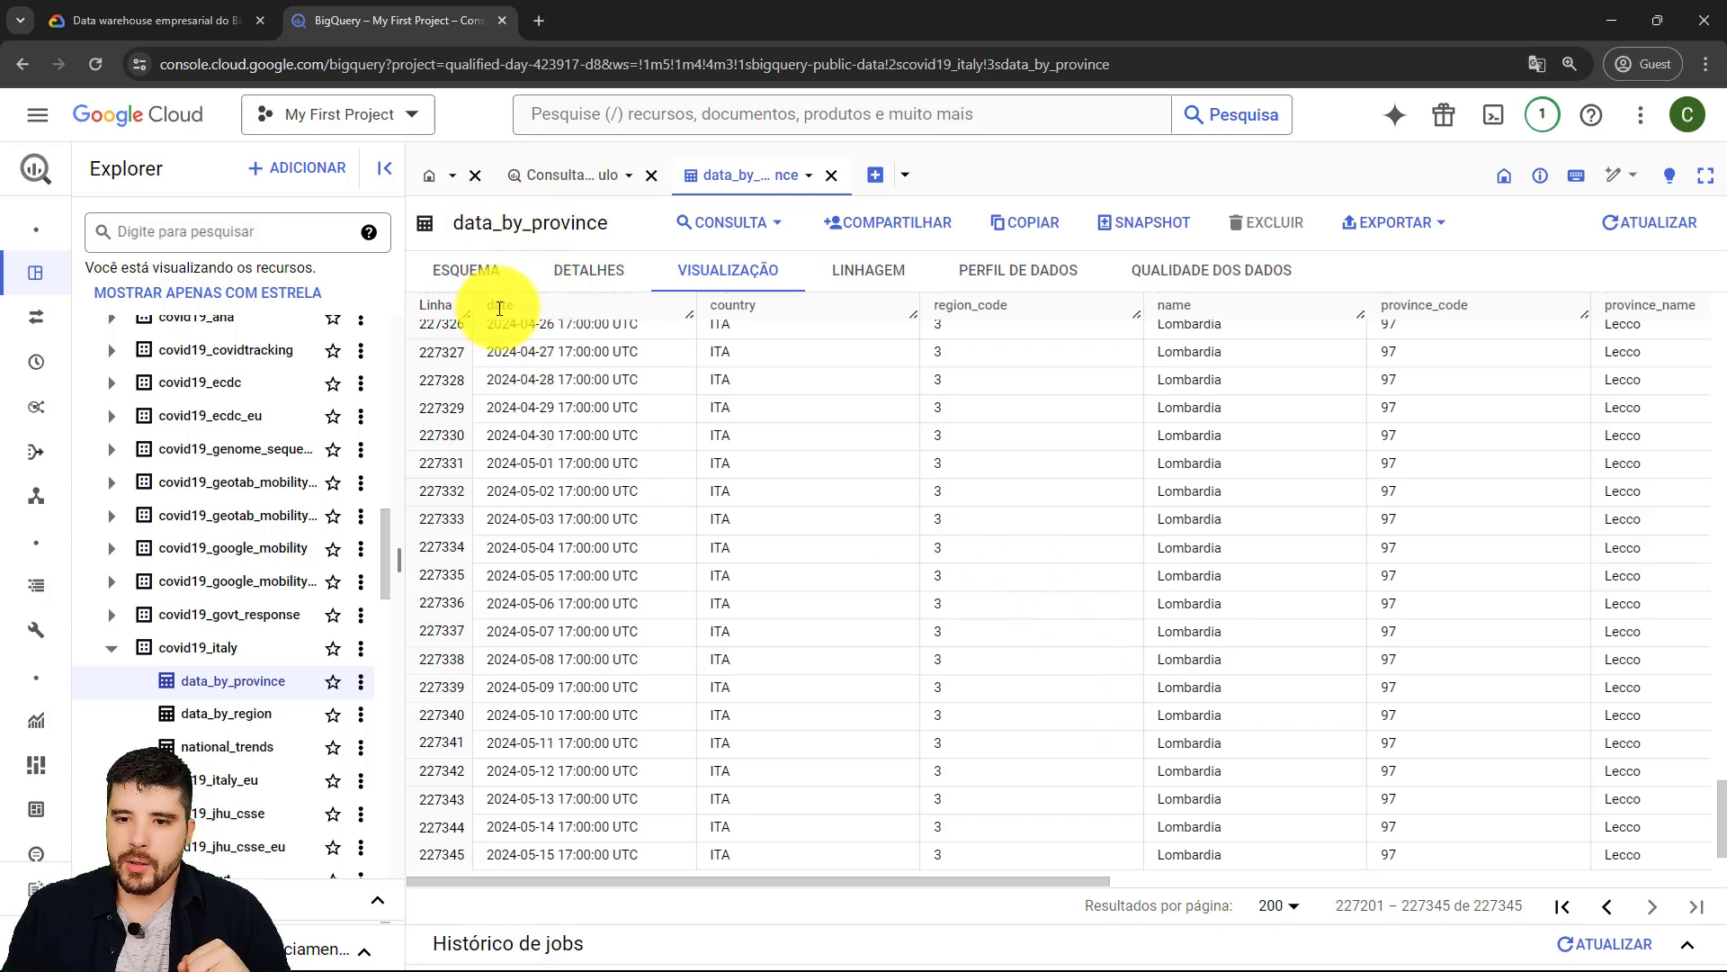
- Create a query on data_by_province in a new tab and examine the project, dataset and table parts of its reference
click(779, 228)
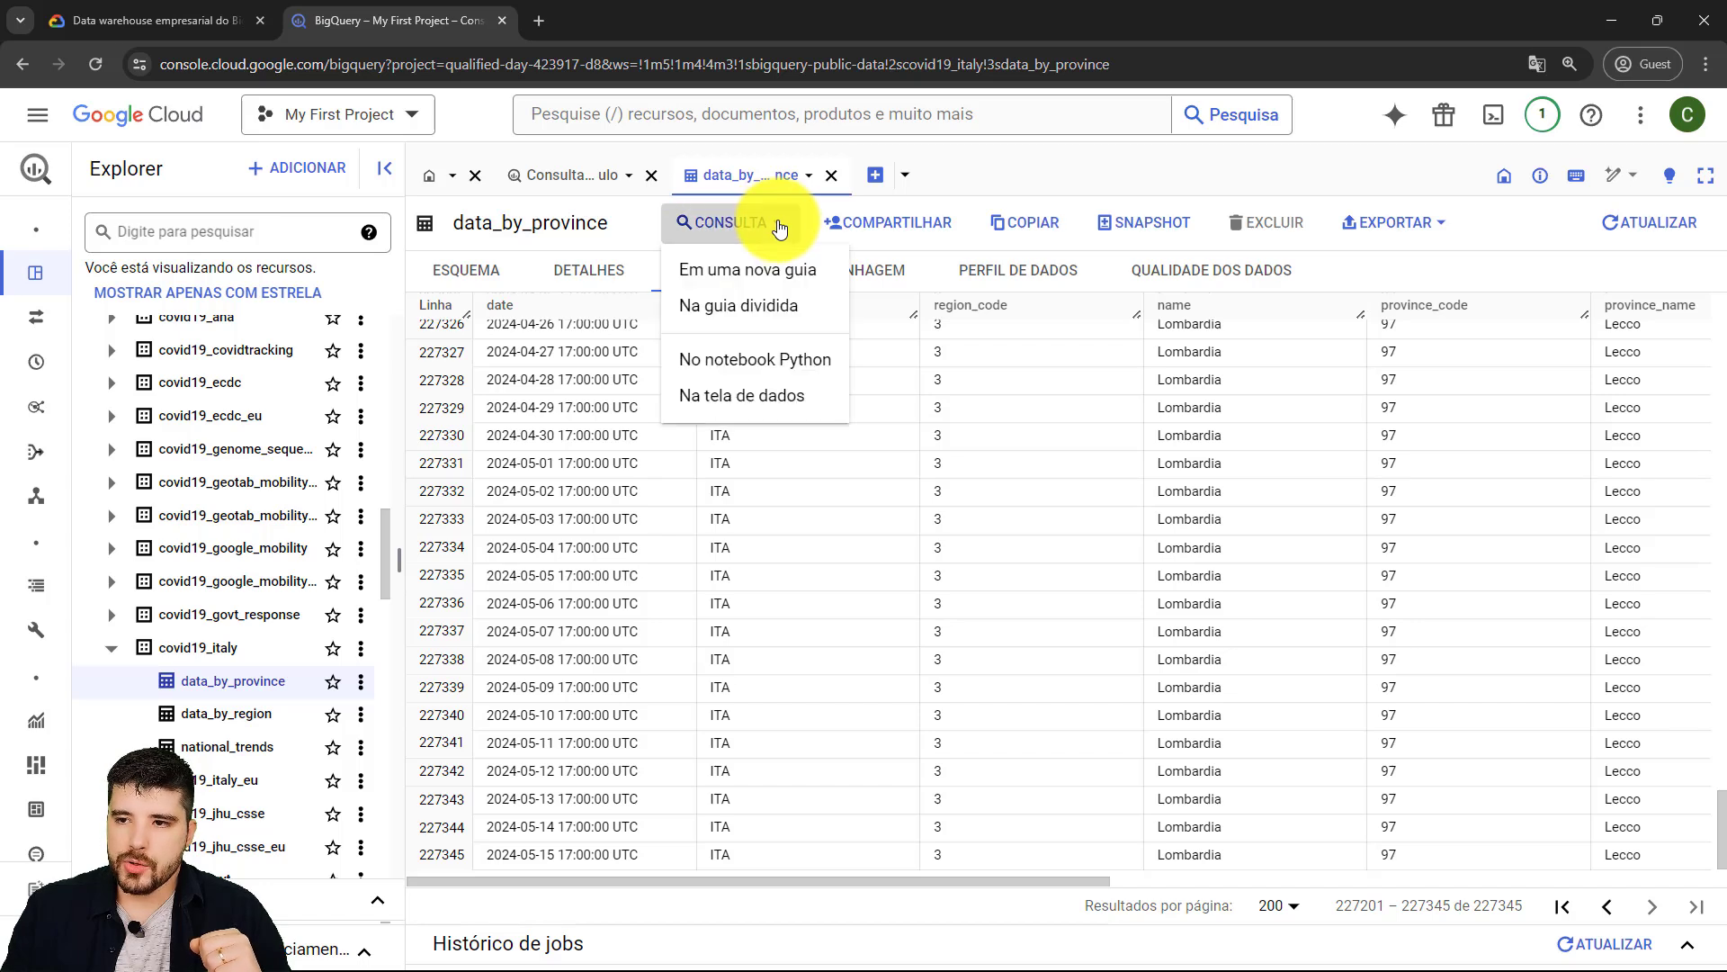
click(741, 276)
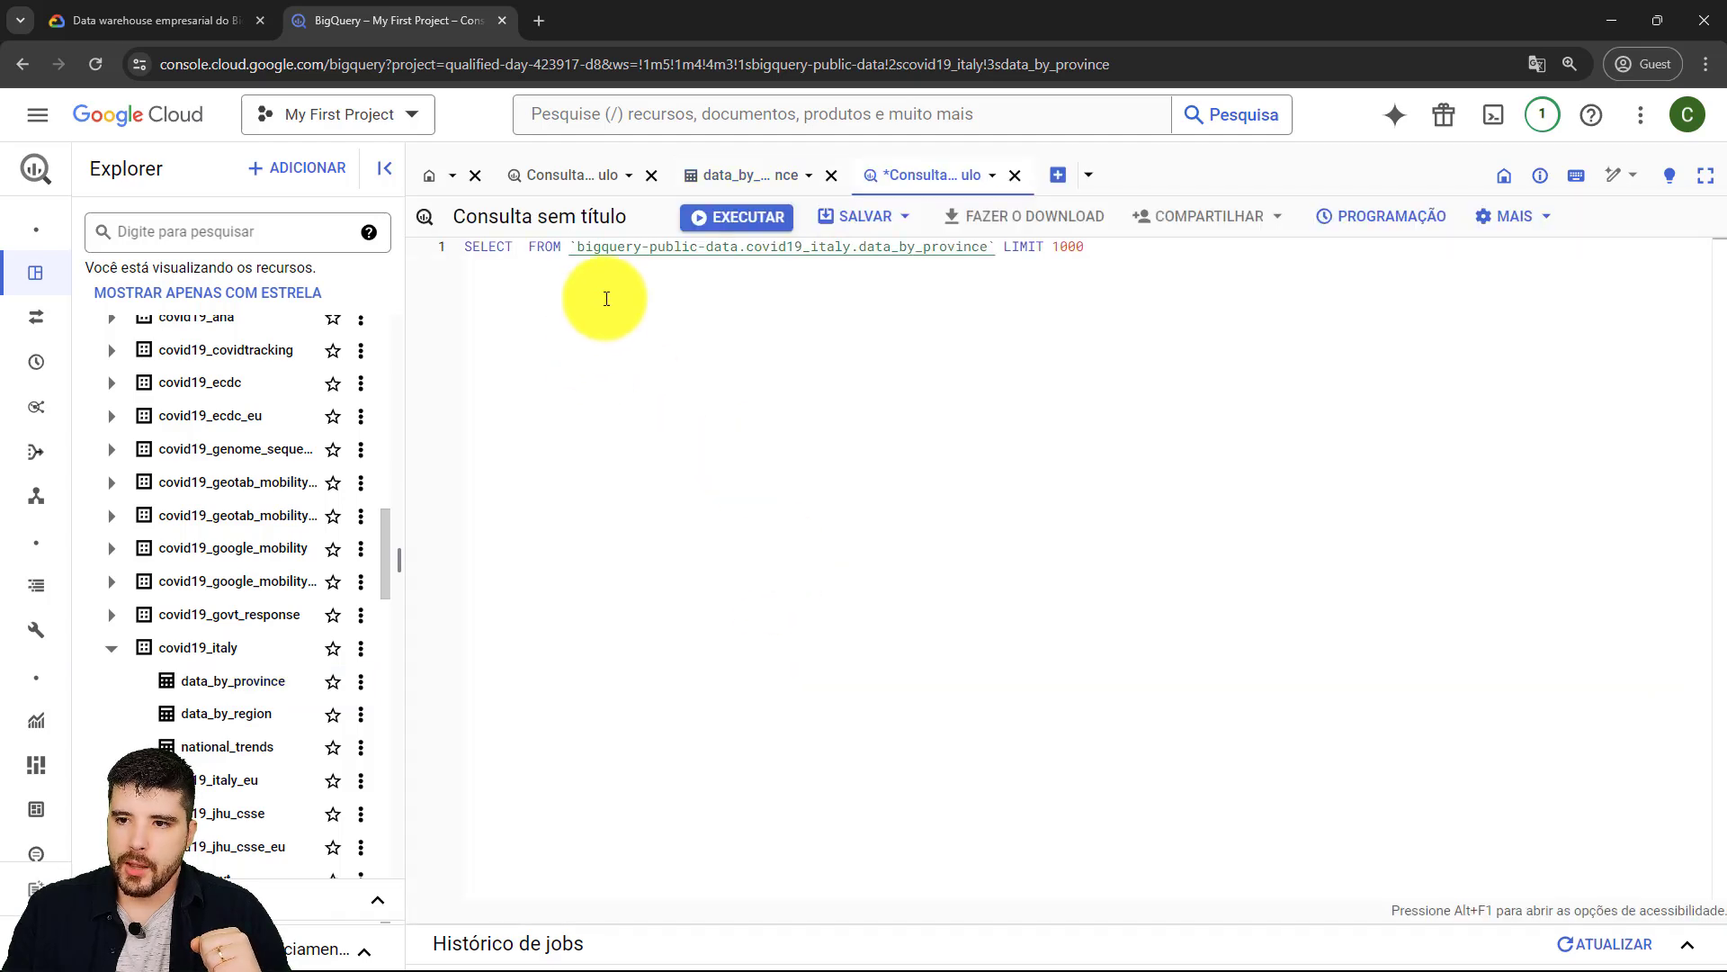
drag(572, 247, 739, 255)
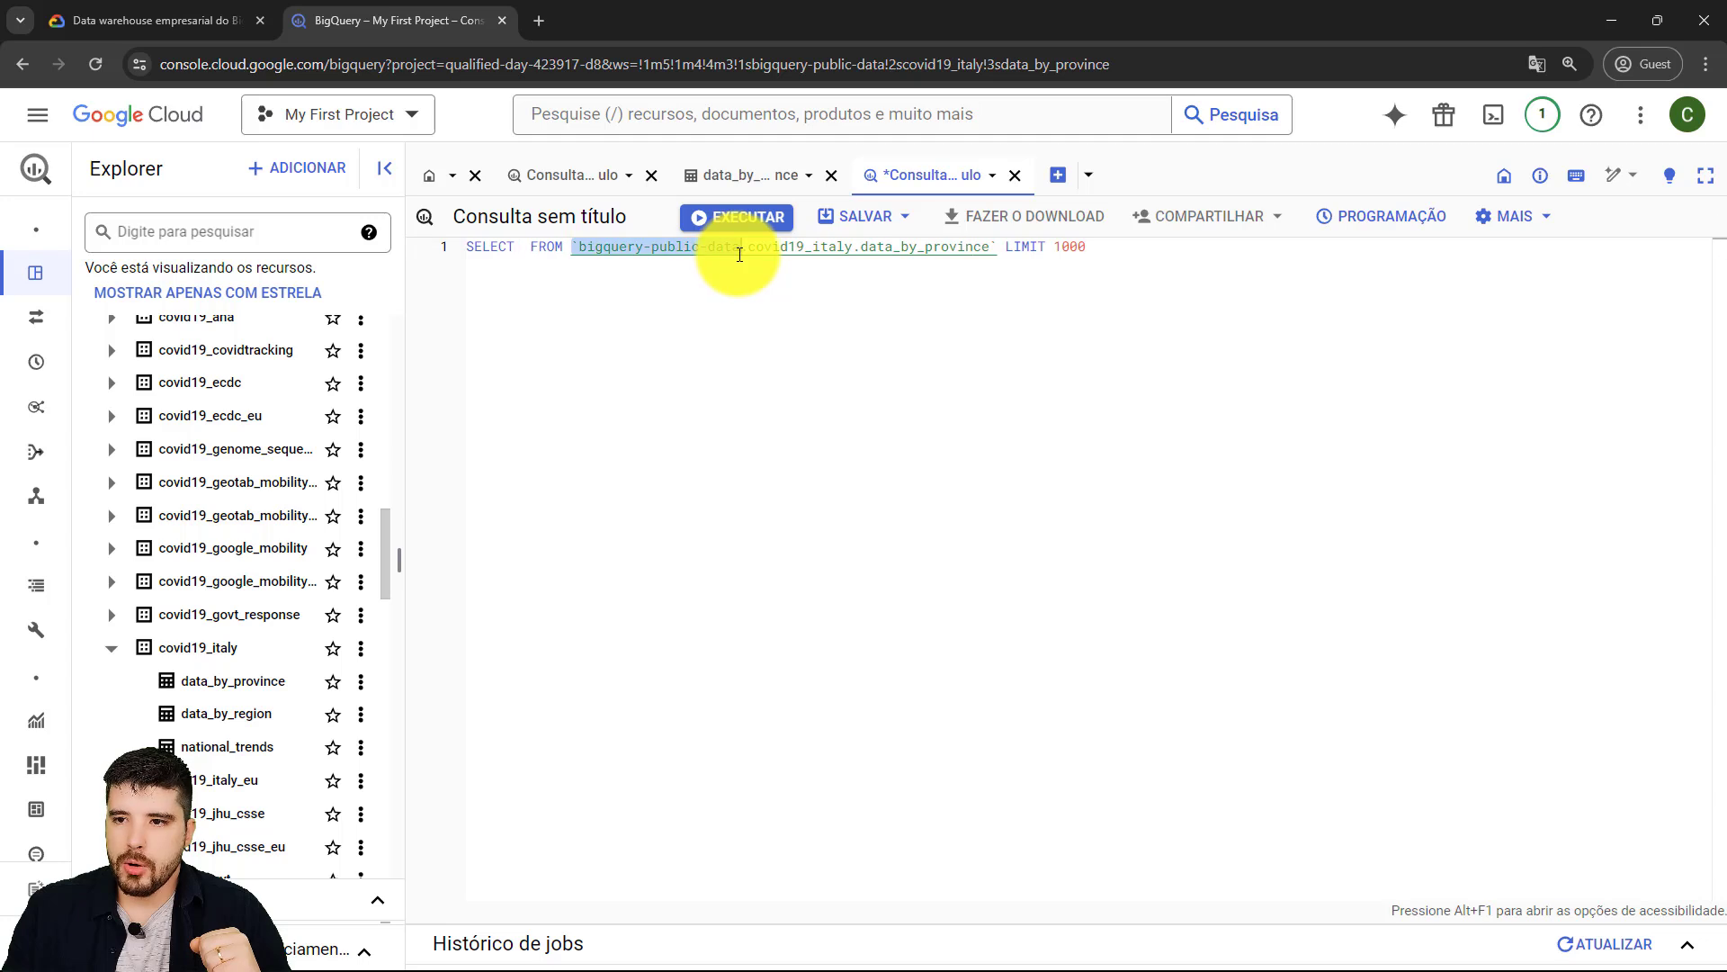
double_click(774, 249)
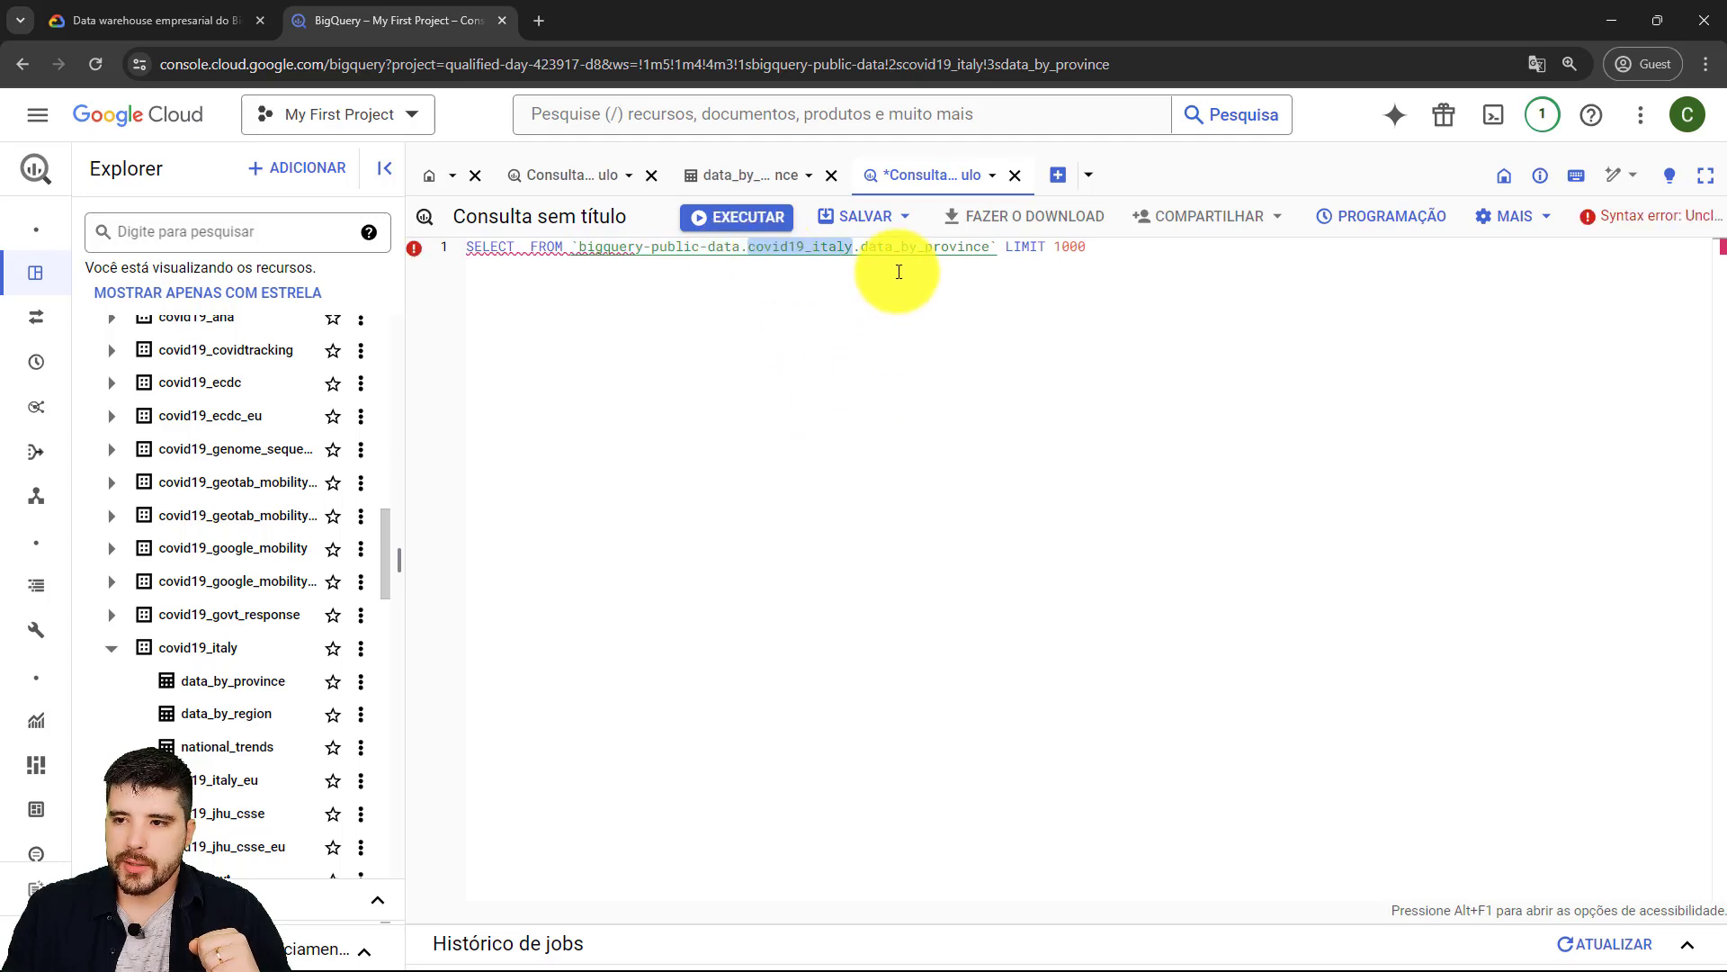
double_click(912, 246)
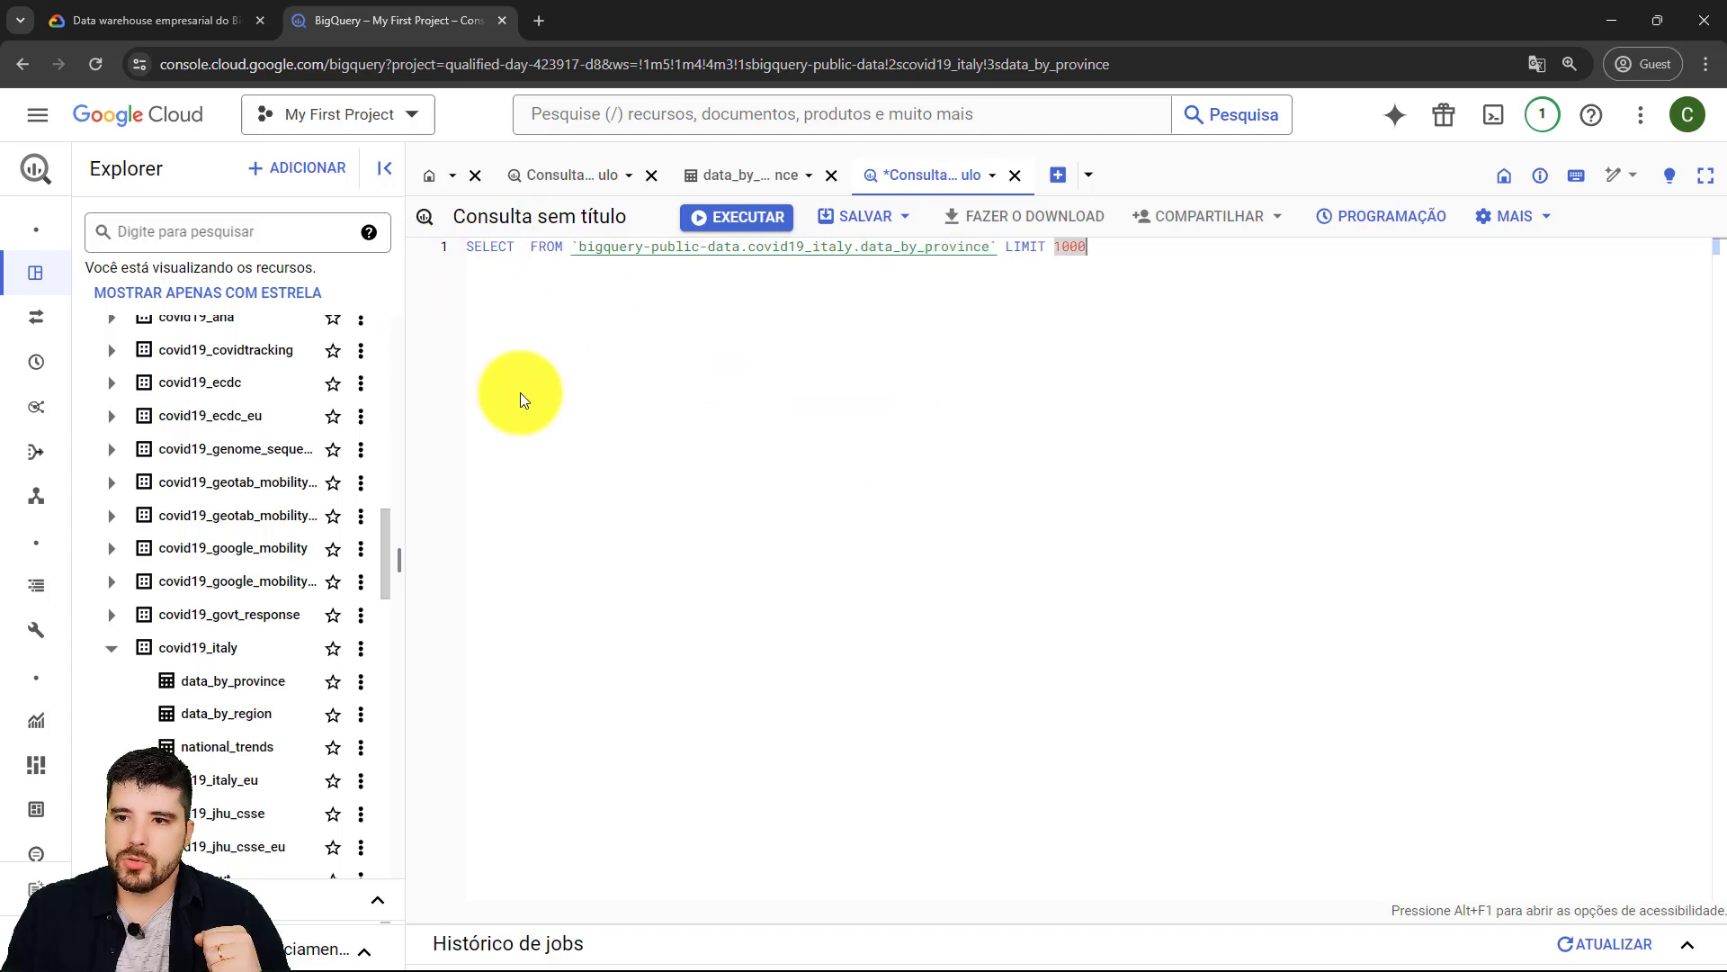
- Compare the contents of the open query and data_by_province tabs, and review the types of items that can be created in a new tab
click(464, 248)
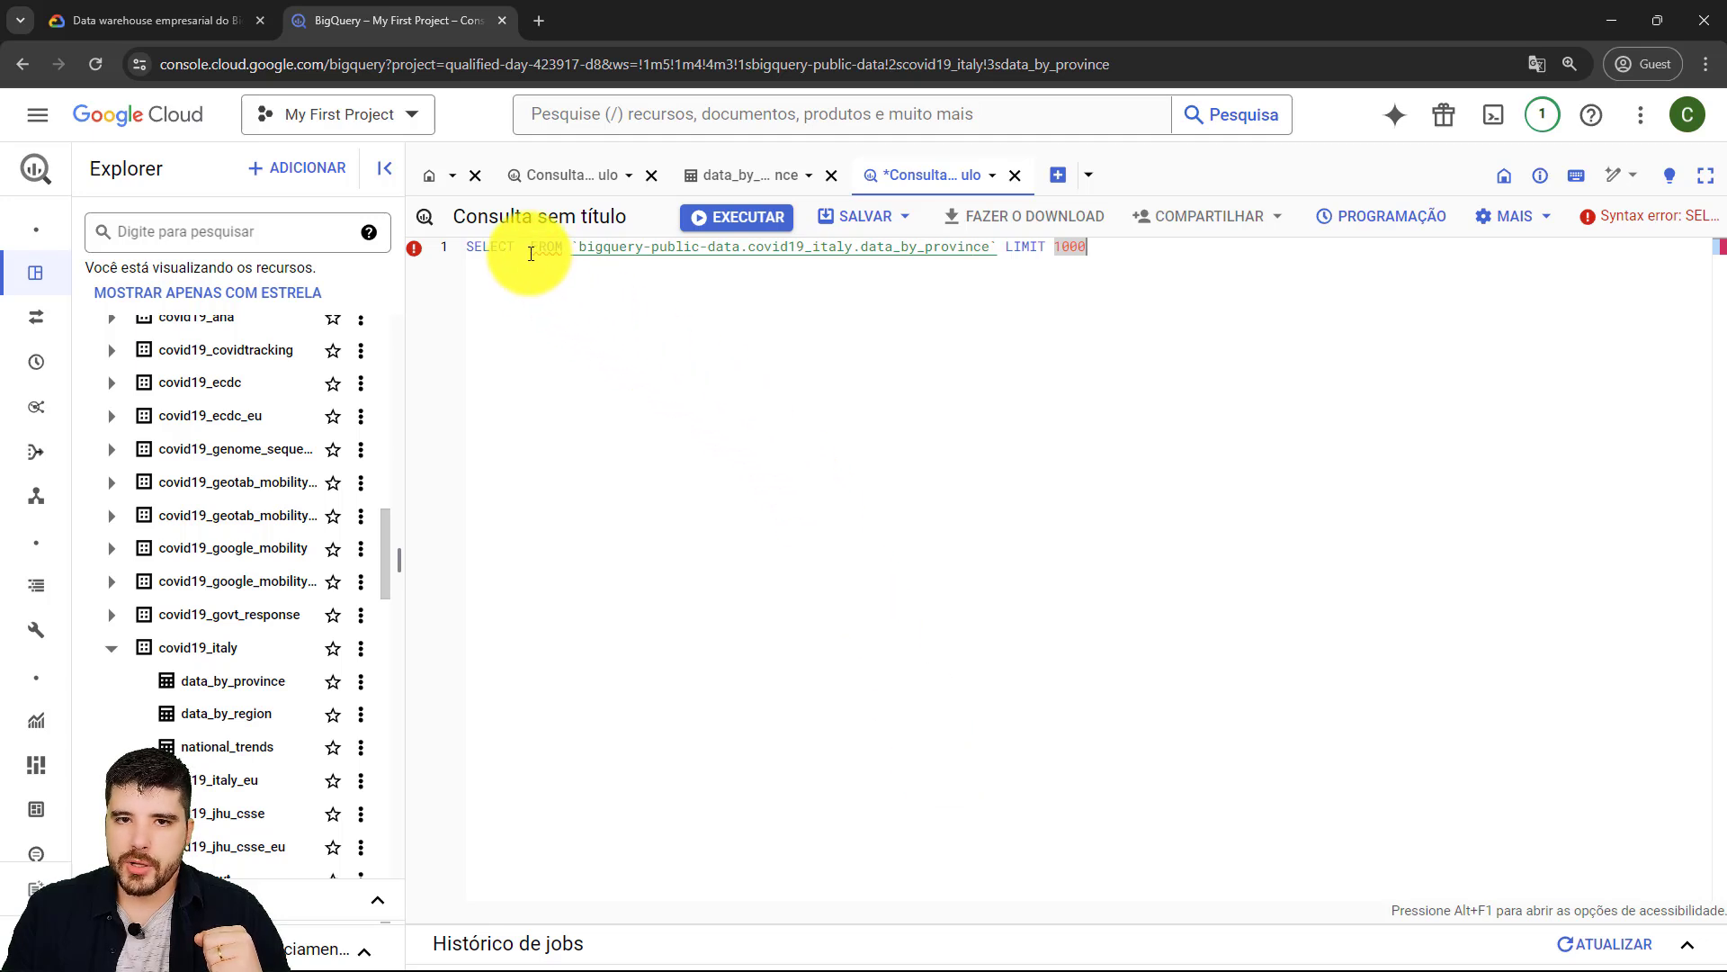
mouse_move(531, 253)
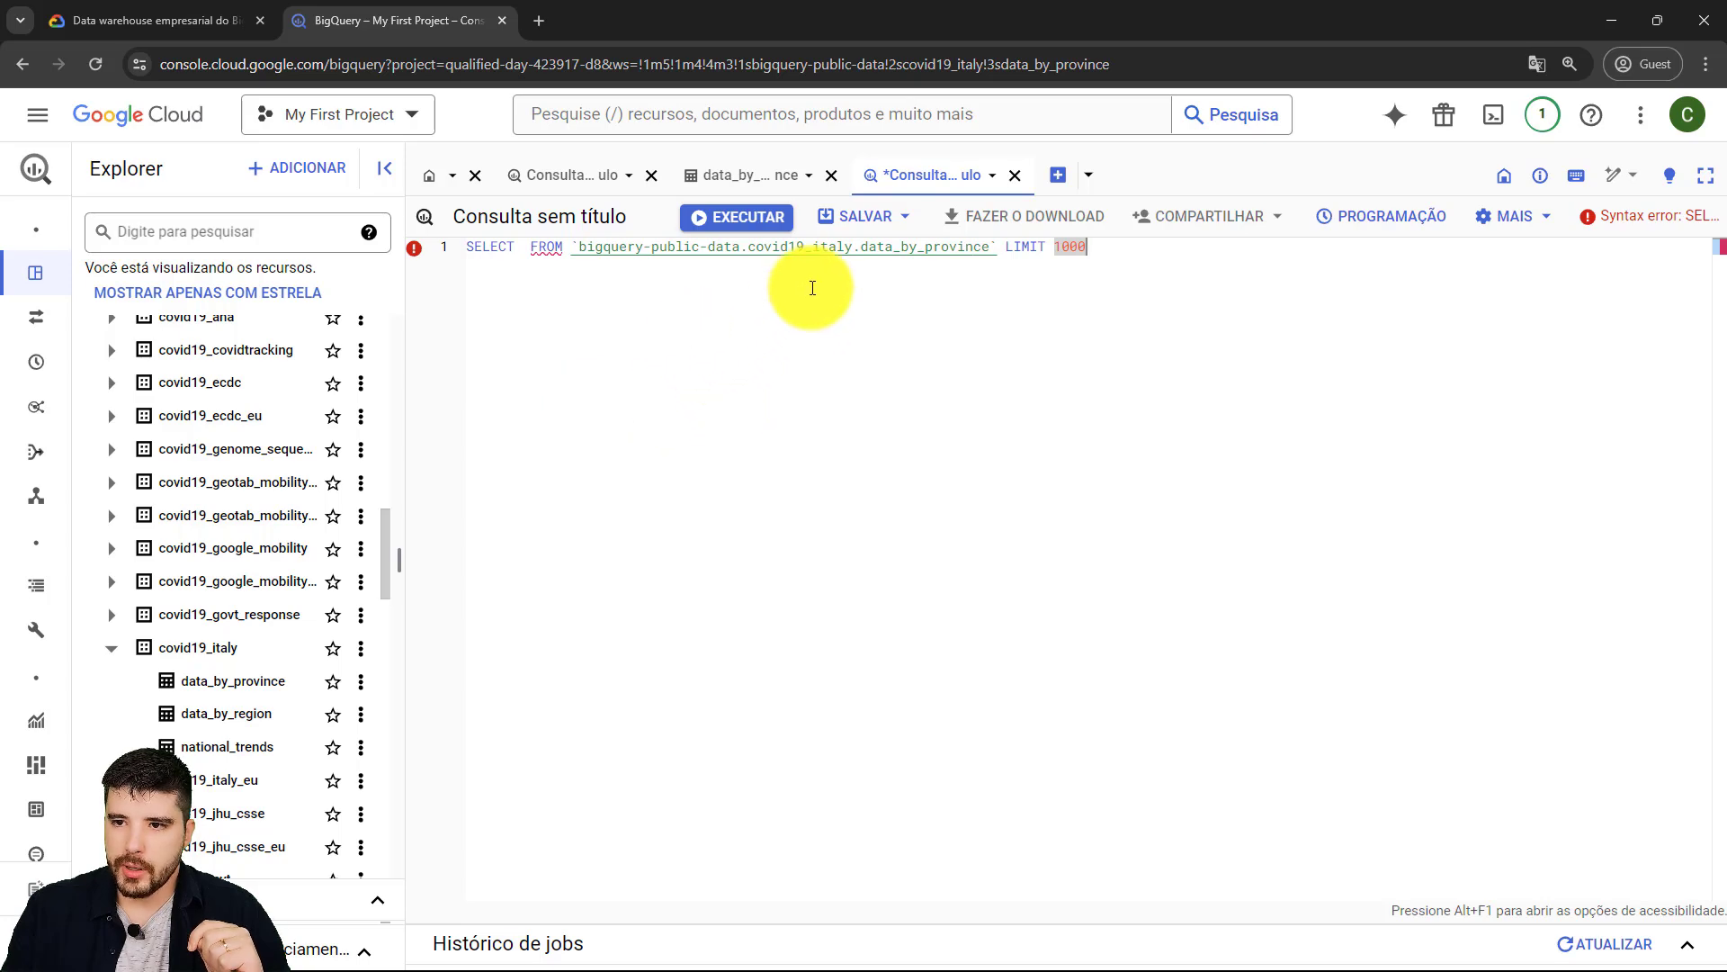
click(749, 186)
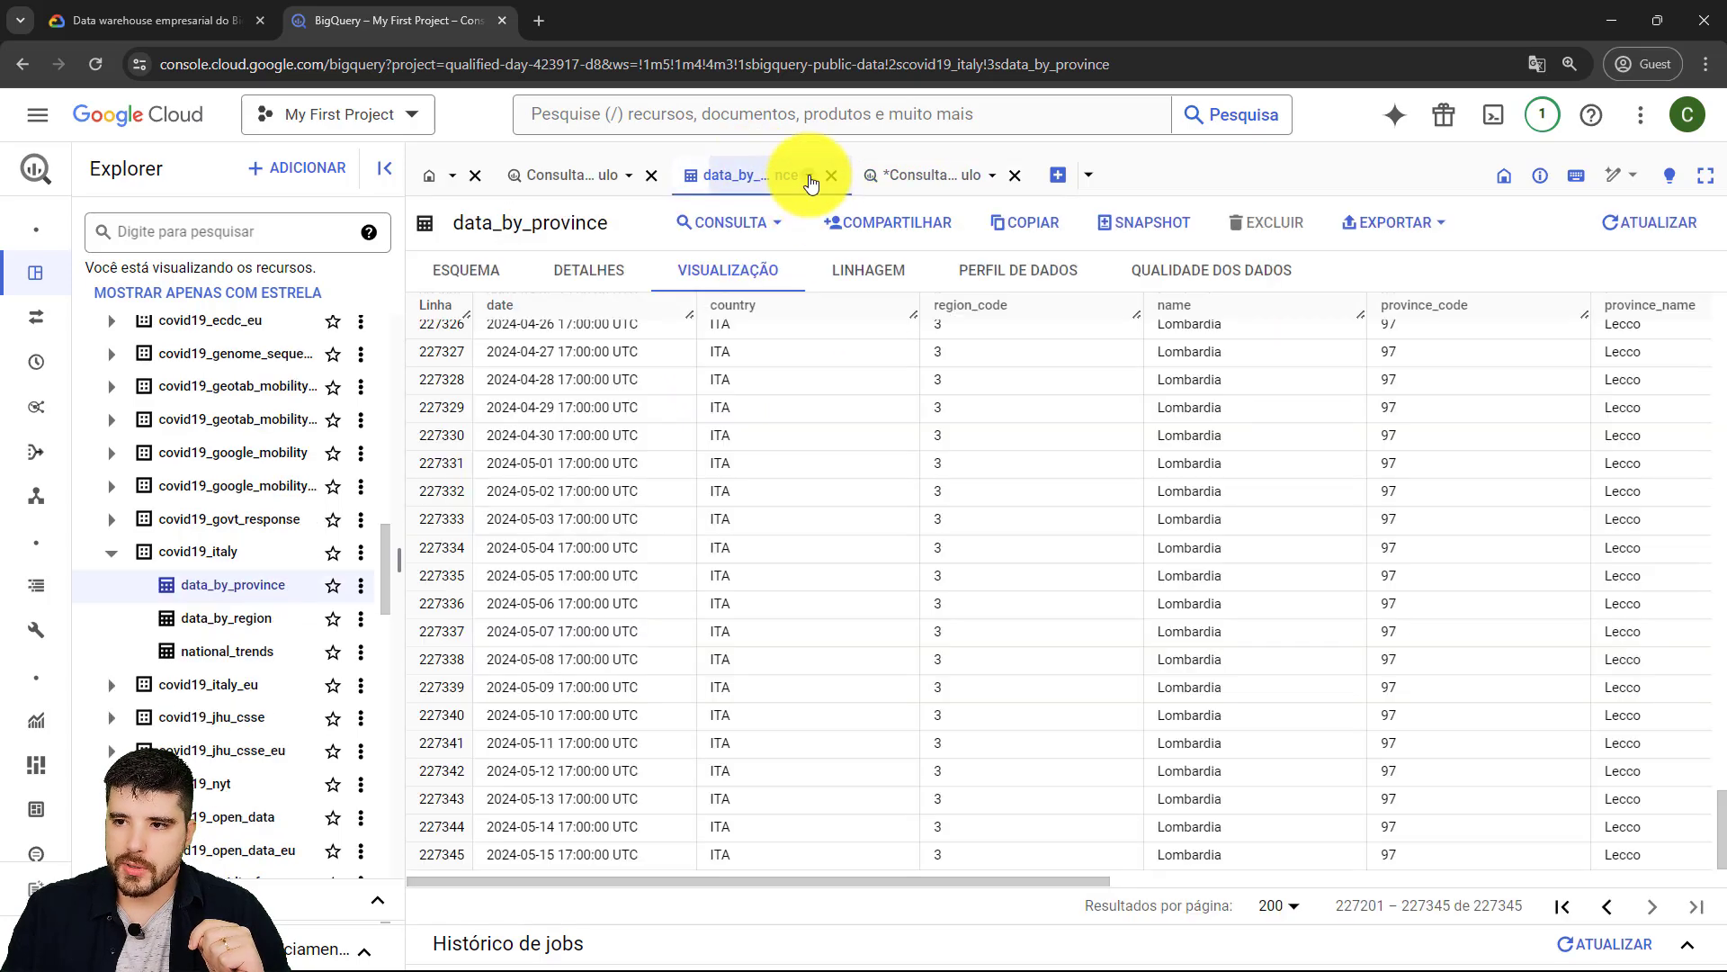
click(809, 175)
click(566, 171)
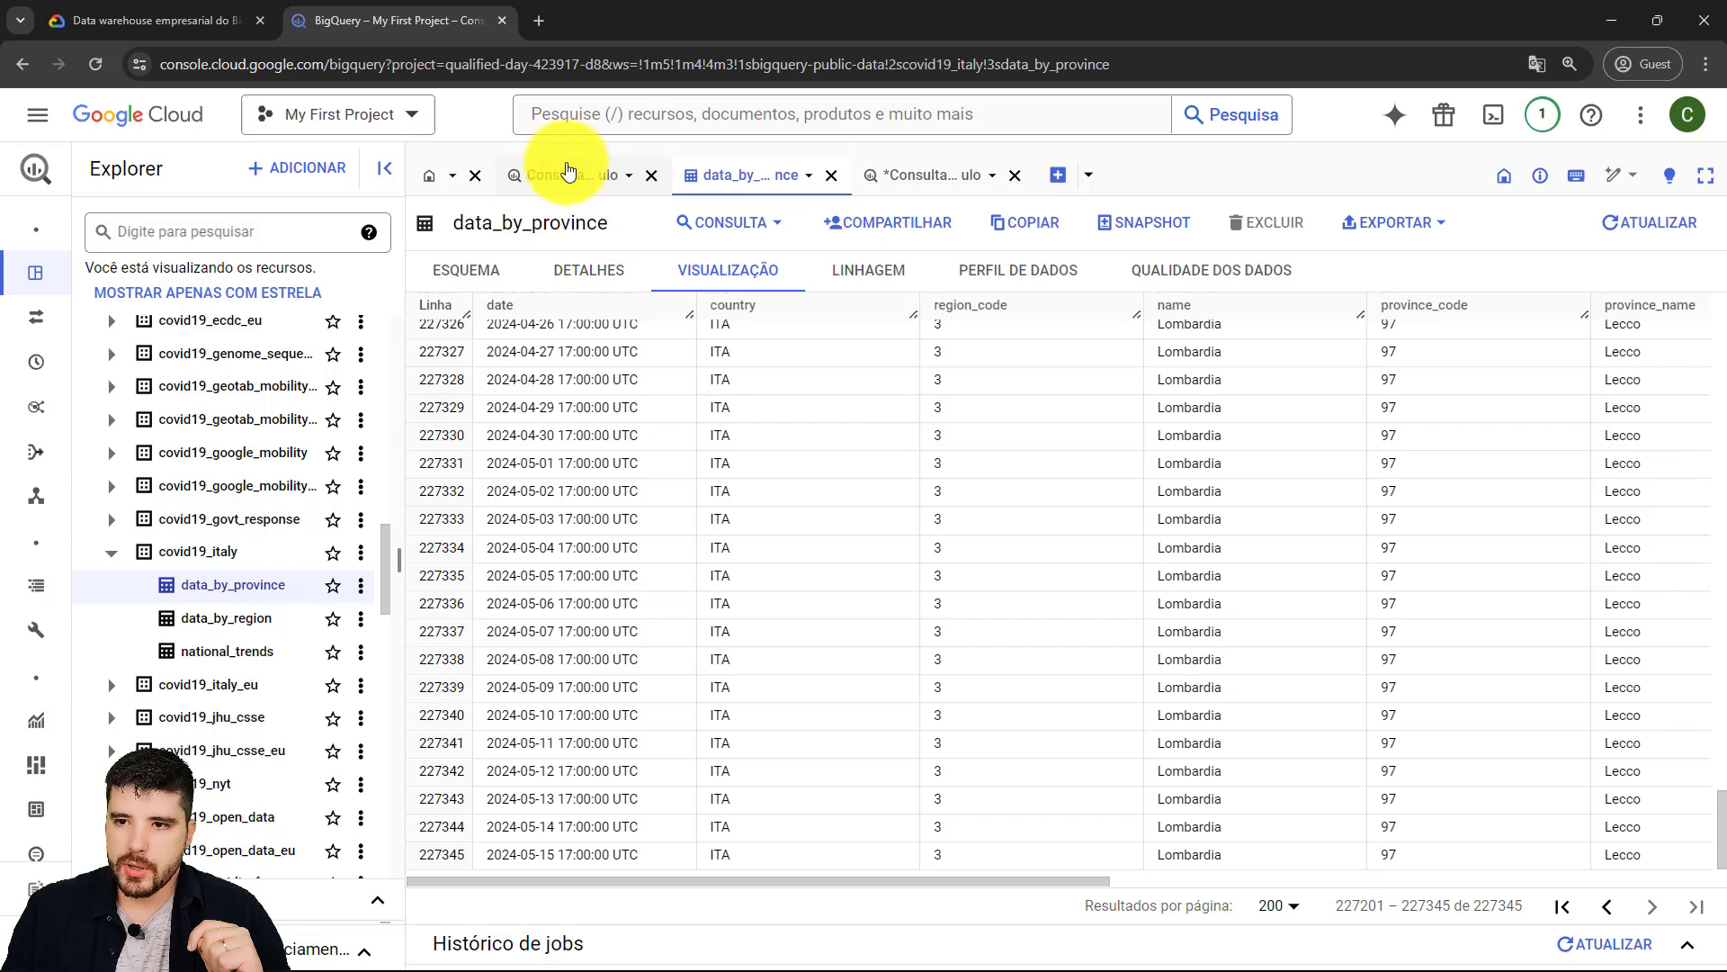
click(569, 171)
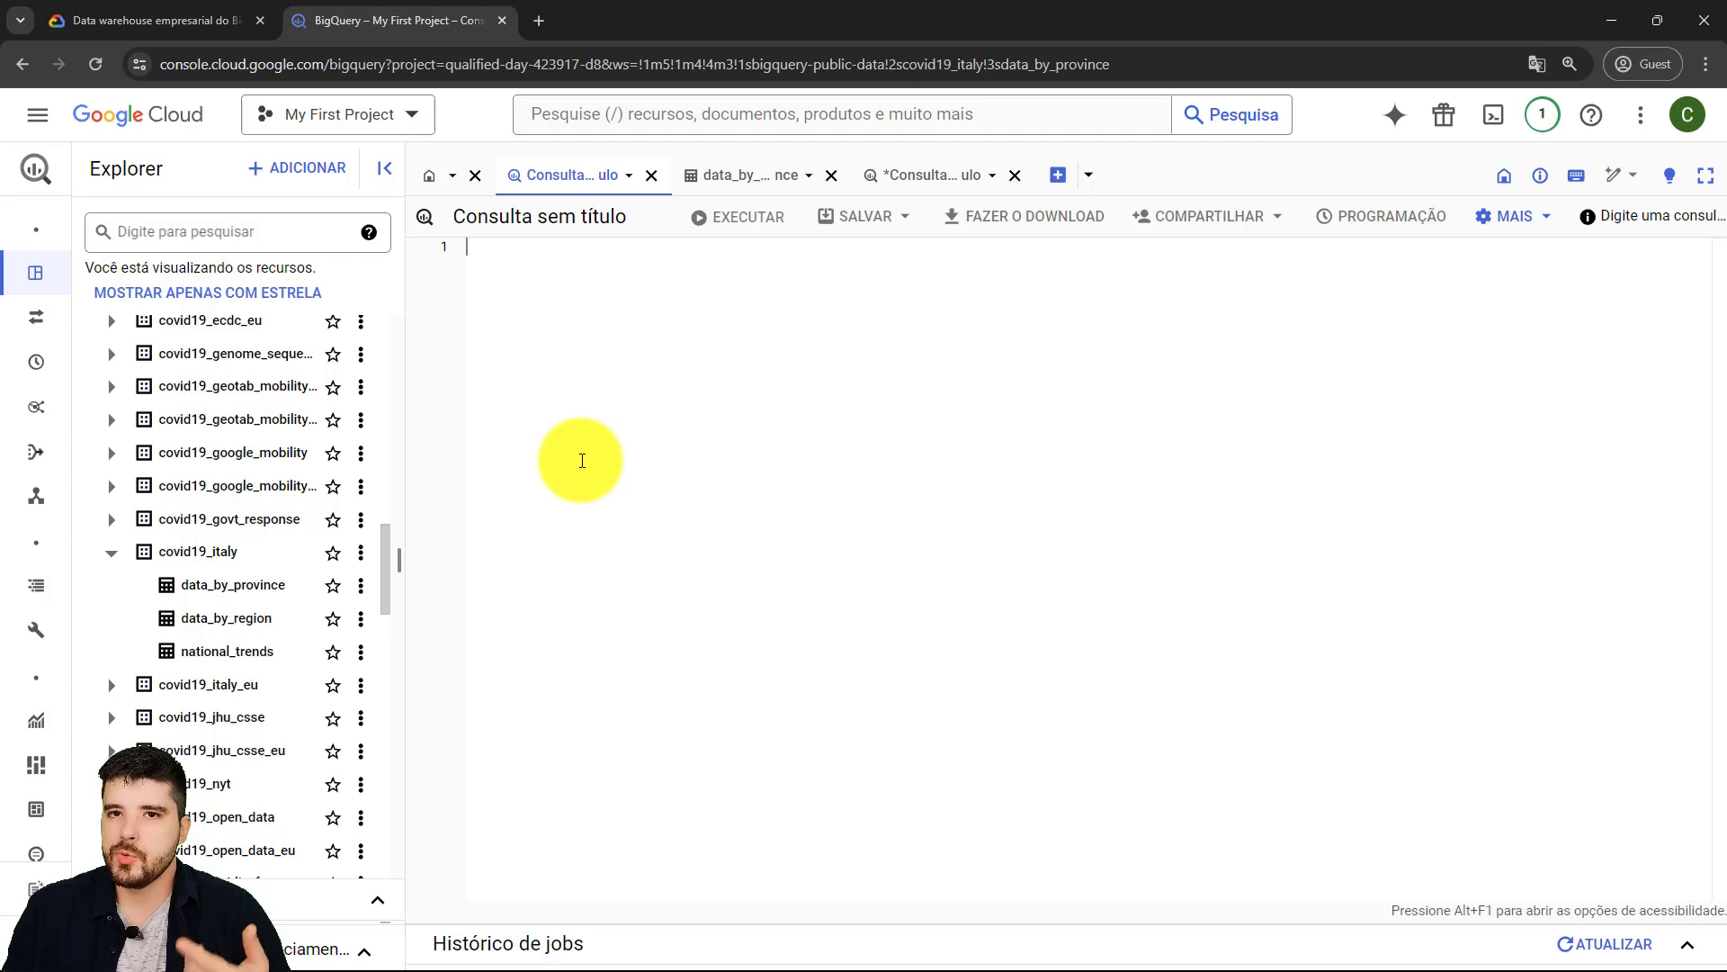
click(935, 178)
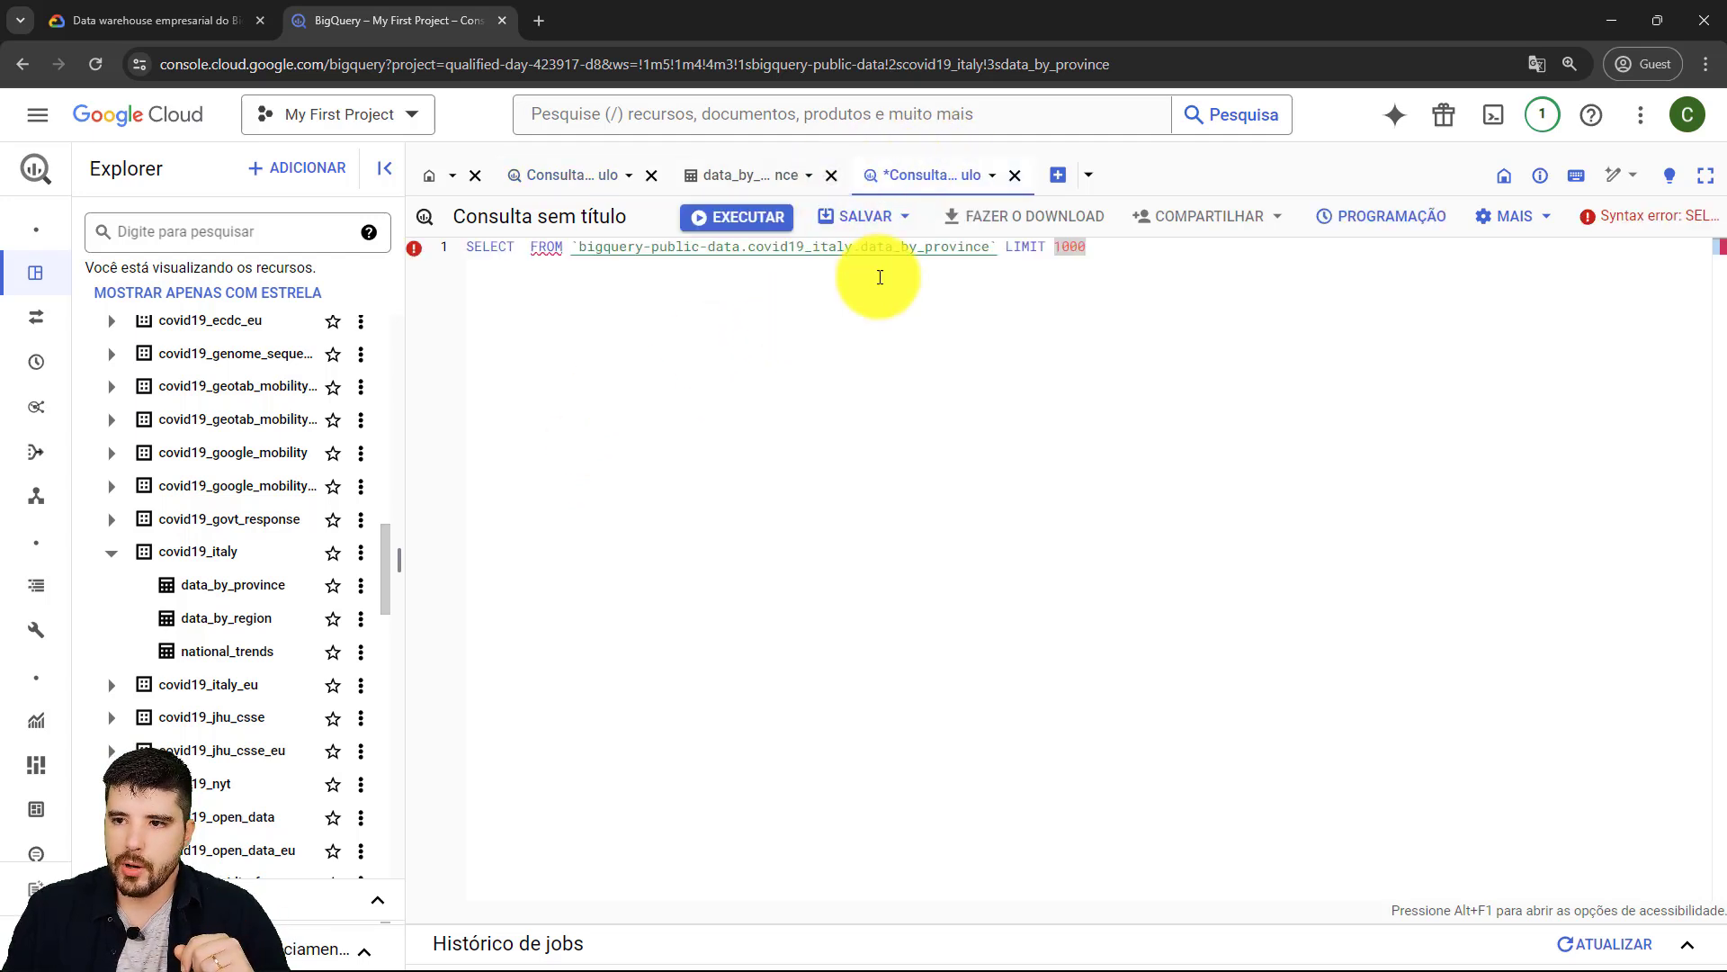
click(733, 176)
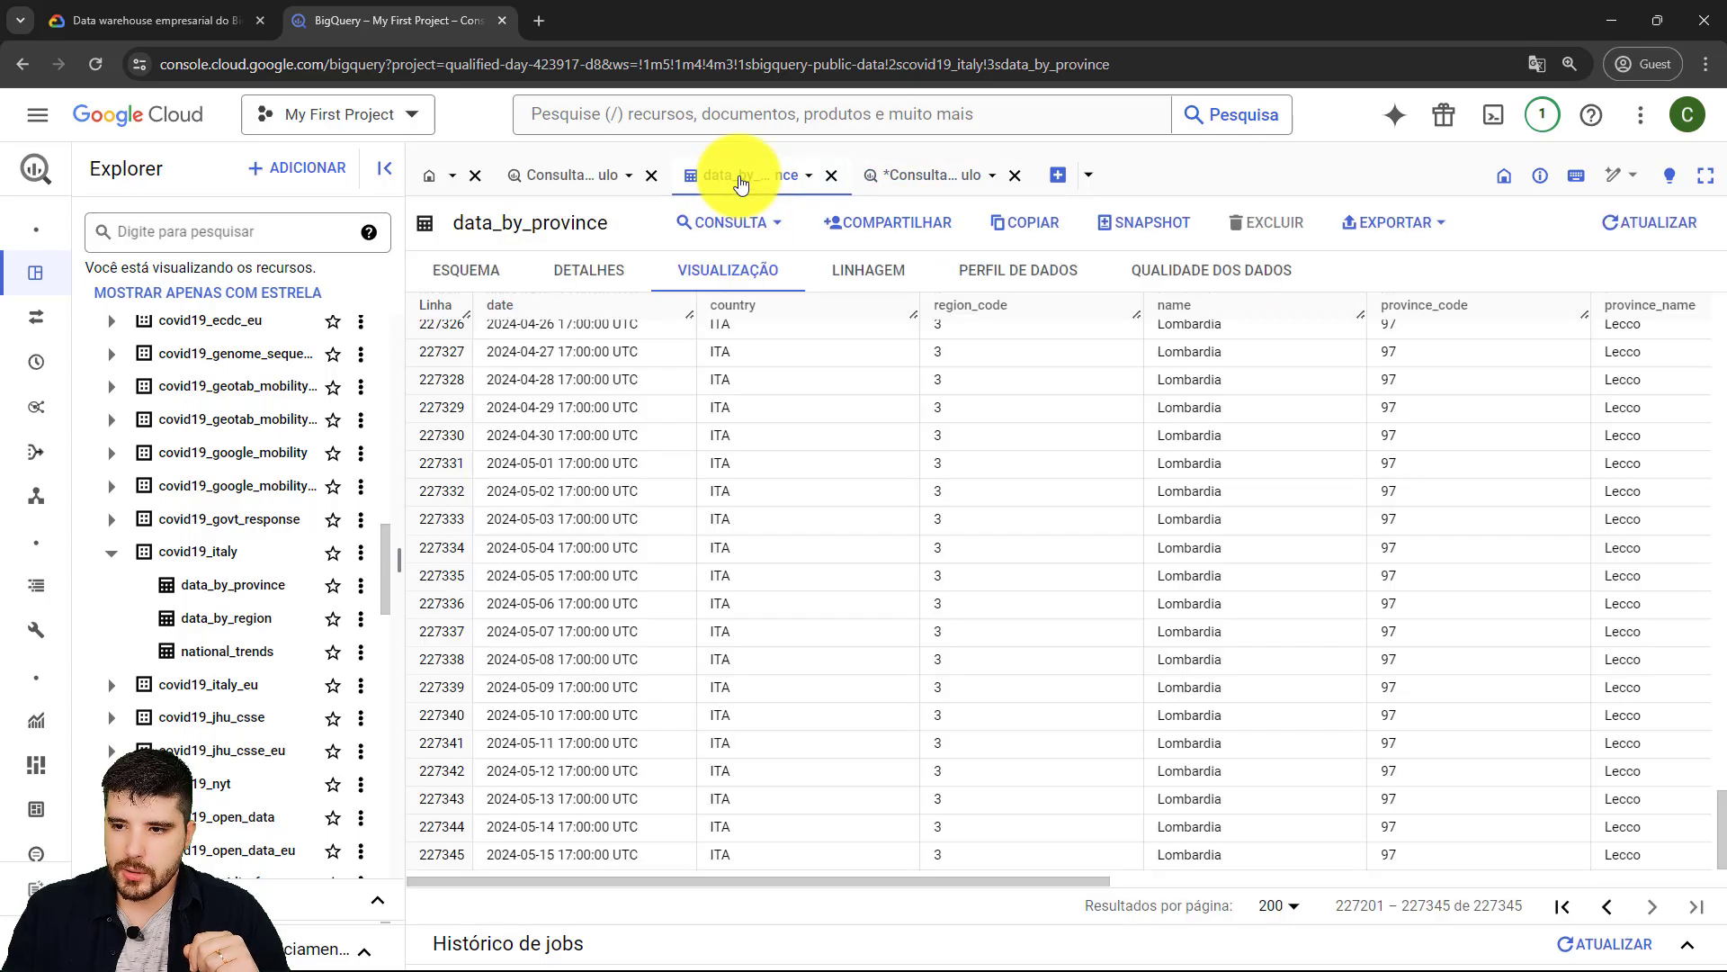
click(1089, 176)
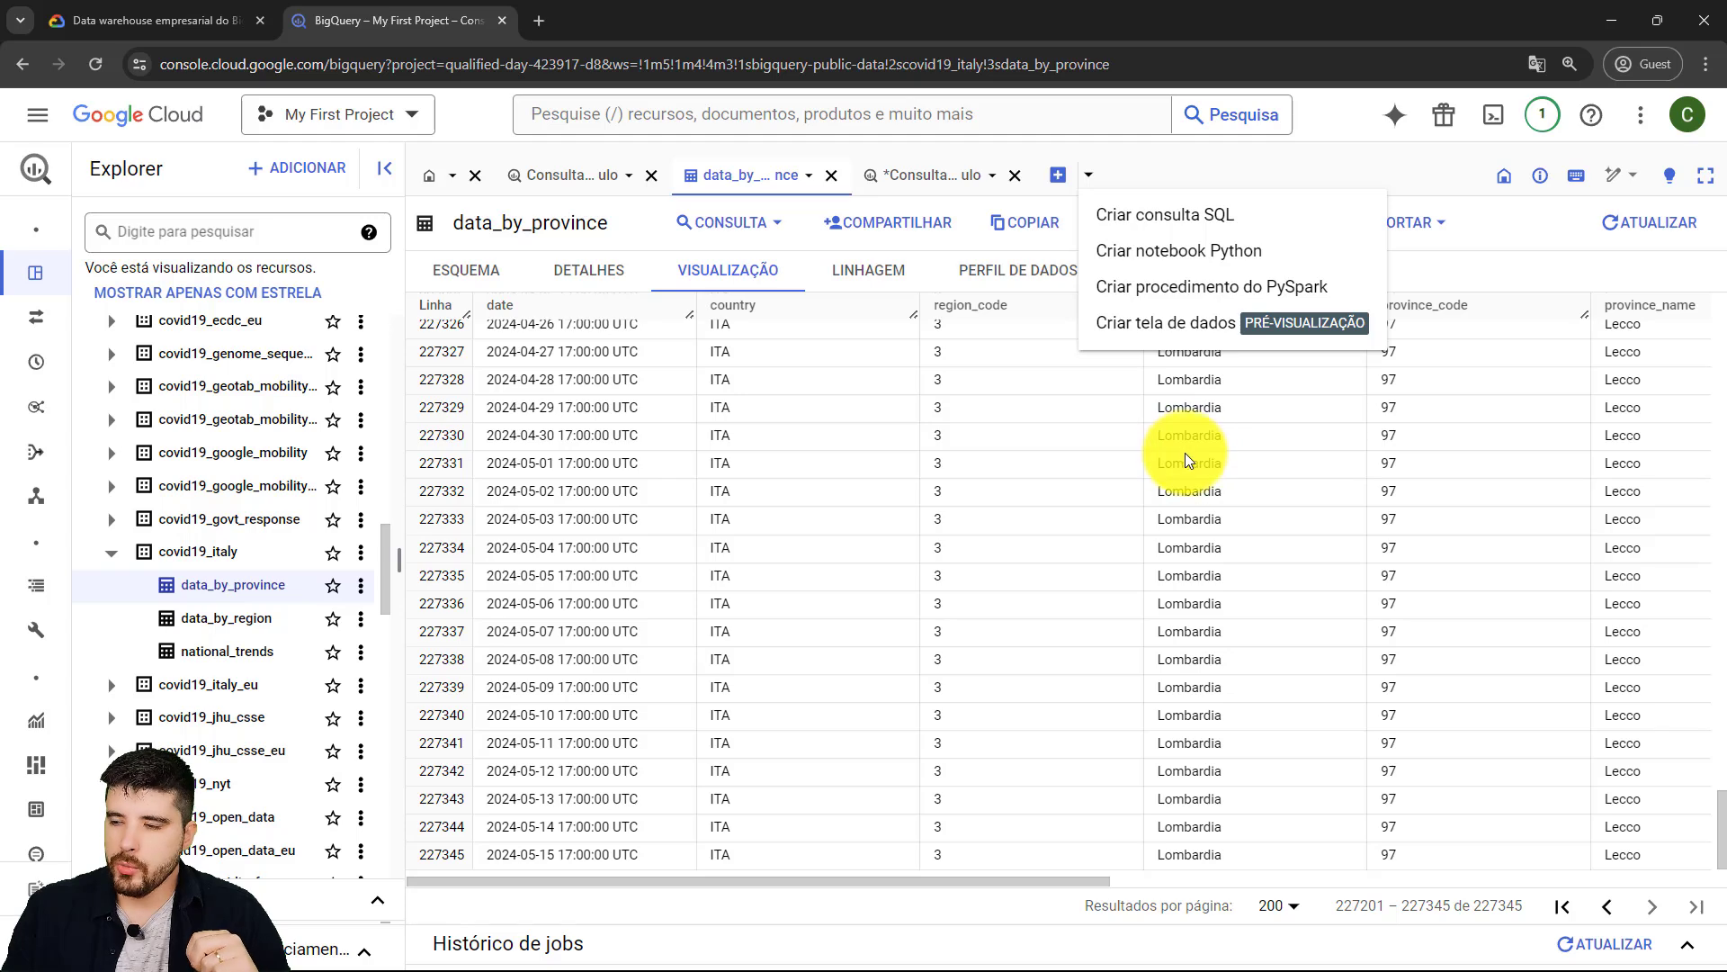
click(1162, 558)
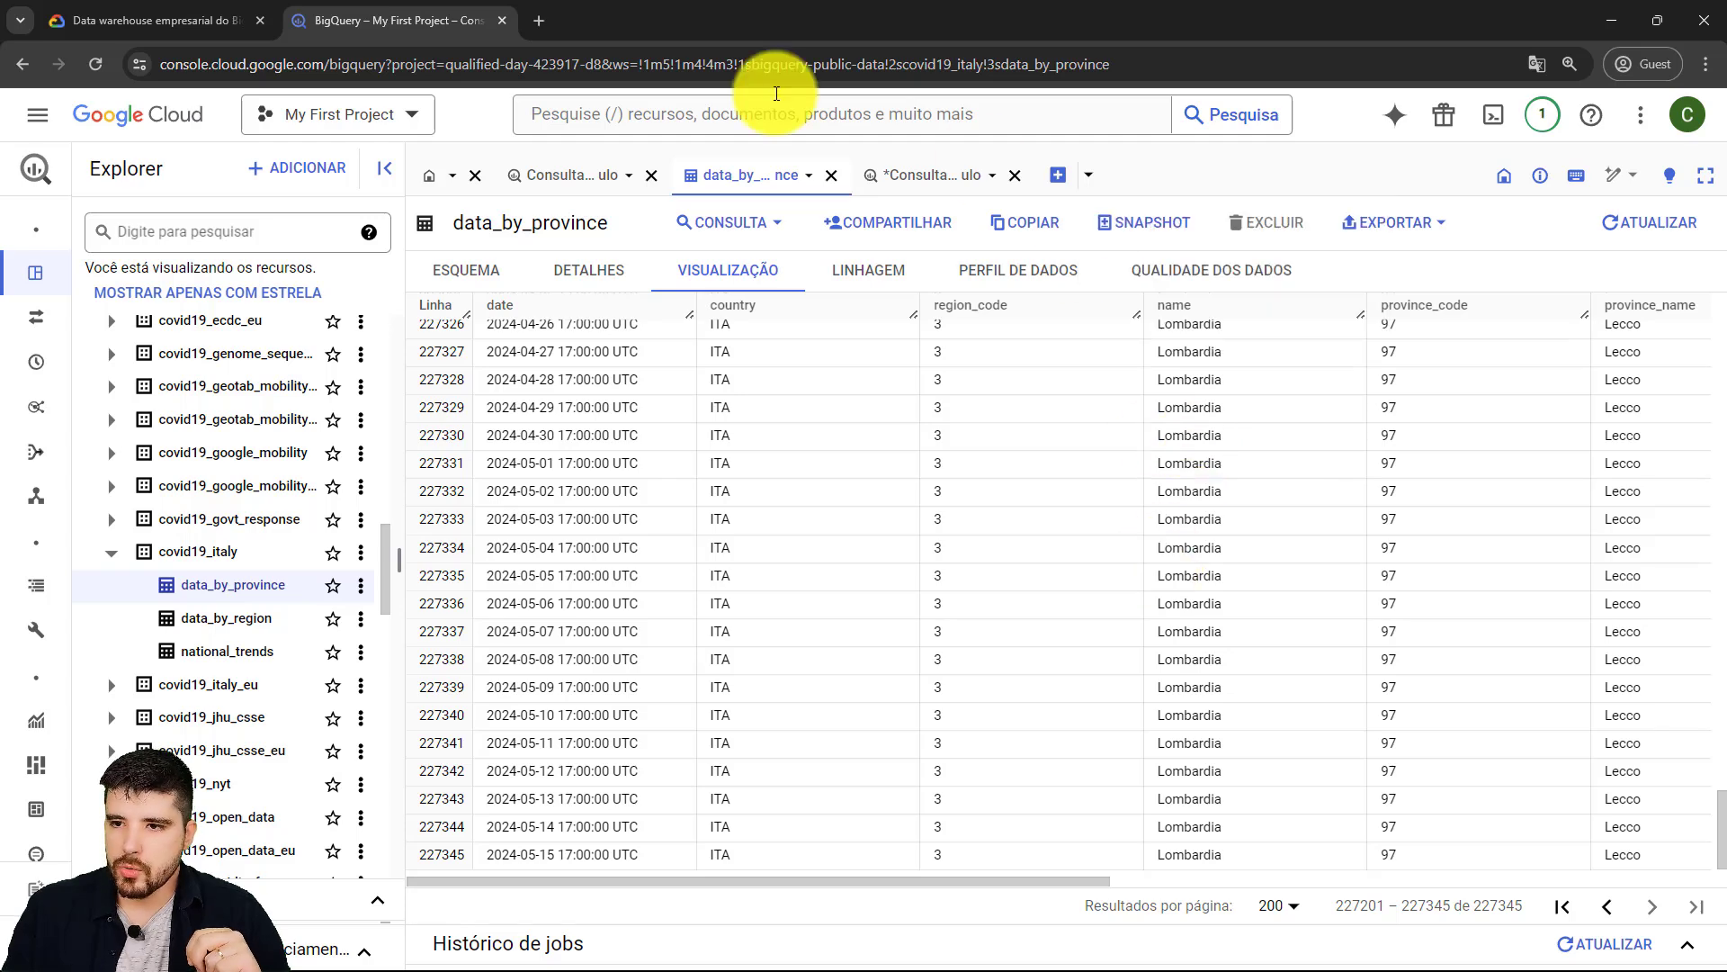
- Complete the data_by_province query to select all columns (*) with LIMIT 10 and run it
click(908, 174)
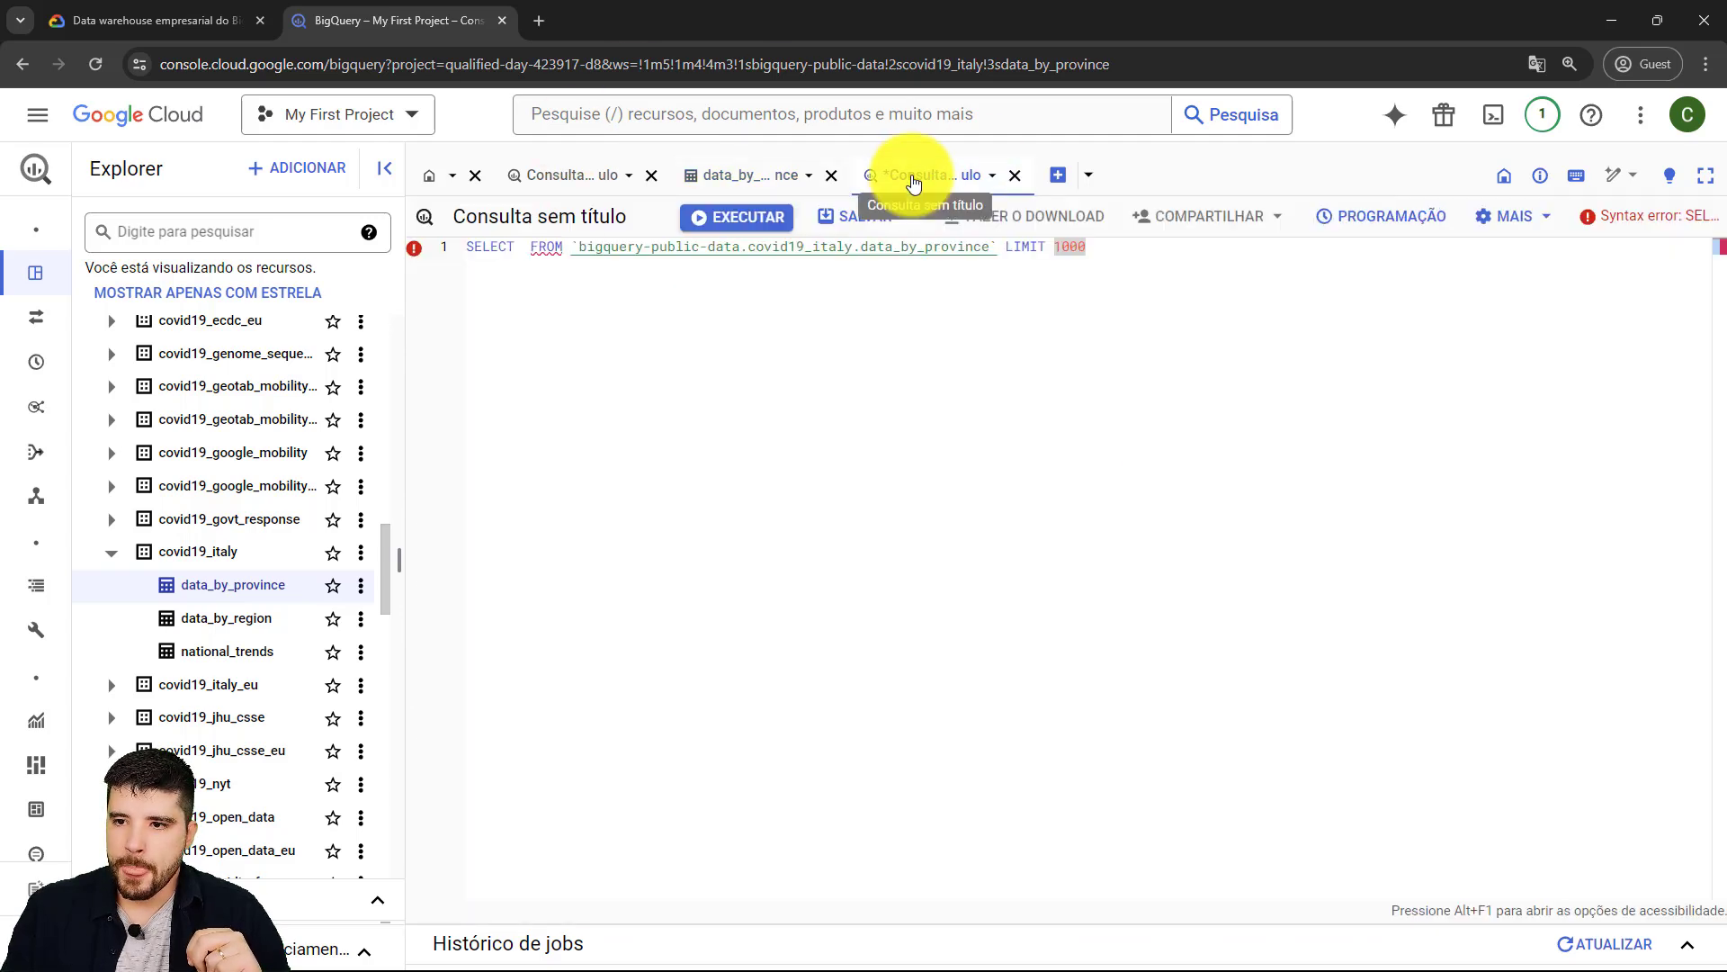
click(528, 245)
text(*)
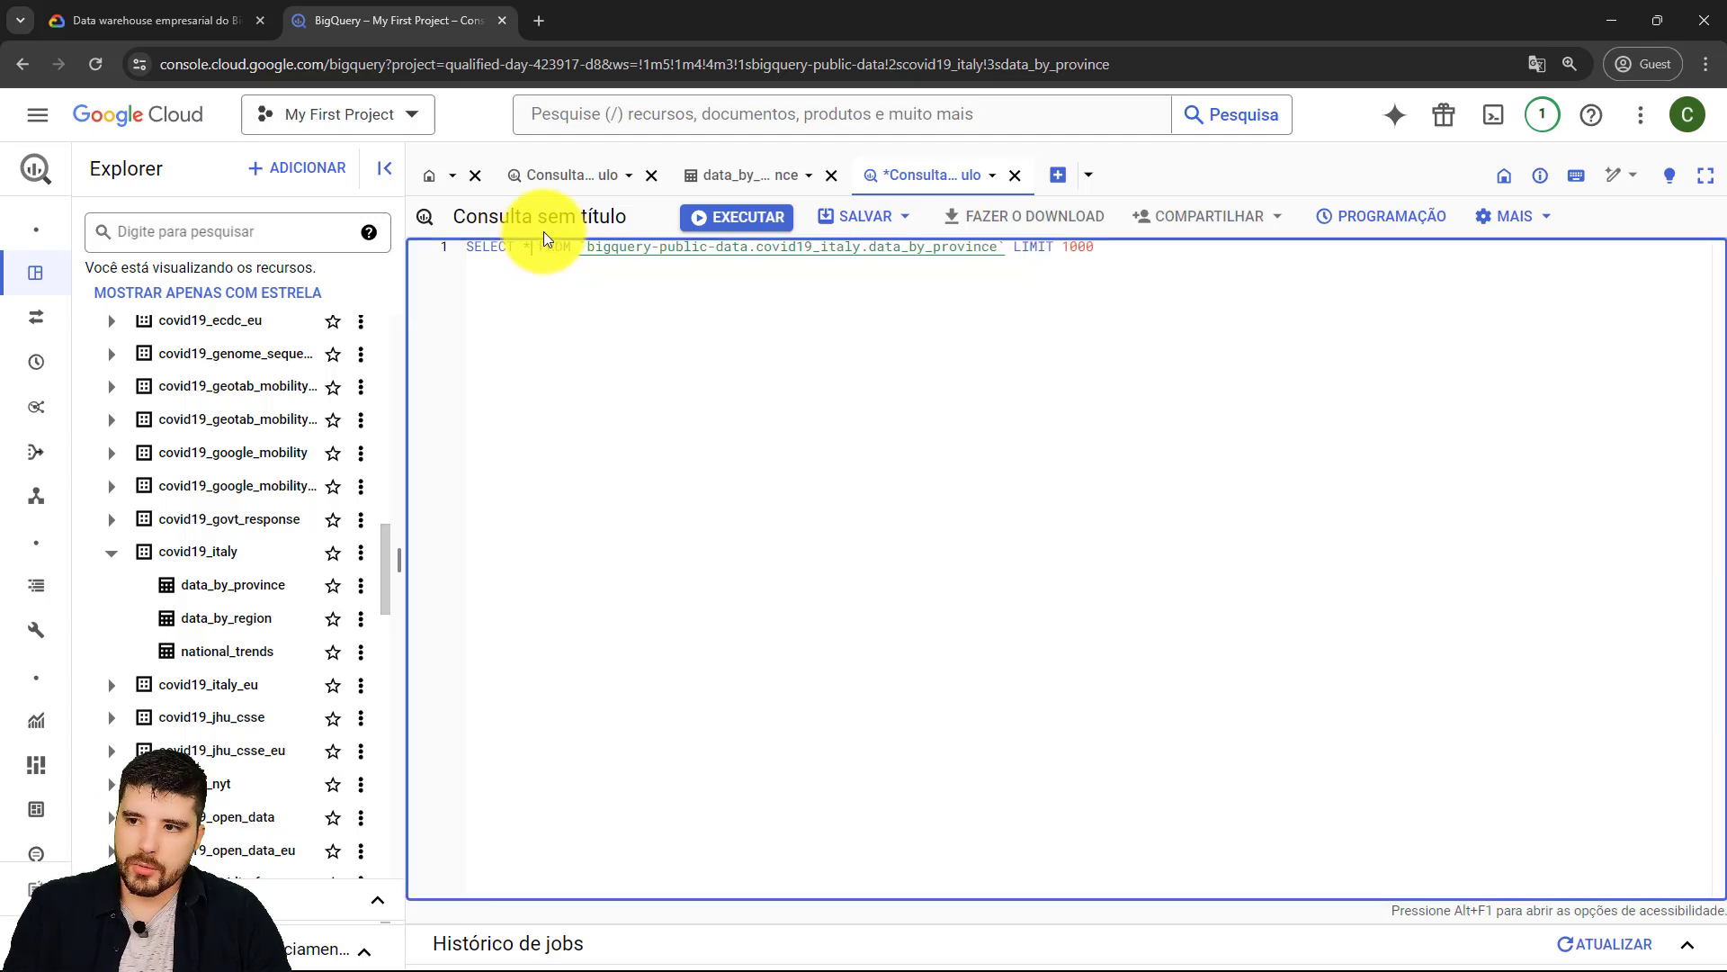
double_click(1075, 246)
text(10)
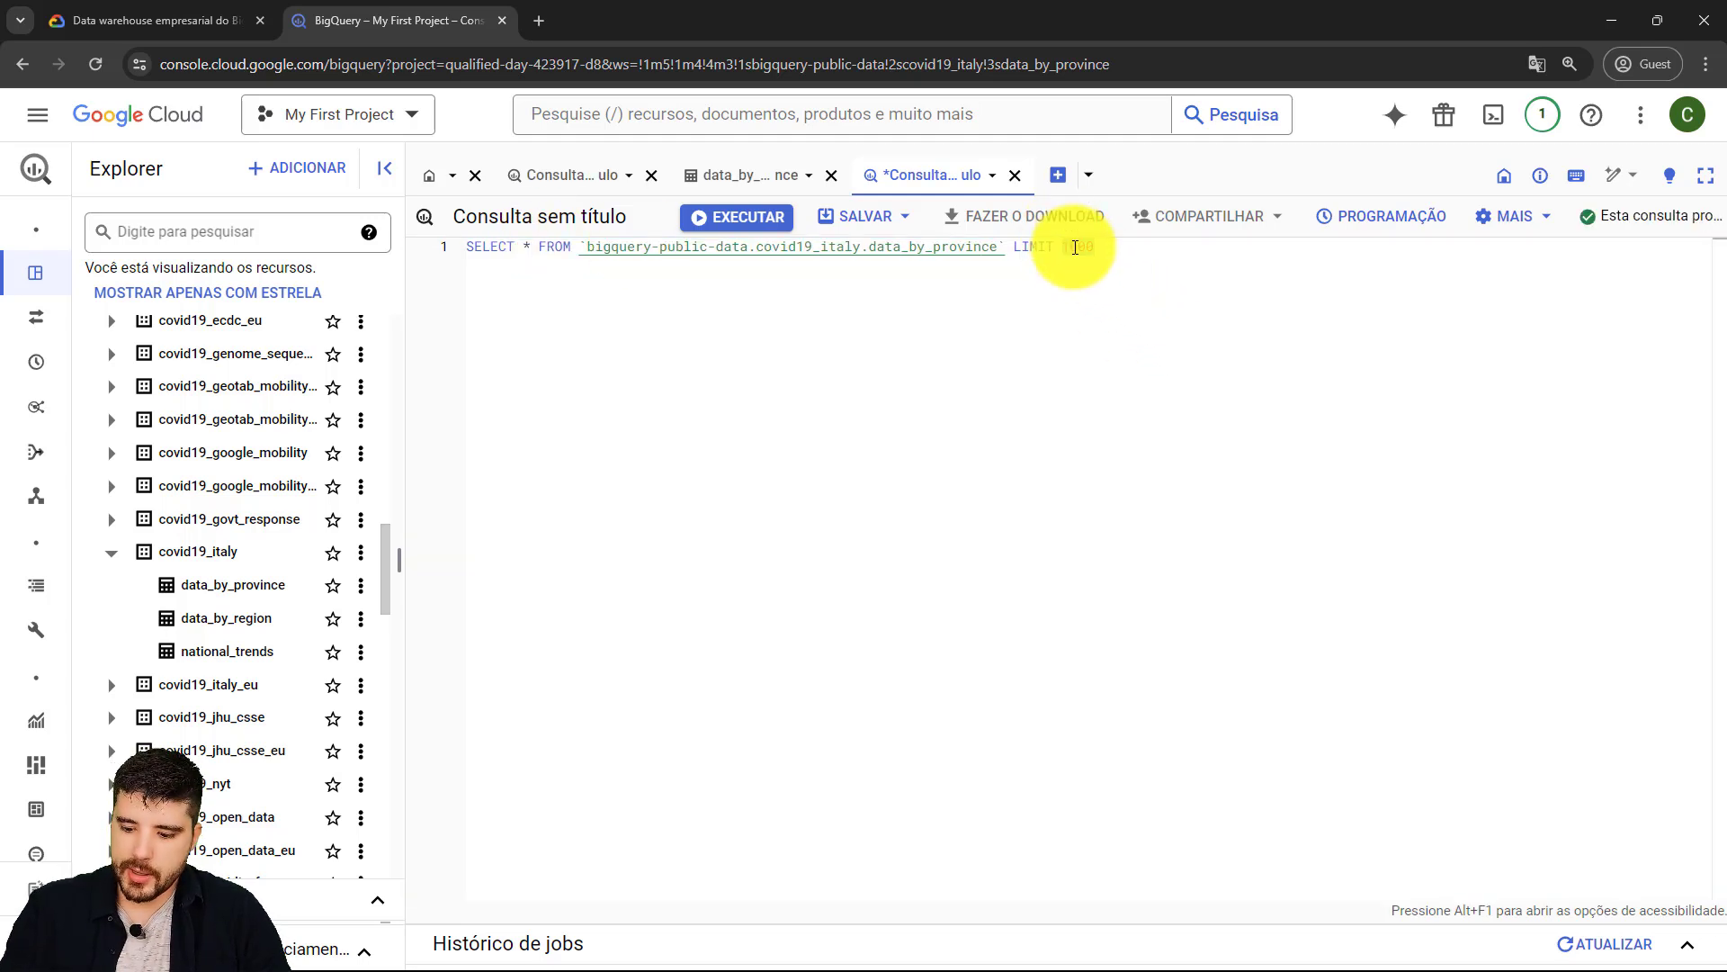
key(ctrl+Return)
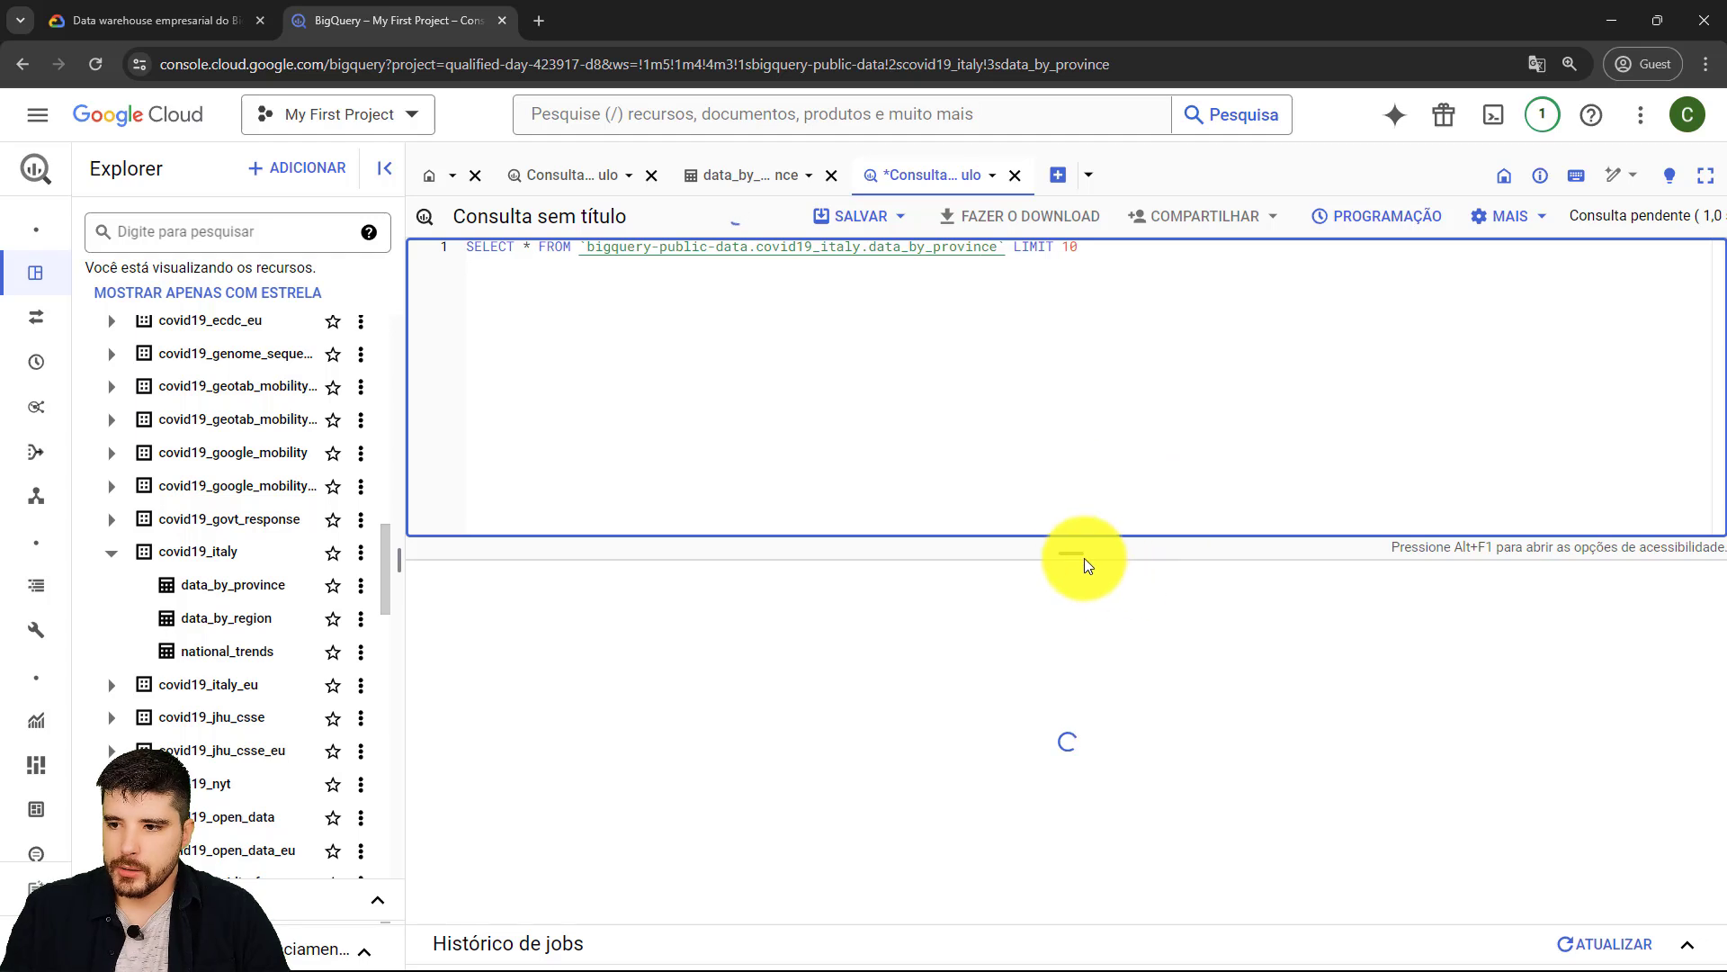
- Enlarge the query results area and review the available formats and destinations for saving the results
drag(1069, 551, 1095, 393)
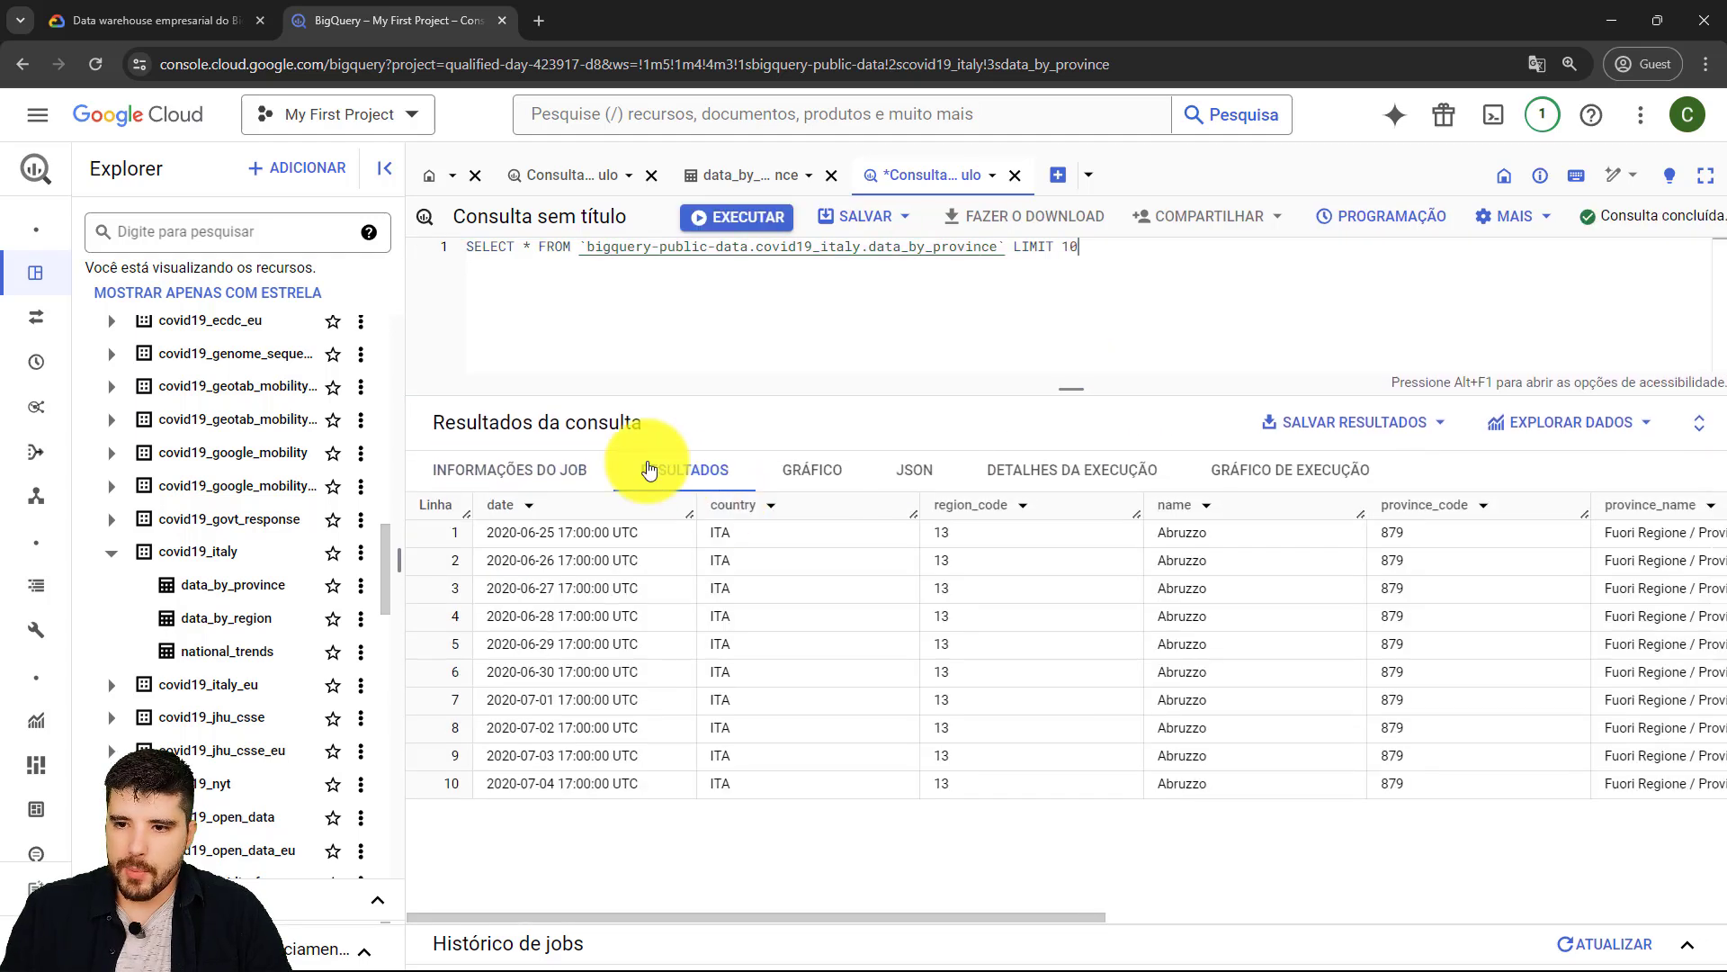
drag(632, 423, 424, 430)
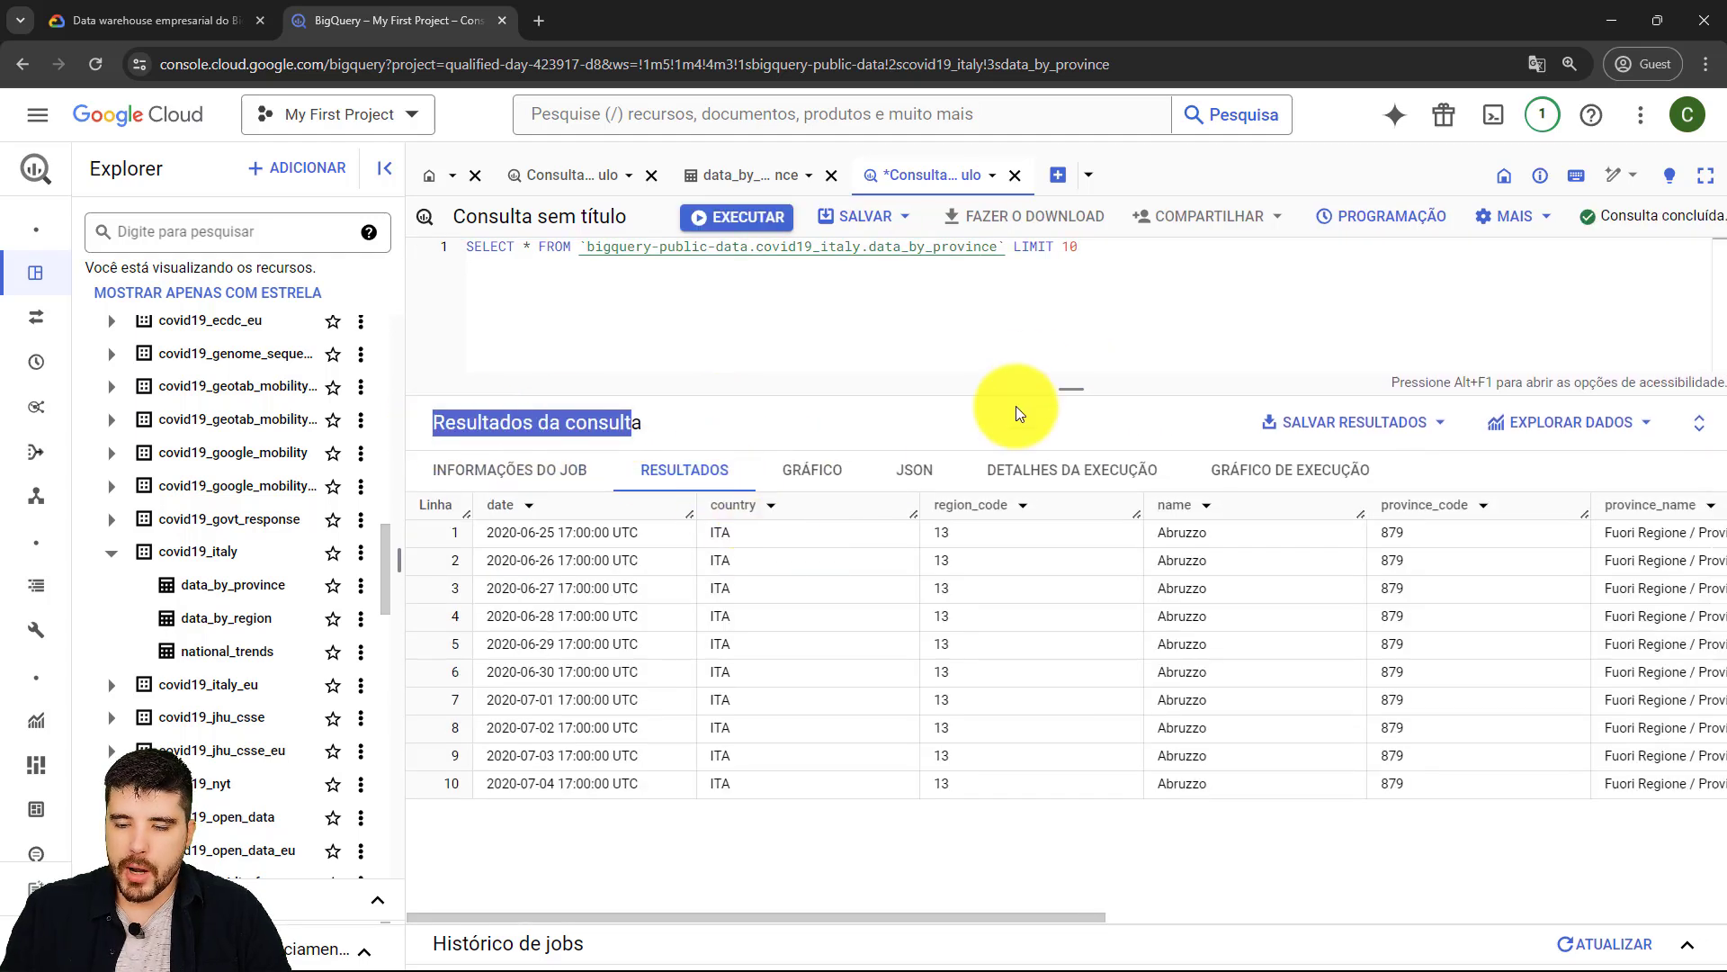
drag(1066, 389, 1066, 317)
click(747, 537)
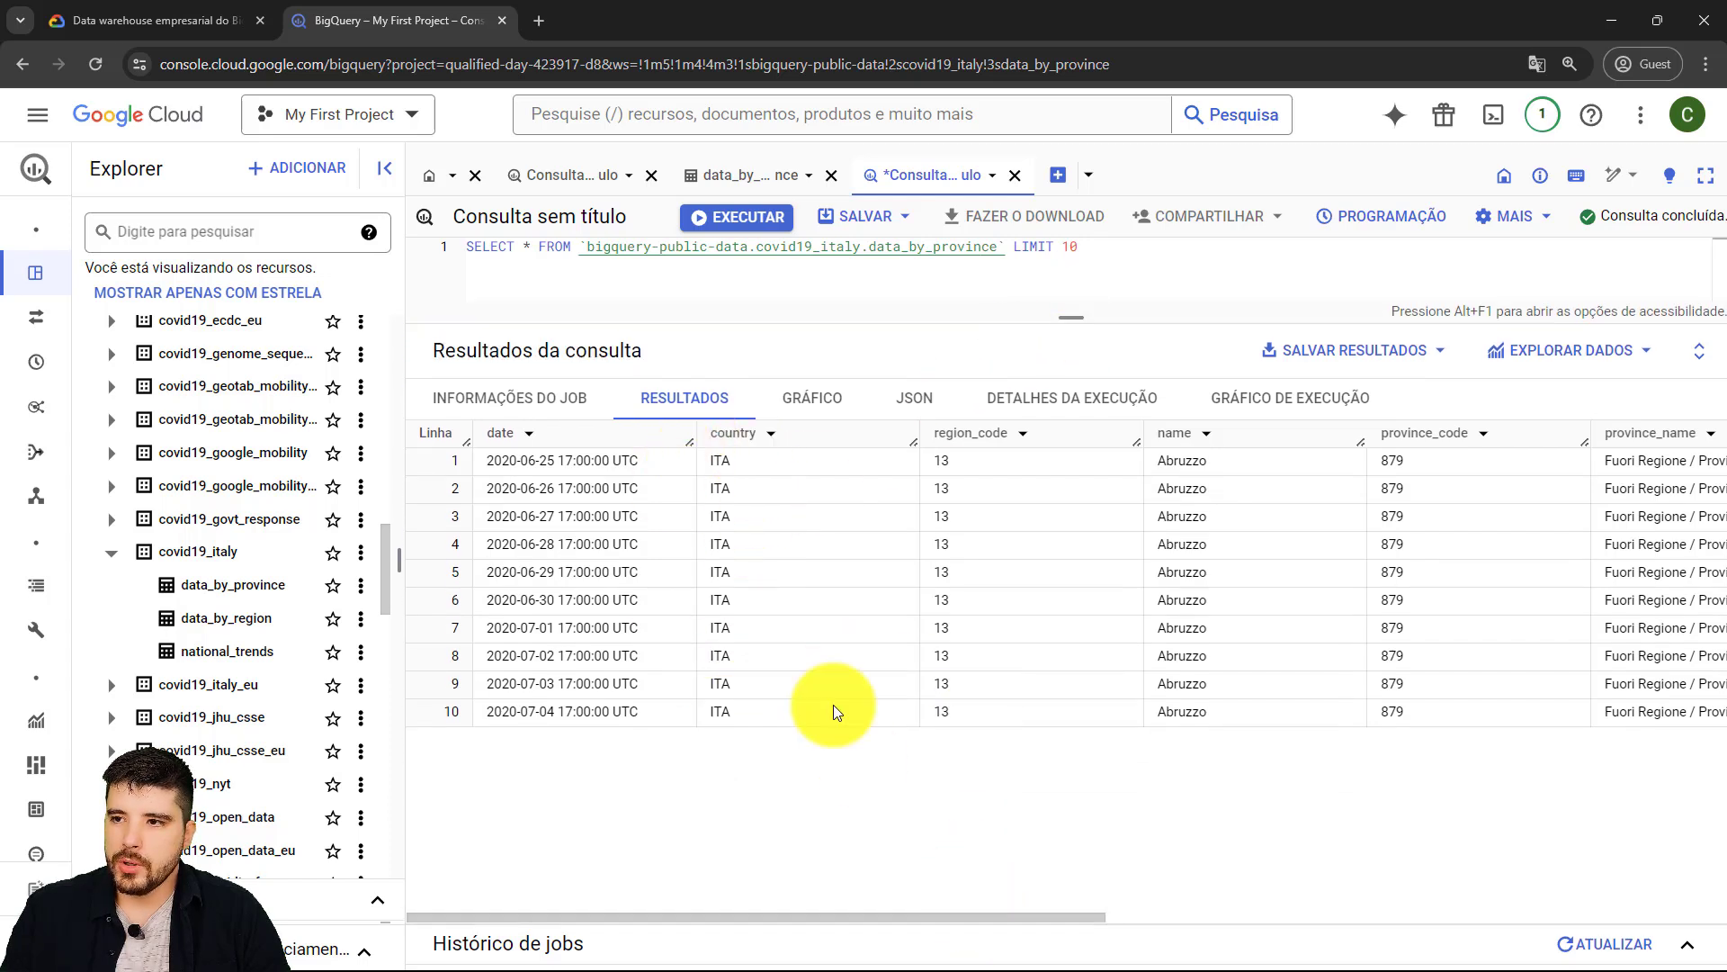
click(1432, 353)
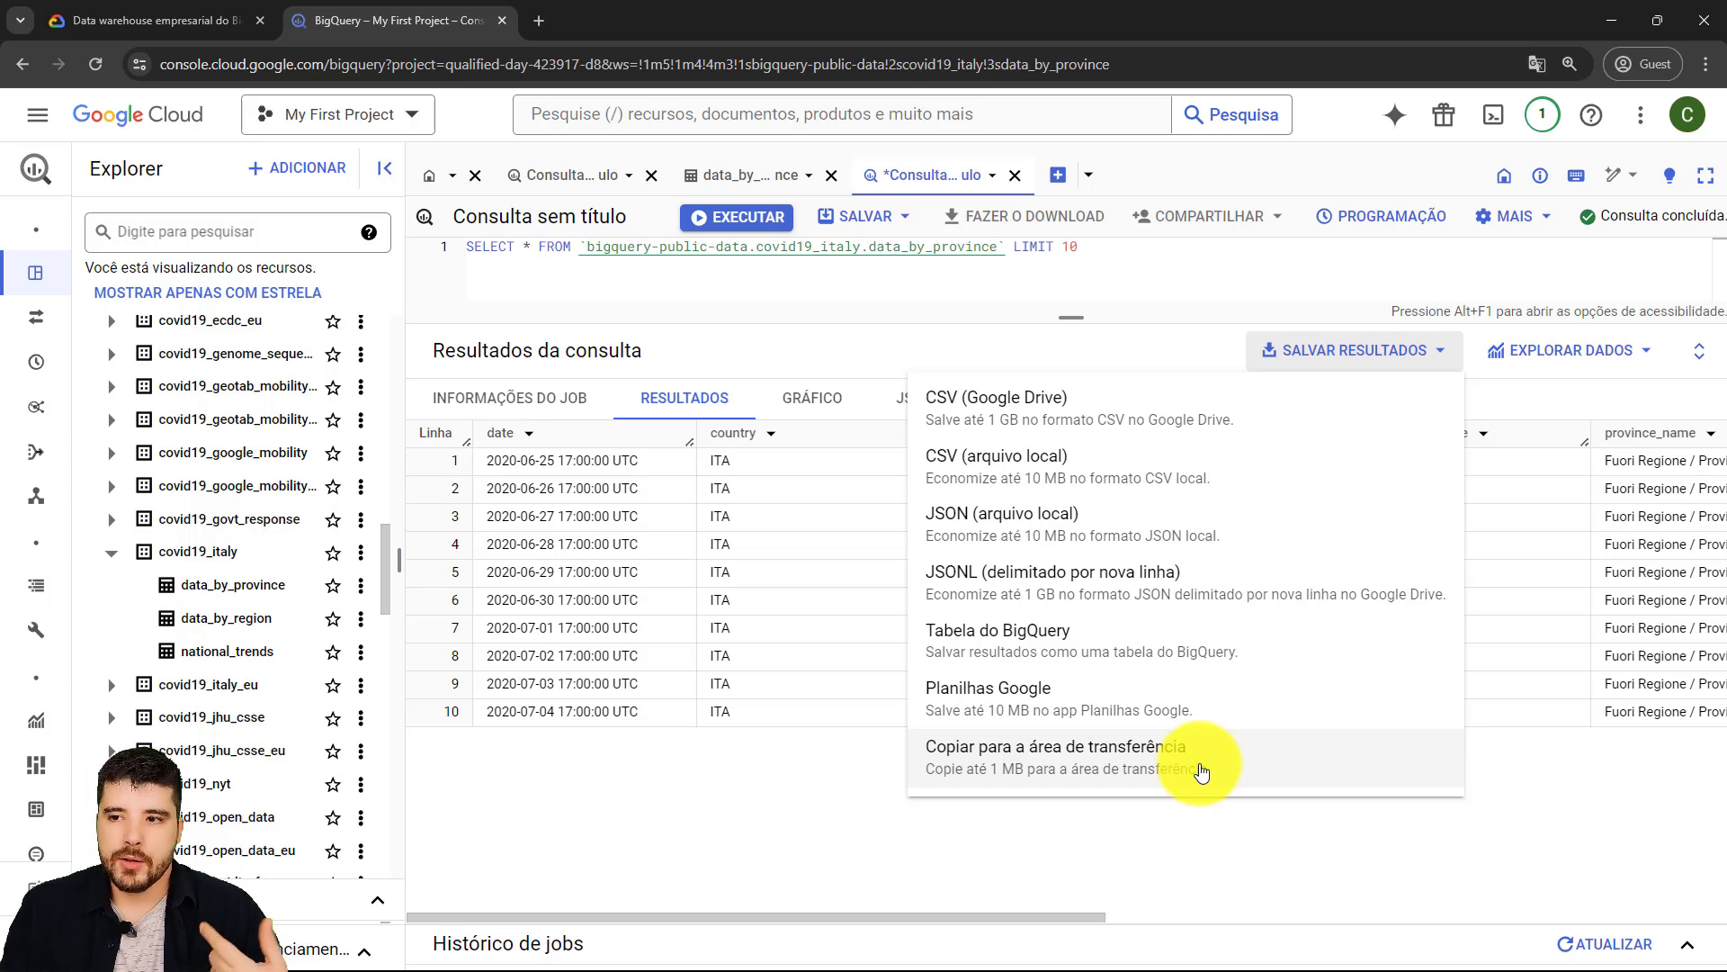
click(796, 819)
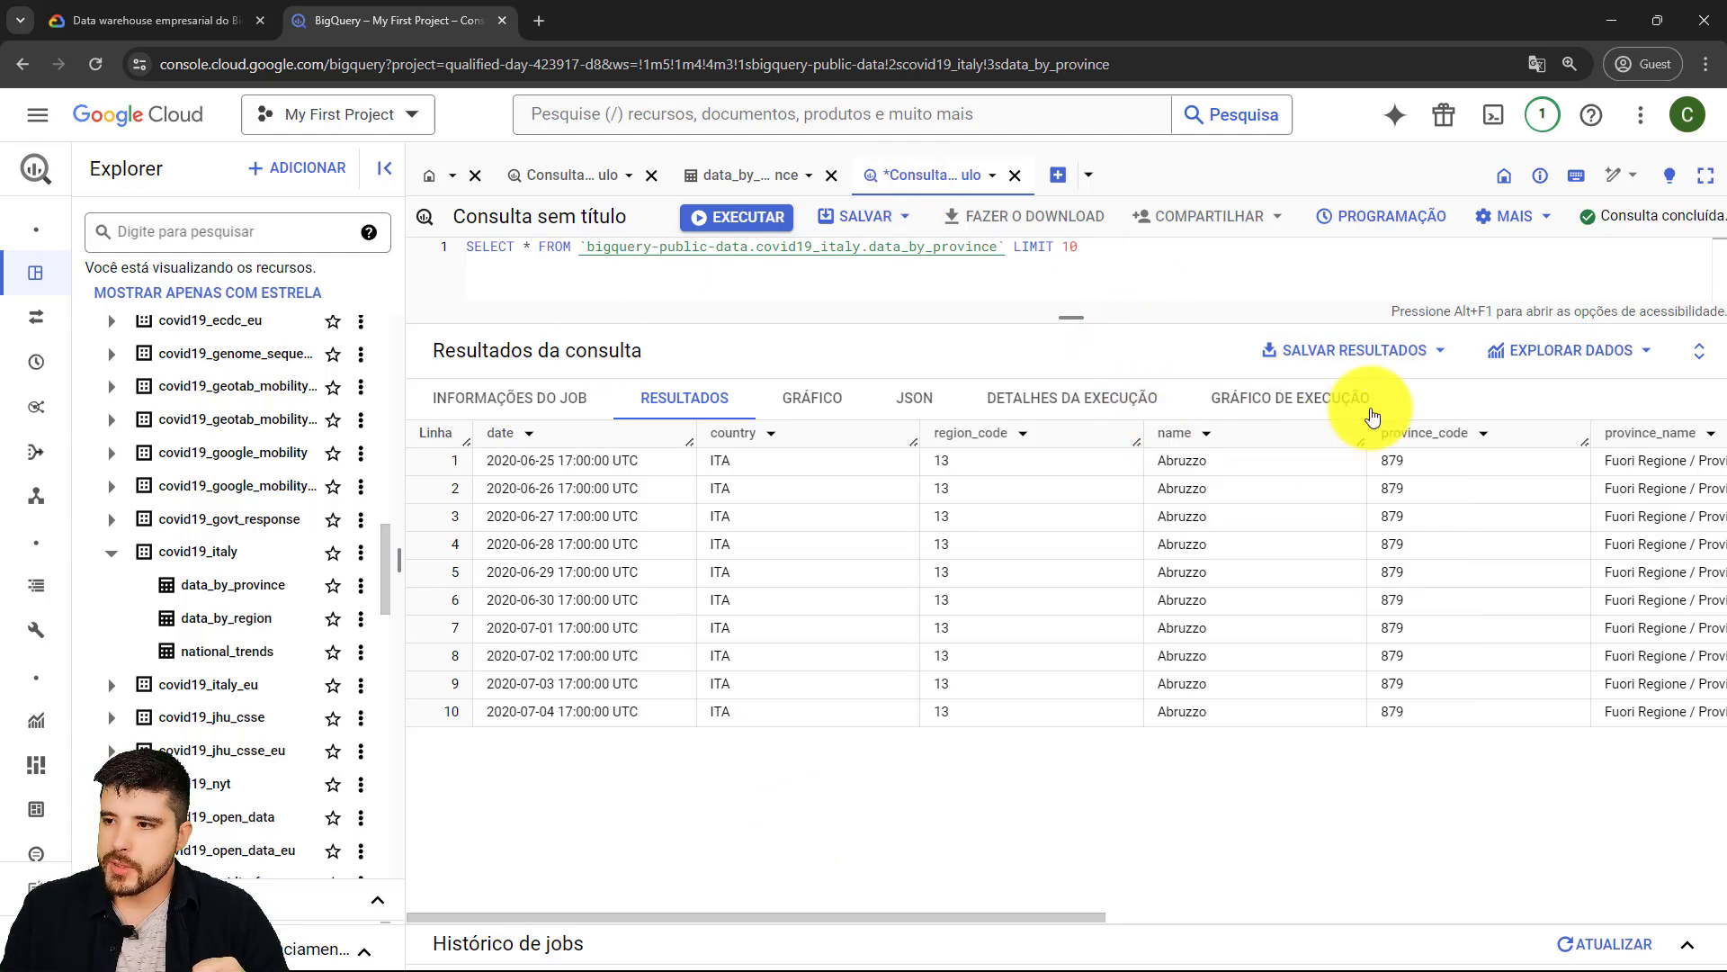
- Review the options for exploring the results in other tools and view the result columns through to note
click(1646, 356)
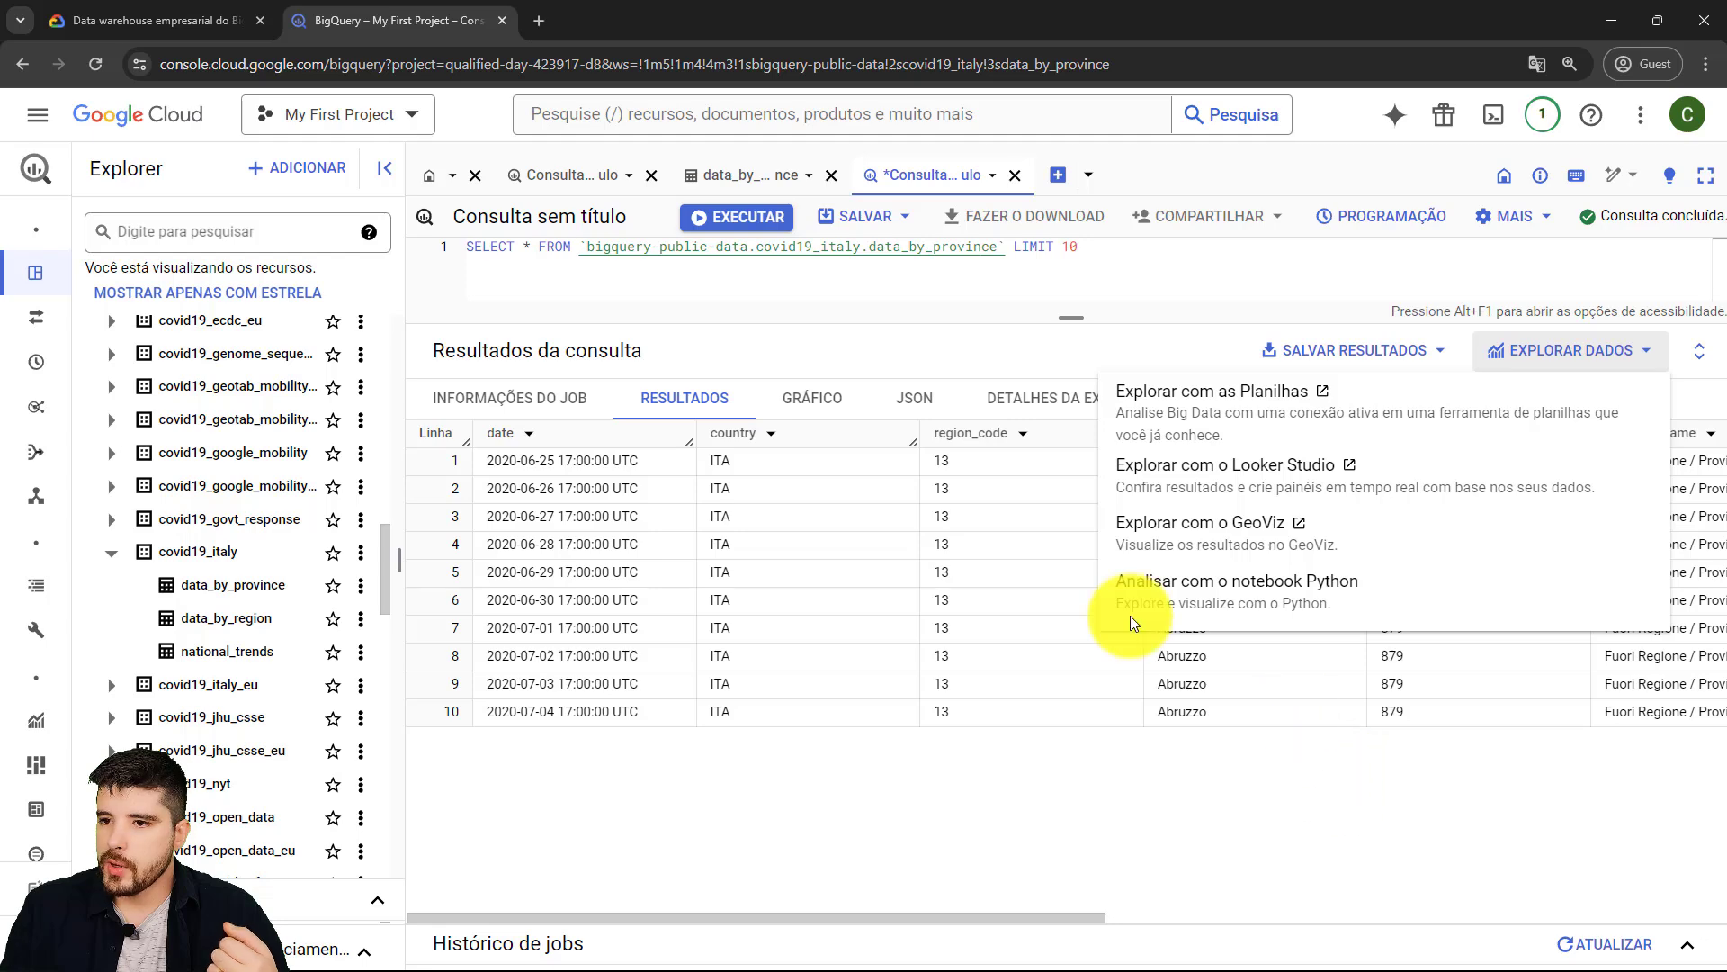
click(973, 565)
scroll(974, 918, right, 5)
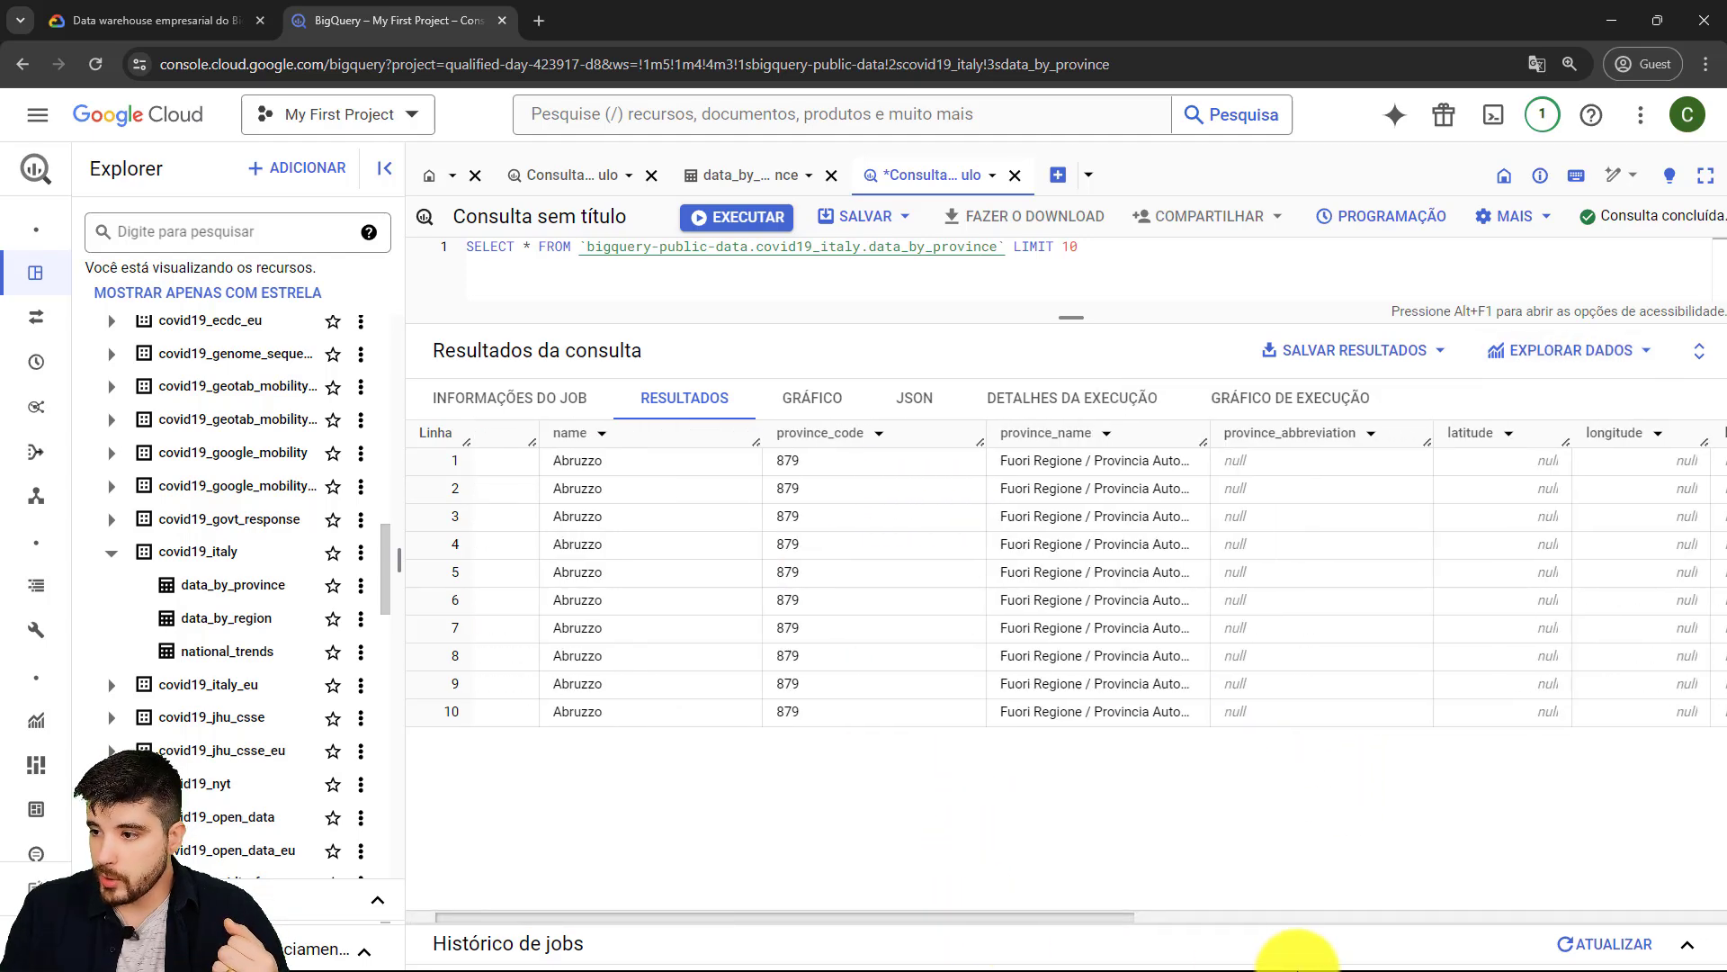
scroll(1297, 917, right, 8)
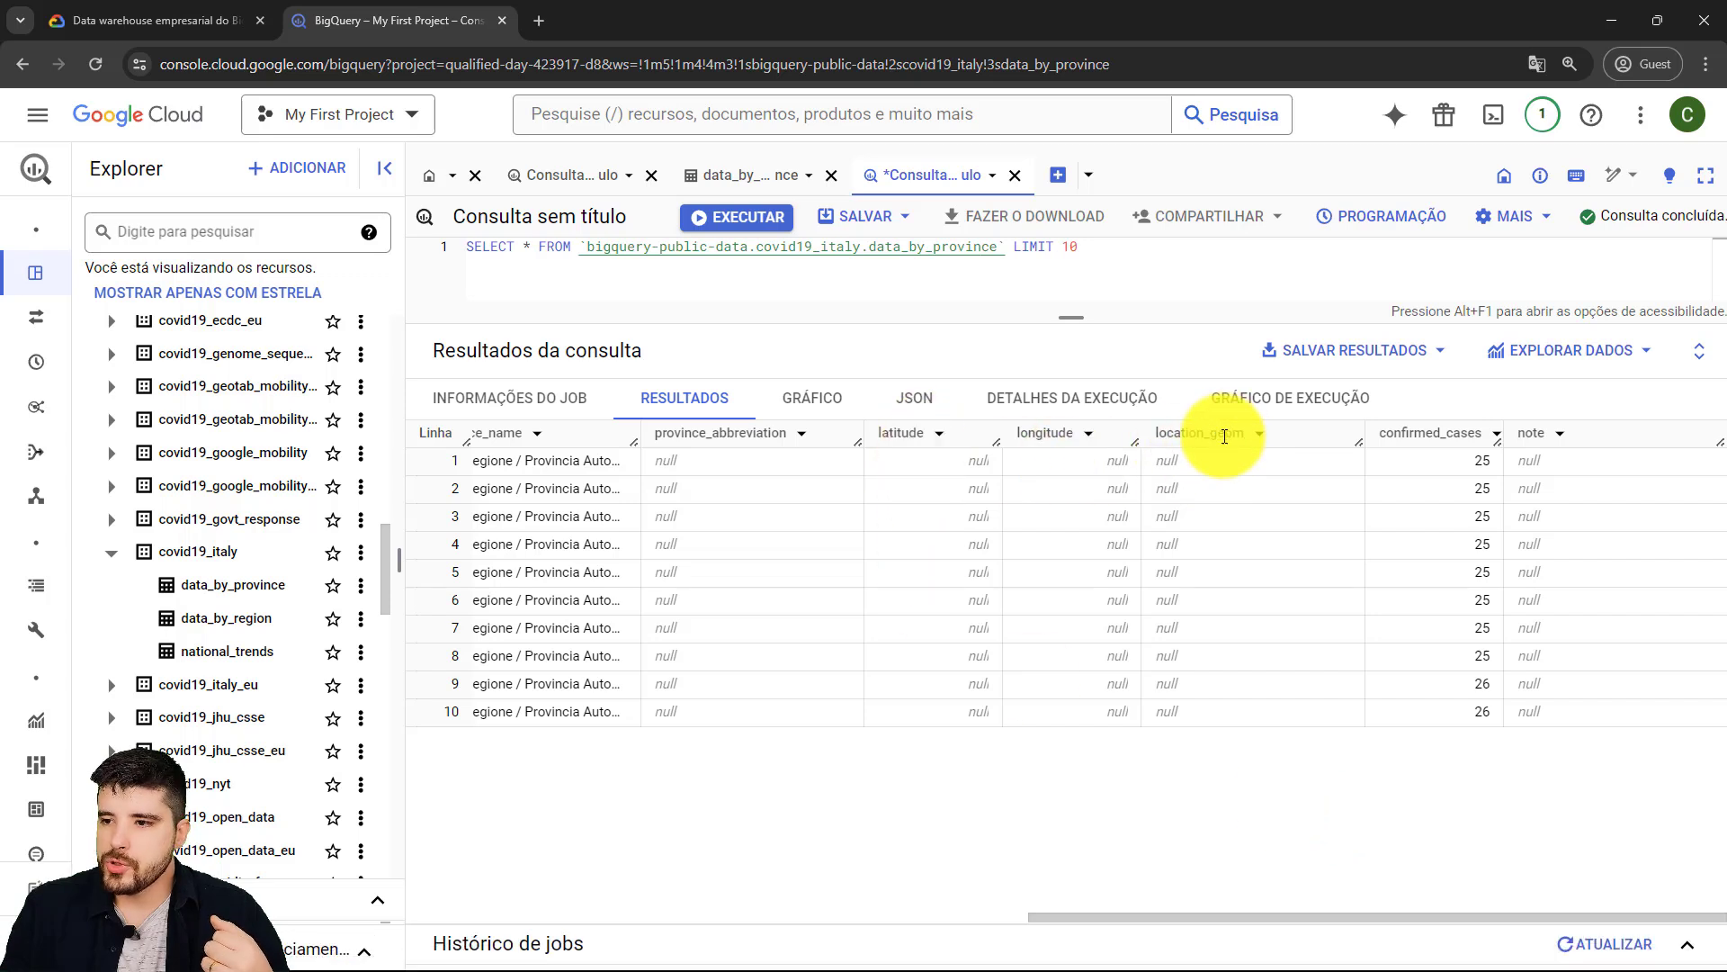
click(1588, 351)
click(1131, 747)
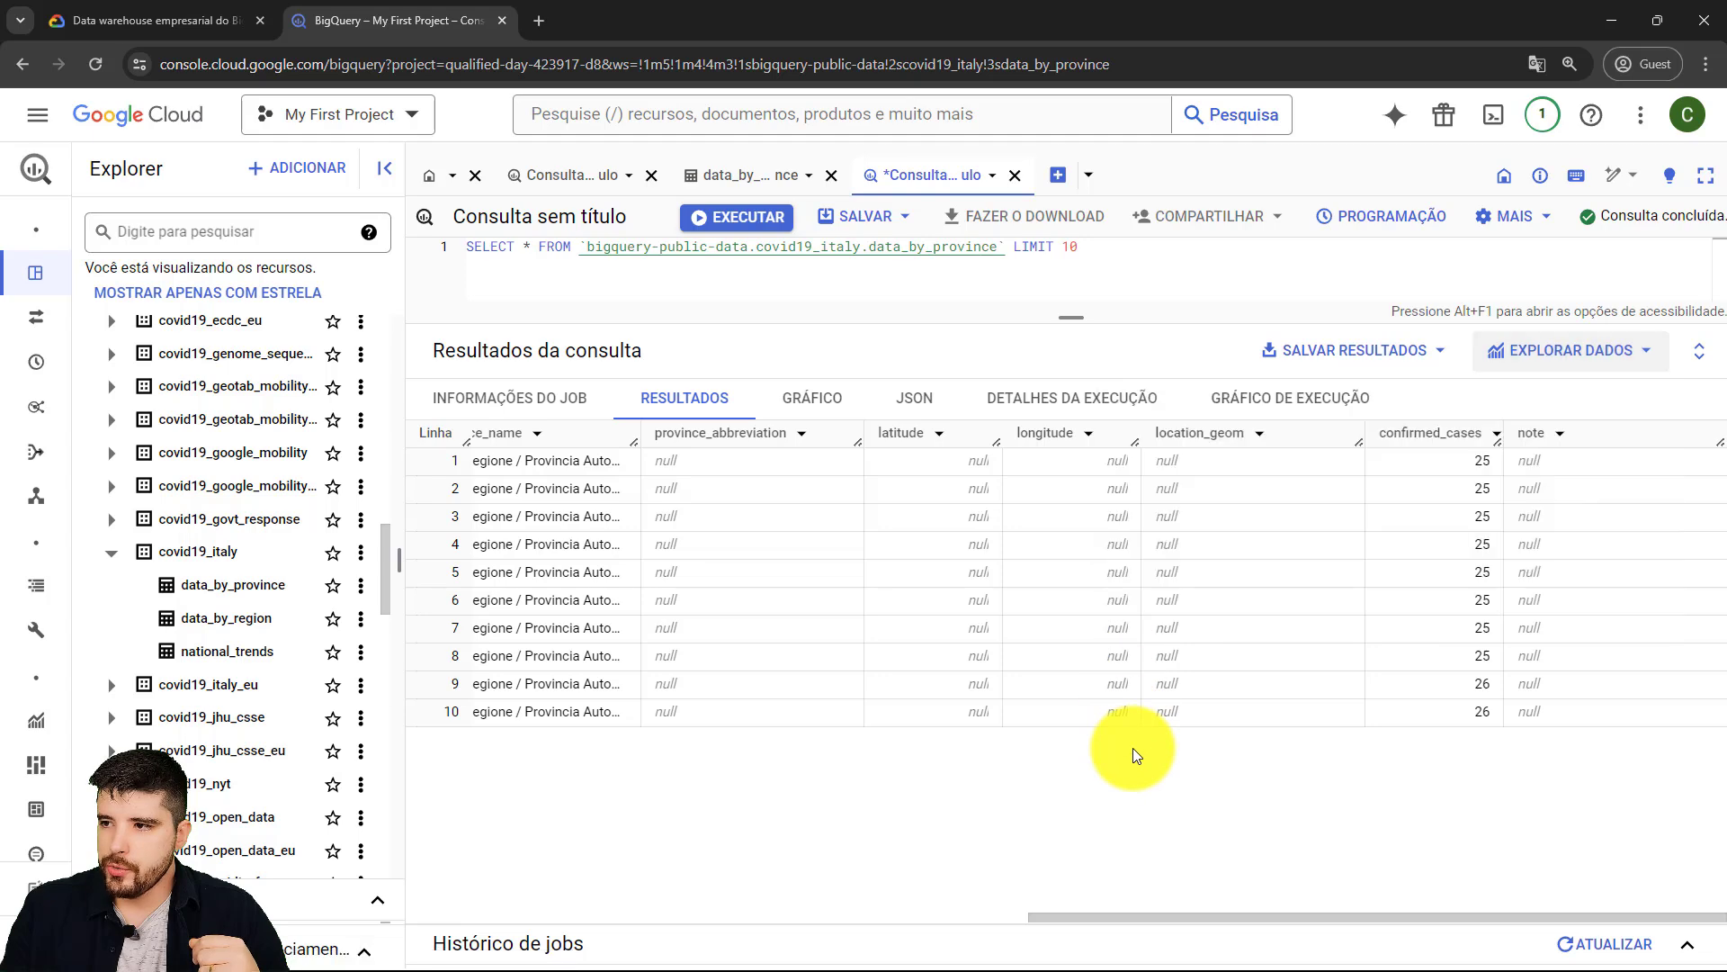
- Enlarge the query editor and review the options for saving the query or a view
drag(1071, 319, 1065, 617)
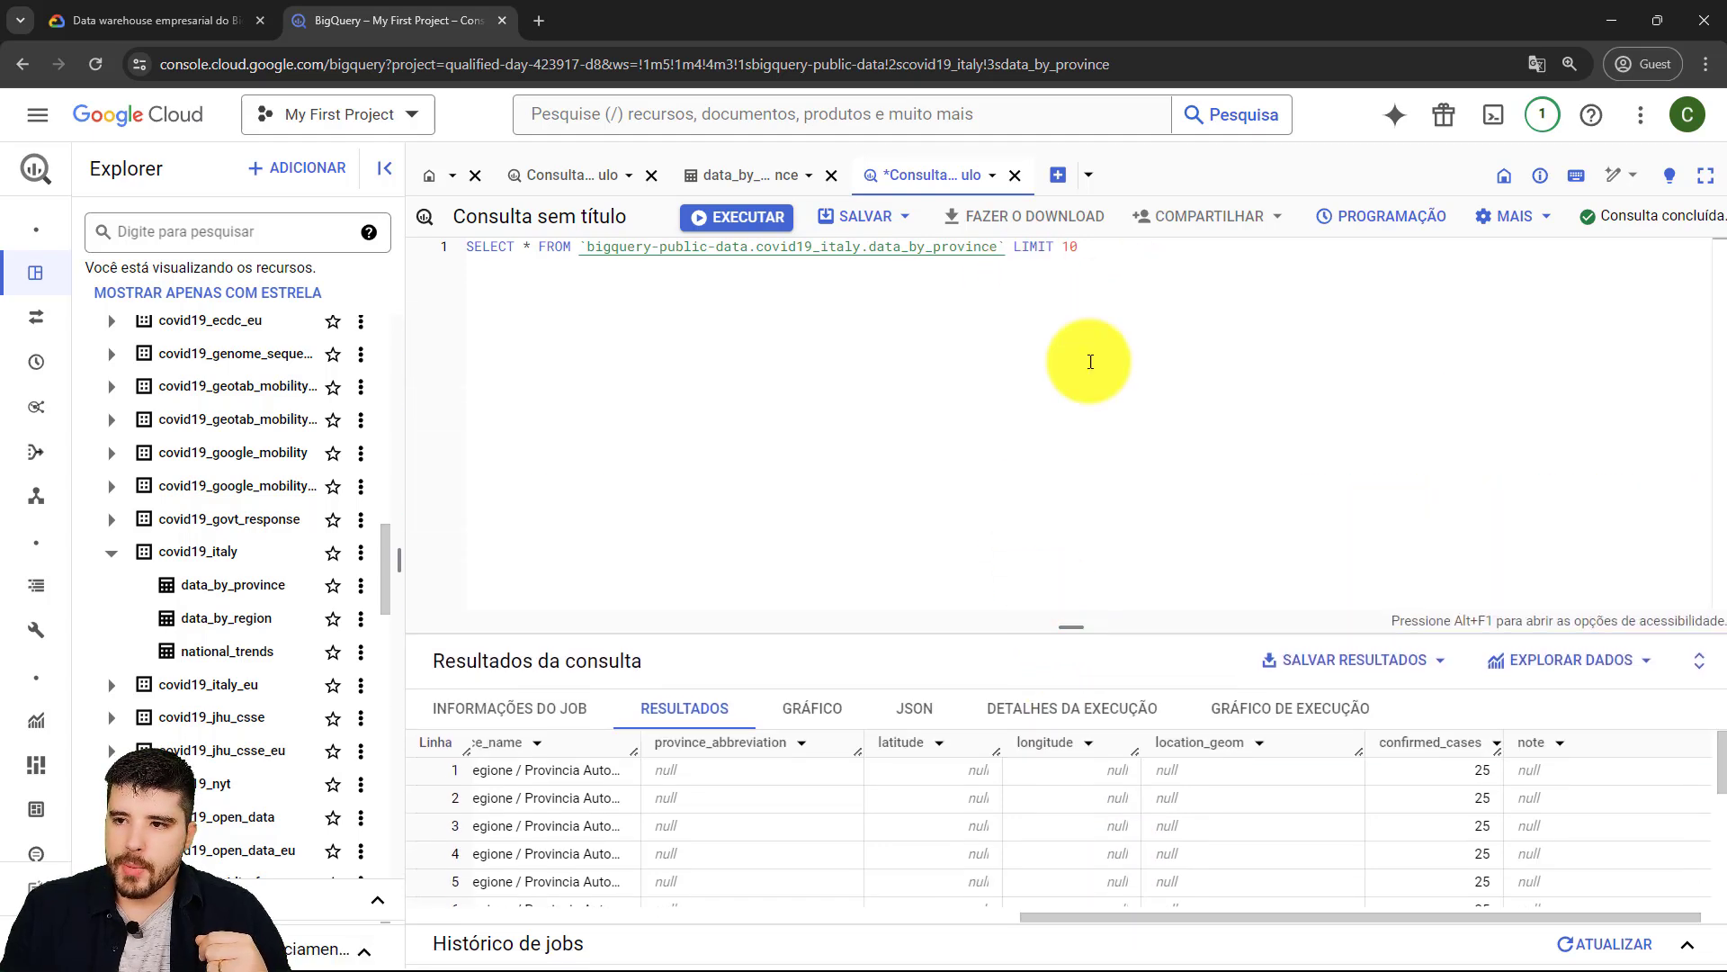
click(1010, 262)
click(907, 218)
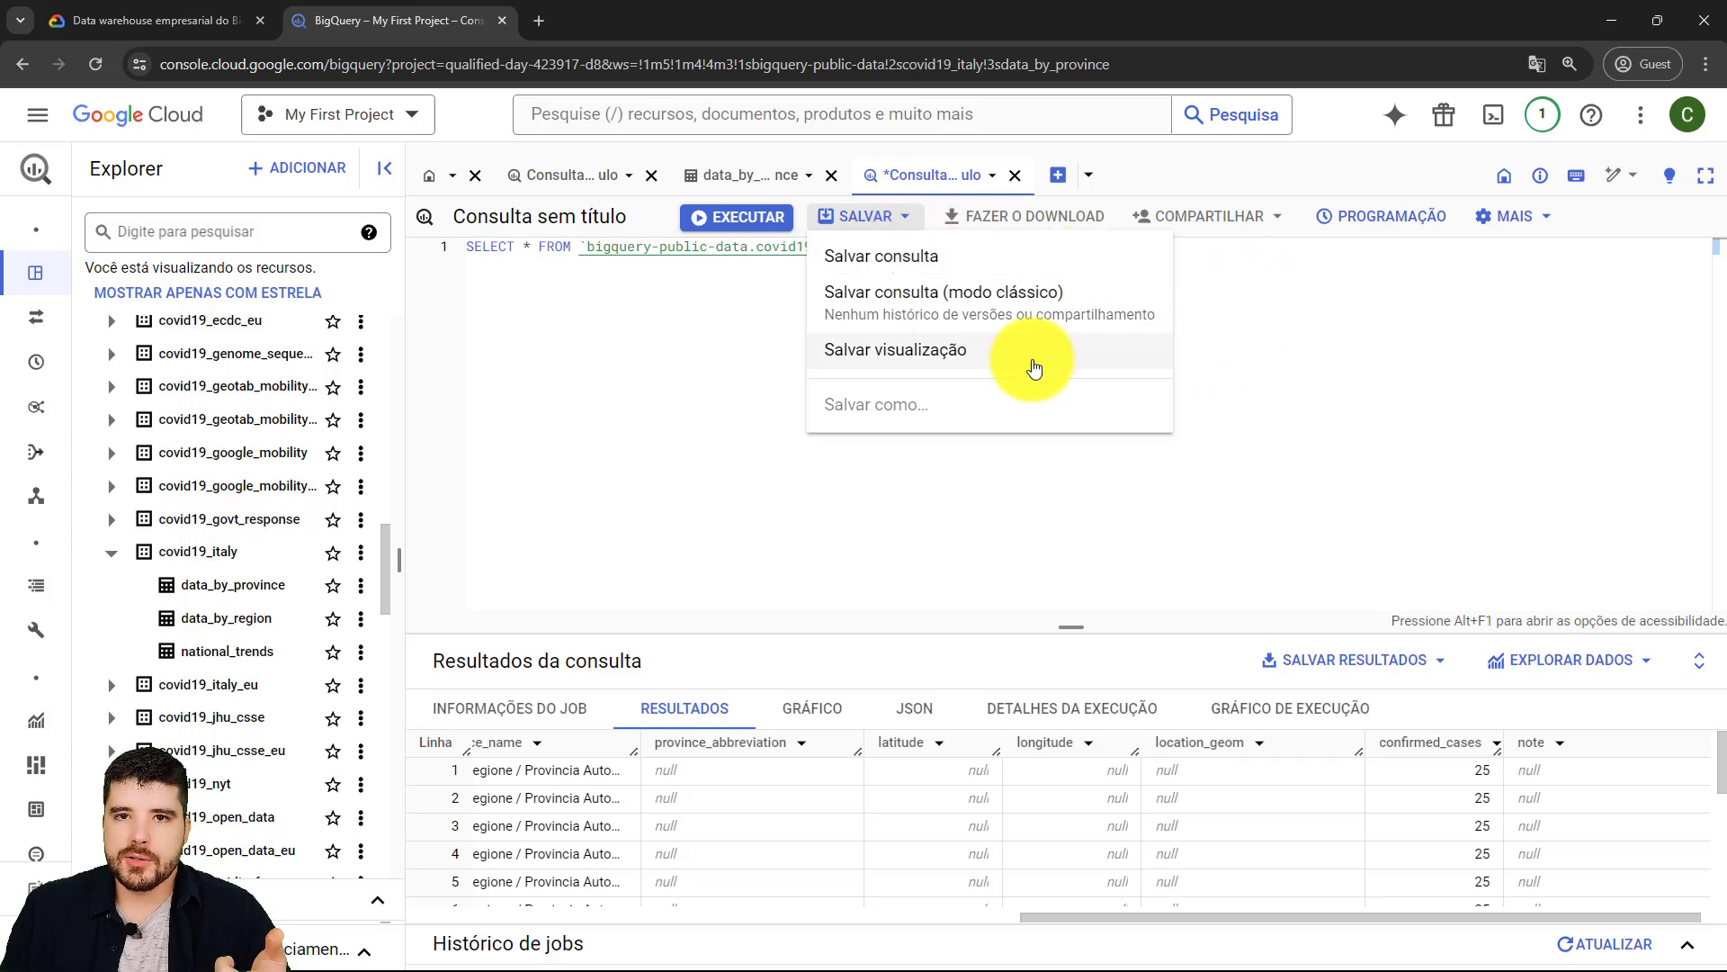
click(1346, 313)
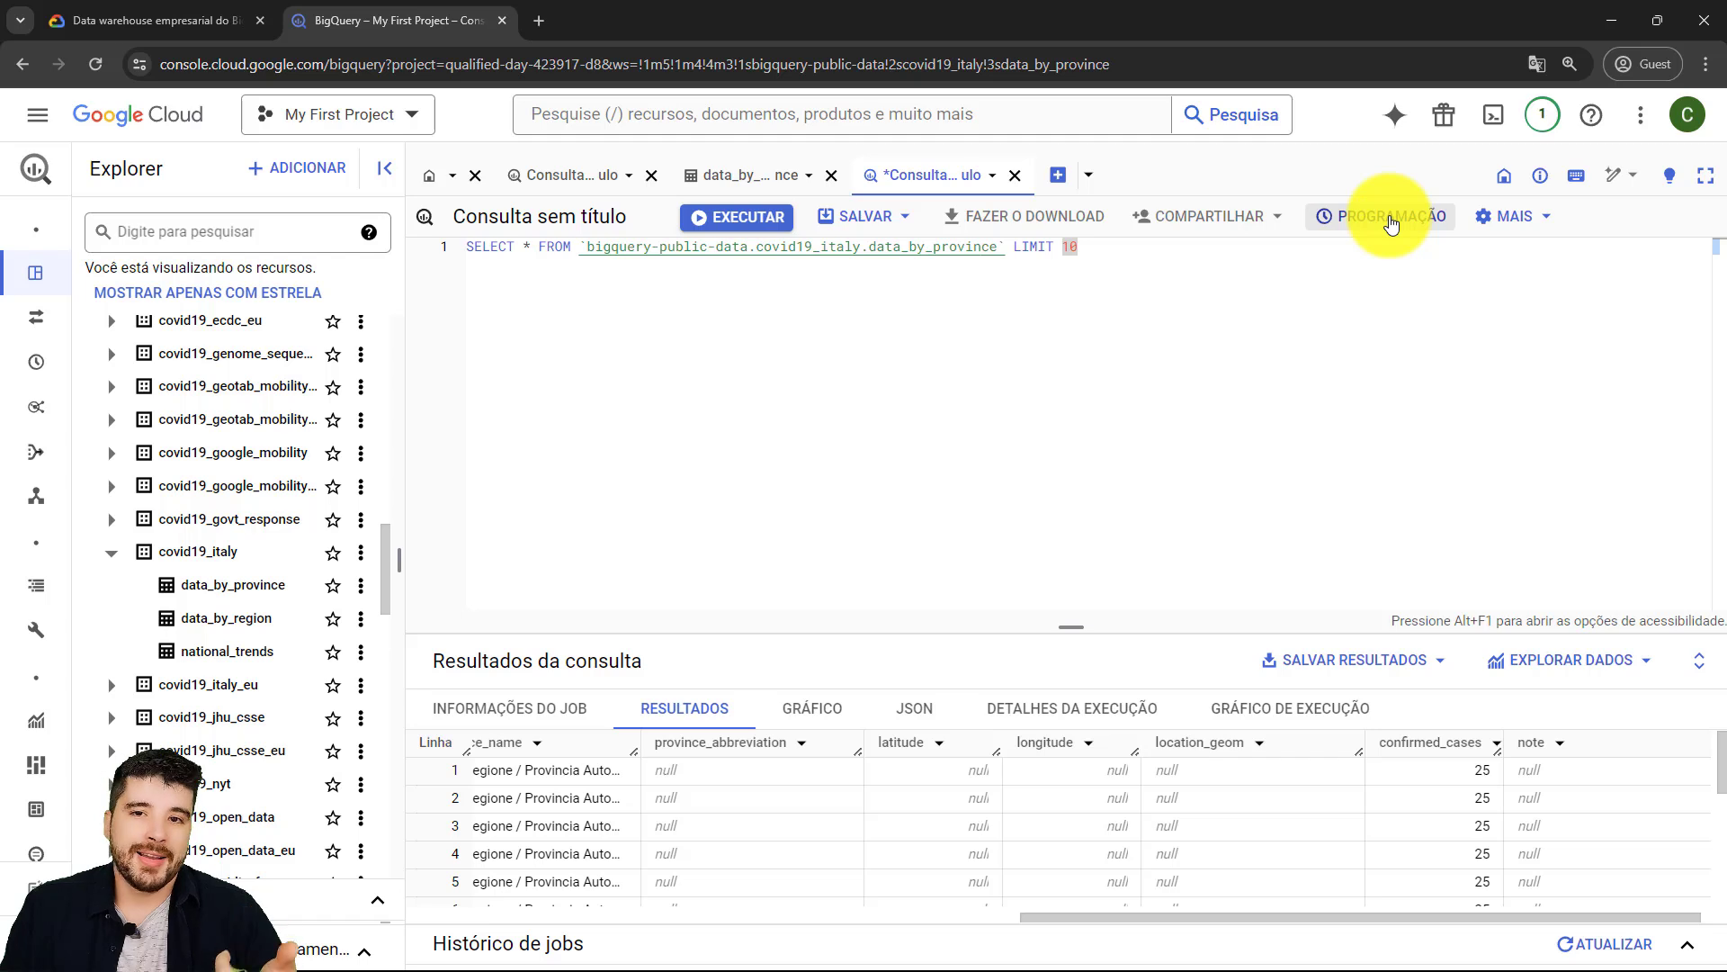
mouse_move(108, 366)
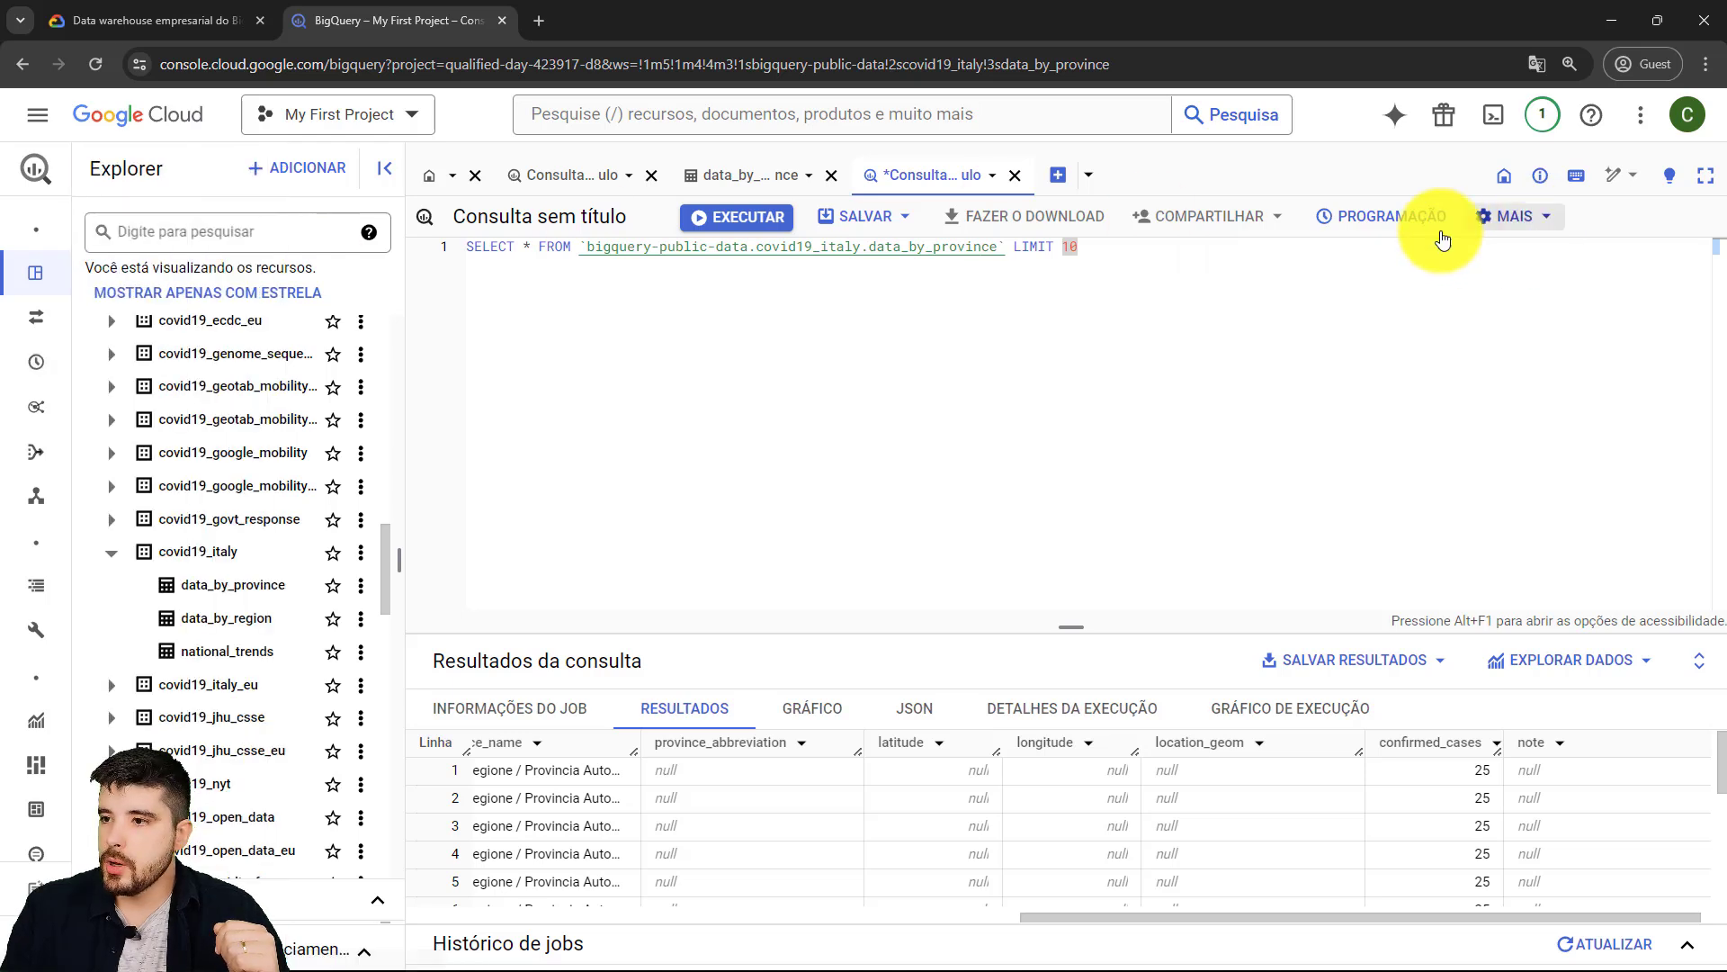
- Format the data_by_province query automatically
drag(1162, 273, 385, 213)
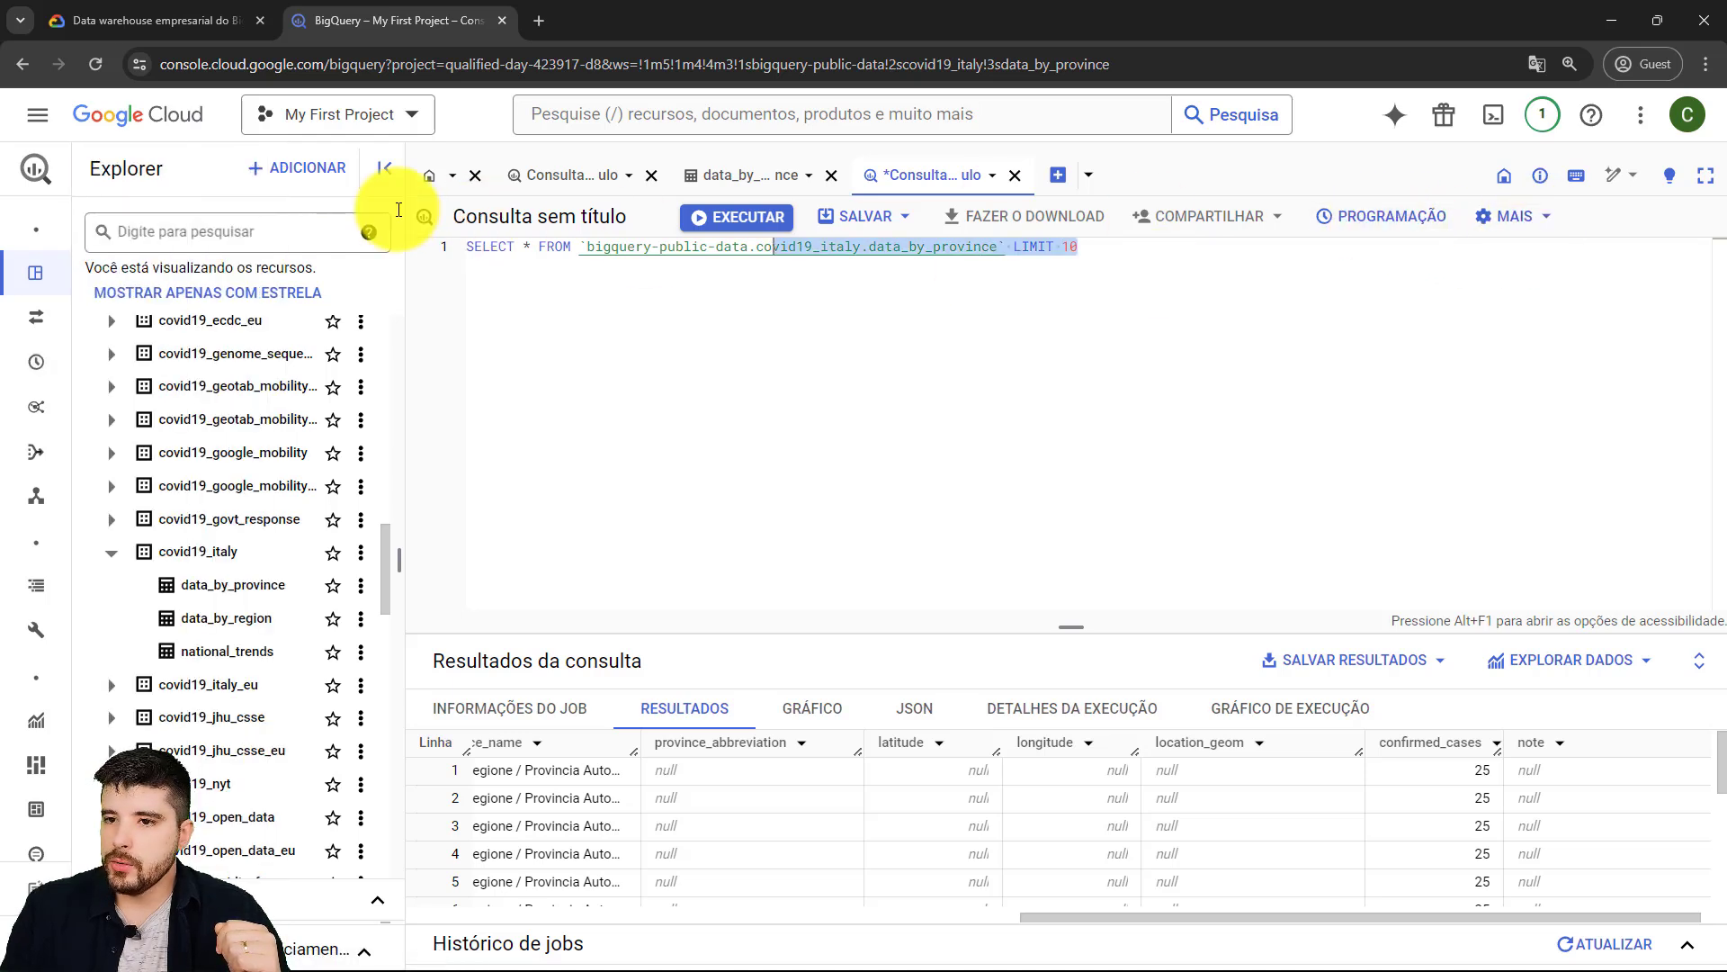
click(1176, 309)
click(1533, 221)
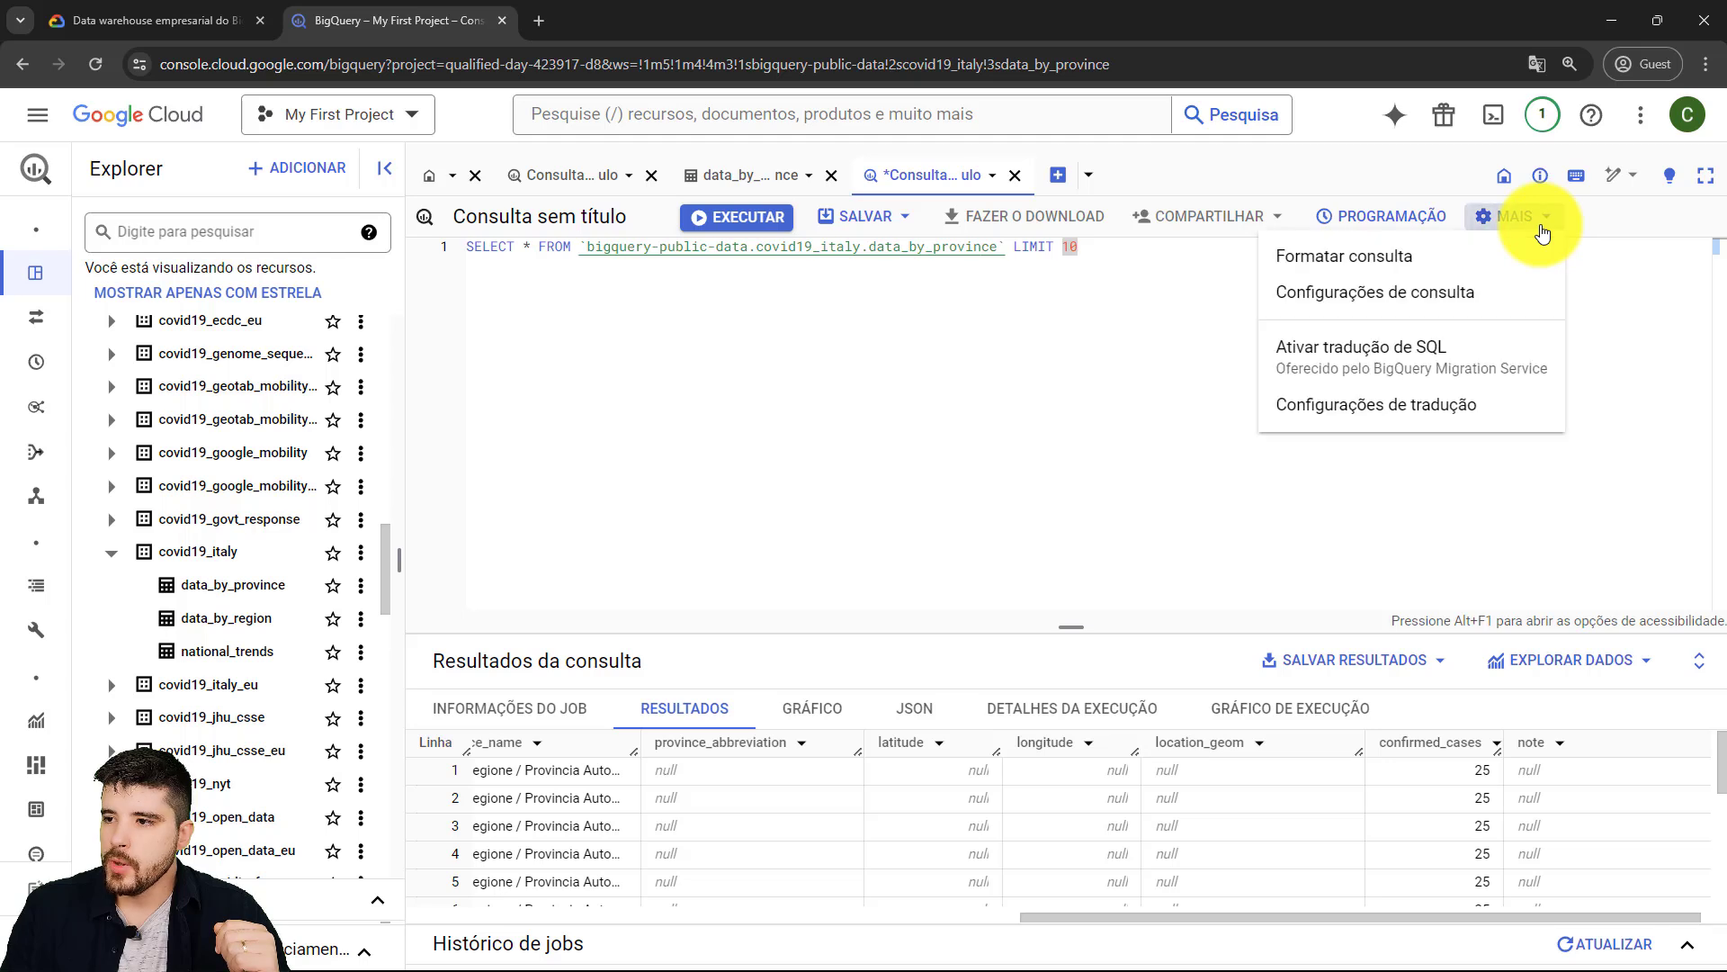
click(1475, 261)
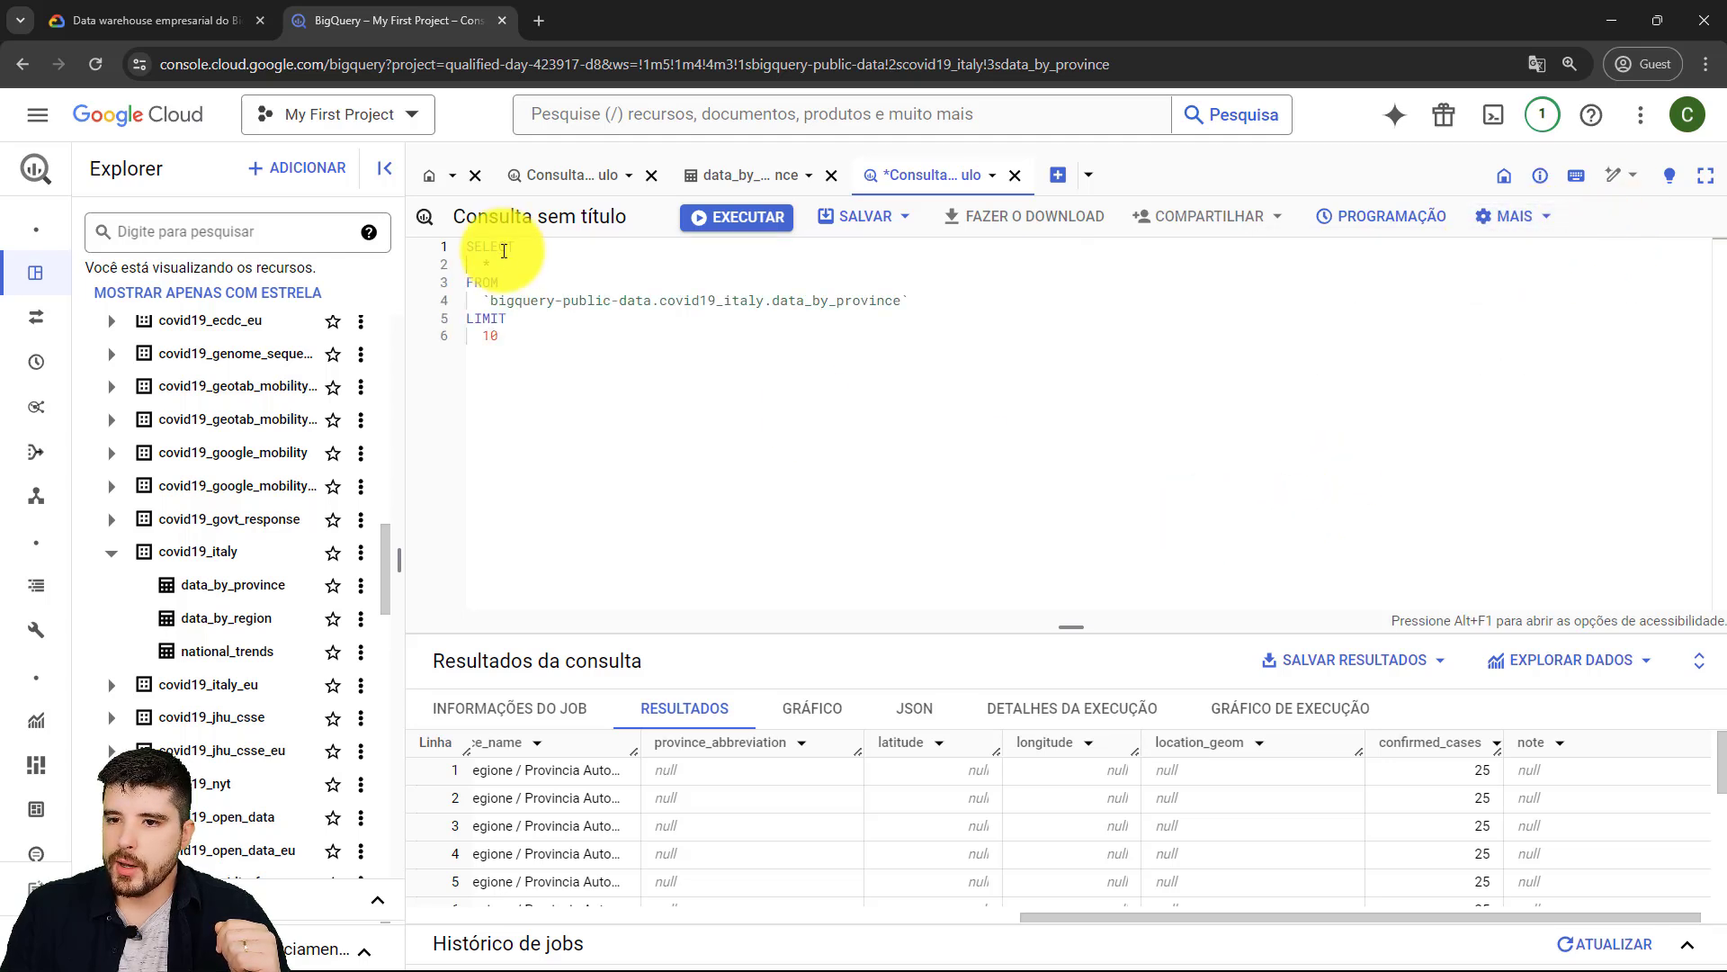
- Review the additional query settings and SQL translation options, look over the formatted query and enlarge the results area
click(1544, 220)
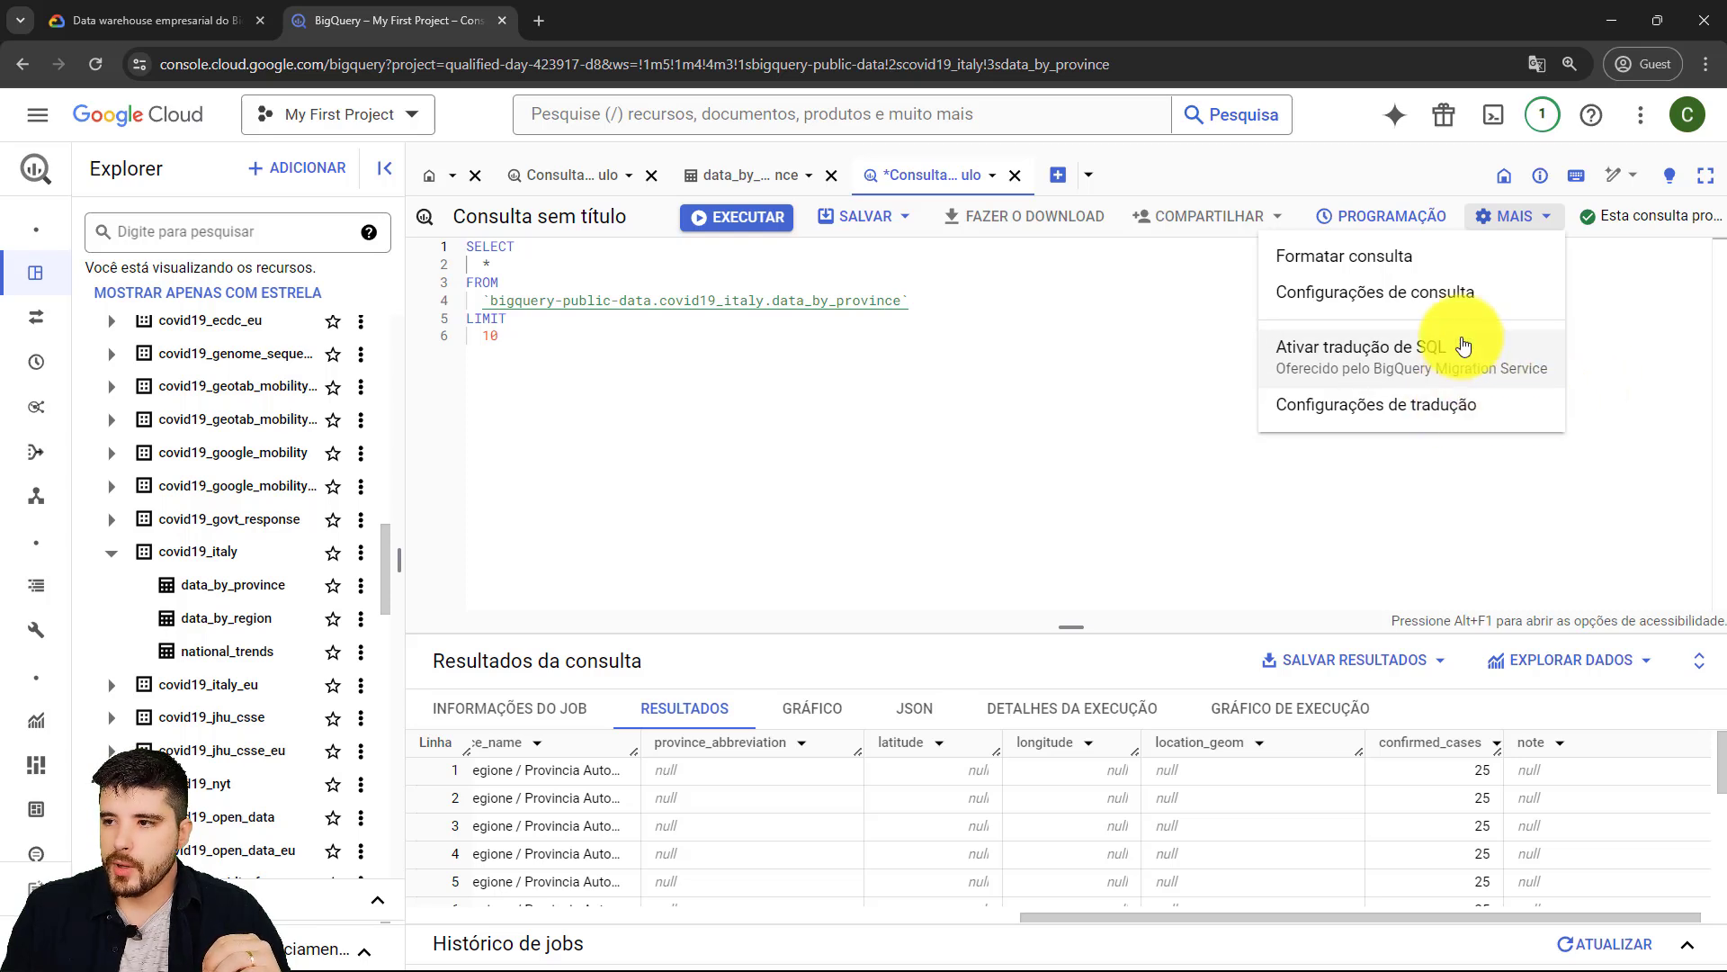
click(1632, 349)
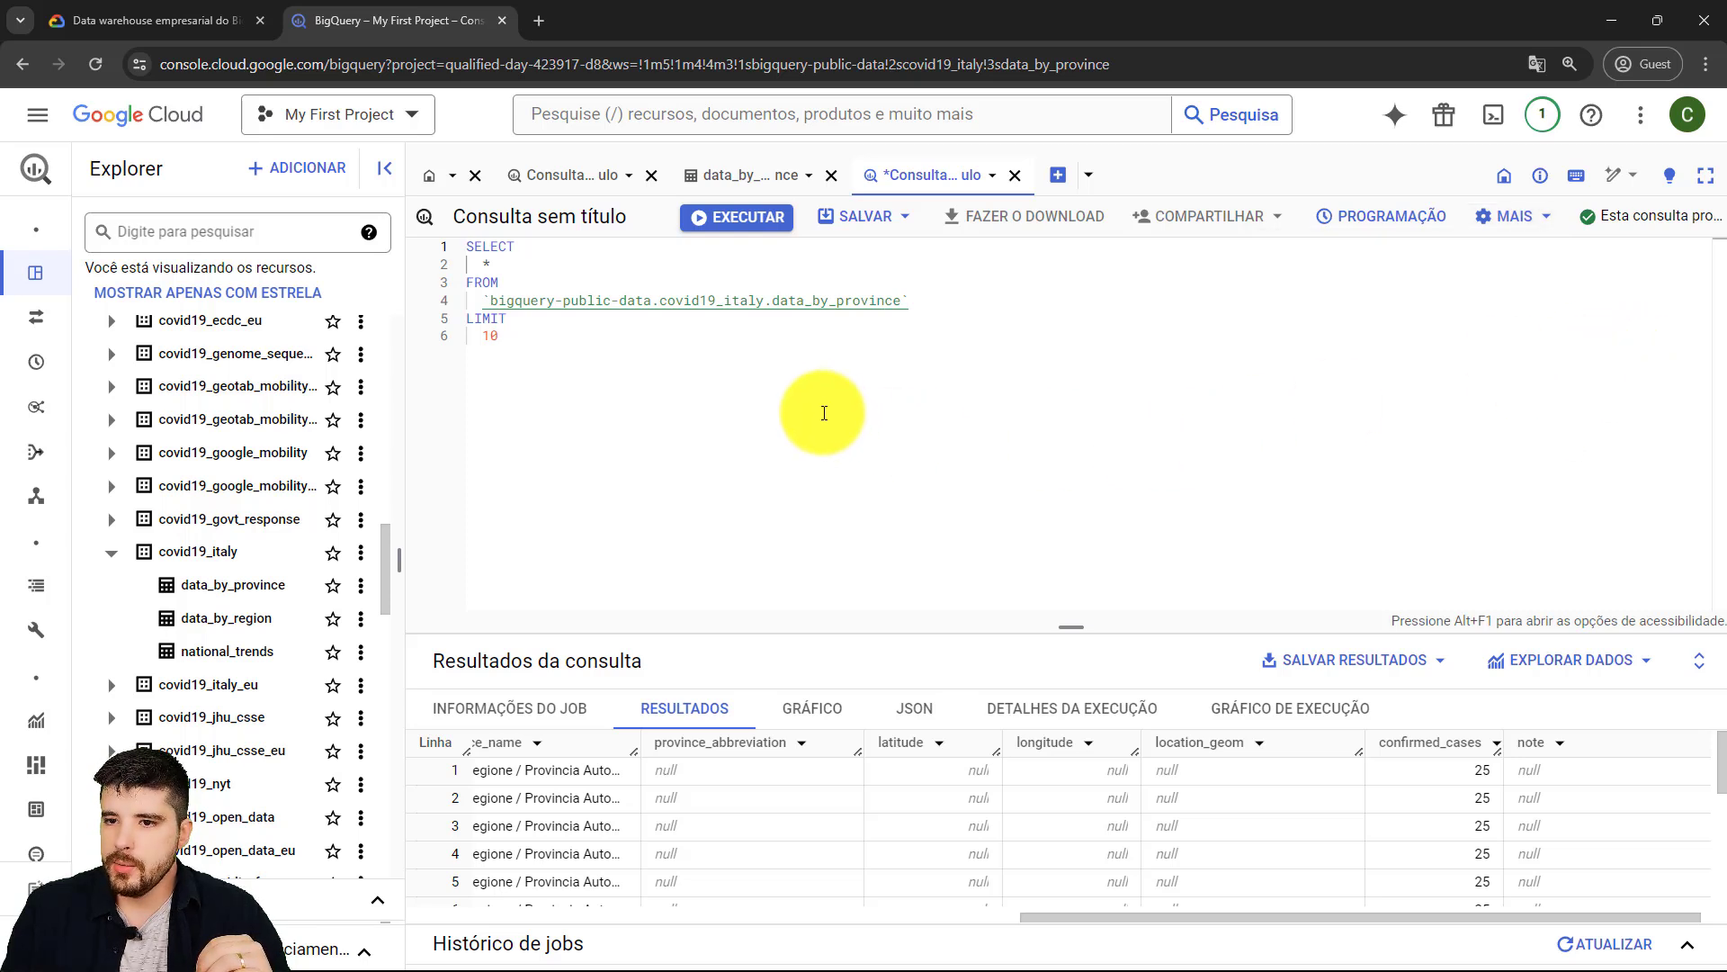
drag(636, 362, 432, 219)
click(1466, 397)
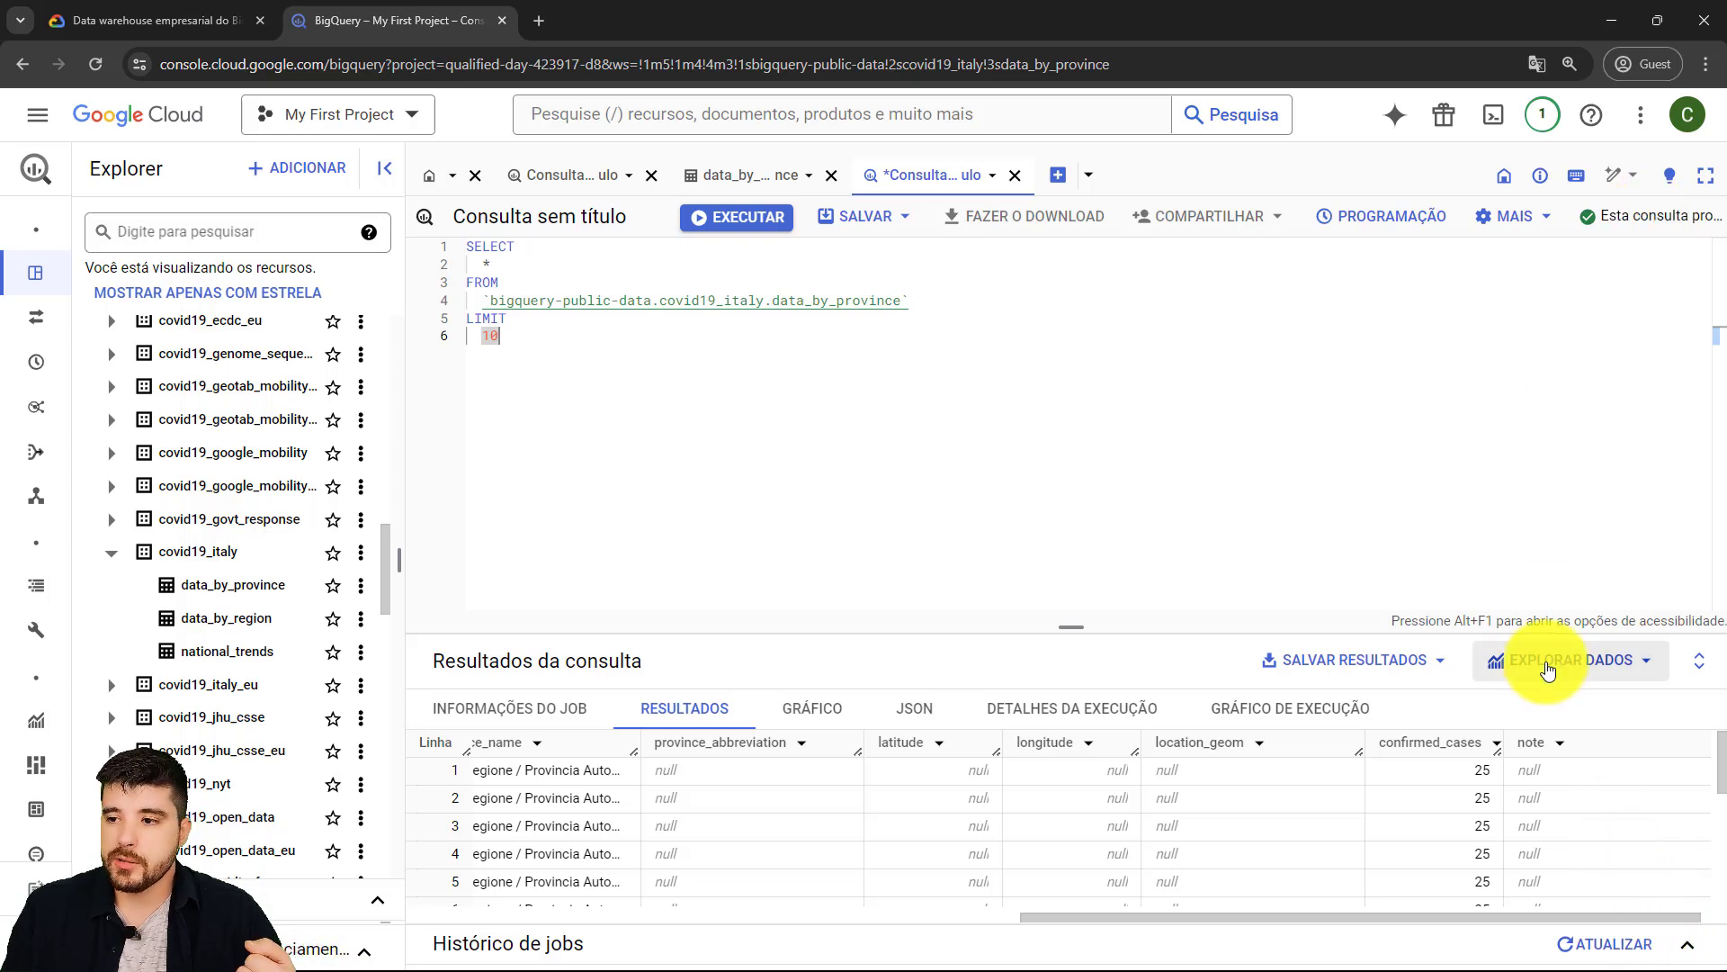
drag(1092, 627, 1188, 486)
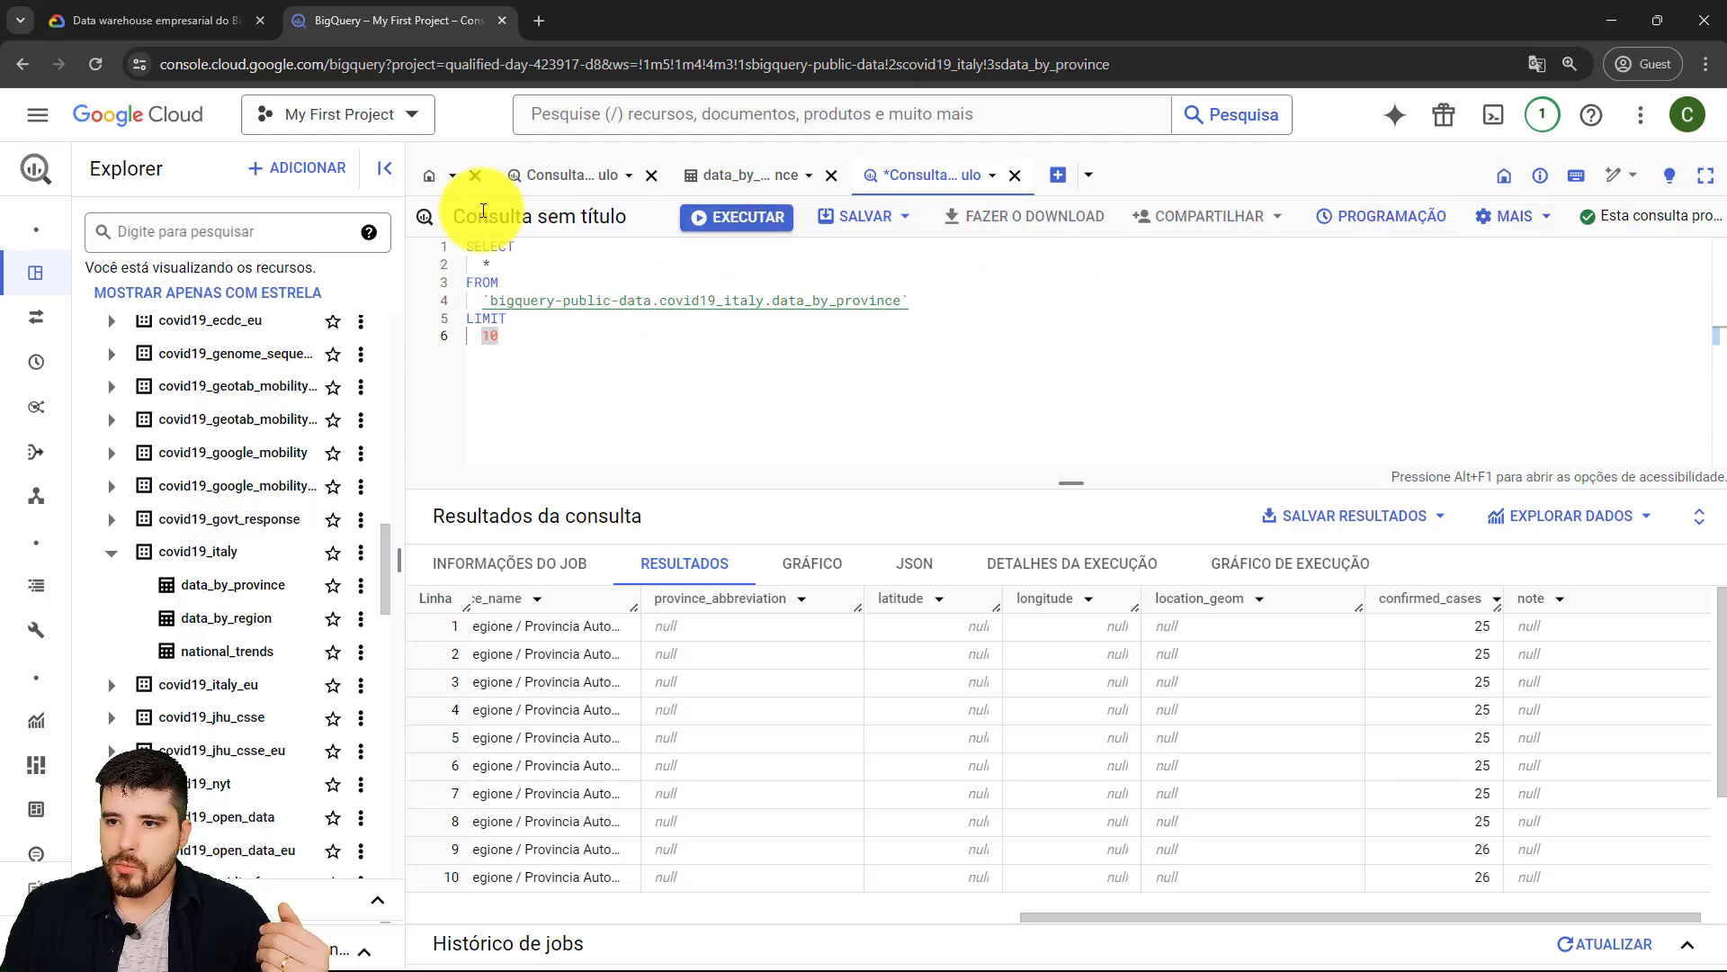
- Return to the BigQuery Studio welcome page and look through its sample data and own-data sections
click(429, 179)
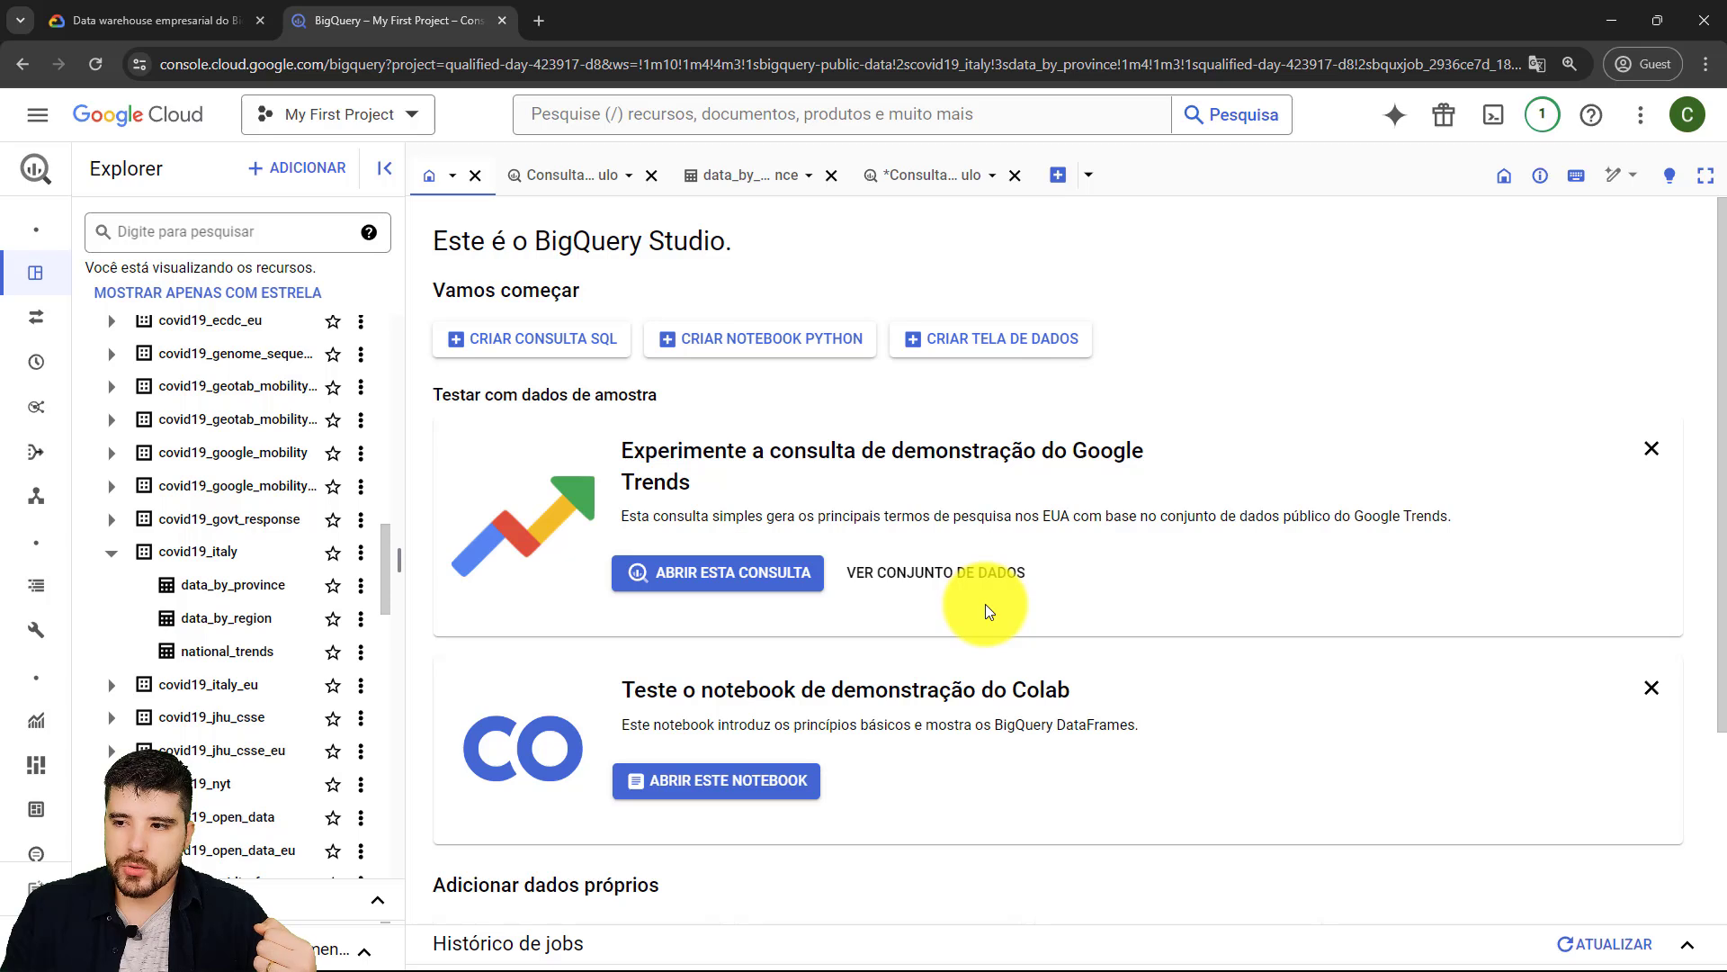
scroll(985, 606, down, 3)
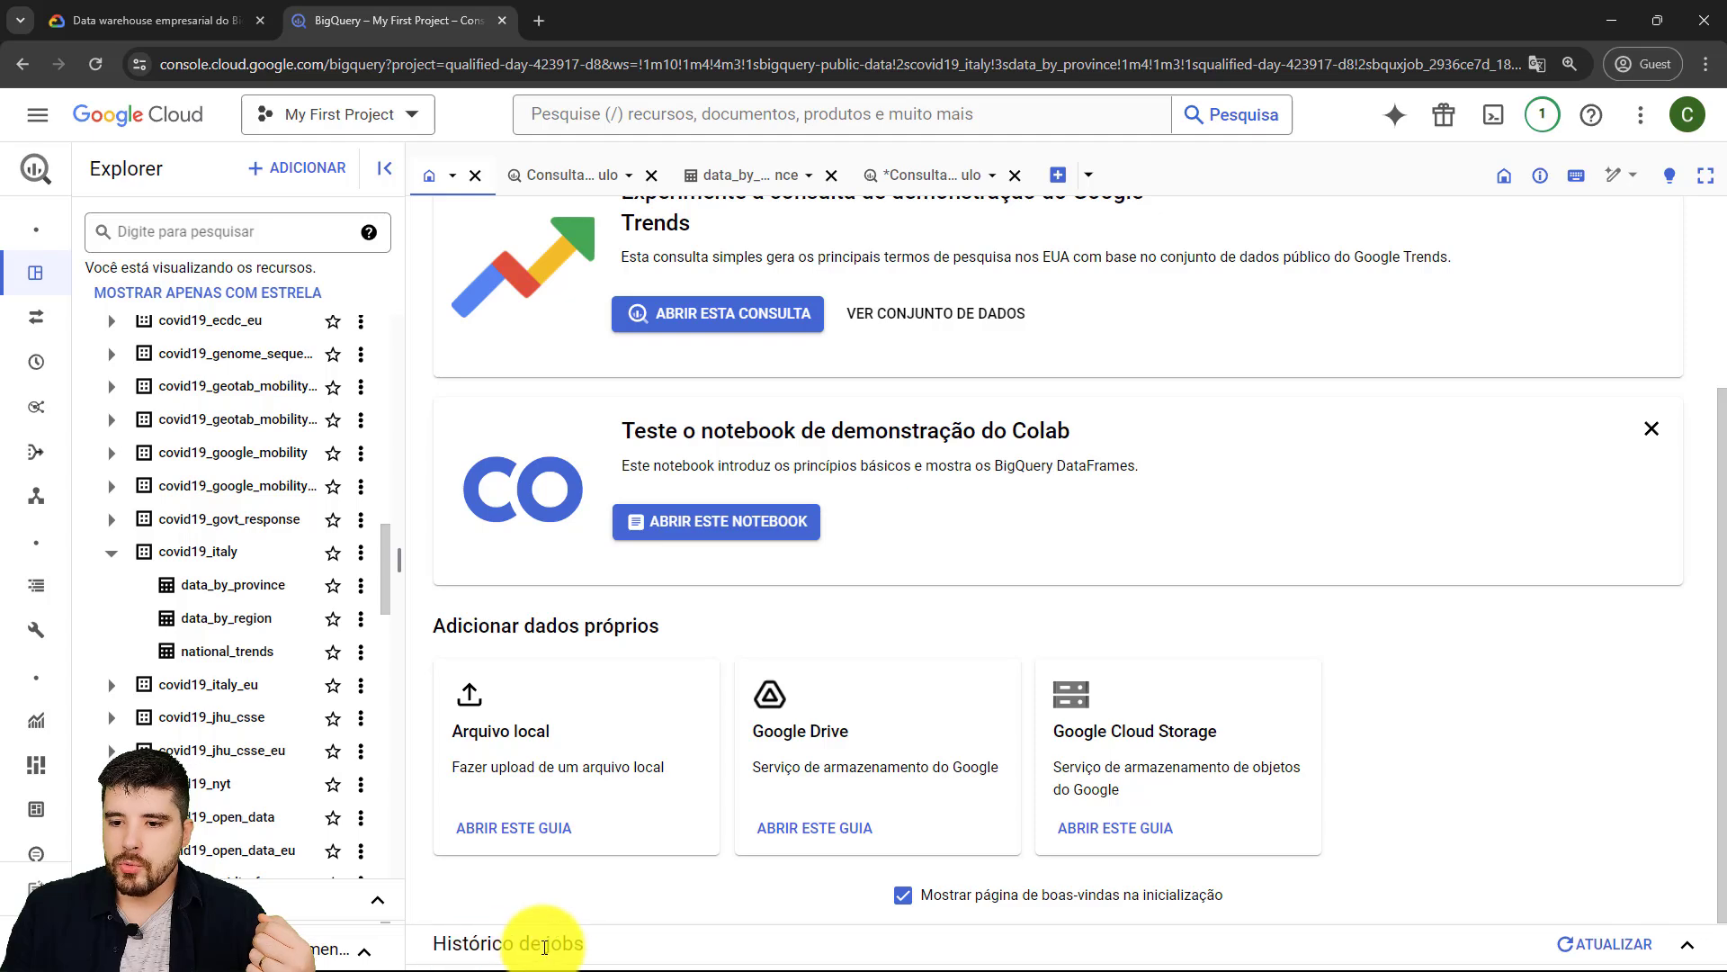
- Review the personal and project job history, check the listed query's summary, refresh the list and collapse it again
click(1691, 951)
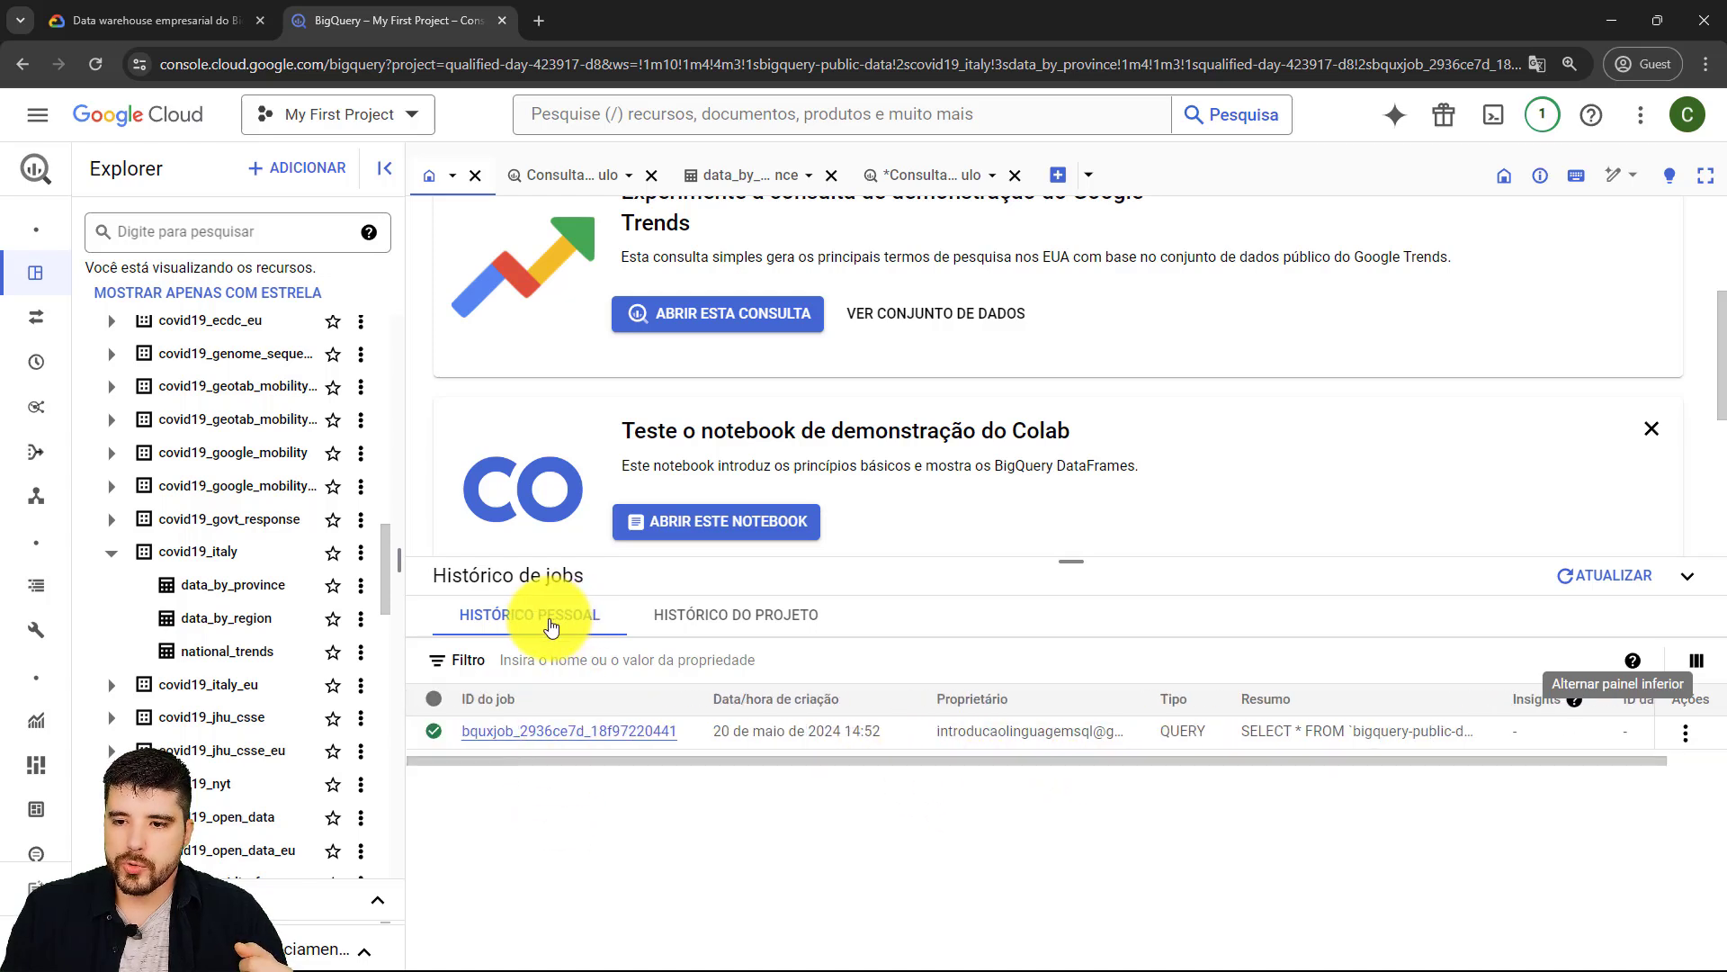
click(762, 622)
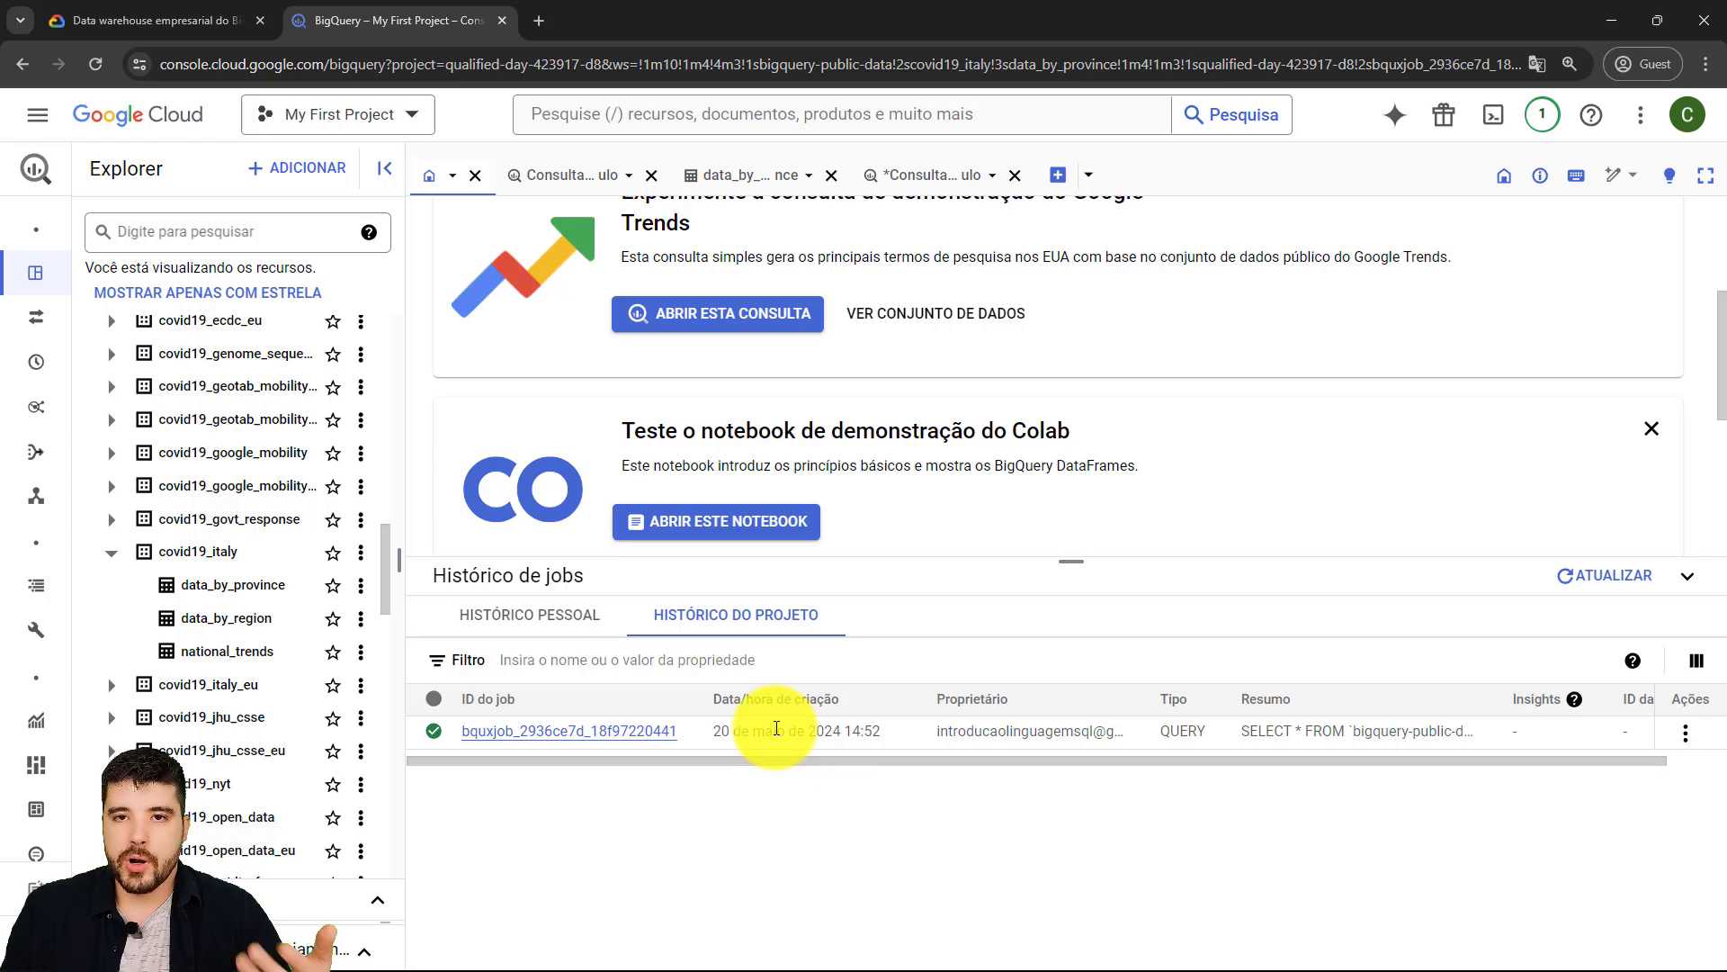
click(555, 627)
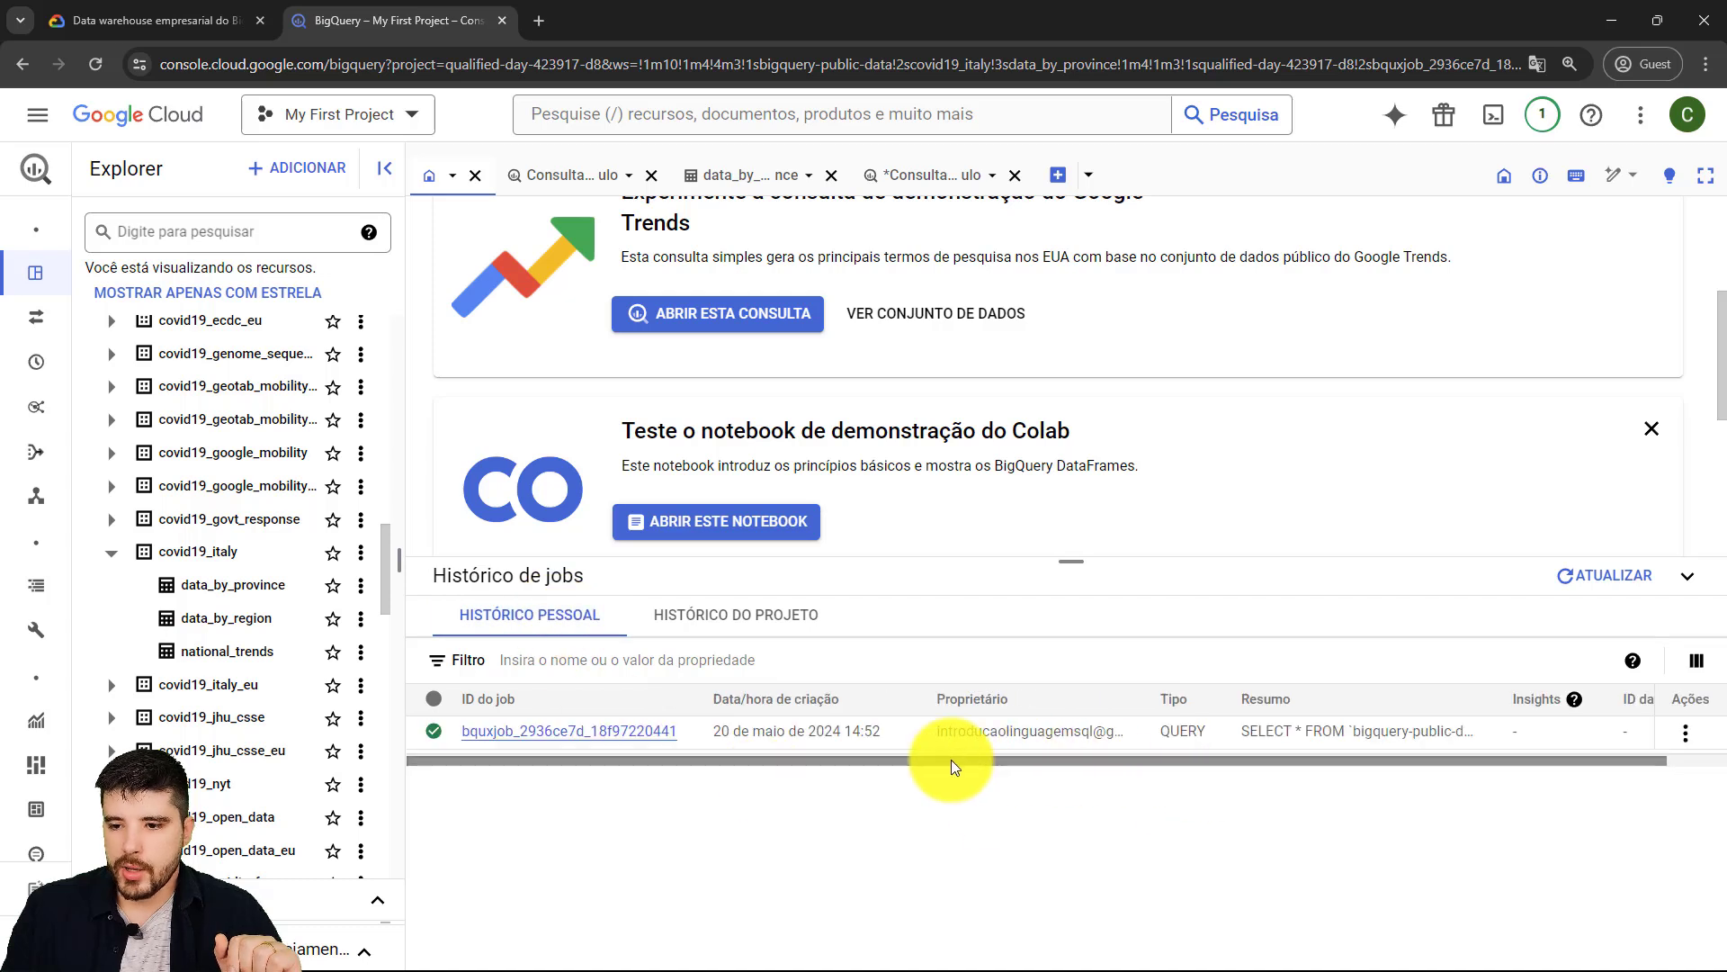
mouse_move(1332, 731)
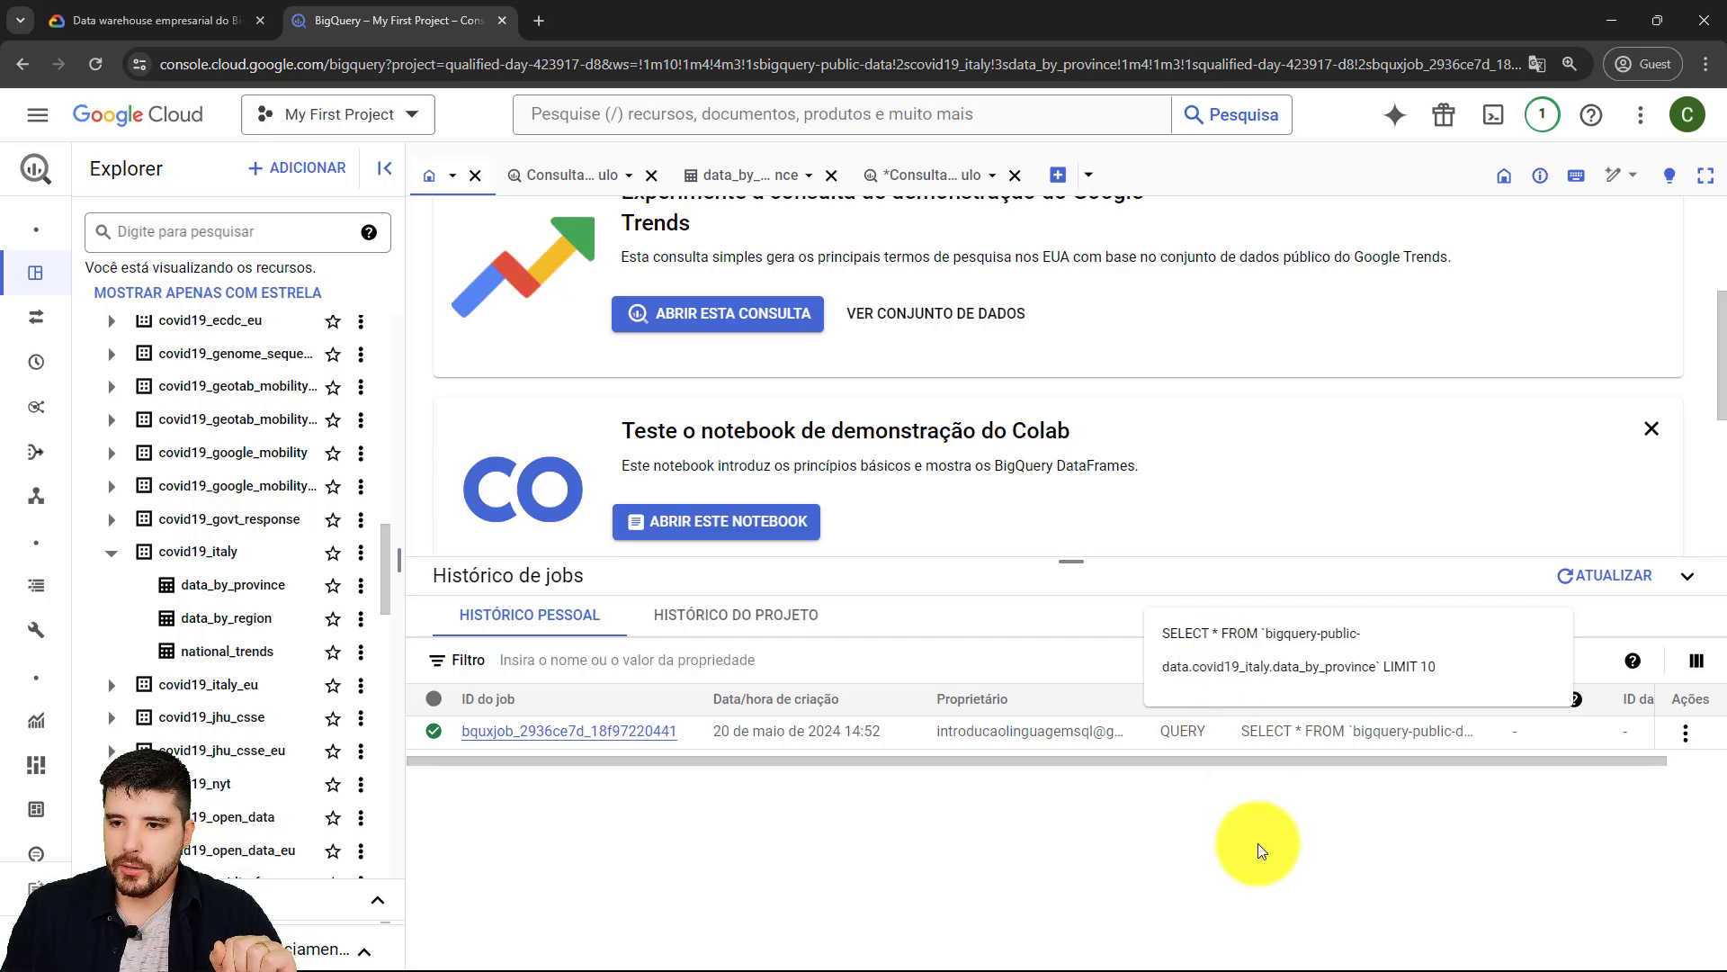
click(1602, 577)
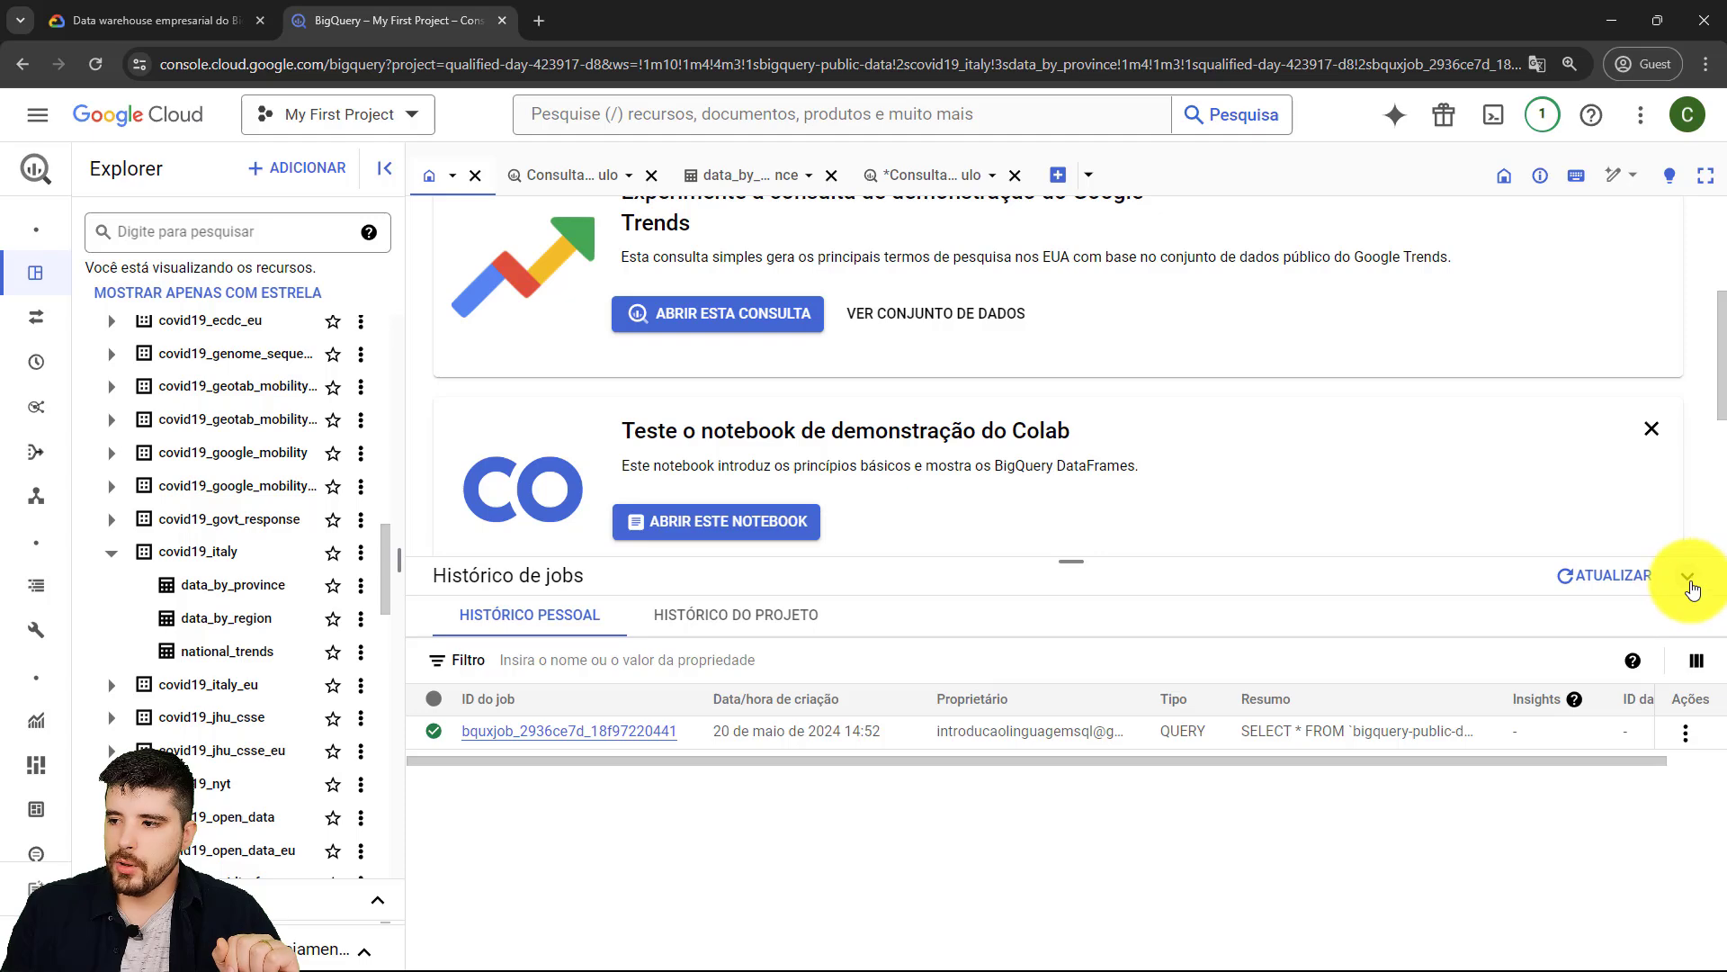
click(1685, 576)
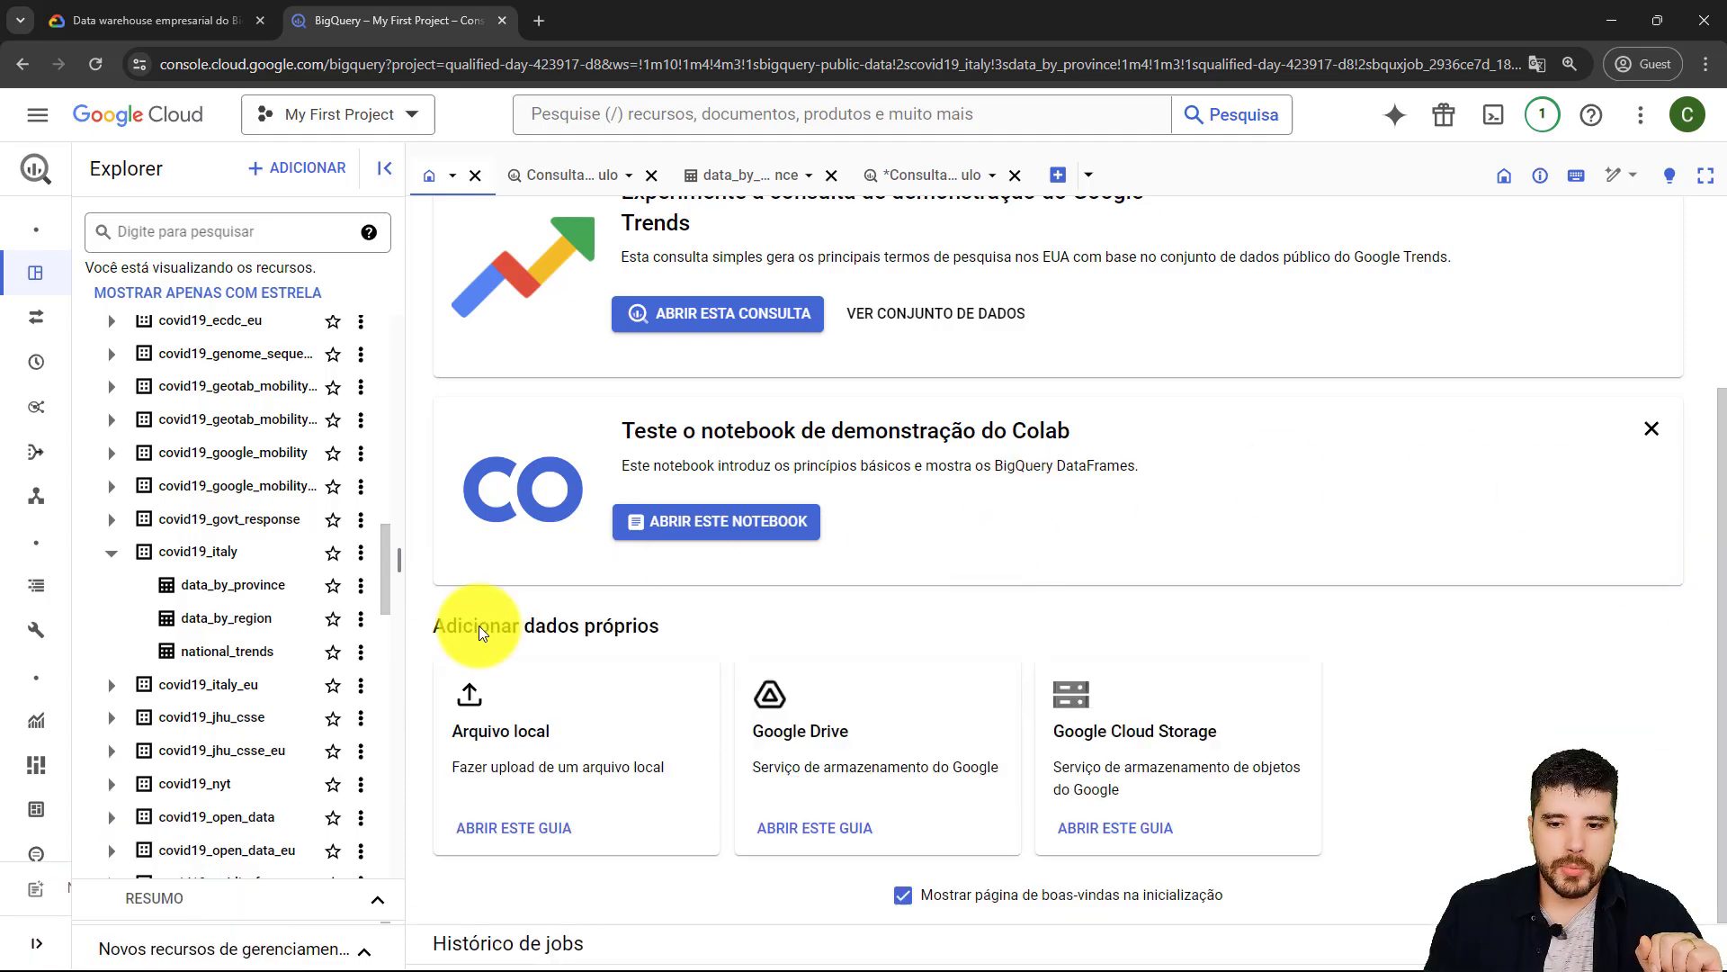
- Widen the Explorer area and collapse the bigquery-public-data project in its resource tree
drag(398, 551, 450, 550)
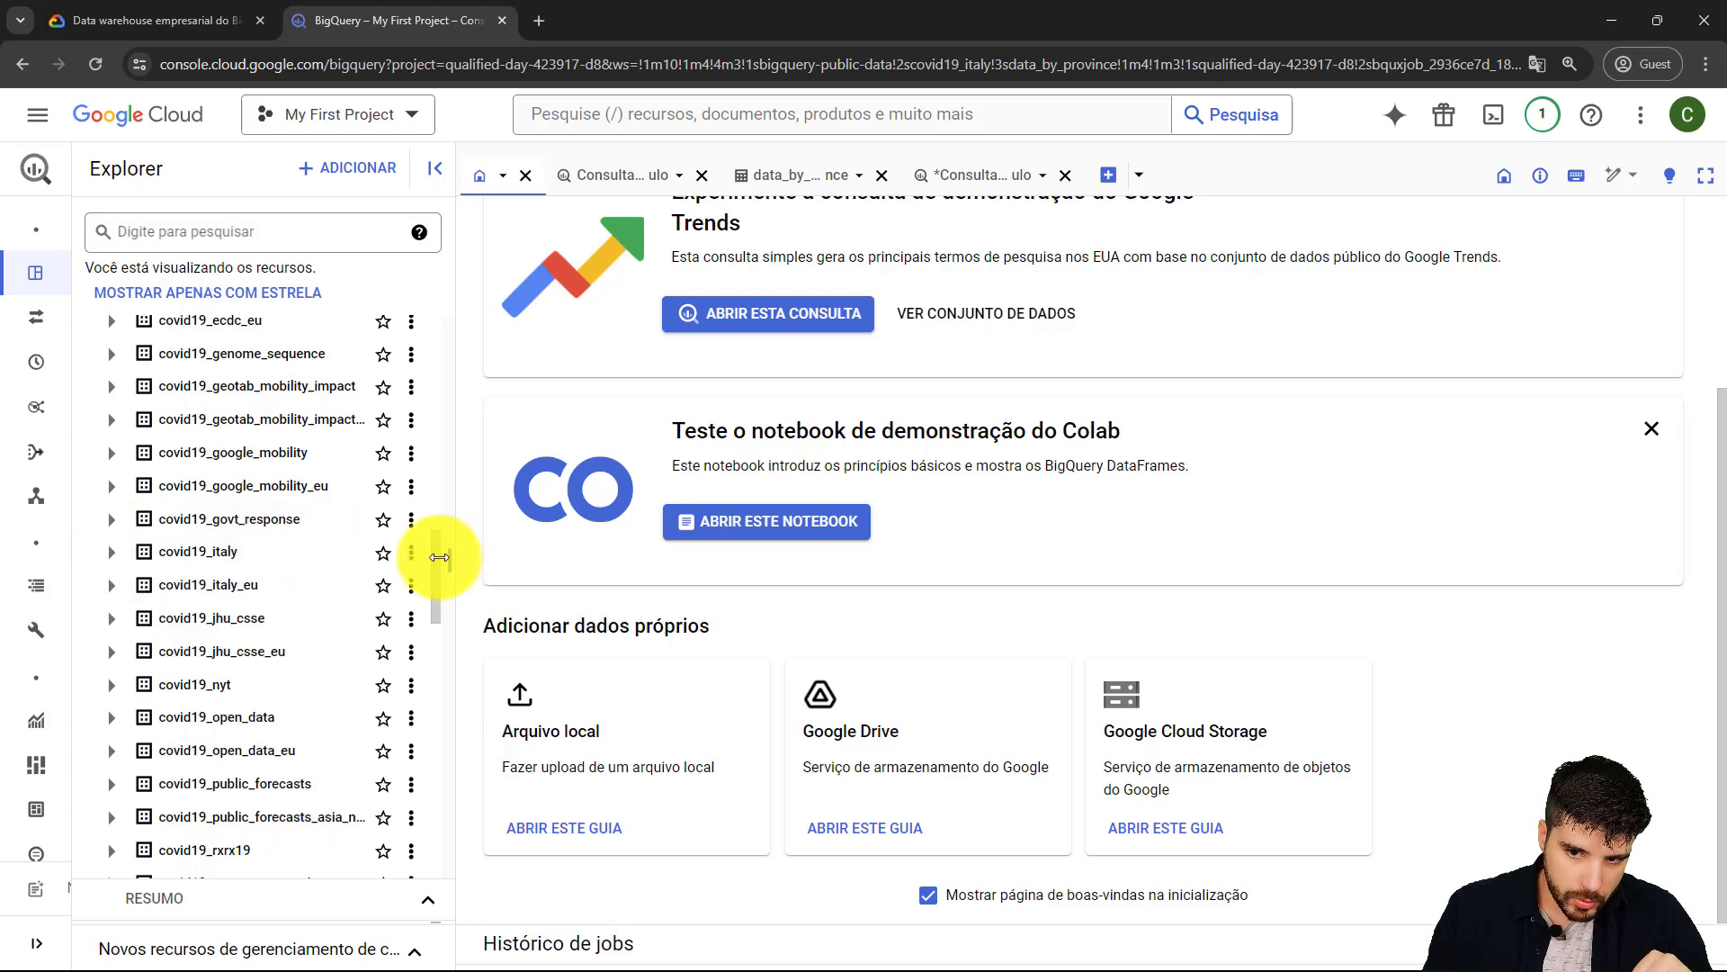
drag(432, 554, 430, 316)
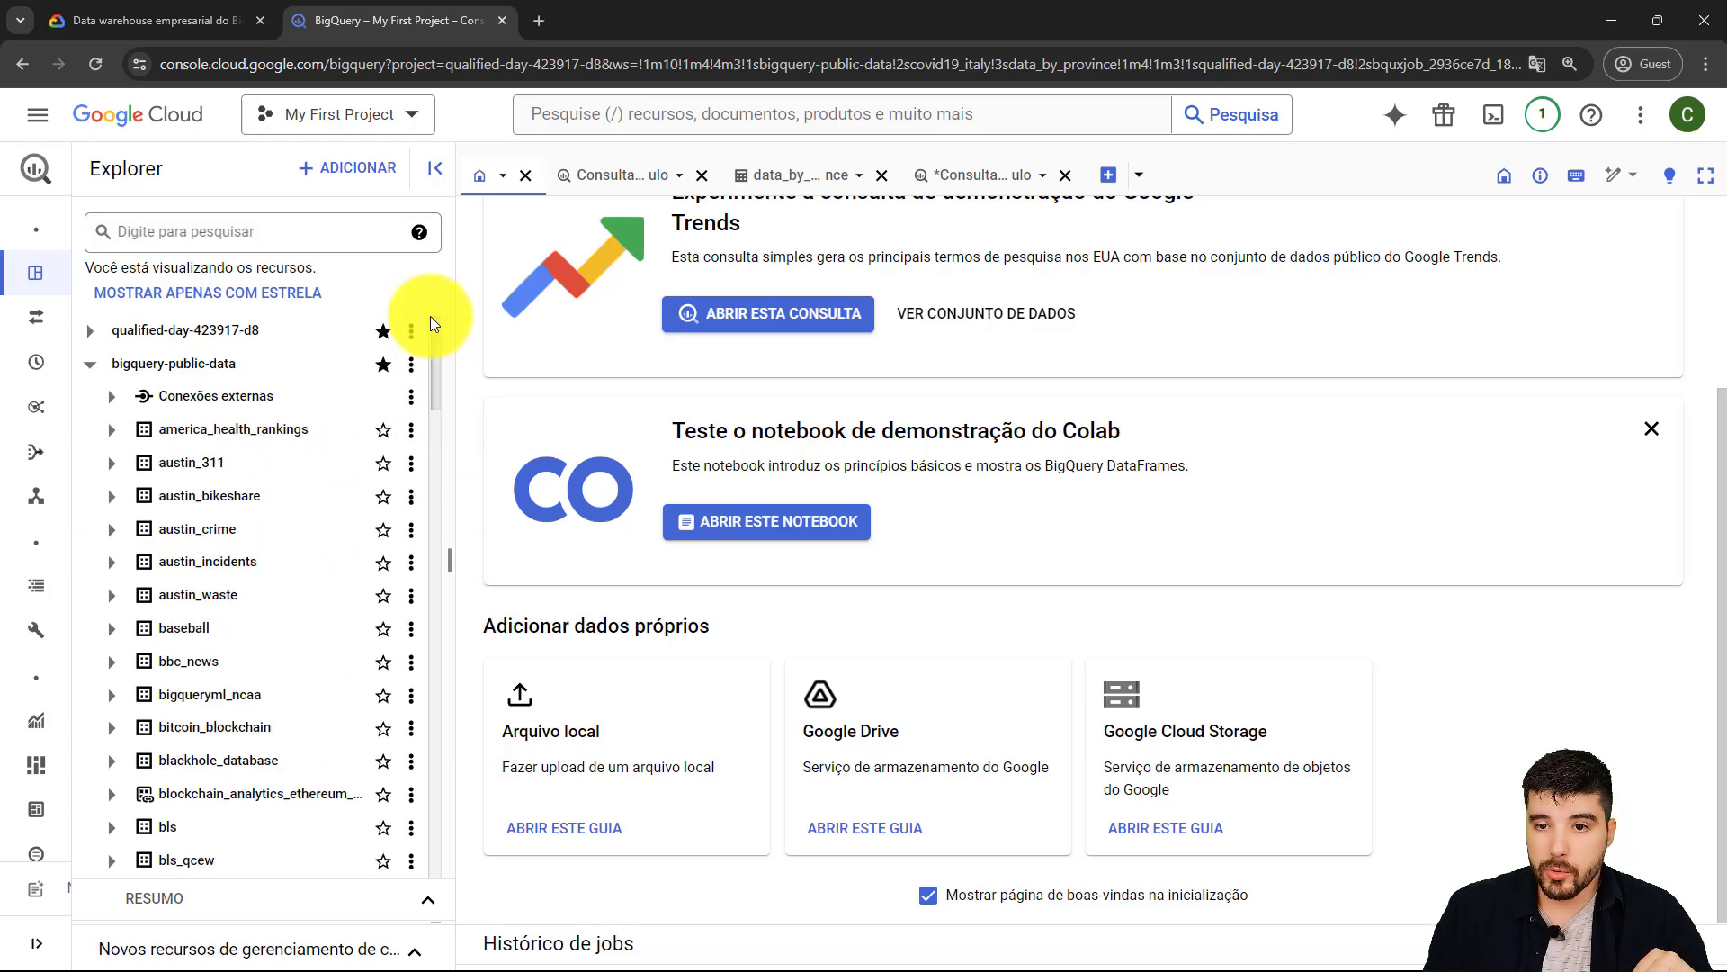
click(90, 364)
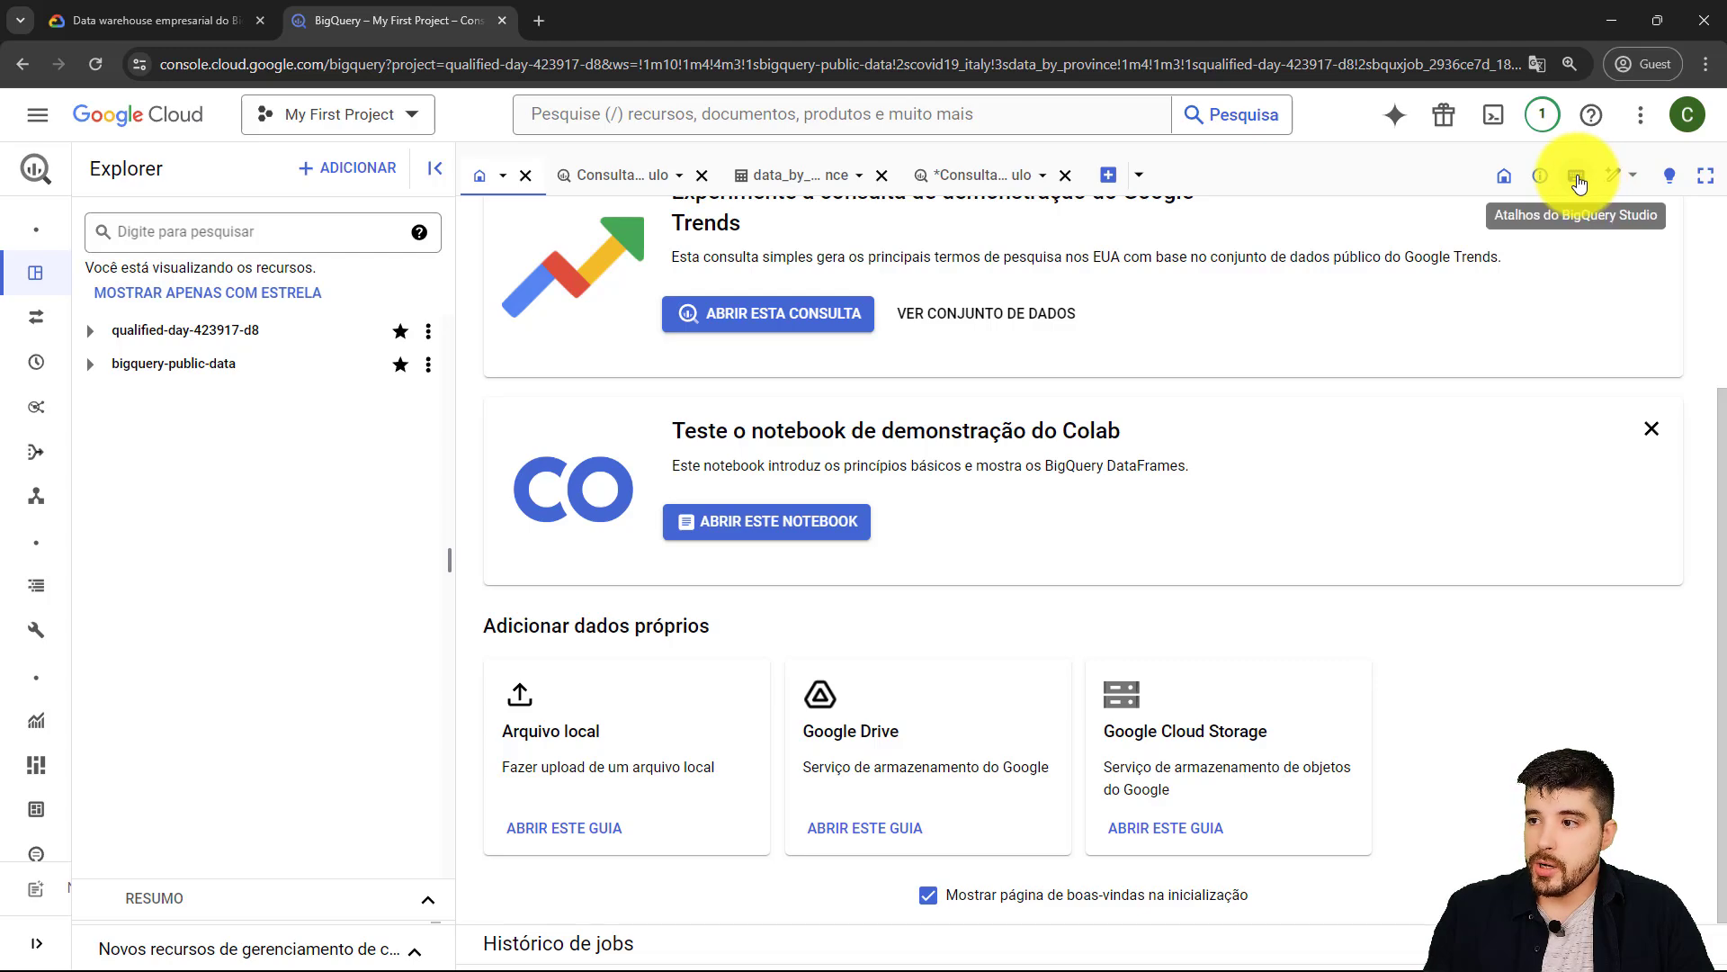
- Look through the full list of BigQuery Studio keyboard shortcuts and close it
click(1577, 180)
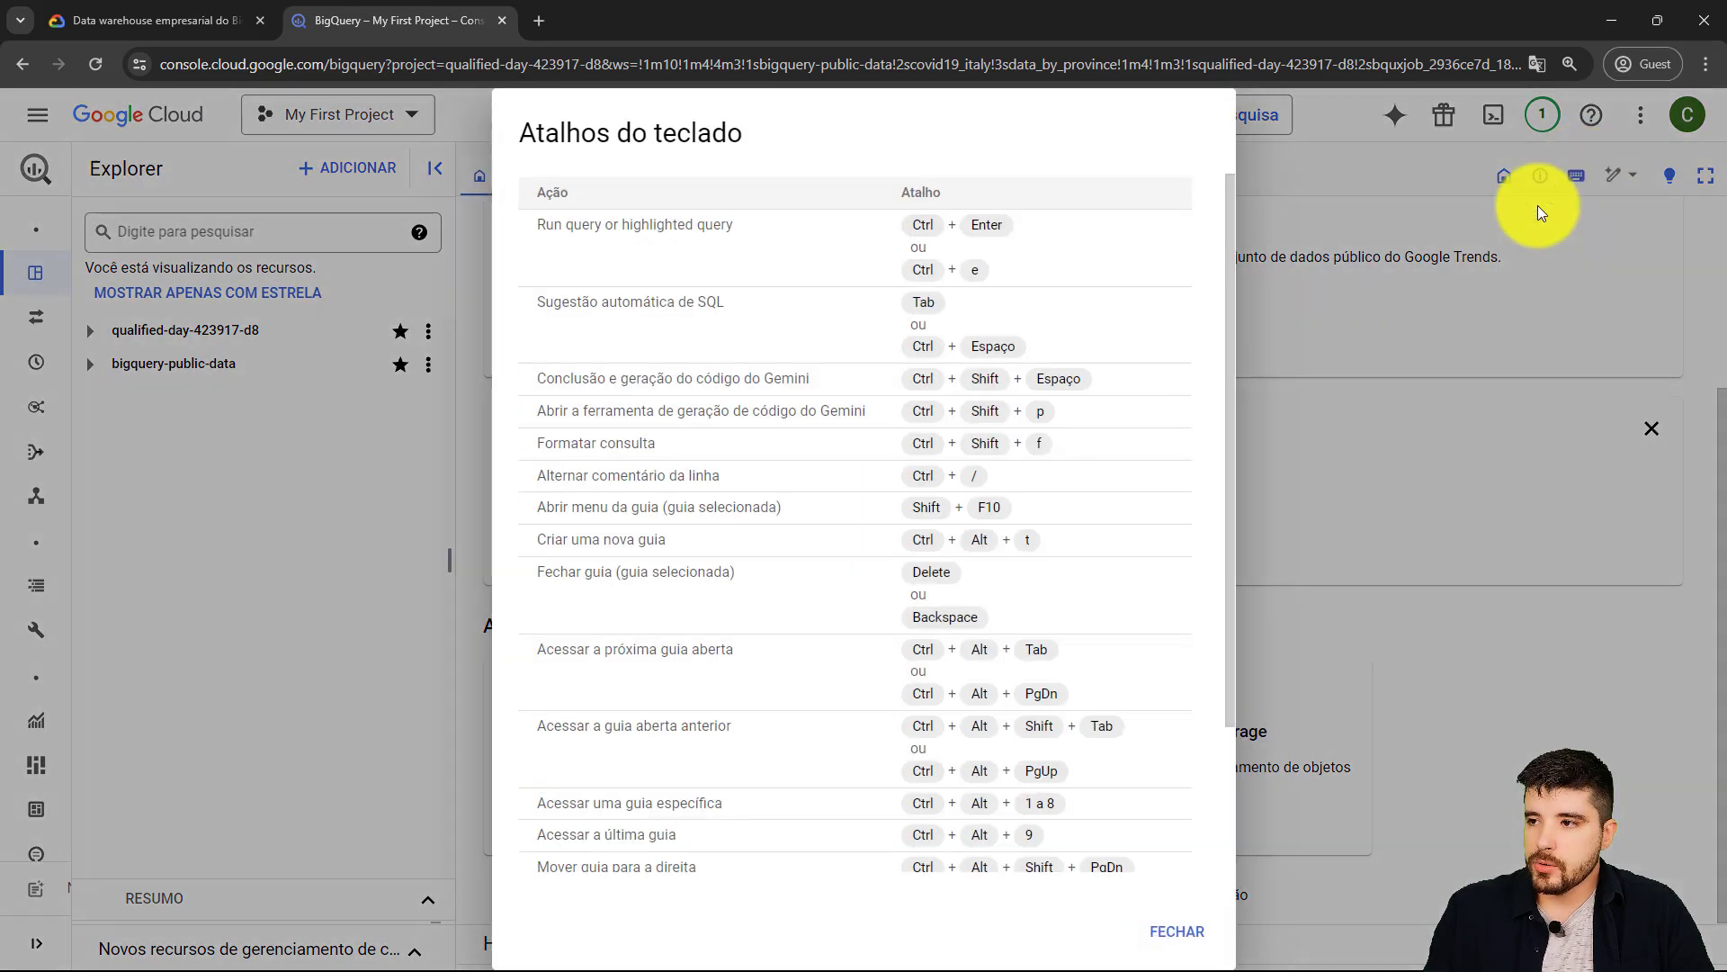
scroll(705, 402, down, 3)
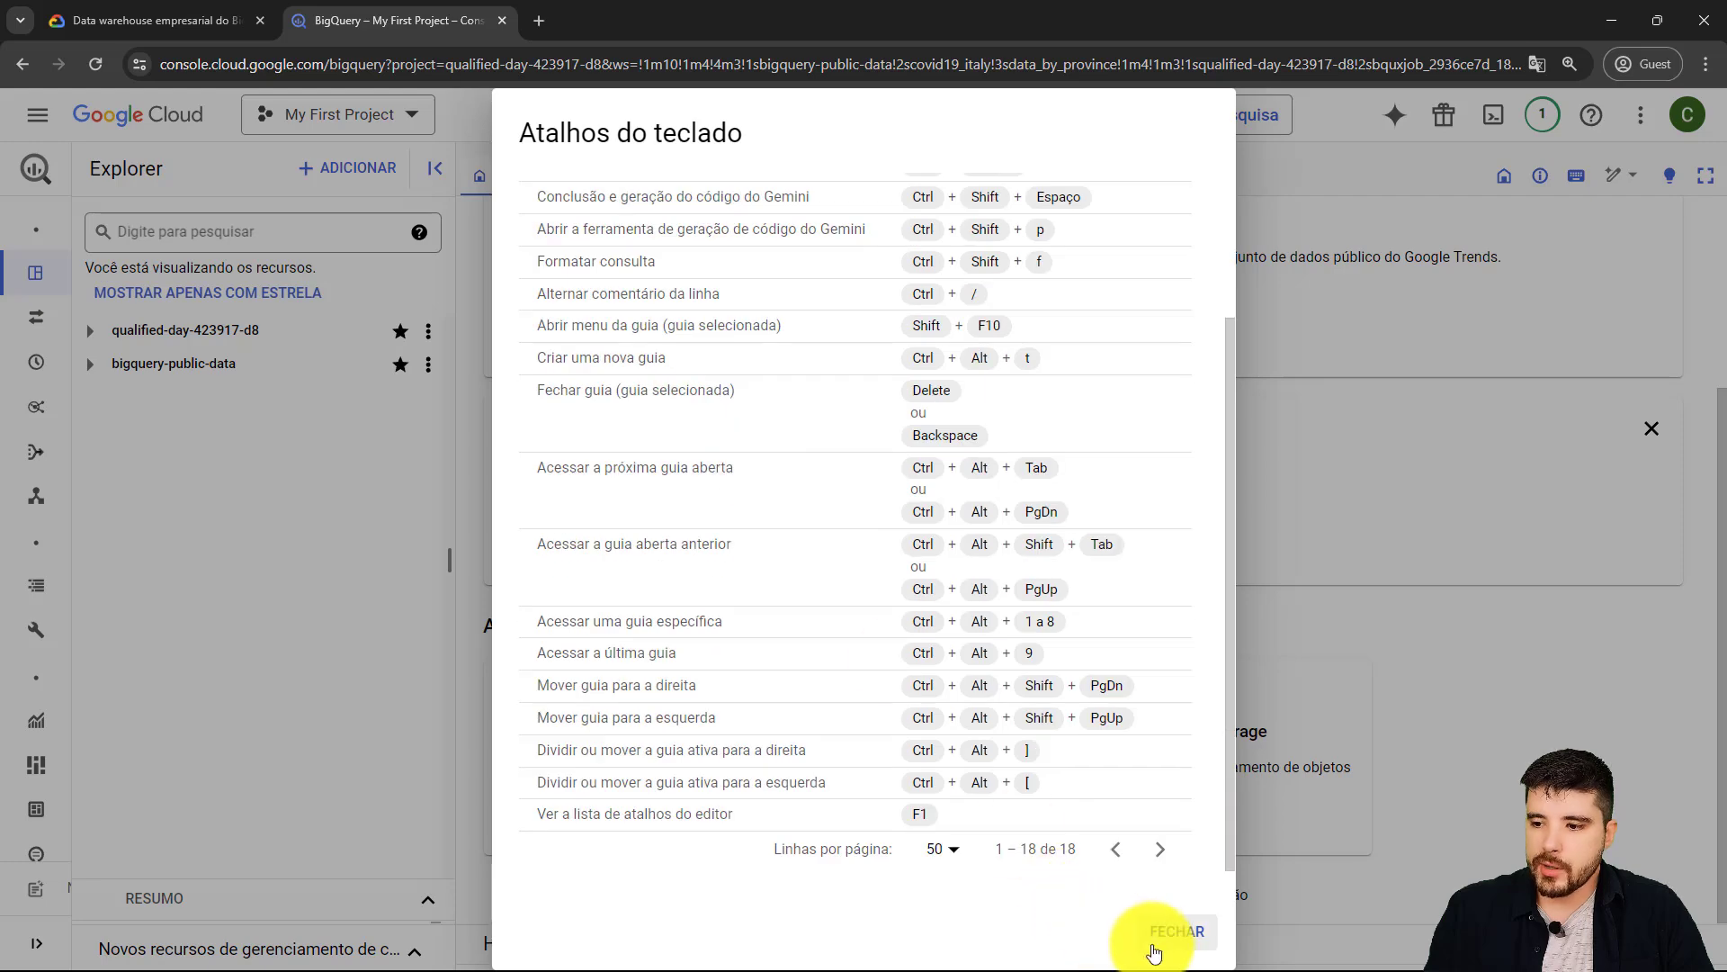
click(1170, 933)
- Check the Gemini in BigQuery notice, try the full-screen view and restore the normal layout
click(1630, 180)
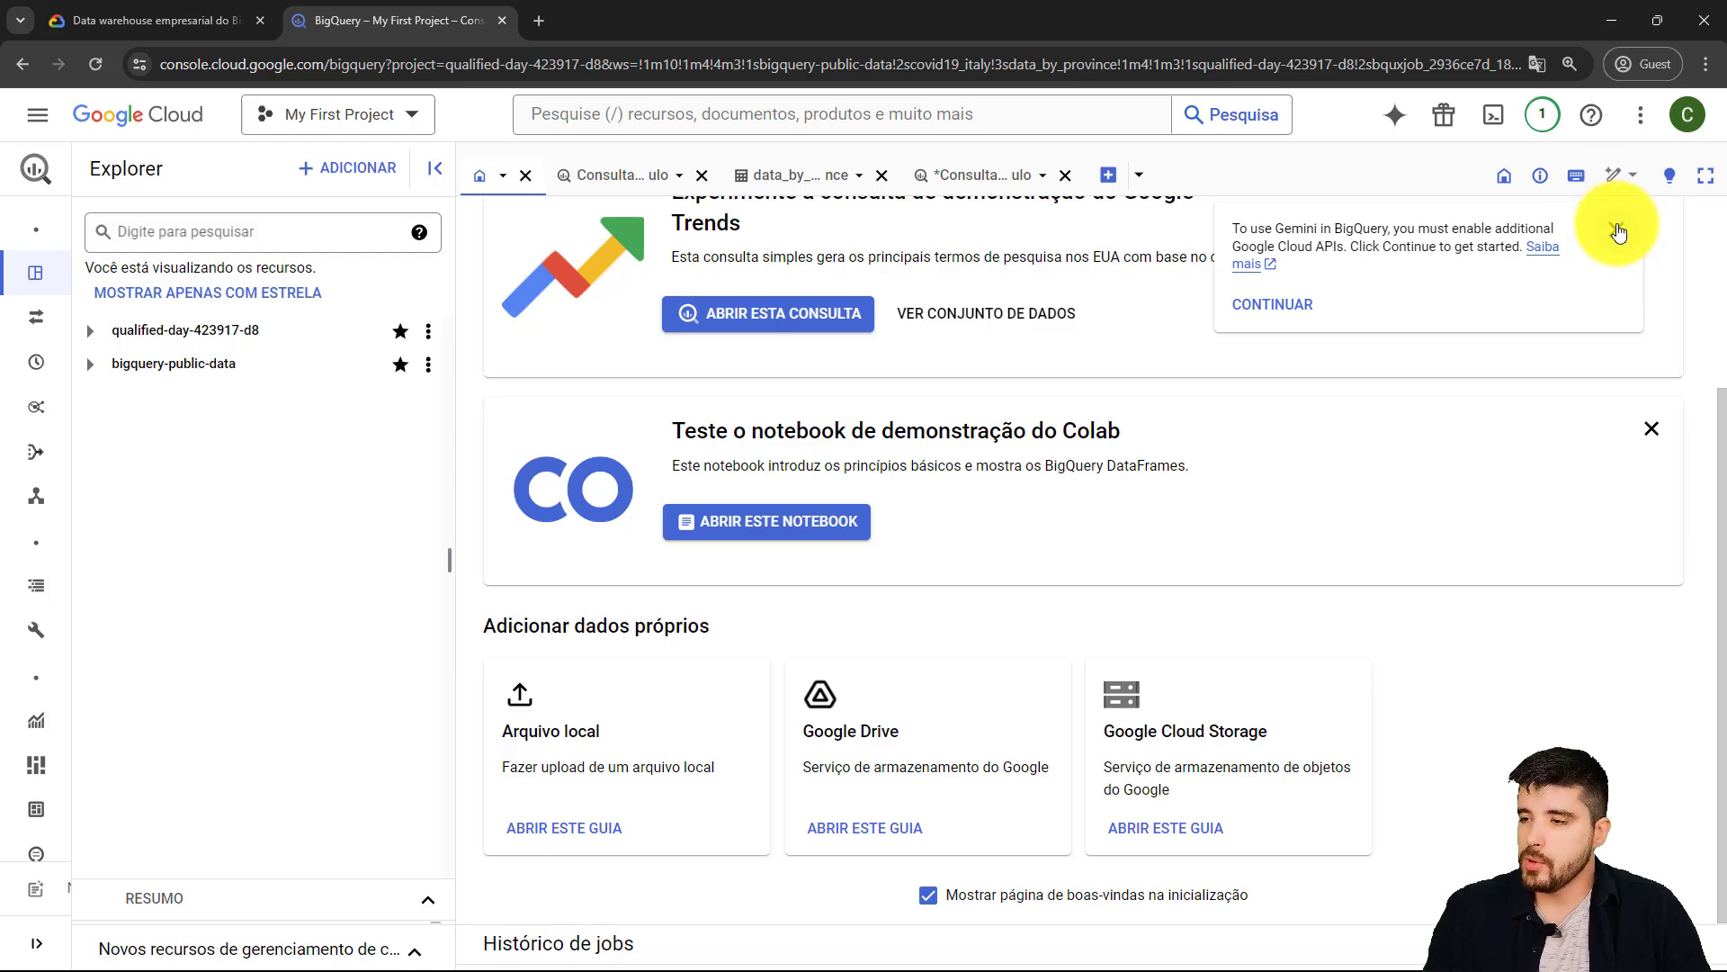
click(1705, 180)
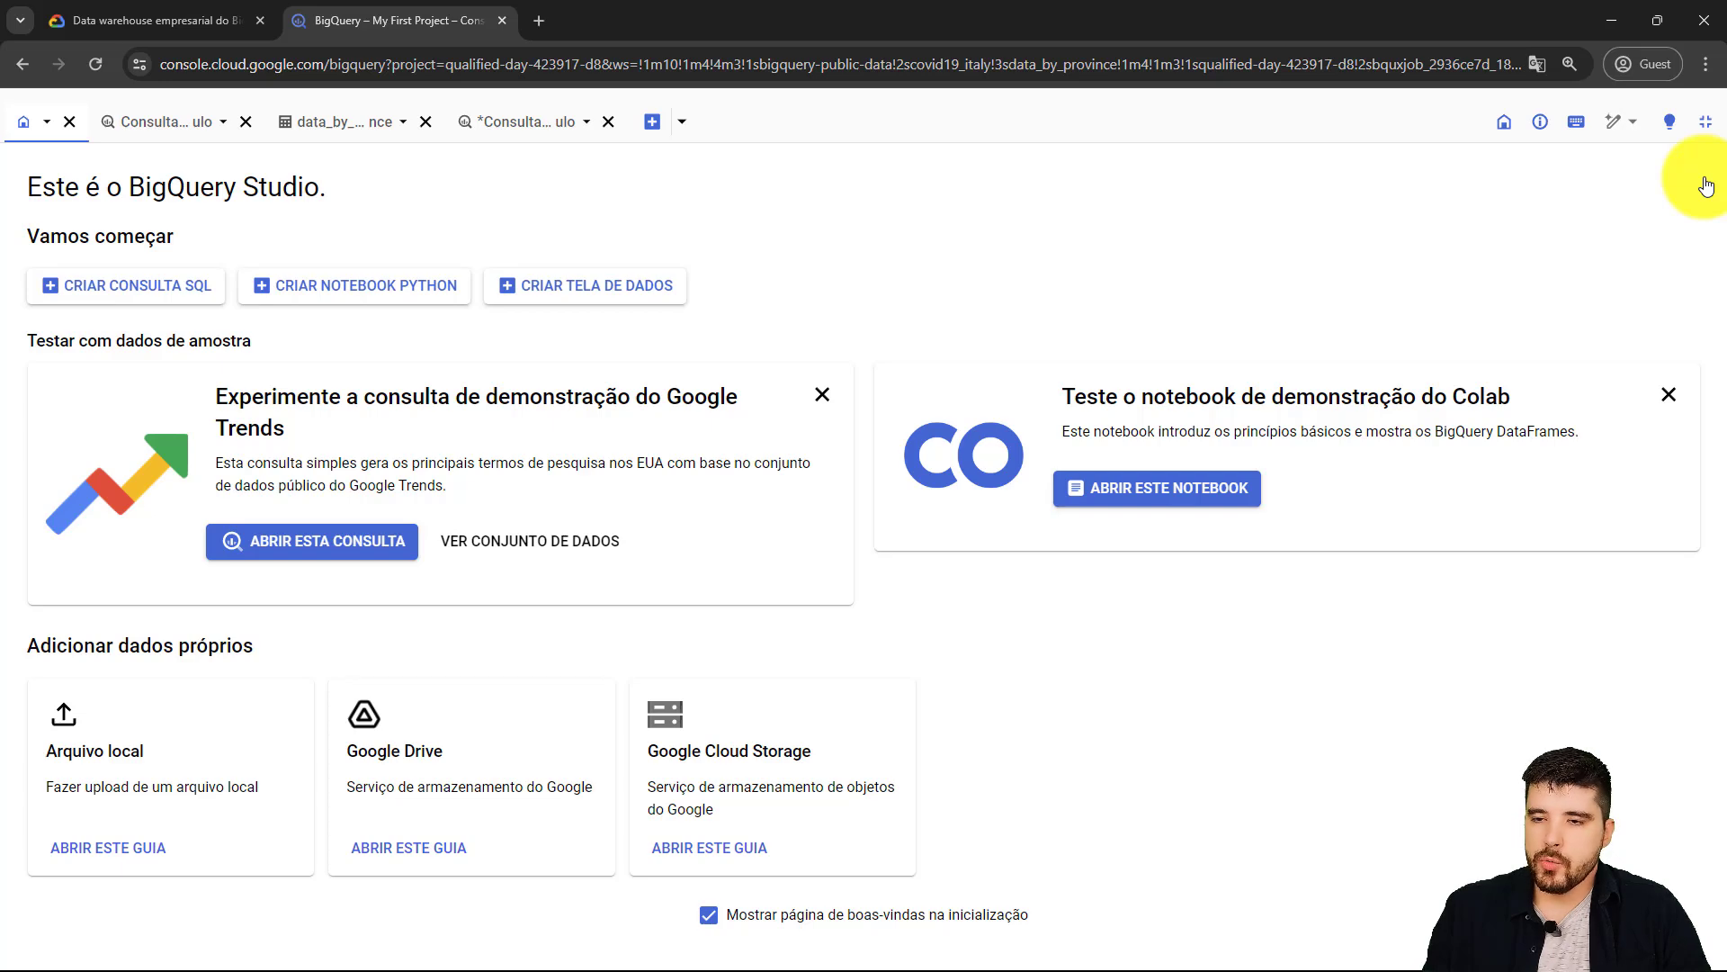
click(1706, 127)
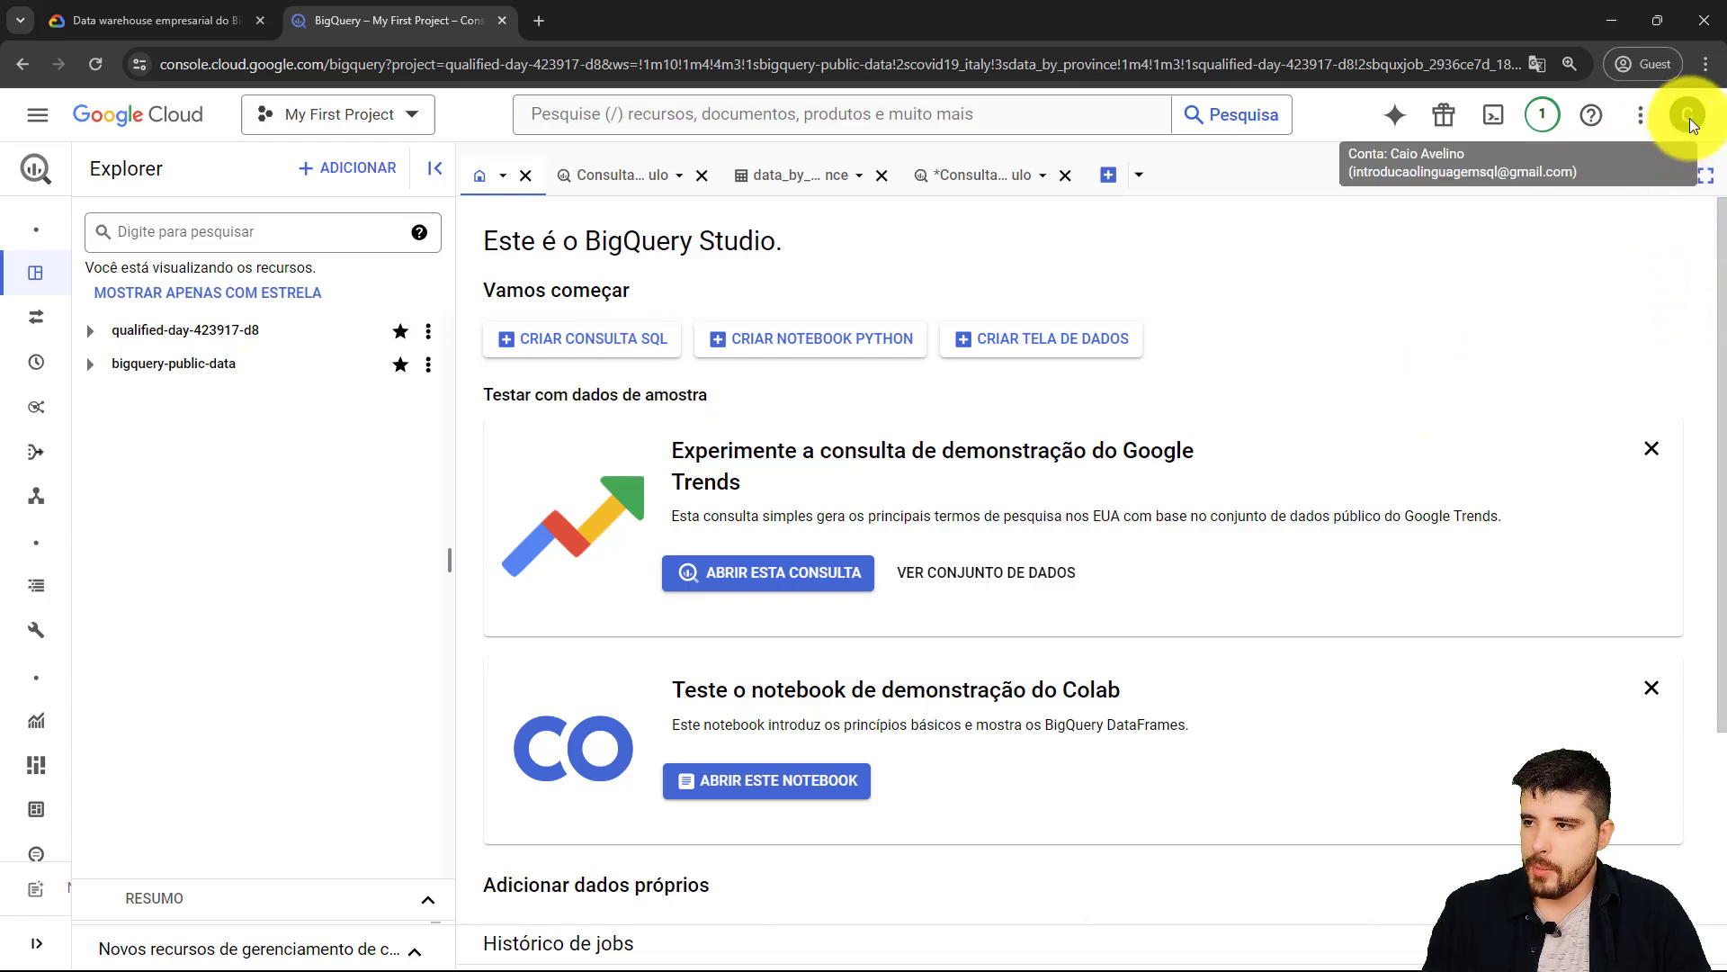
- Review the console's settings and utilities options, the notifications and the free-trial credit status, closing each one
click(1643, 117)
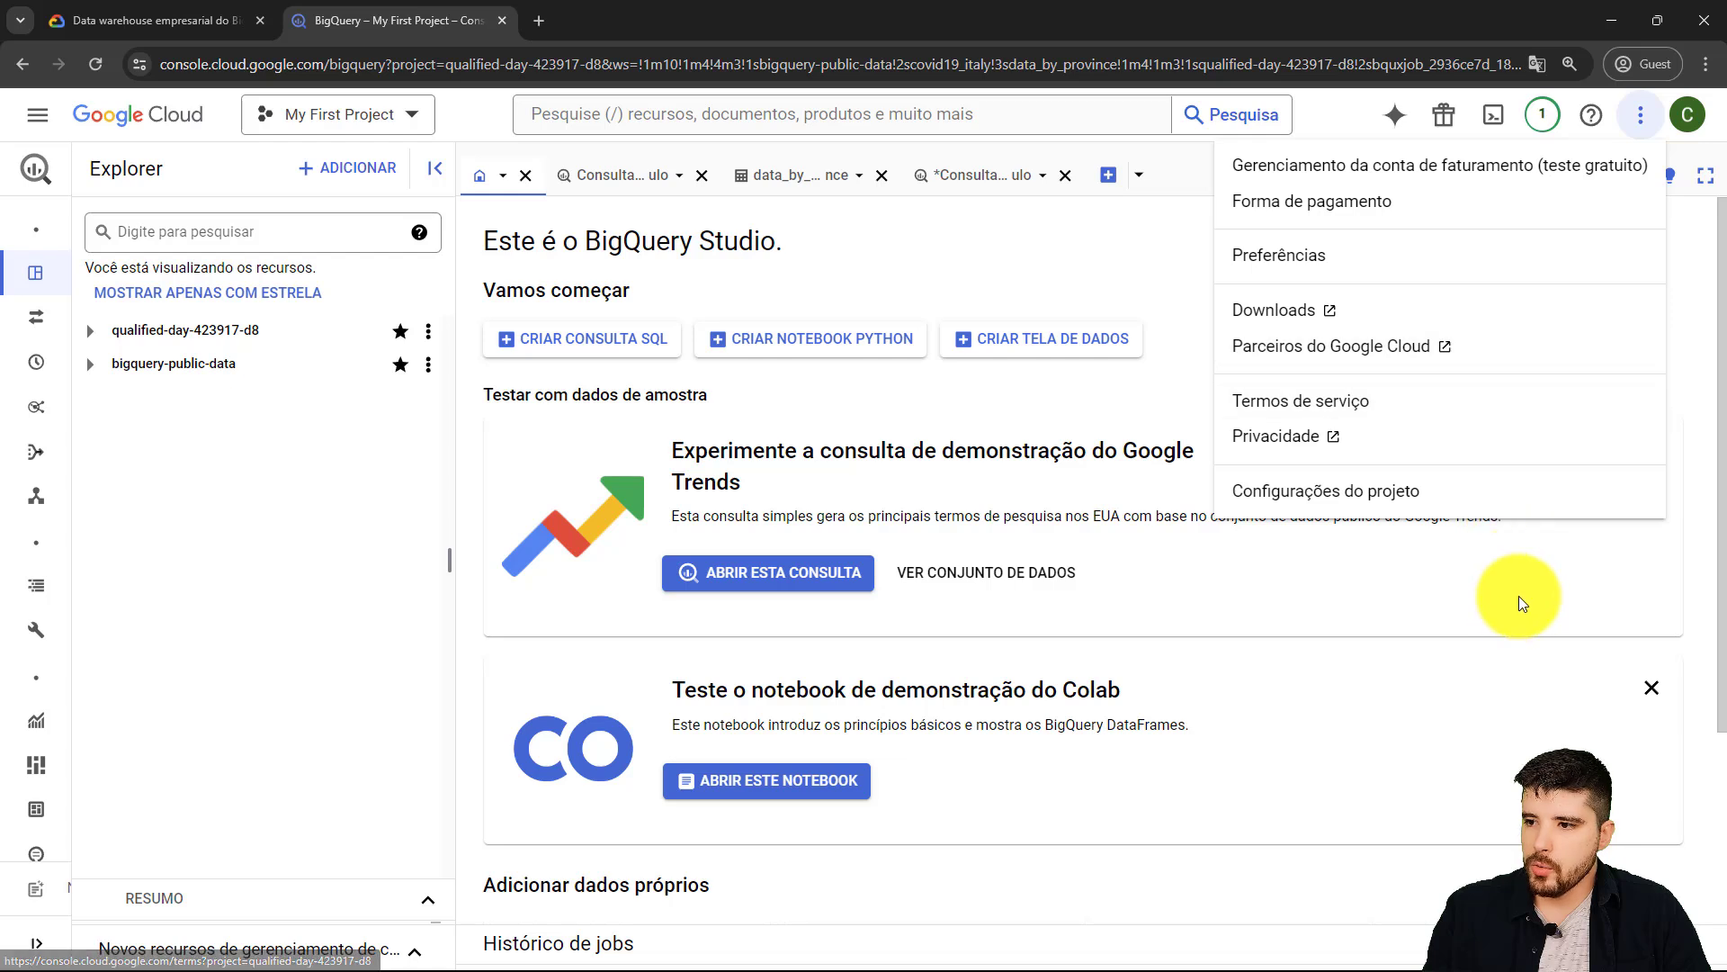
click(1190, 187)
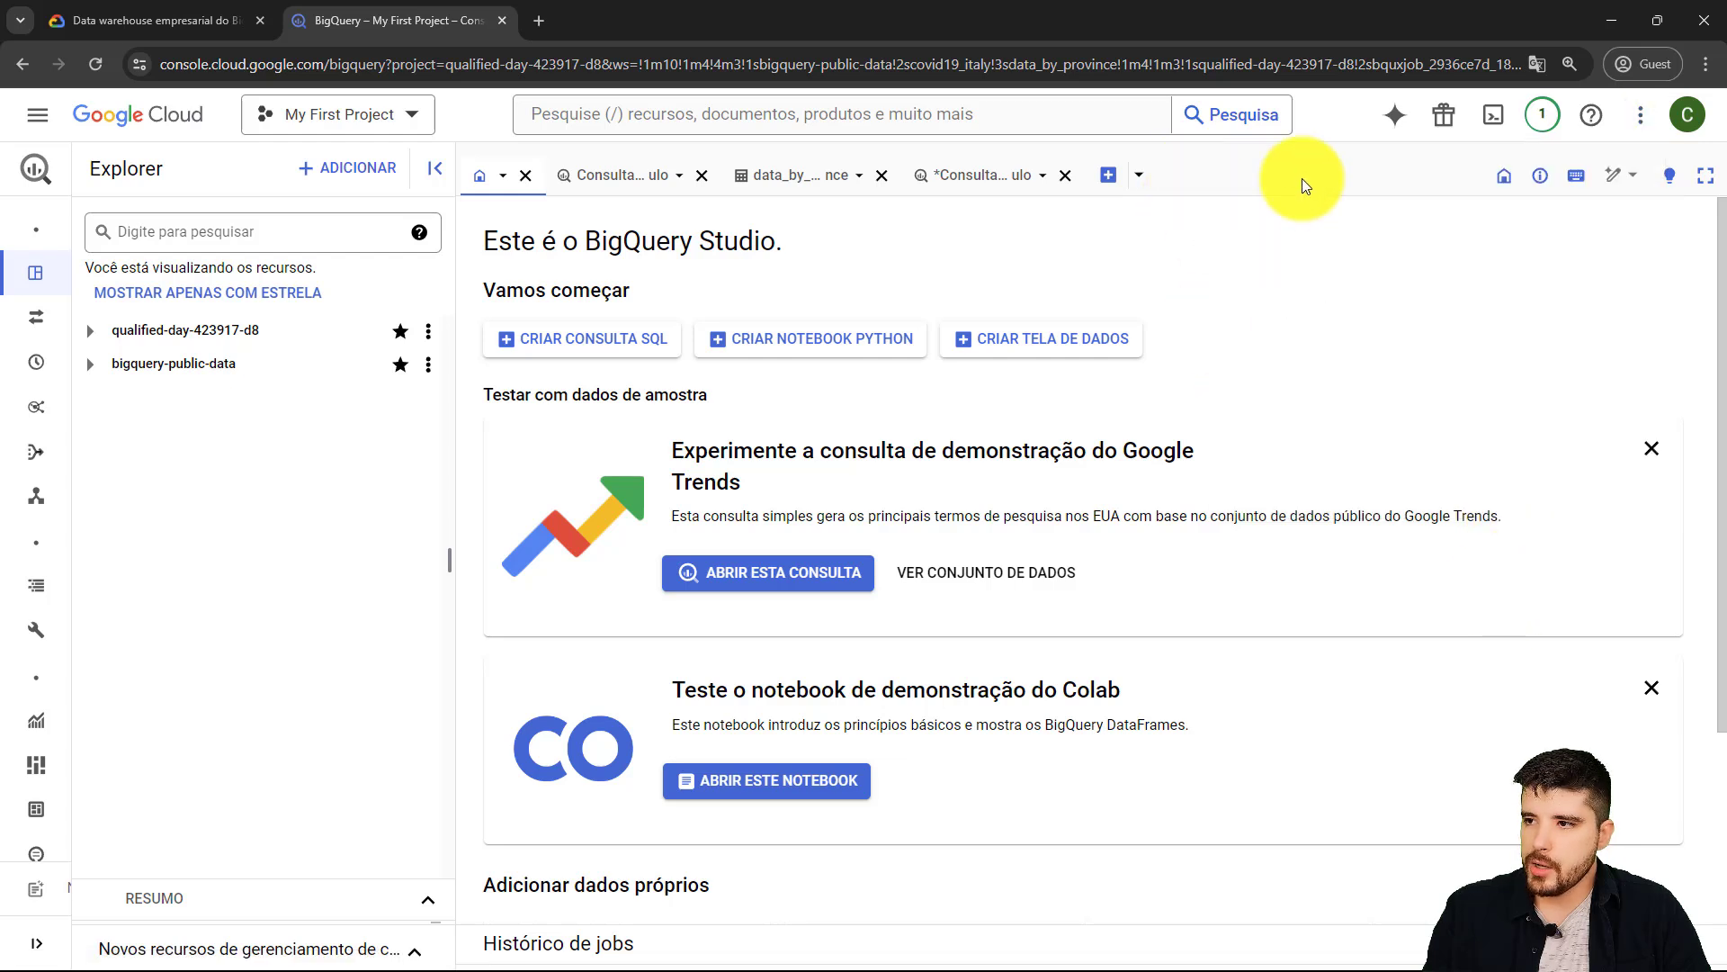
click(1545, 116)
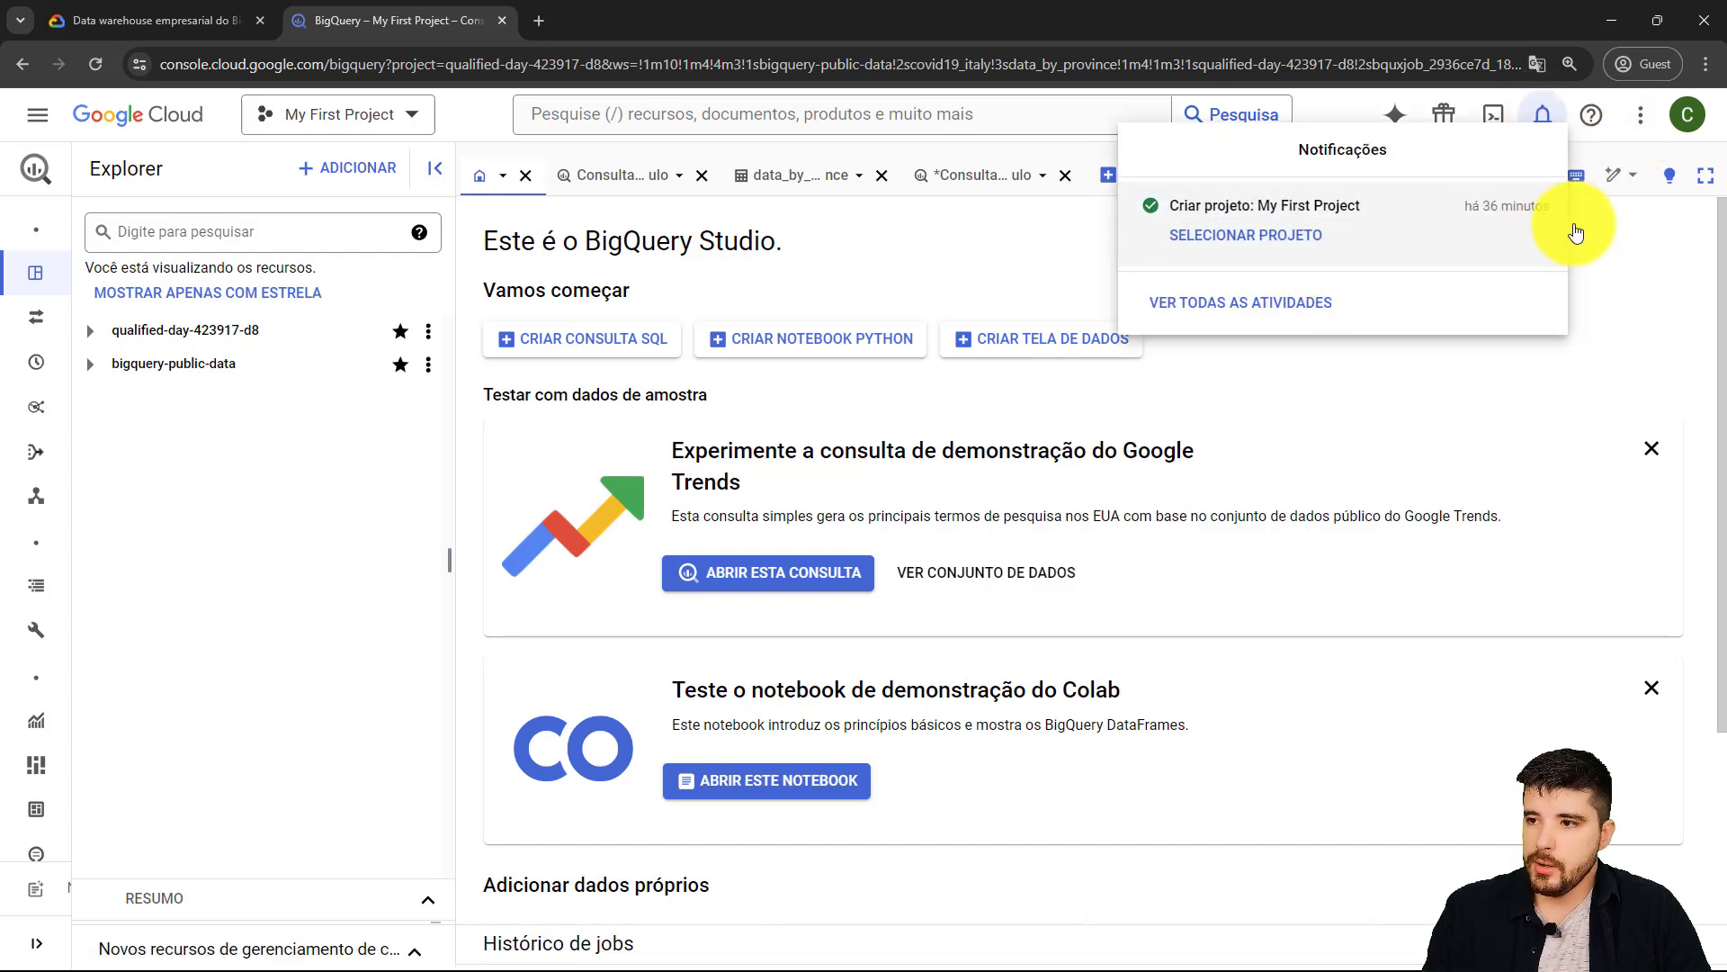
click(1612, 219)
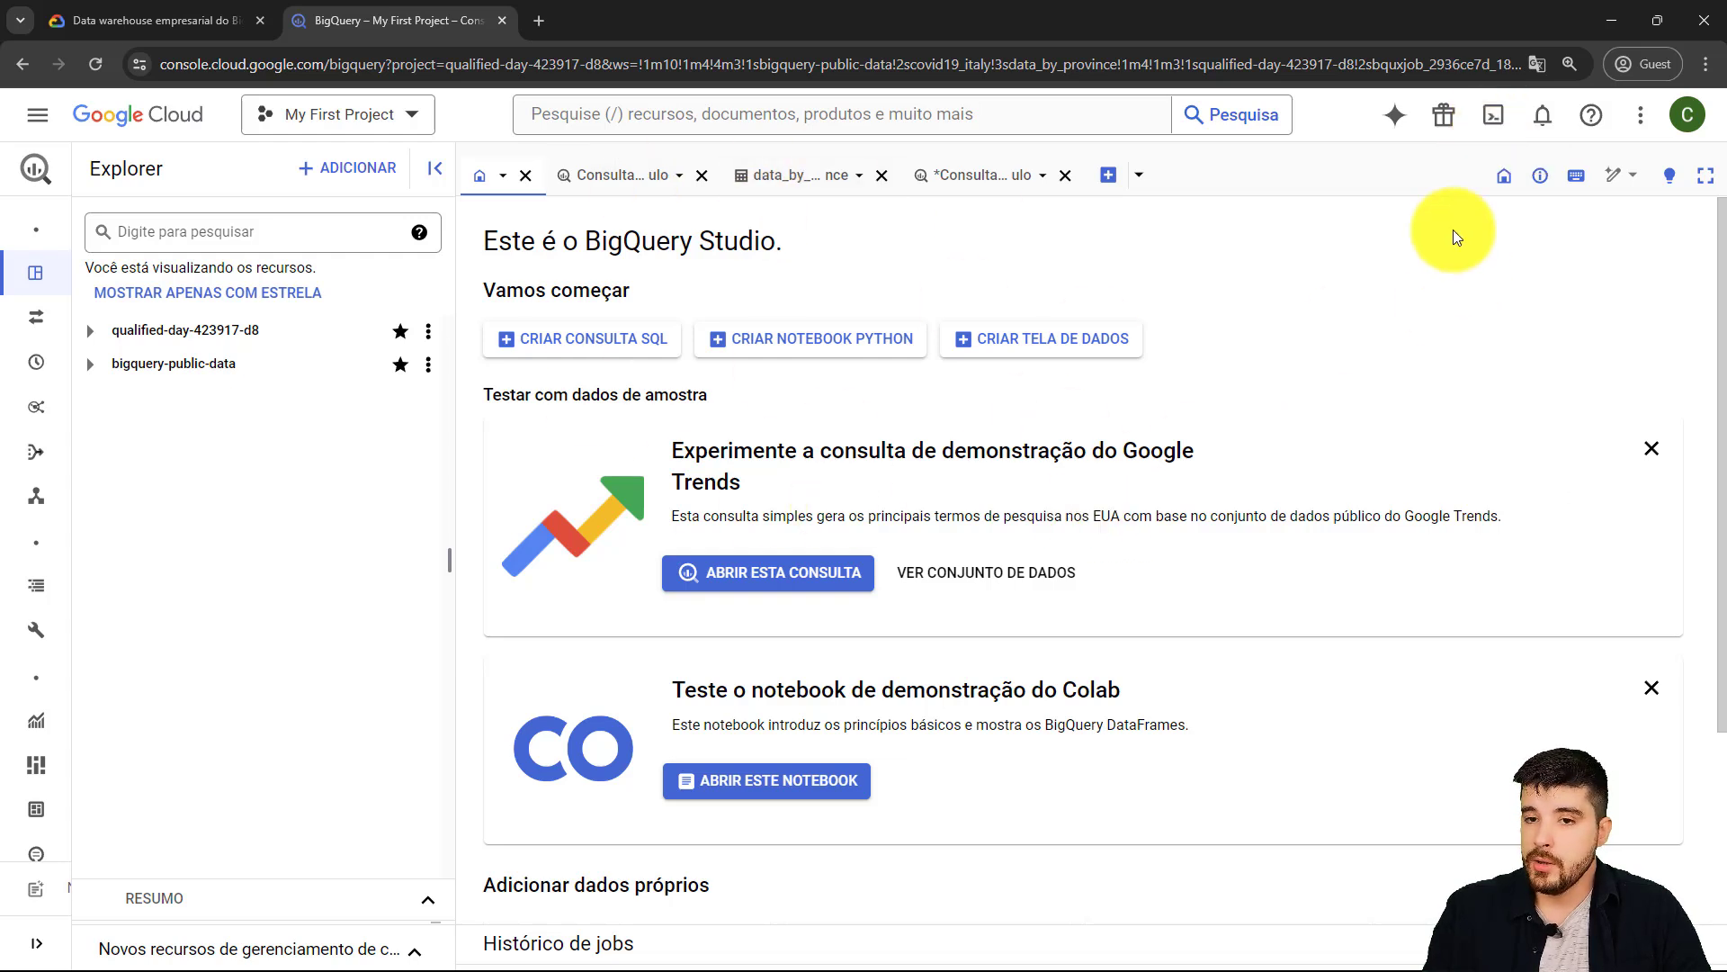
click(1445, 117)
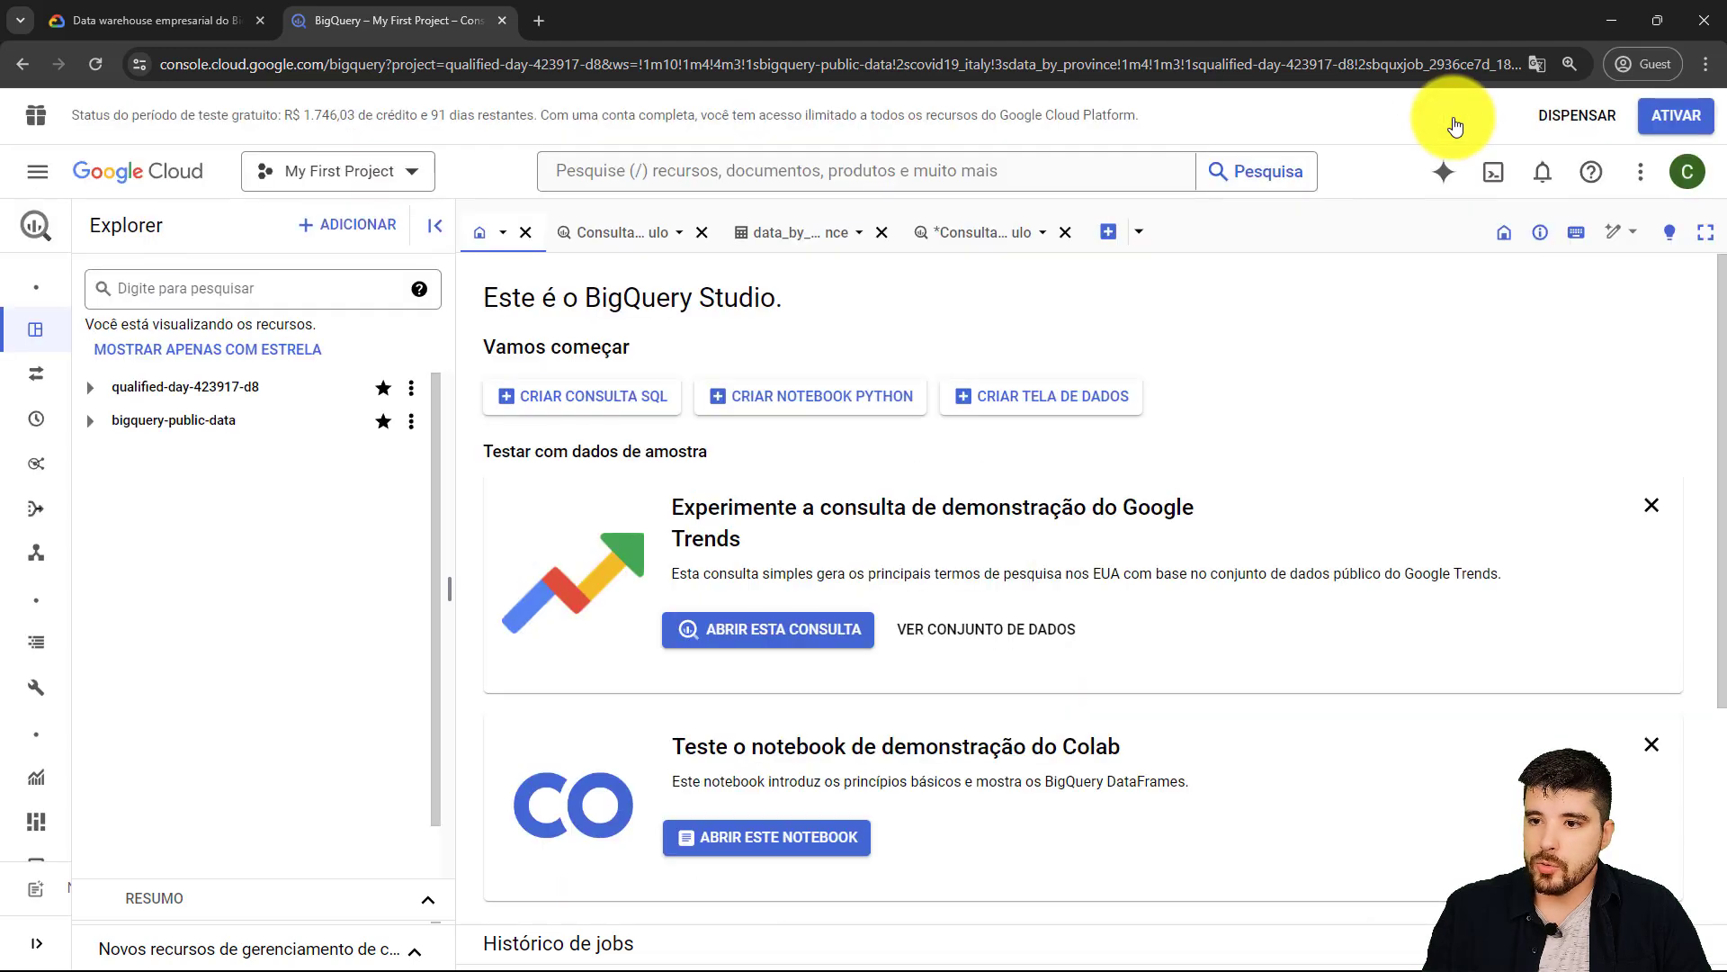
click(1563, 119)
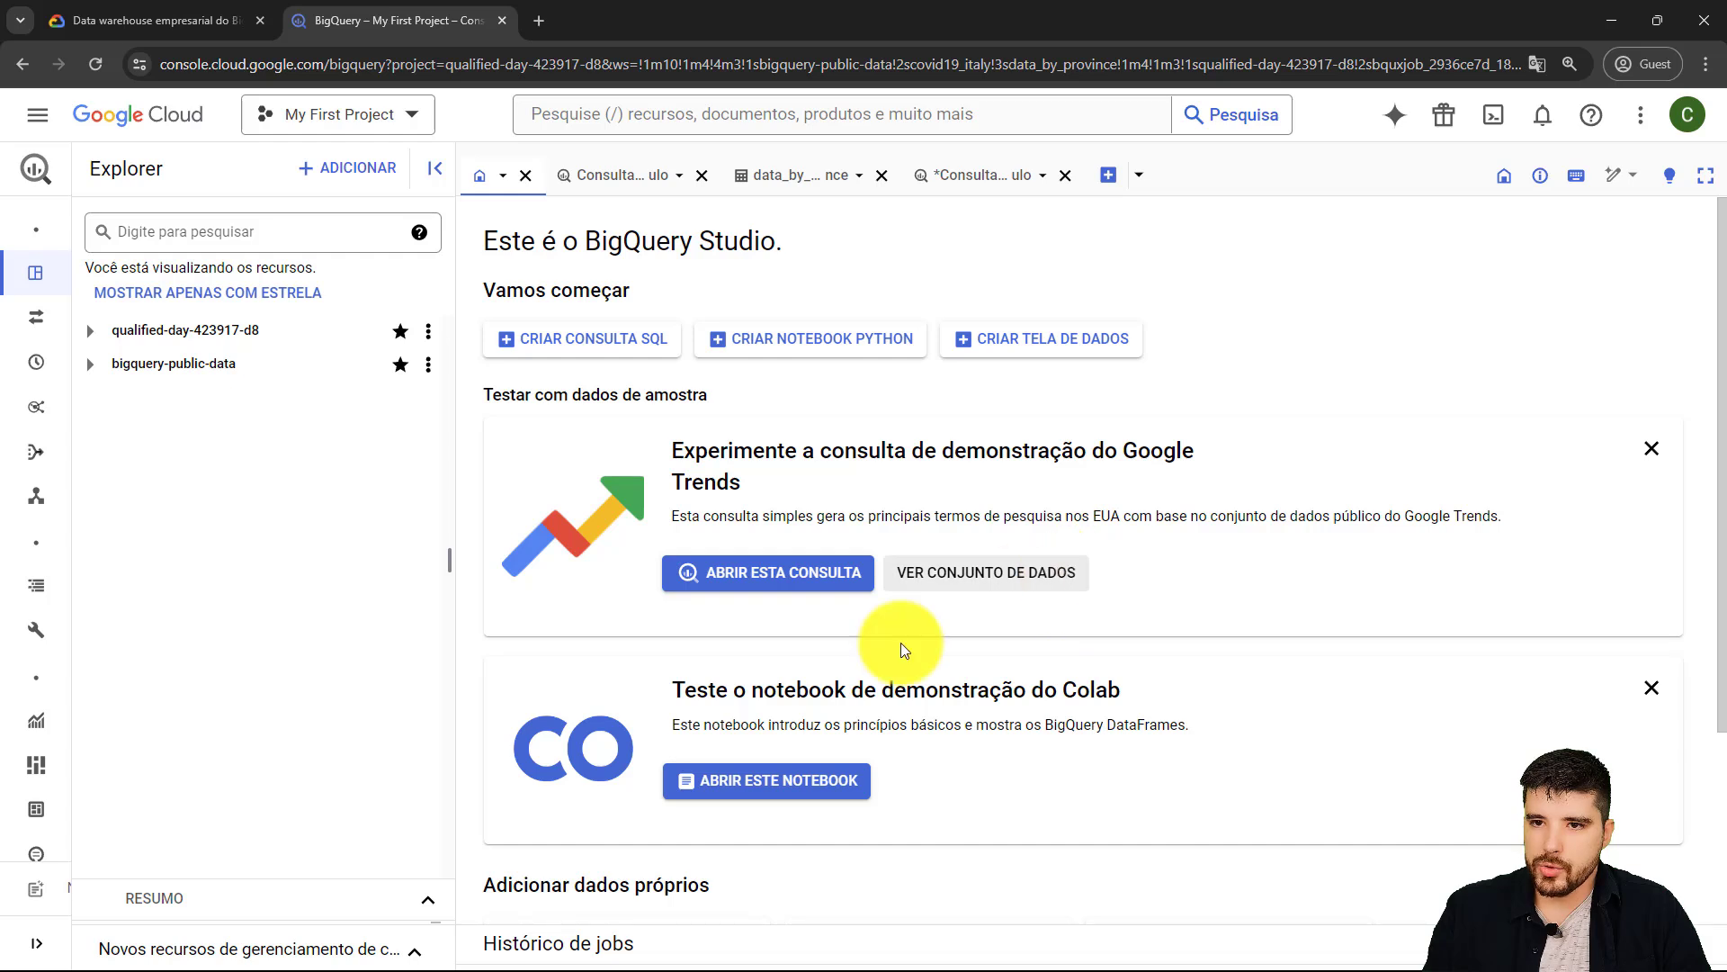
- Open the games_post_wide table from the public baseball dataset and examine its details in the enlarged summary area
click(427, 907)
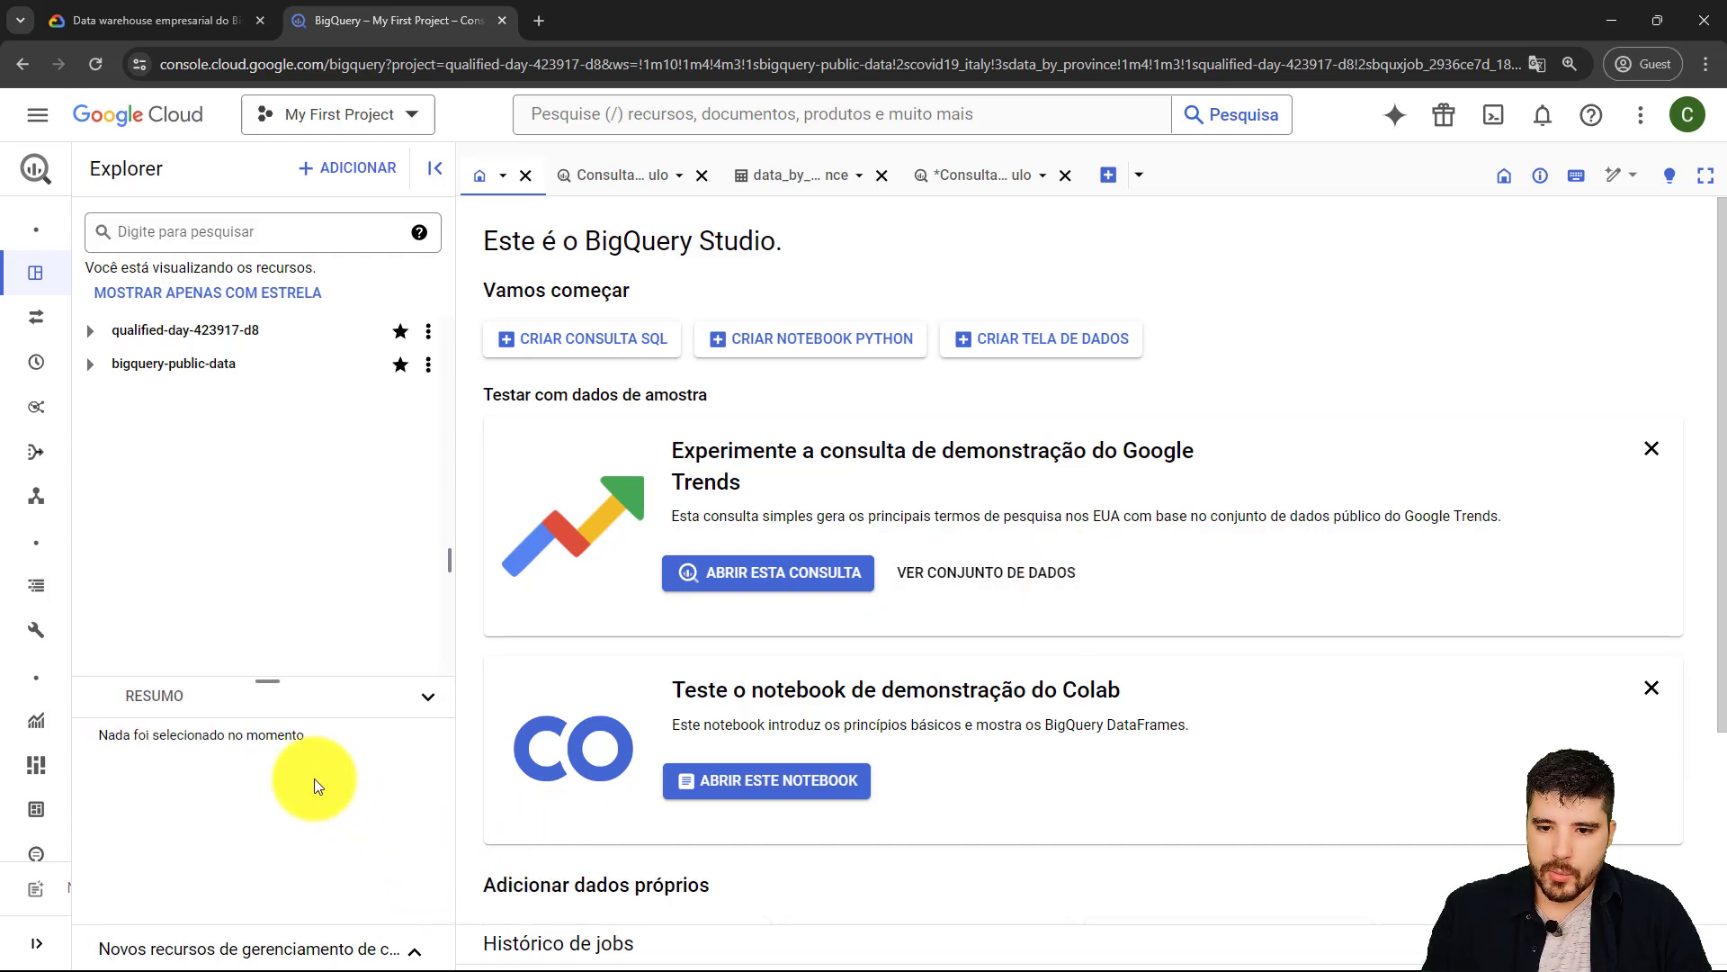
click(90, 363)
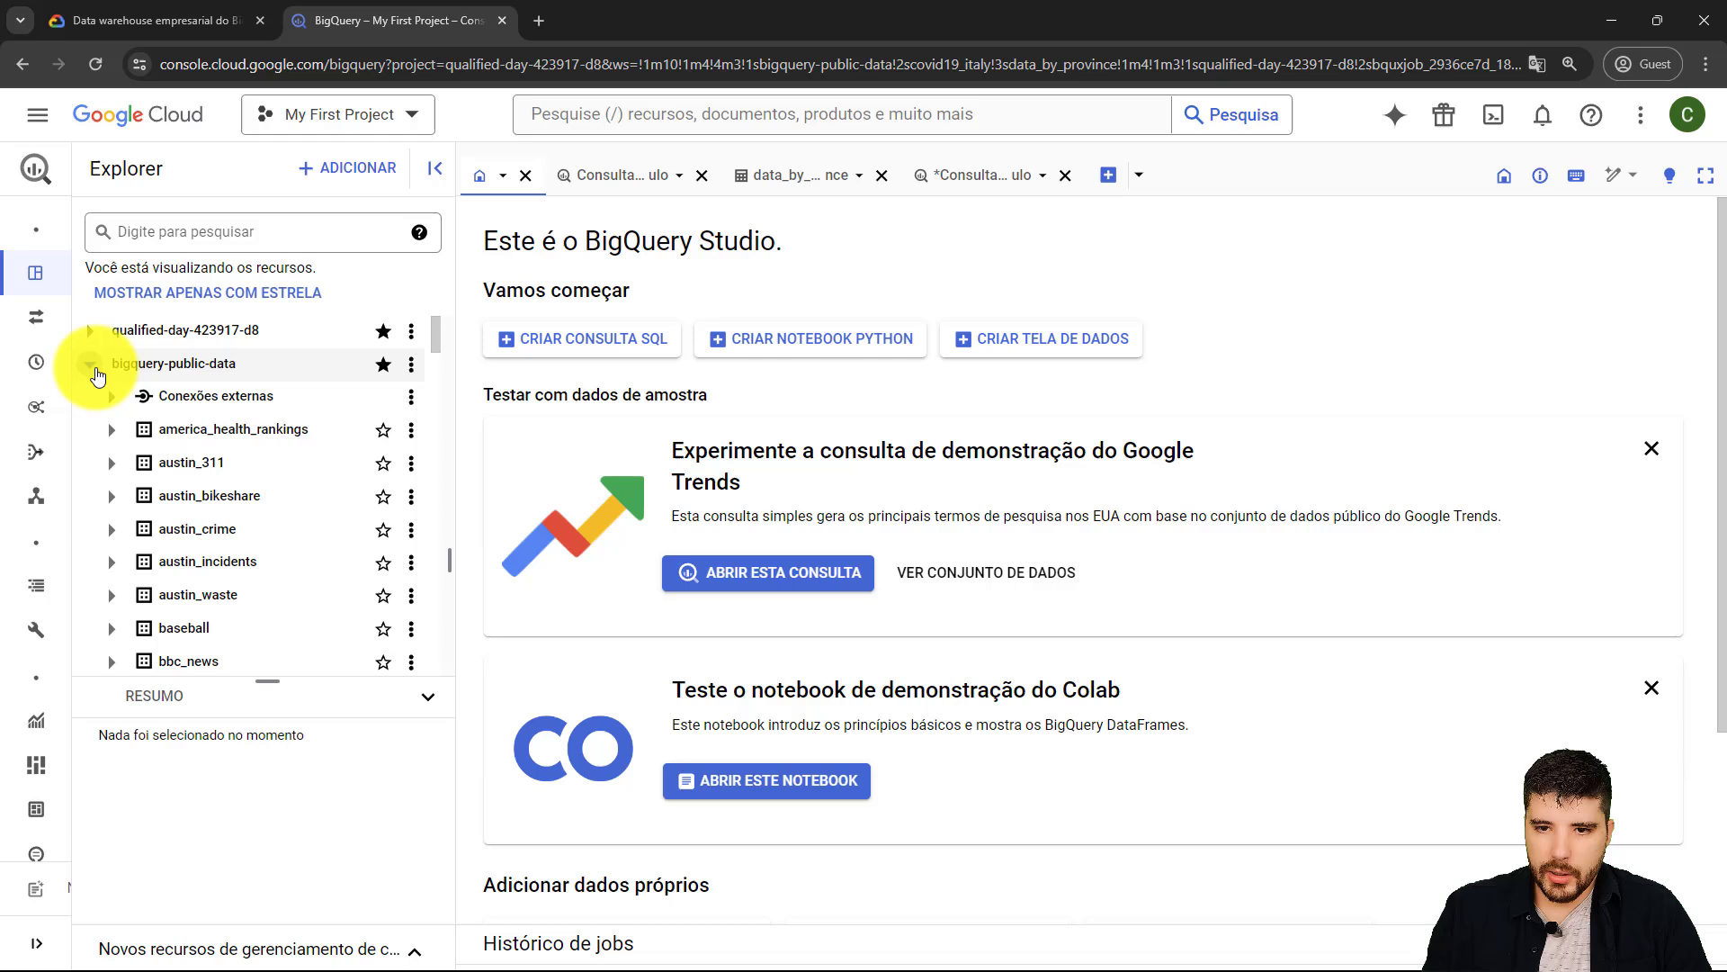
click(113, 629)
scroll(180, 584, down, 2)
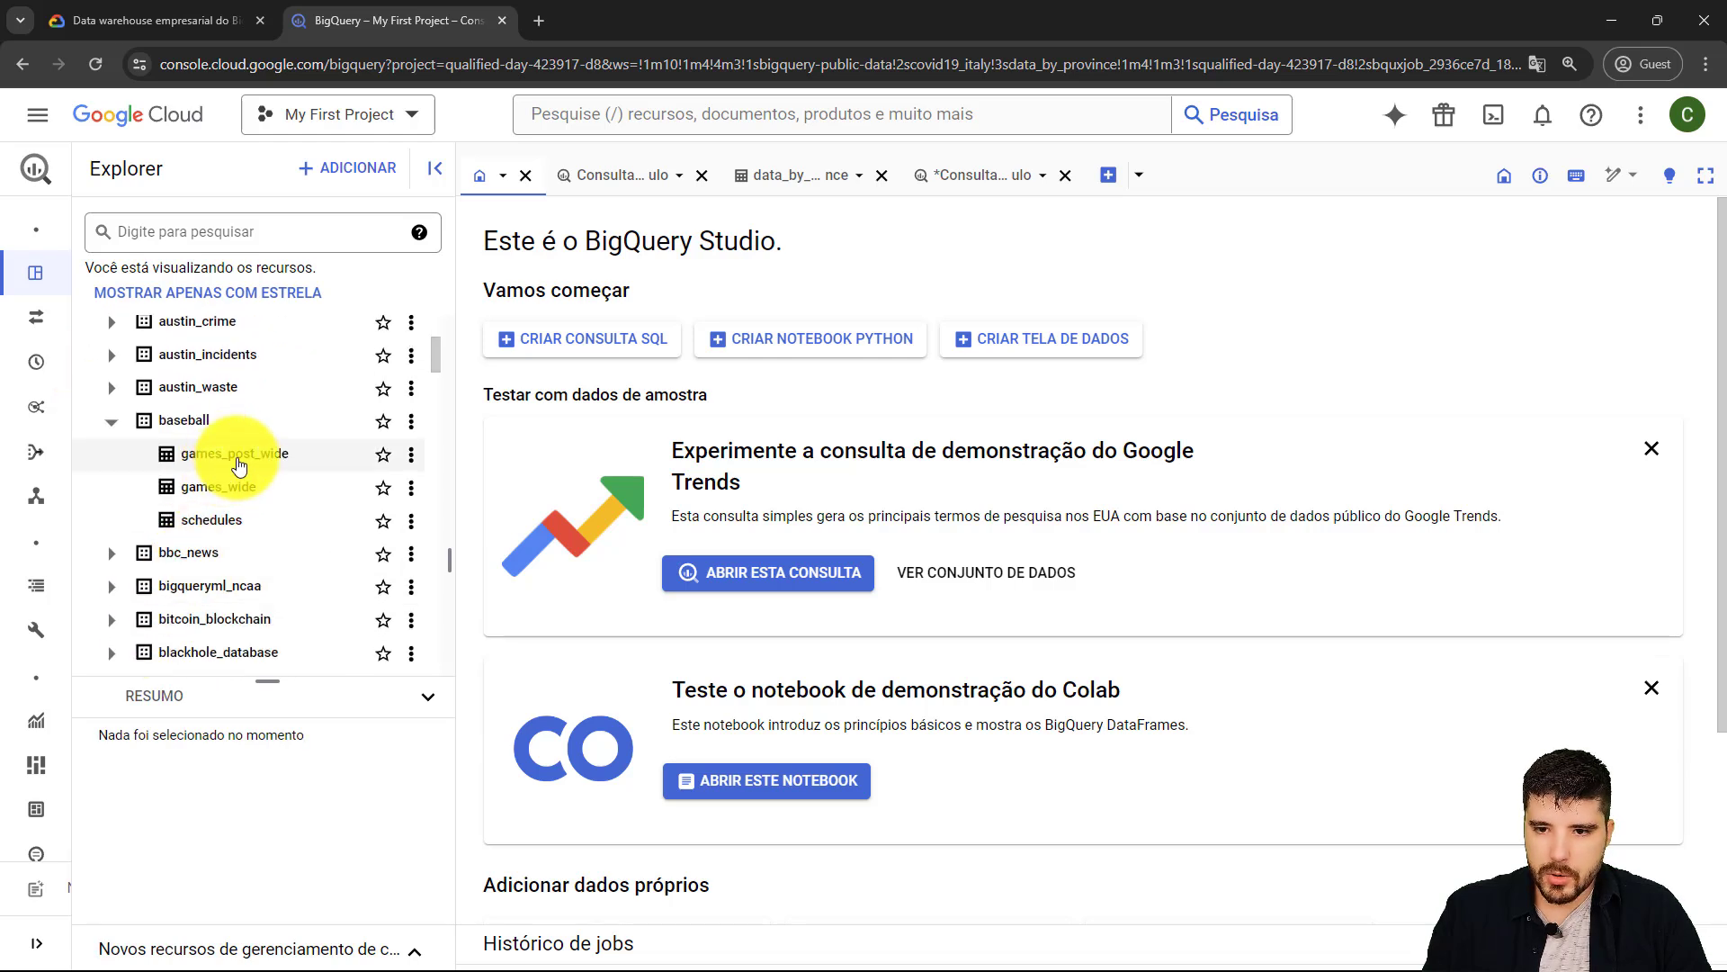
click(232, 454)
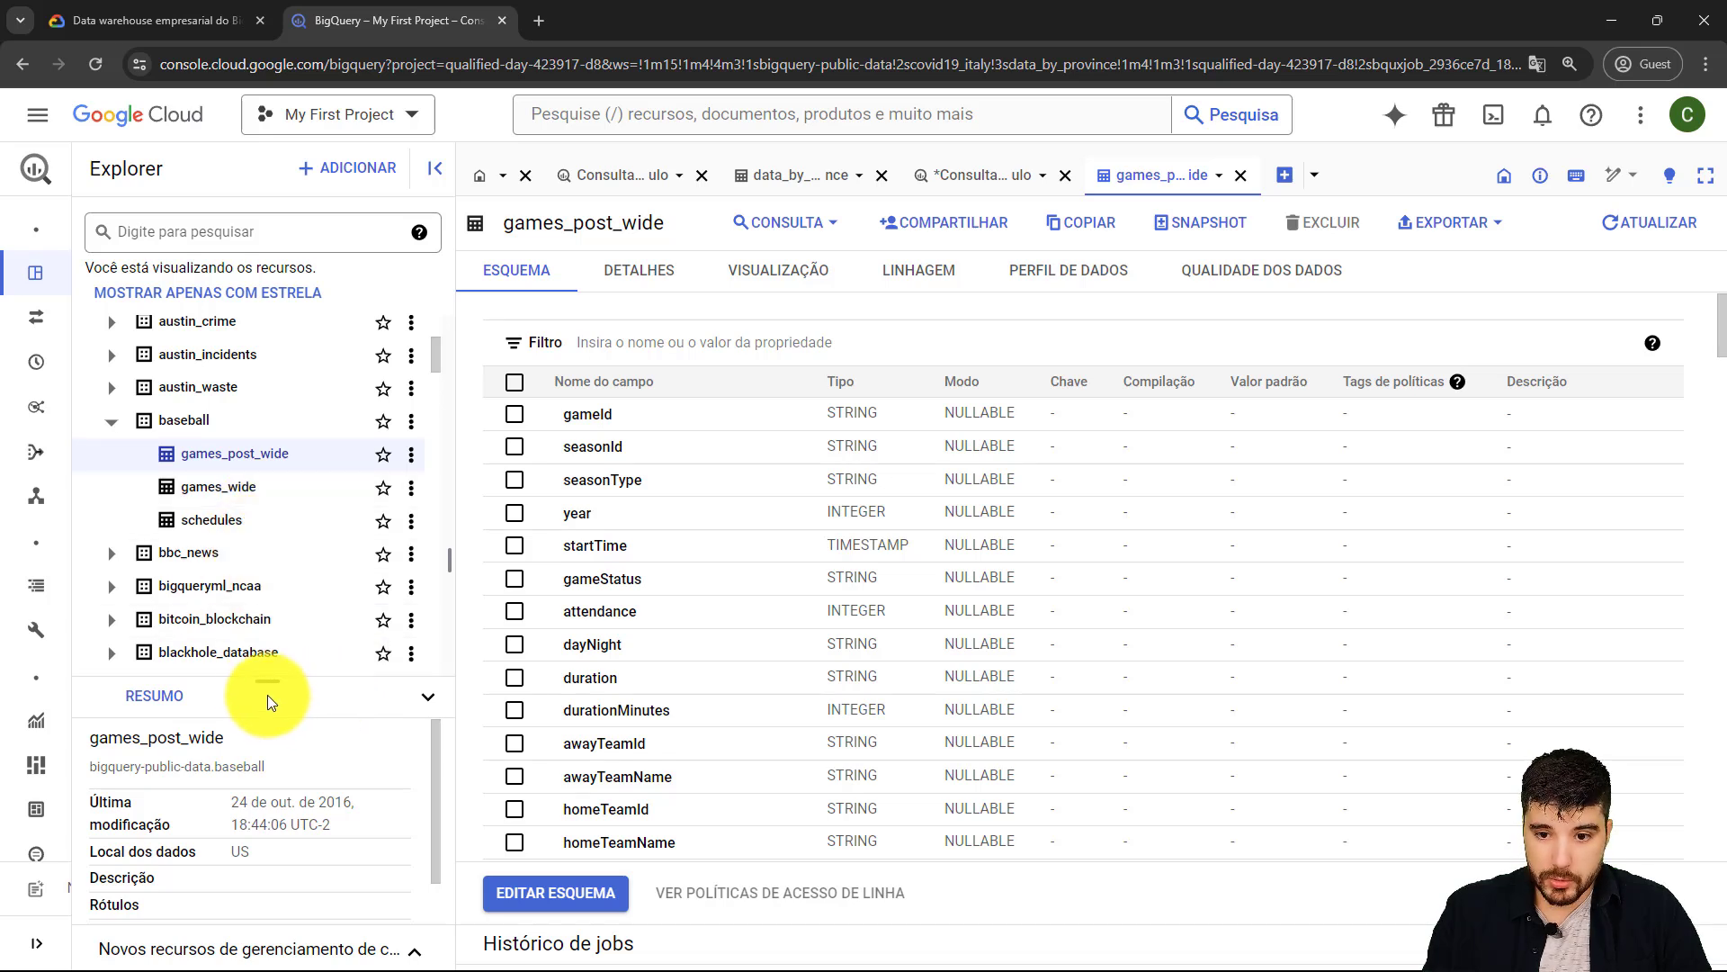
drag(269, 683, 272, 623)
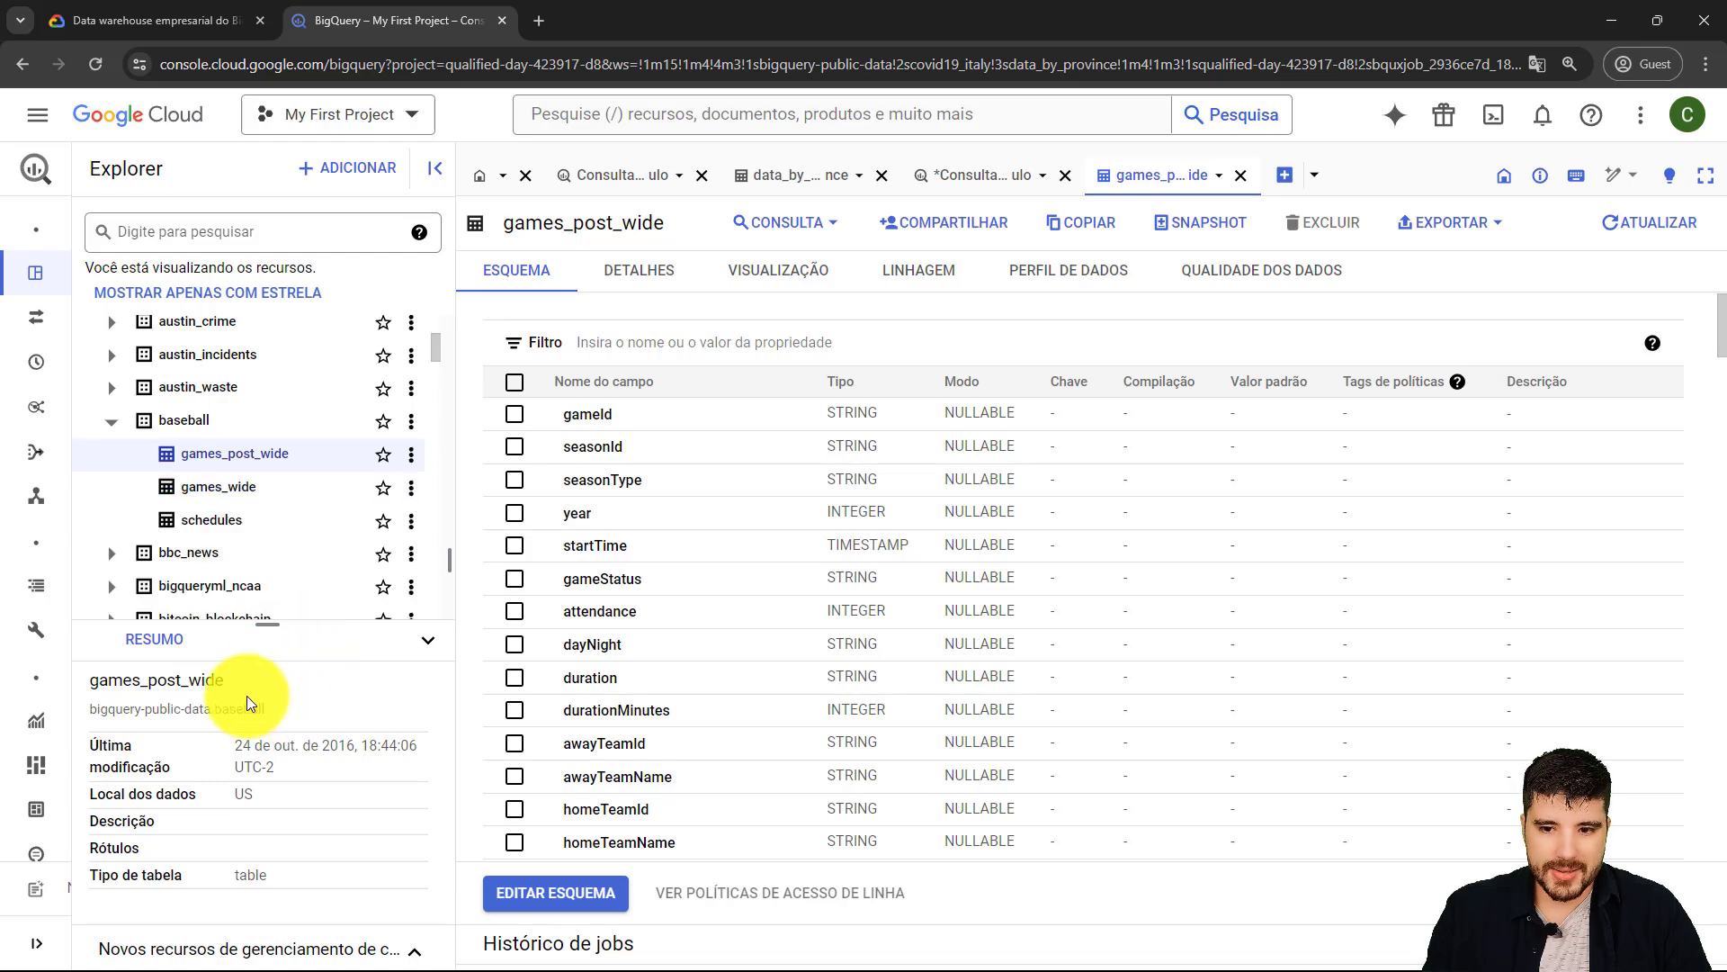
double_click(205, 681)
click(209, 754)
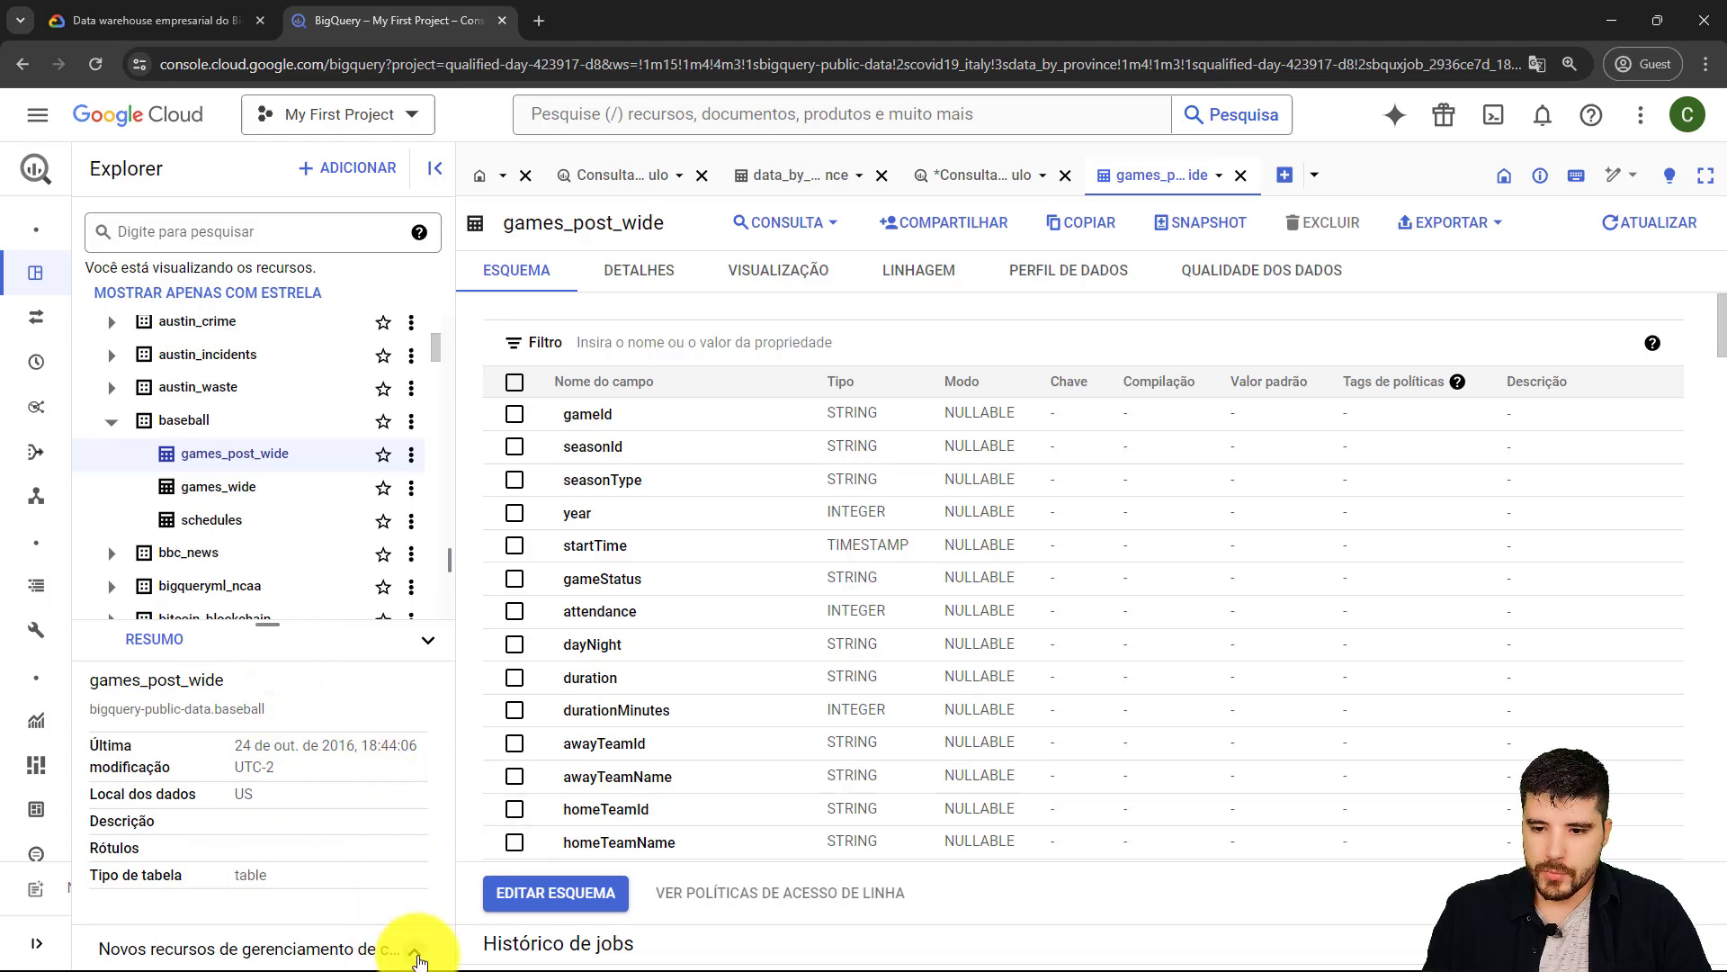
- Read the notice about the new management features in preview and collapse it together with the table summary
click(411, 951)
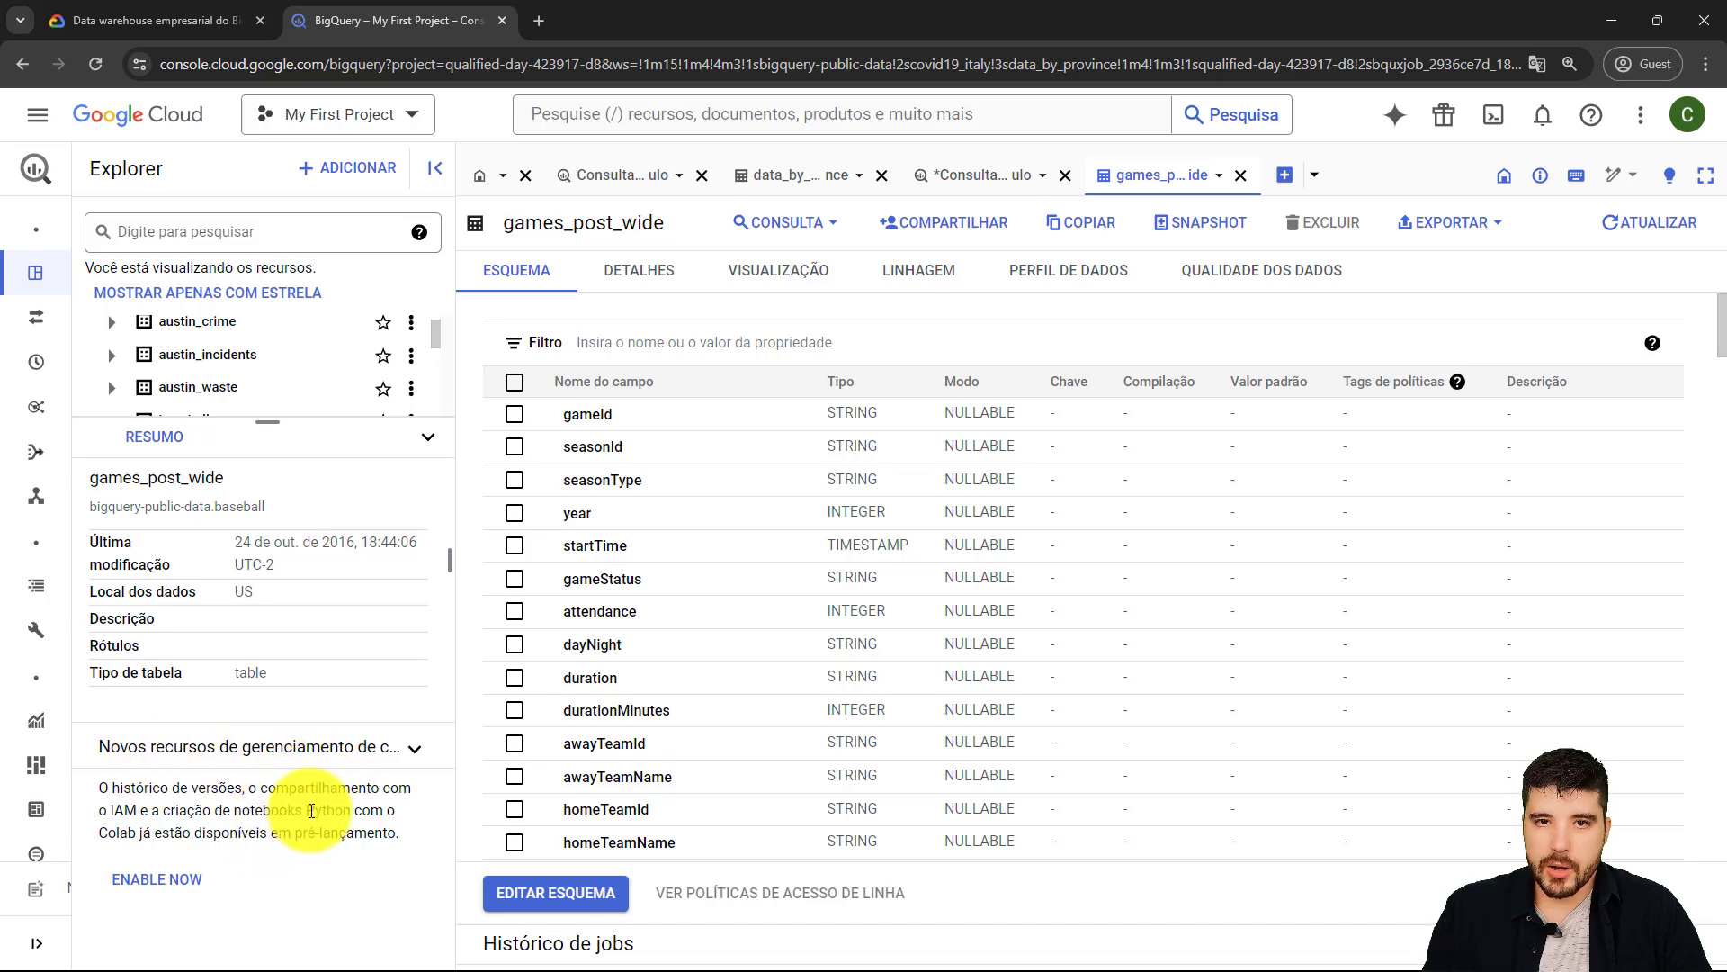
click(415, 748)
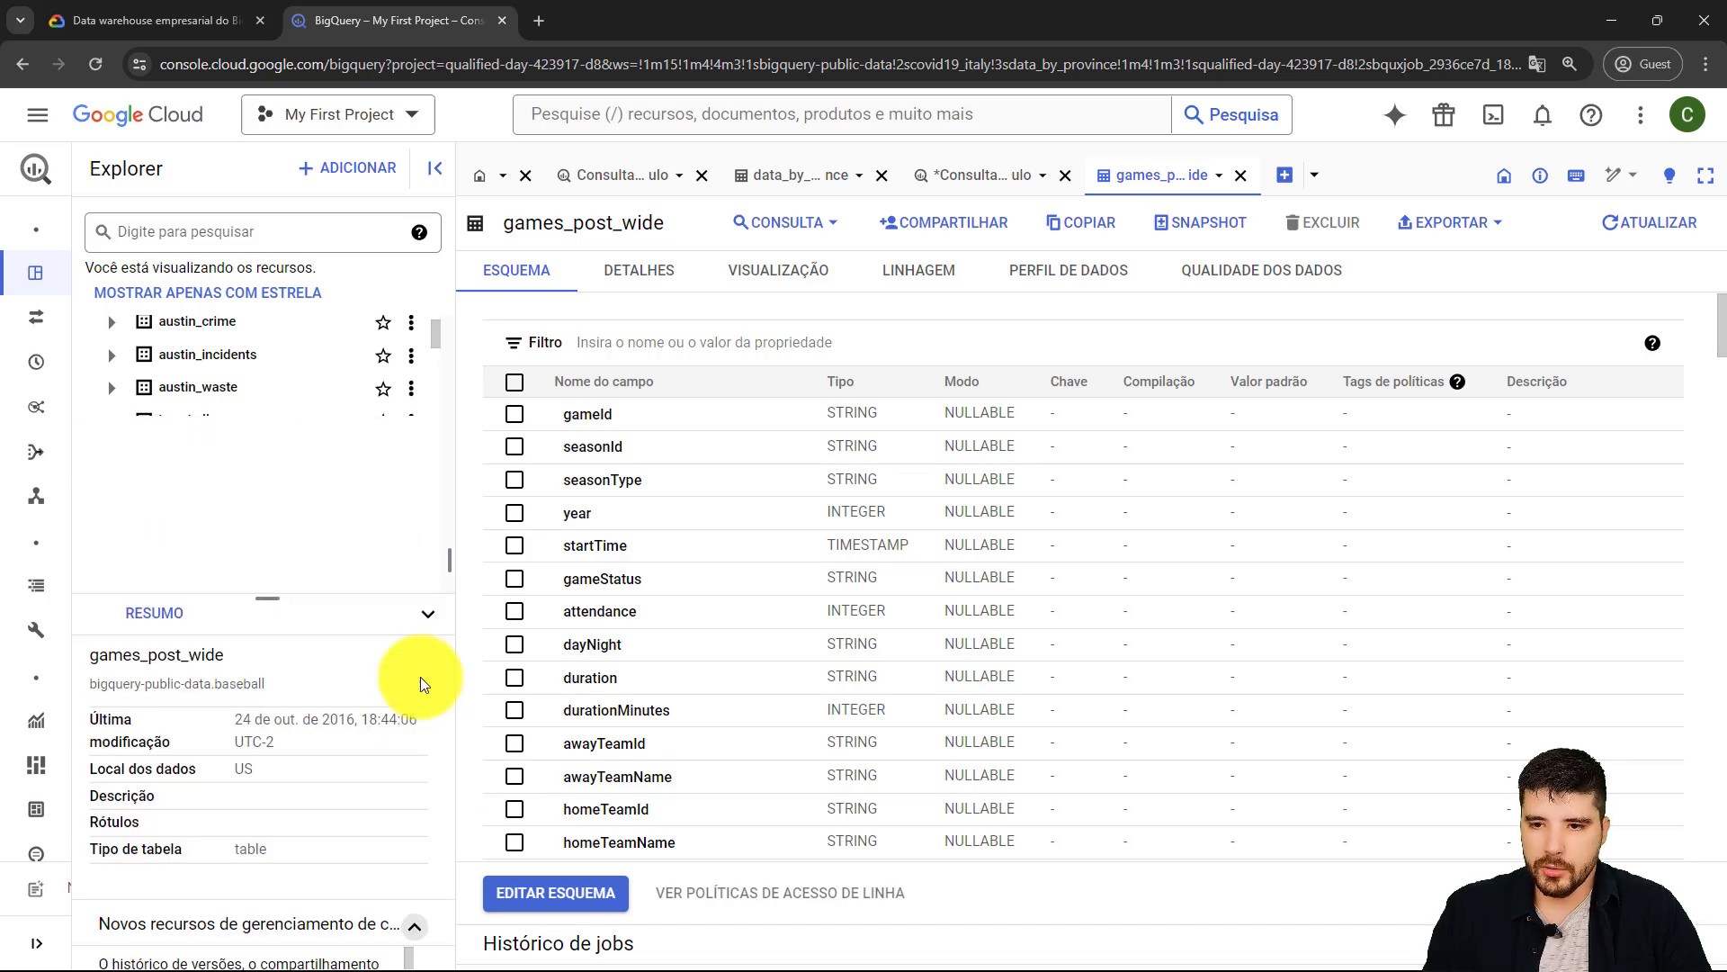
click(428, 640)
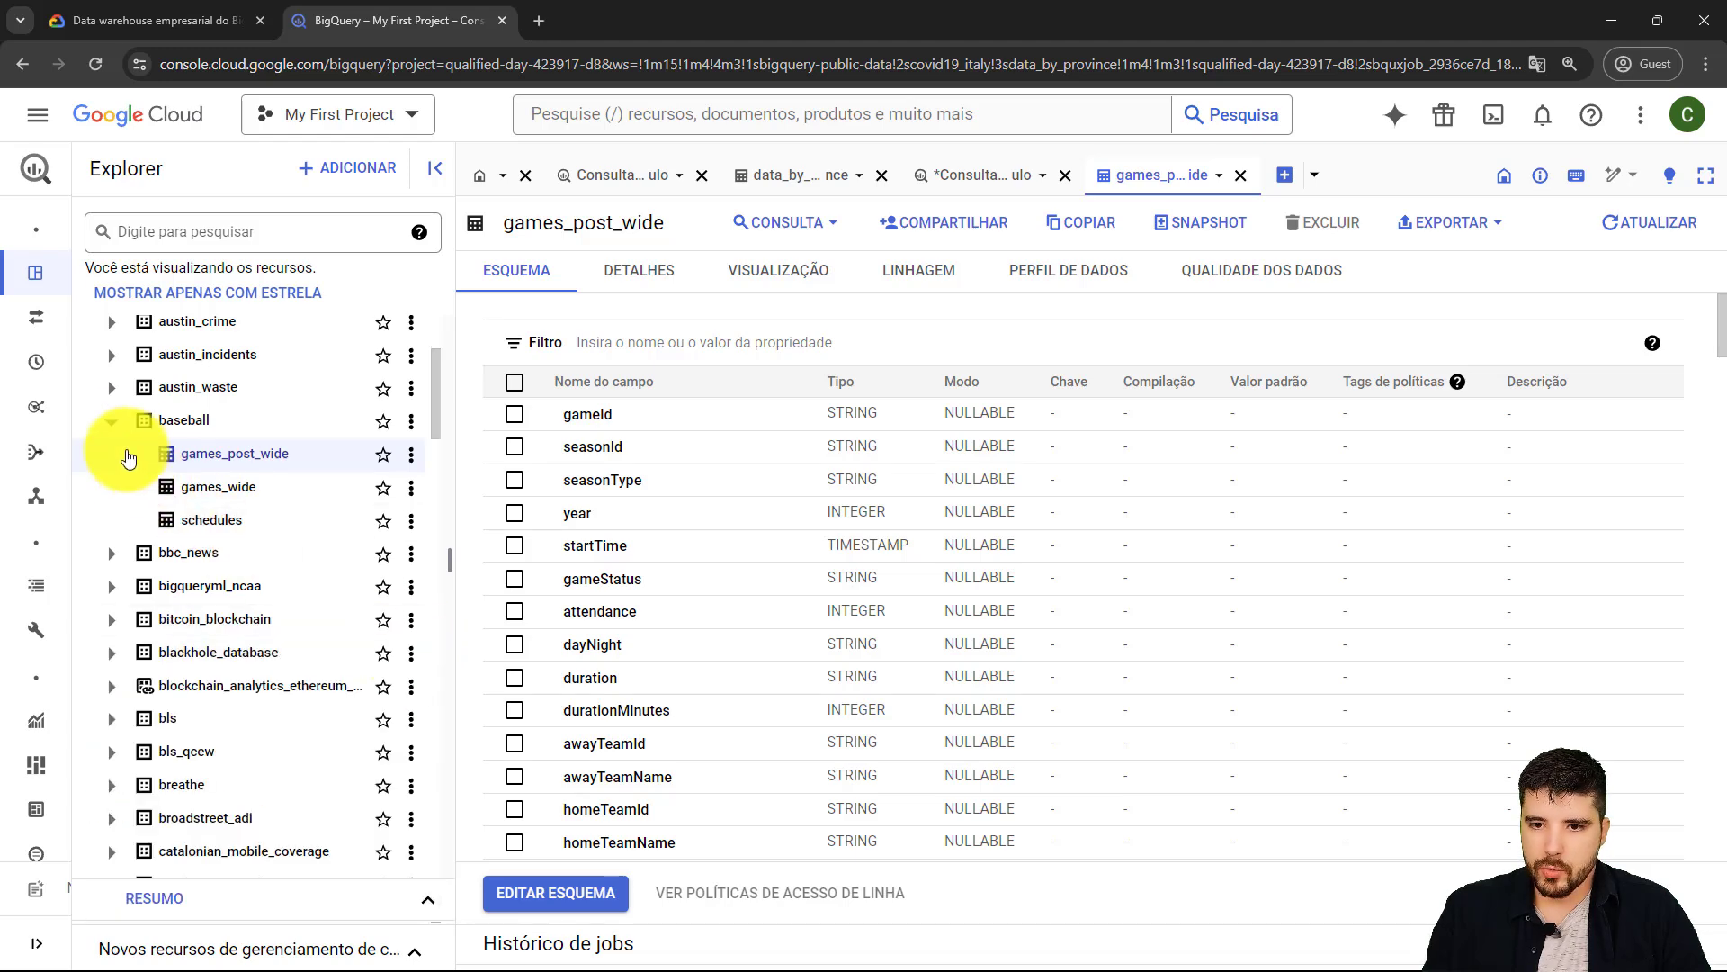
- Collapse the baseball dataset and the whole bigquery-public-data project in the resource tree
click(106, 423)
scroll(400, 612, up, 3)
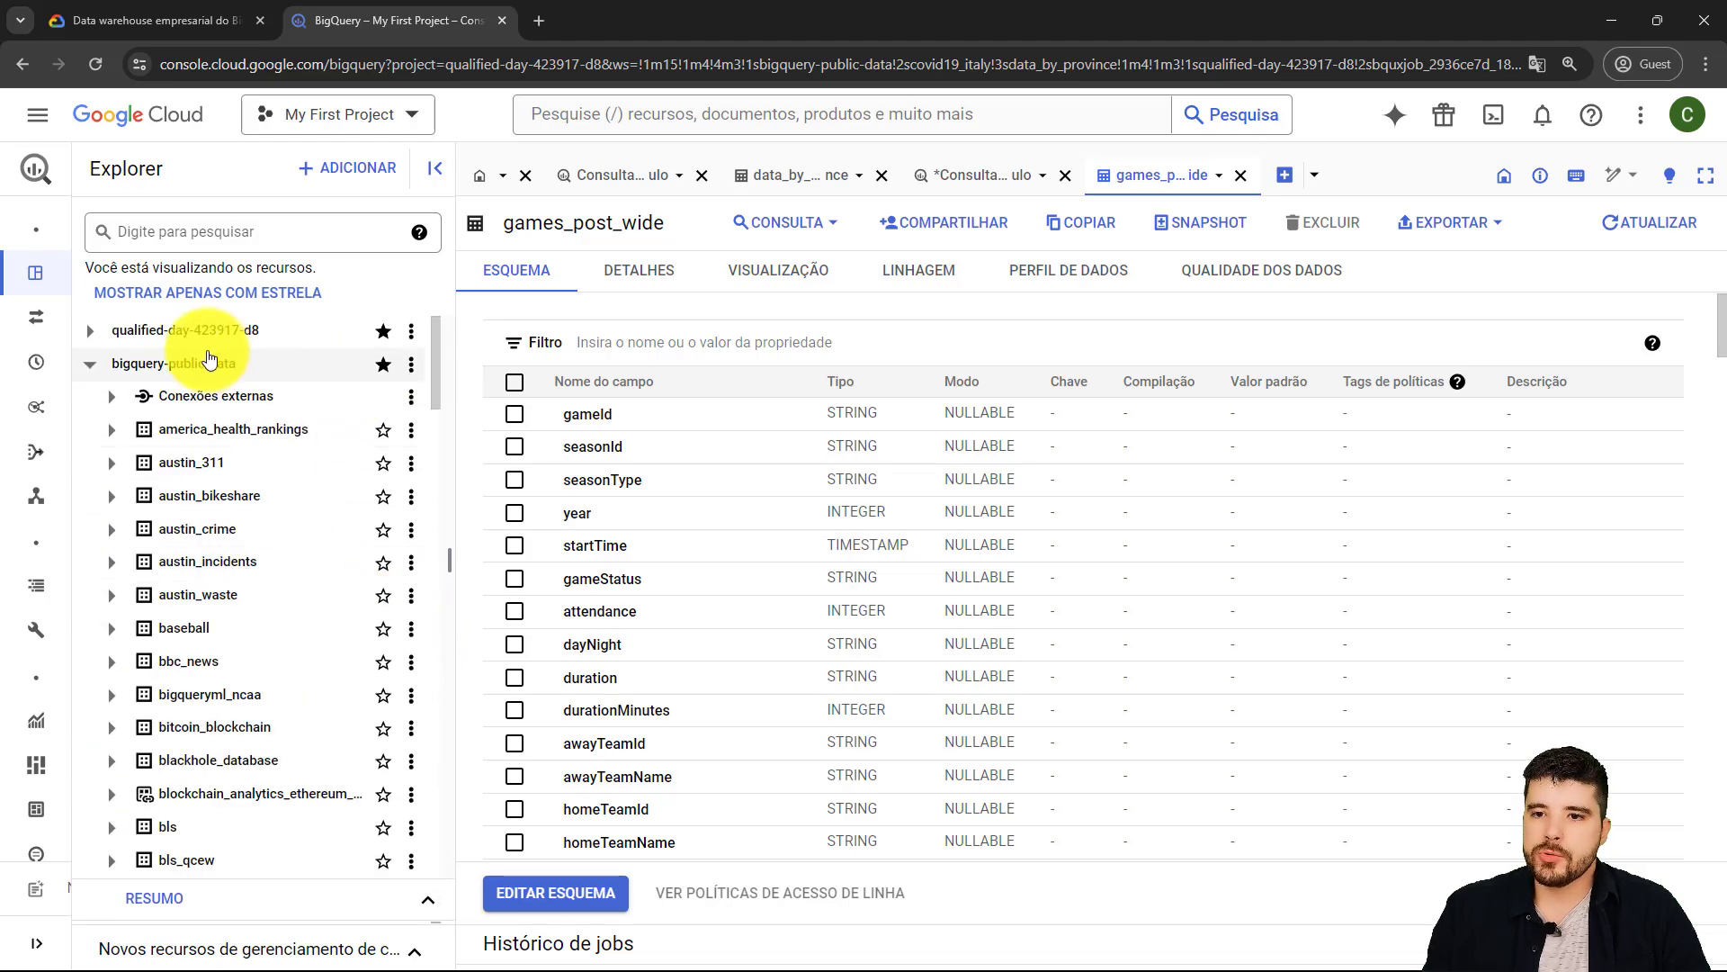
click(92, 364)
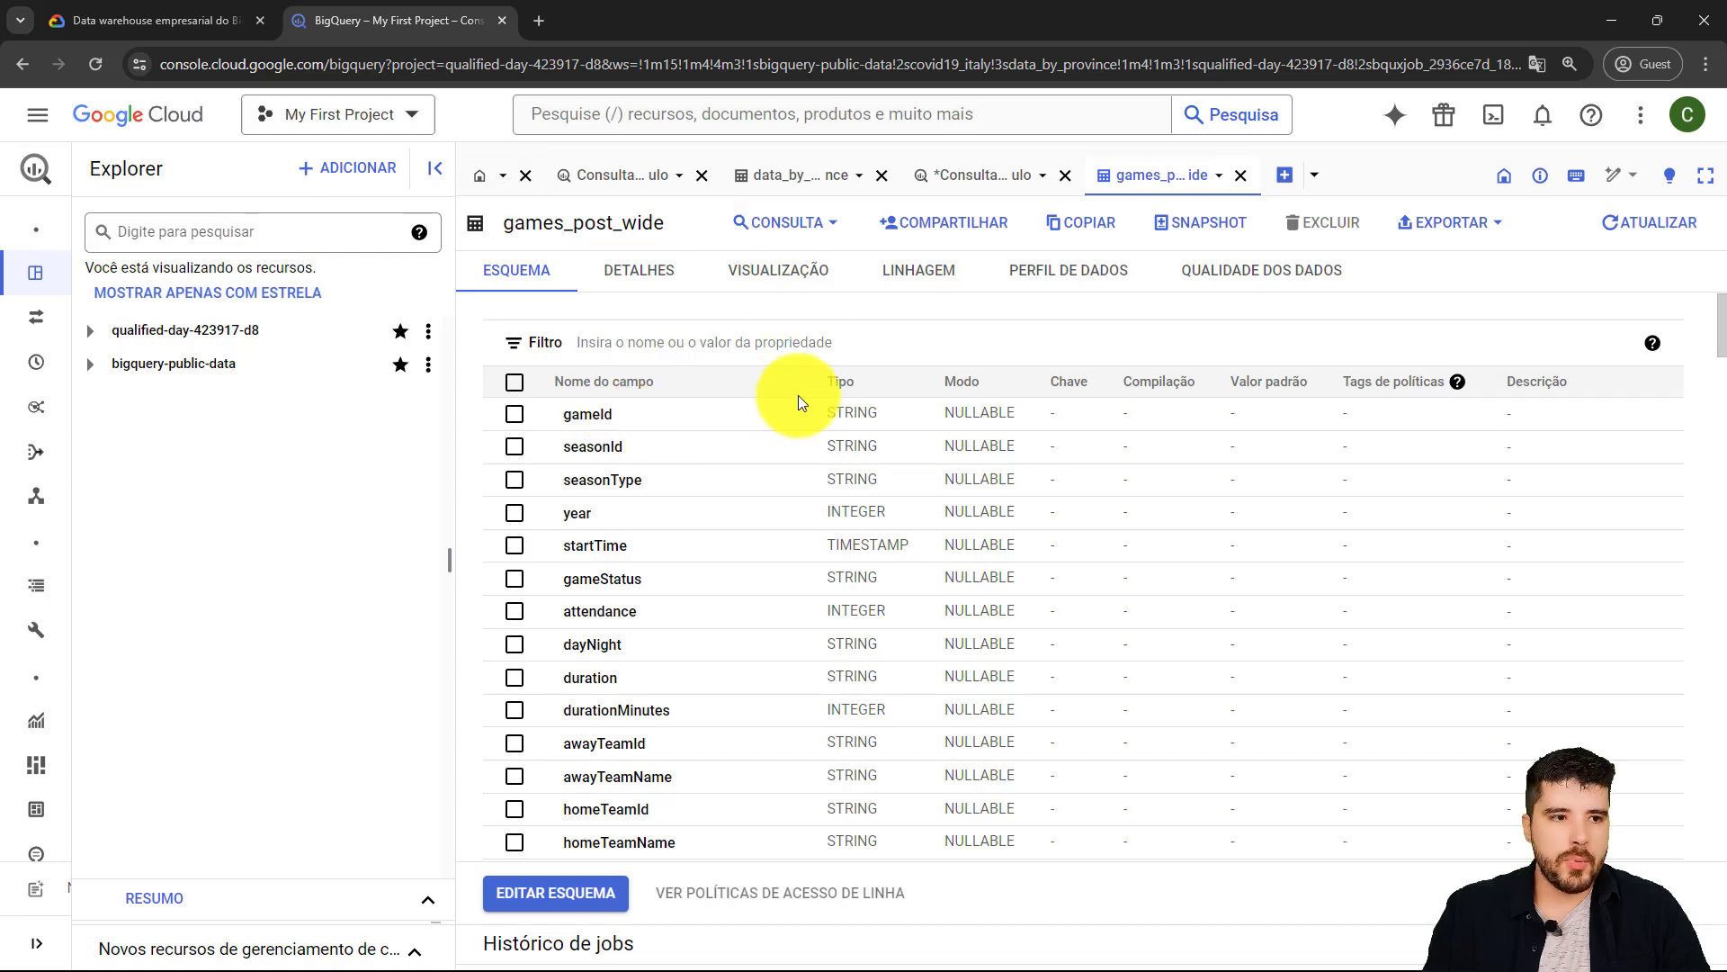